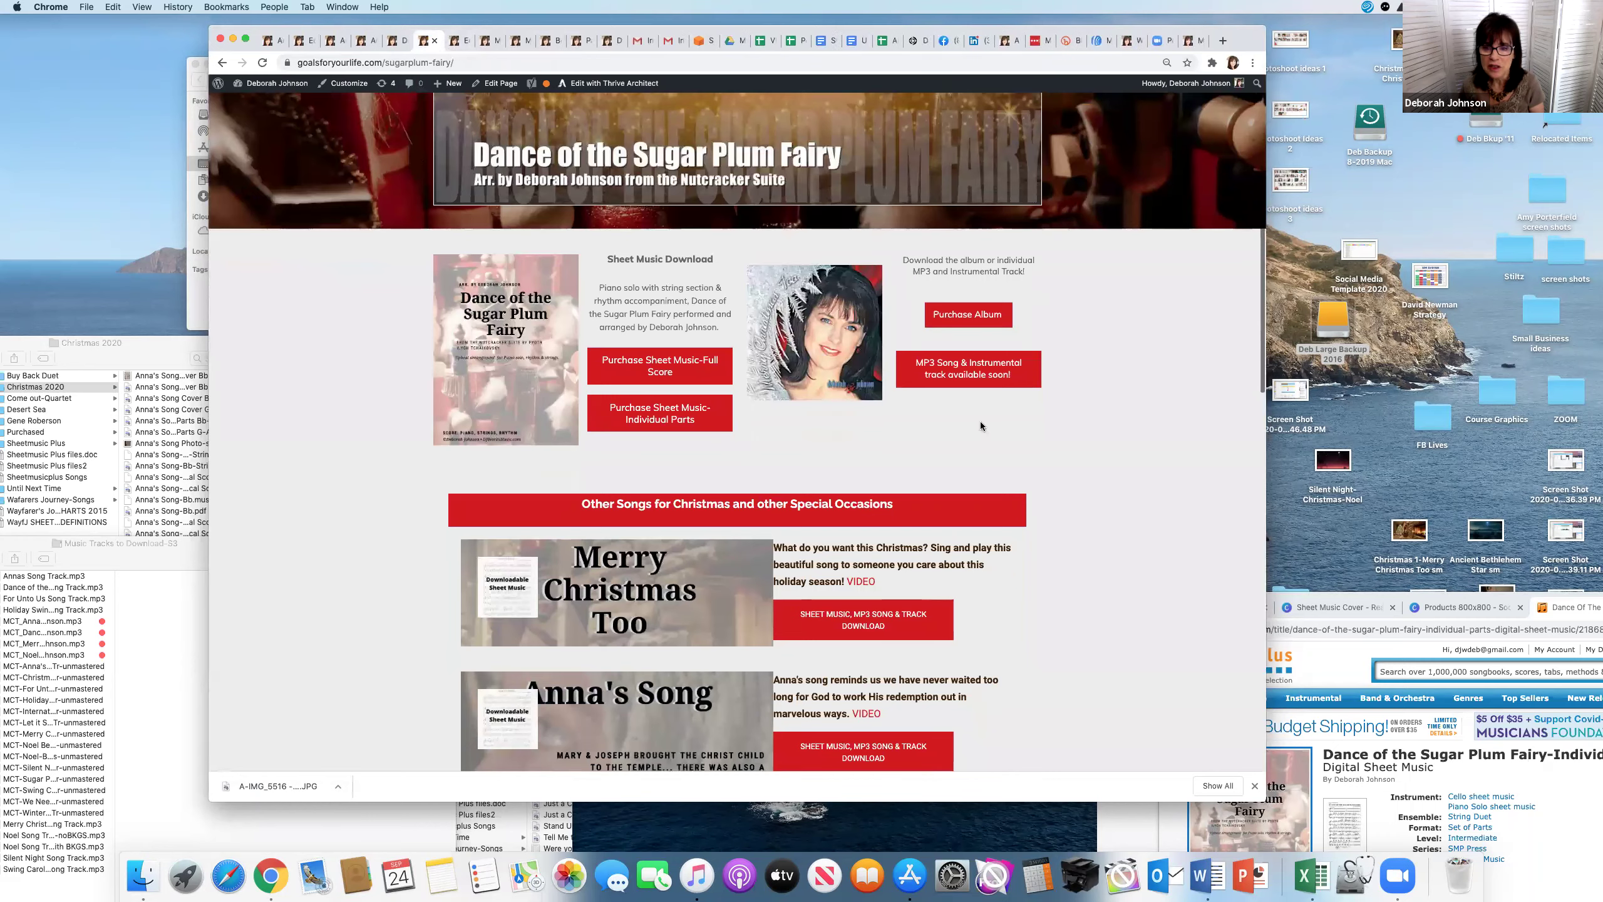
Step: Review the published Dance of the Sugar Plum Fairy page, including its purchase links, other song listings and Other Resources section
{"action": "scroll", "coordinate": [863, 530], "scroll_direction": "down", "scroll_amount": 3}
{"action": "scroll", "coordinate": [863, 531], "scroll_direction": "down", "scroll_amount": 7}
{"action": "scroll", "coordinate": [831, 501], "scroll_direction": "up", "scroll_amount": 14}
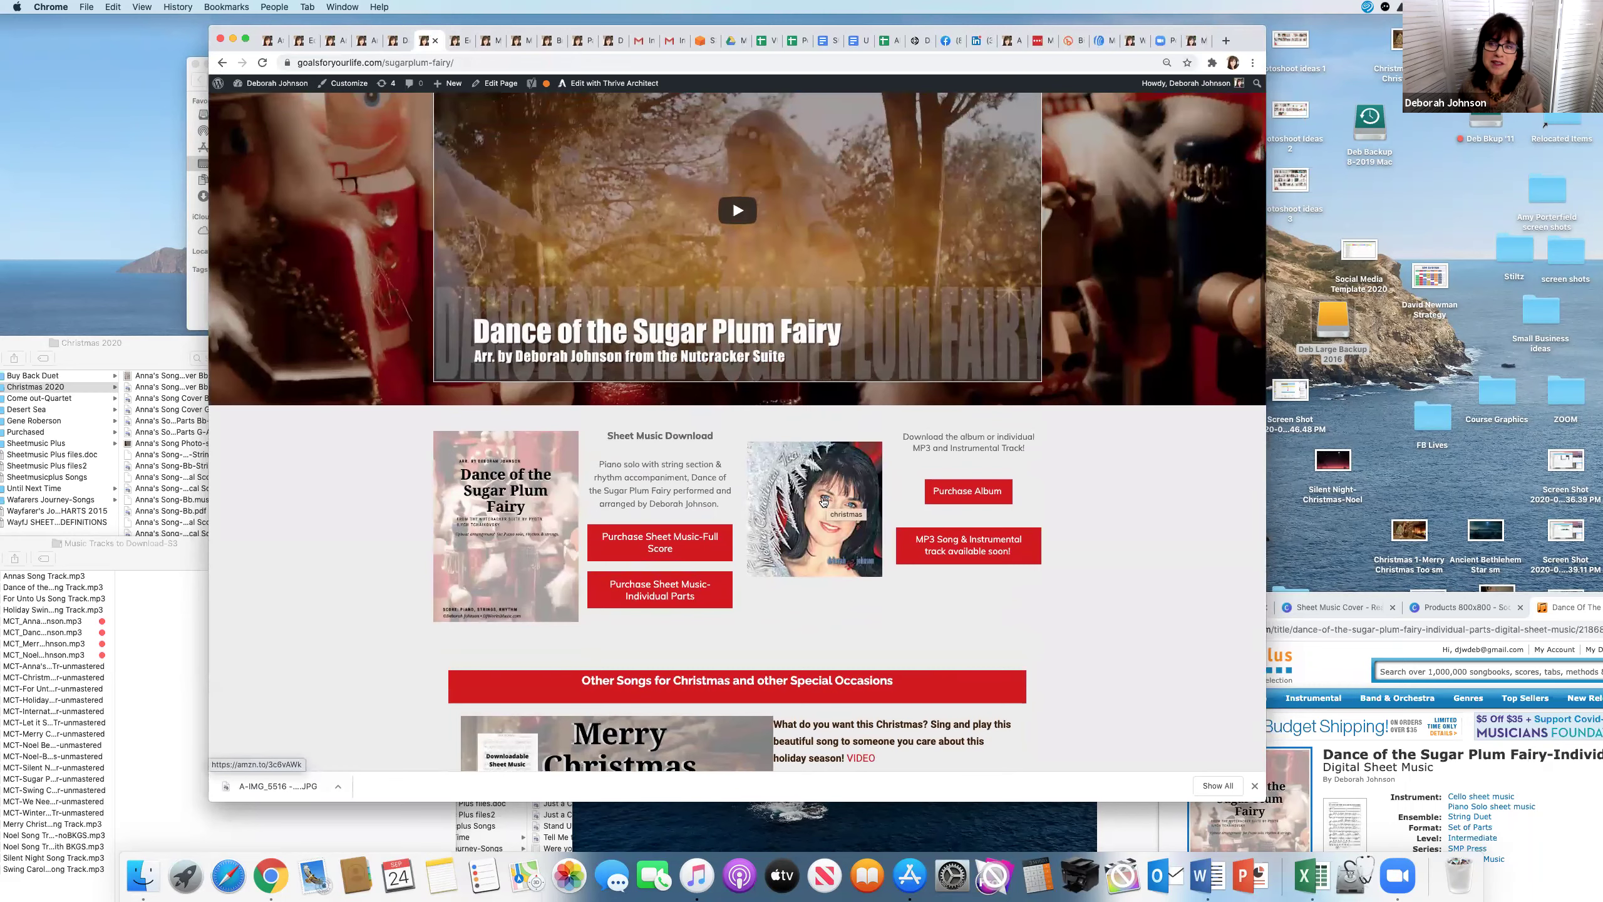
{"action": "scroll", "coordinate": [823, 501], "scroll_direction": "down", "scroll_amount": 8}
{"action": "scroll", "coordinate": [822, 501], "scroll_direction": "down", "scroll_amount": 9}
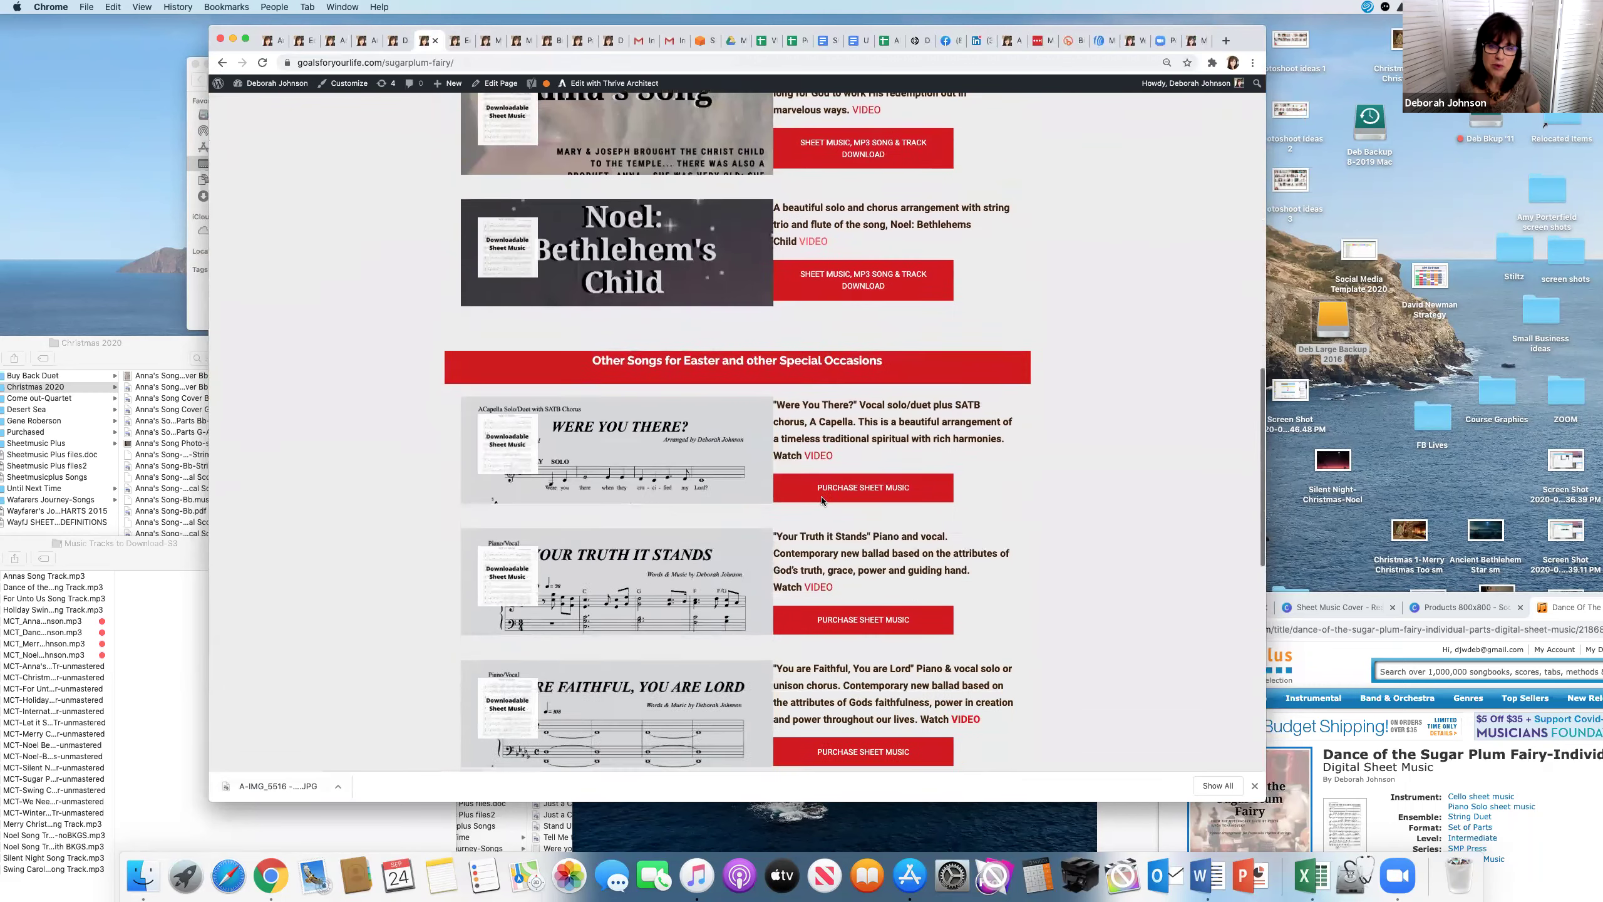
{"action": "scroll", "coordinate": [822, 497], "scroll_direction": "up", "scroll_amount": 6}
{"action": "scroll", "coordinate": [822, 497], "scroll_direction": "up", "scroll_amount": 1}
{"action": "scroll", "coordinate": [682, 506], "scroll_direction": "down", "scroll_amount": 8}
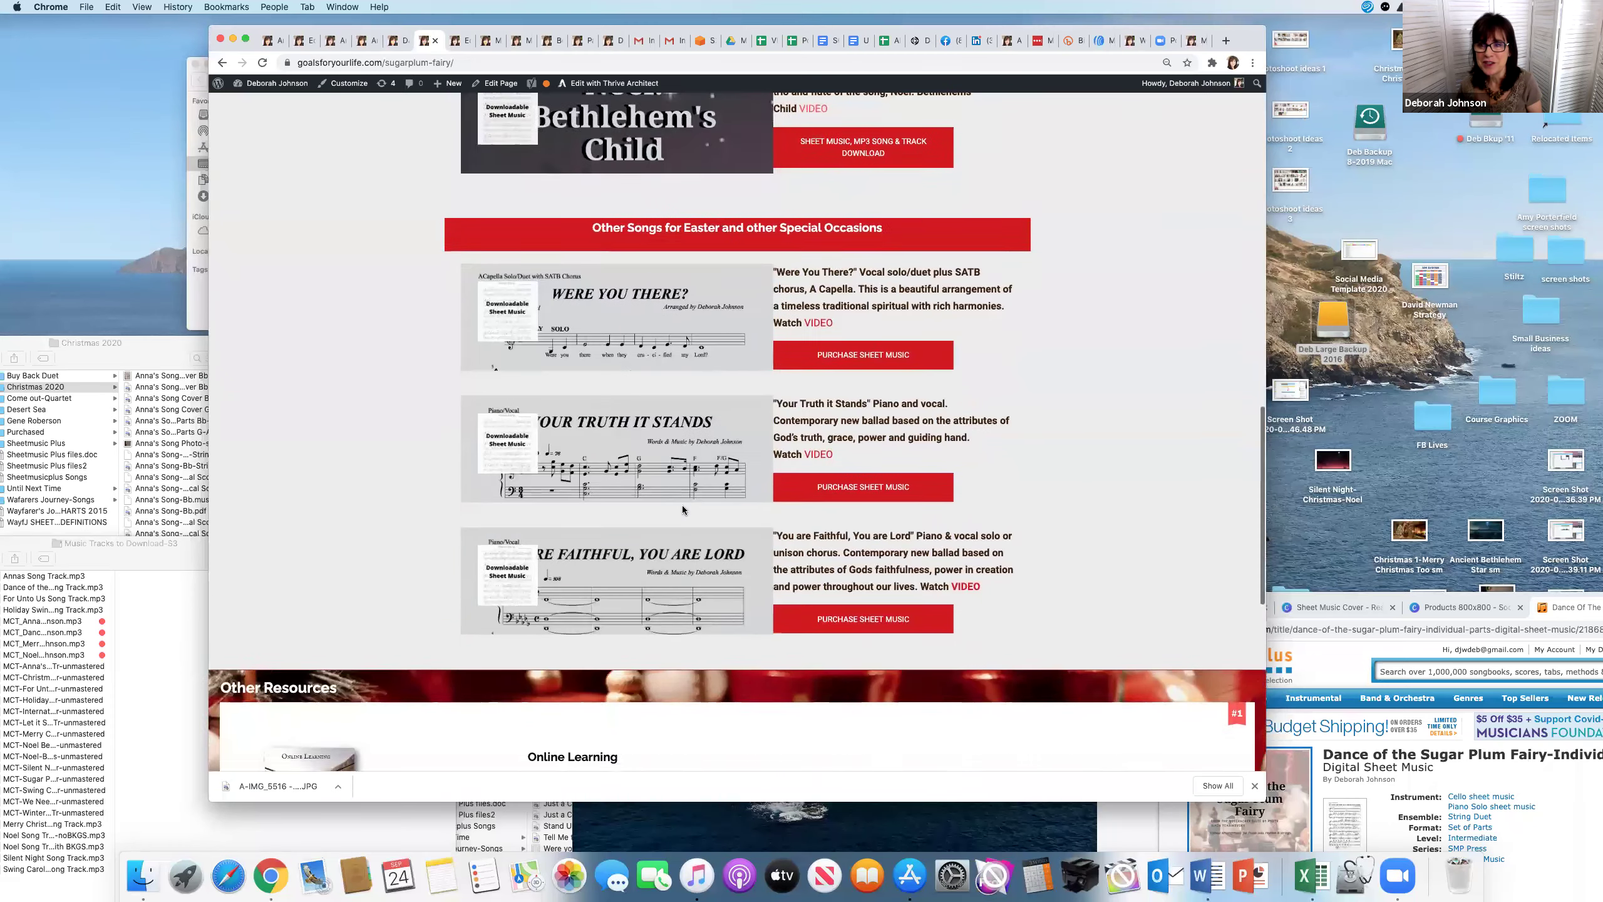
{"action": "scroll", "coordinate": [683, 510], "scroll_direction": "up", "scroll_amount": 2}
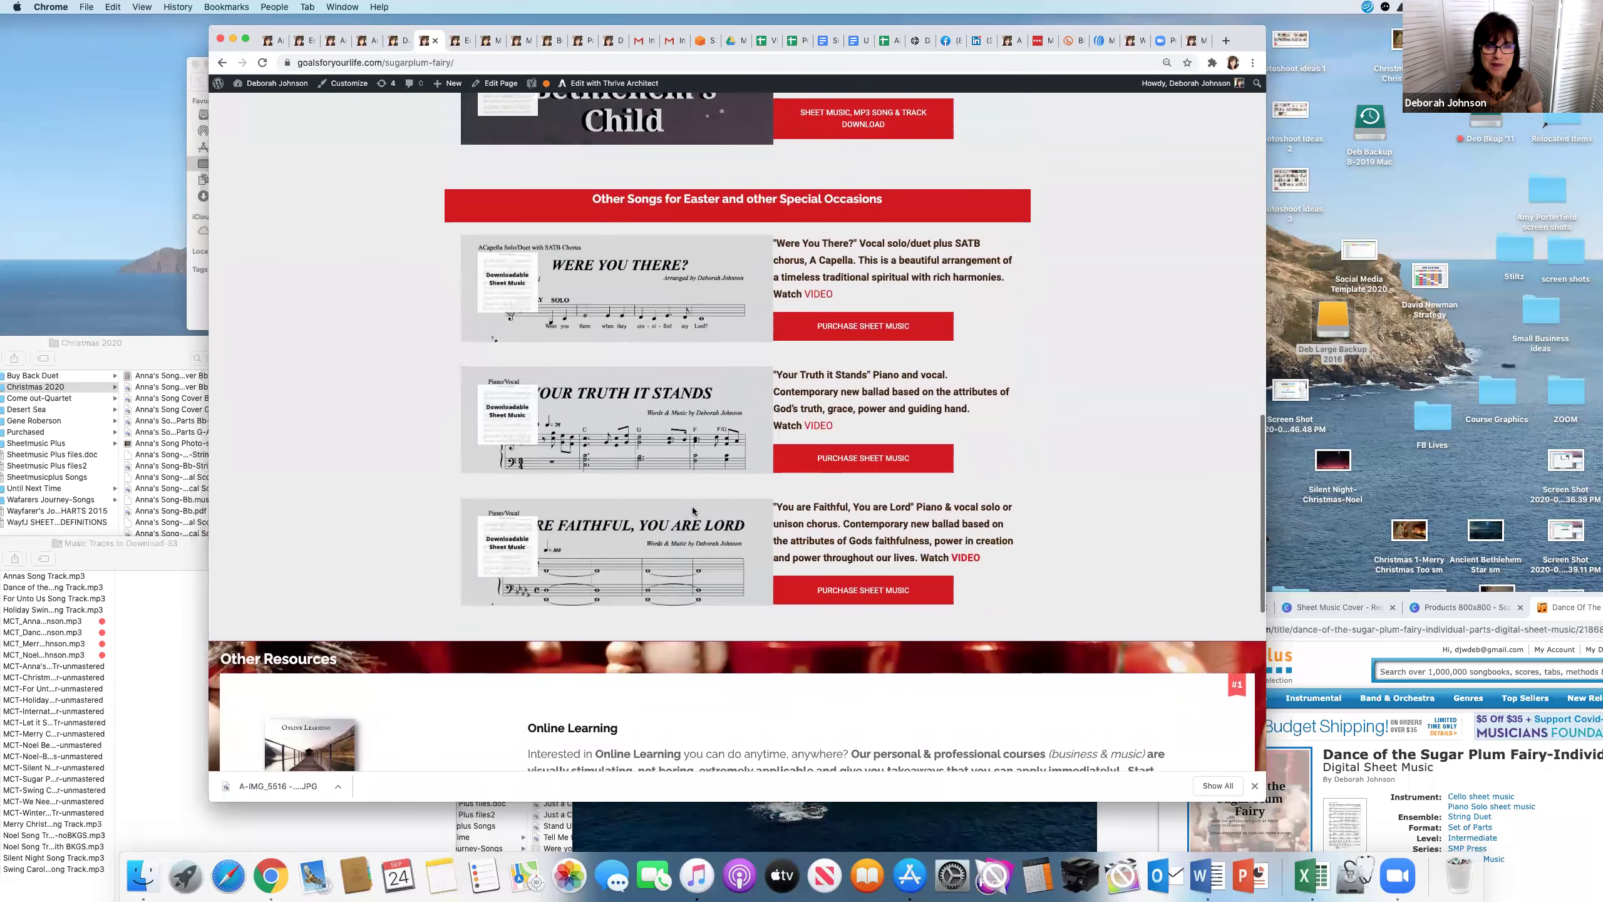
{"action": "scroll", "coordinate": [693, 510], "scroll_direction": "down", "scroll_amount": 3}
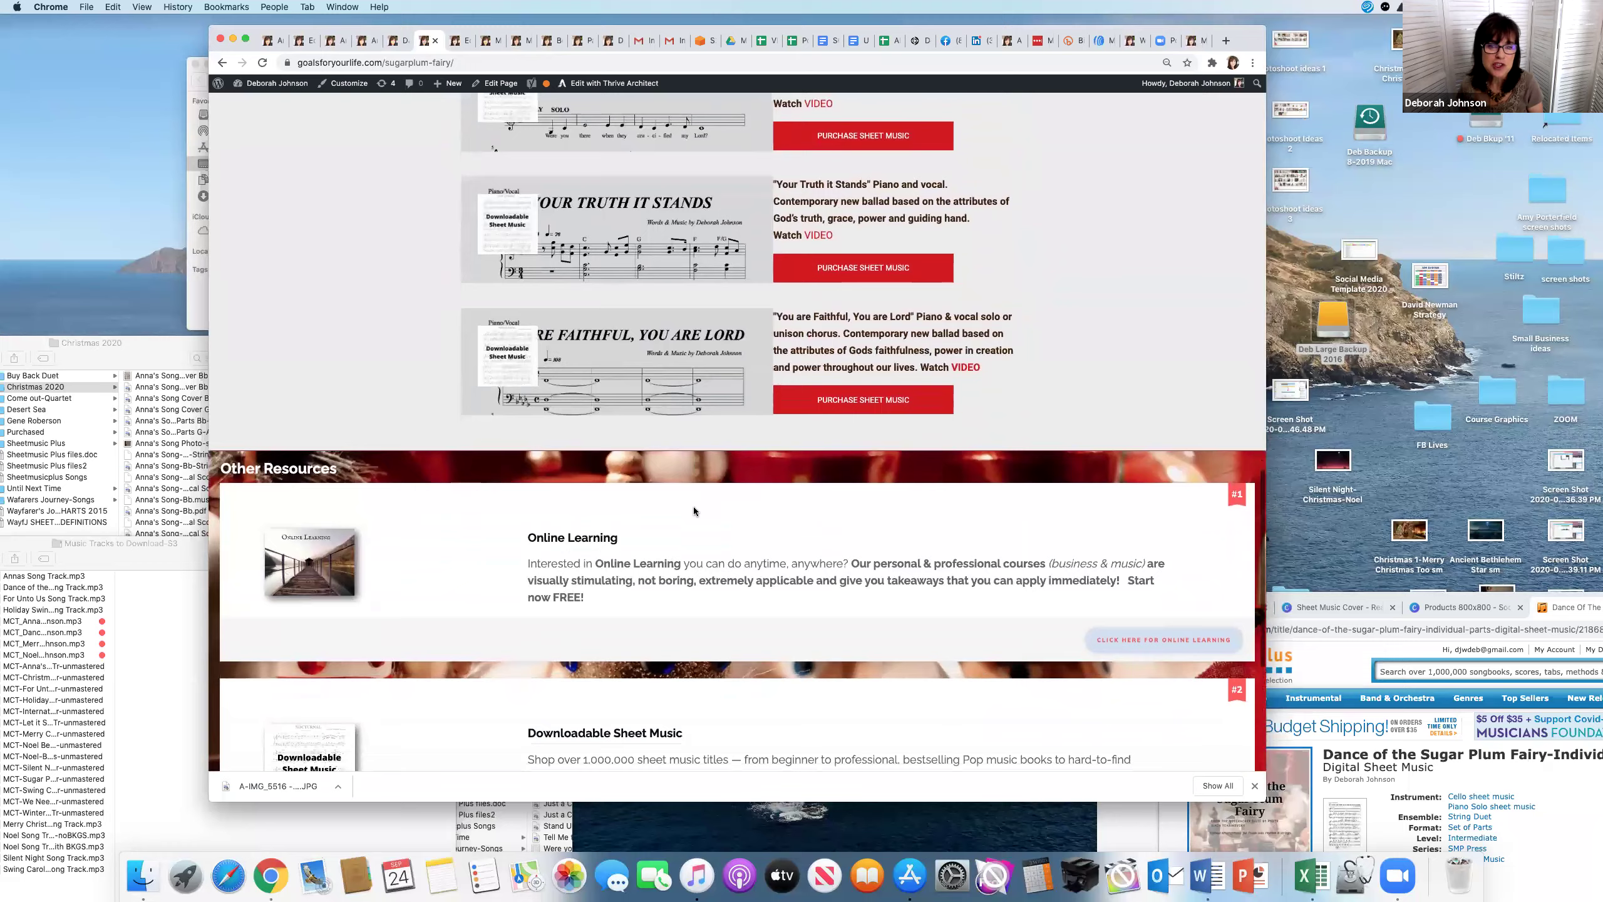
{"action": "scroll", "coordinate": [693, 506], "scroll_direction": "down", "scroll_amount": 6}
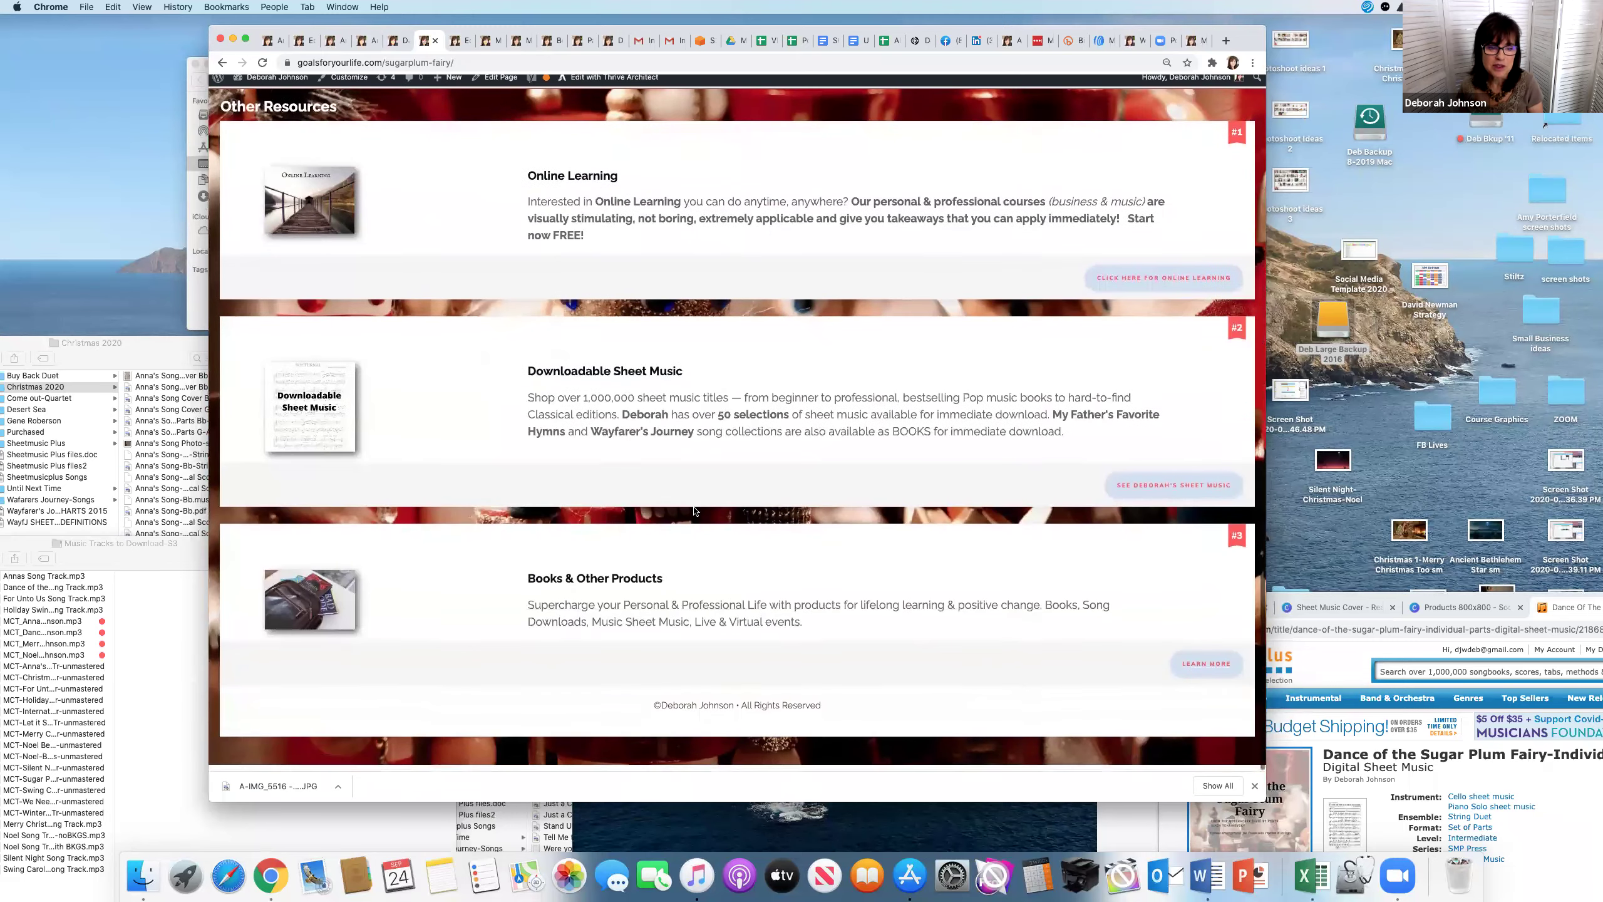
{"action": "scroll", "coordinate": [694, 510], "scroll_direction": "up", "scroll_amount": 7}
{"action": "scroll", "coordinate": [694, 510], "scroll_direction": "up", "scroll_amount": 20}
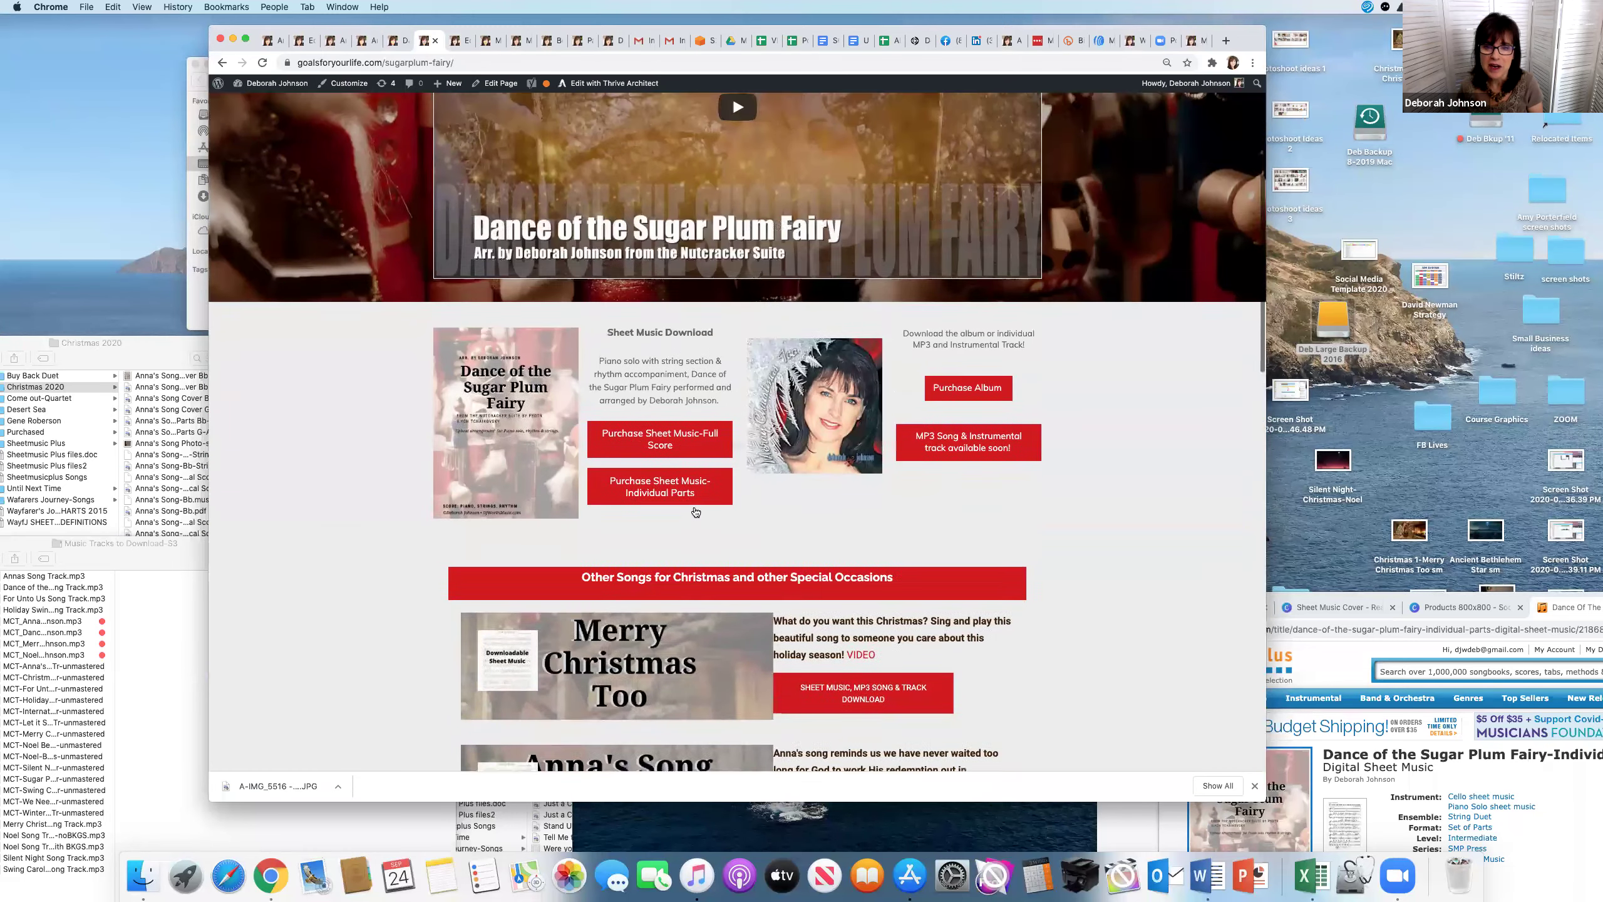
{"action": "scroll", "coordinate": [695, 512], "scroll_direction": "up", "scroll_amount": 1}
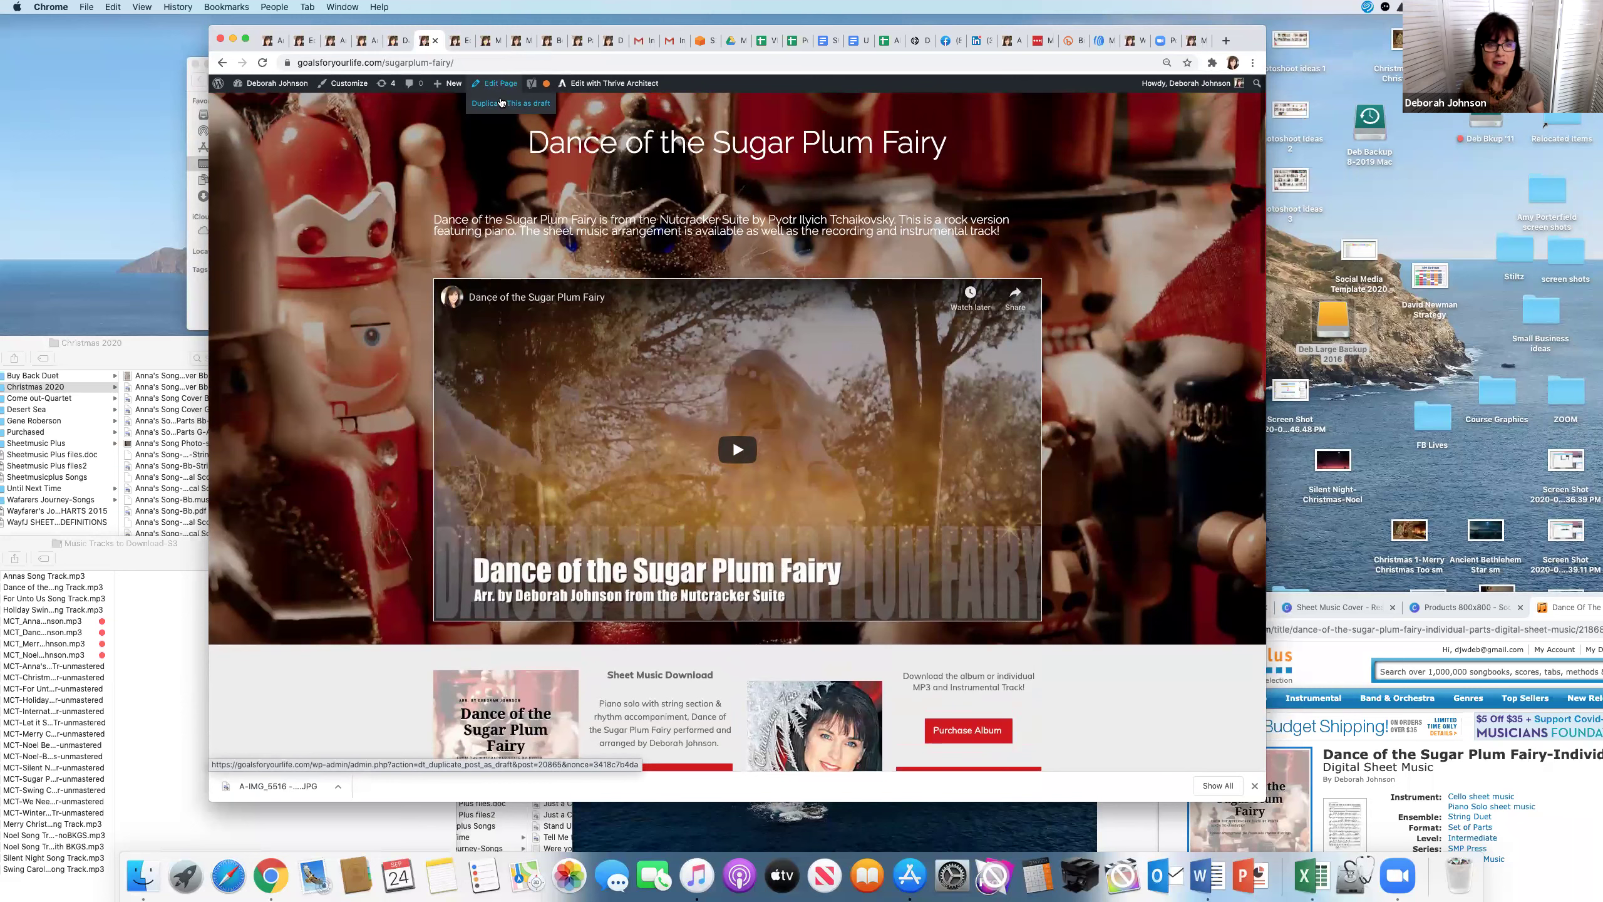
Step: Duplicate the Dance of the Sugar Plum Fairy page as a draft and search the site's pages for "Sugar plum Fairy"
{"action": "left_click", "coordinate": [501, 102]}
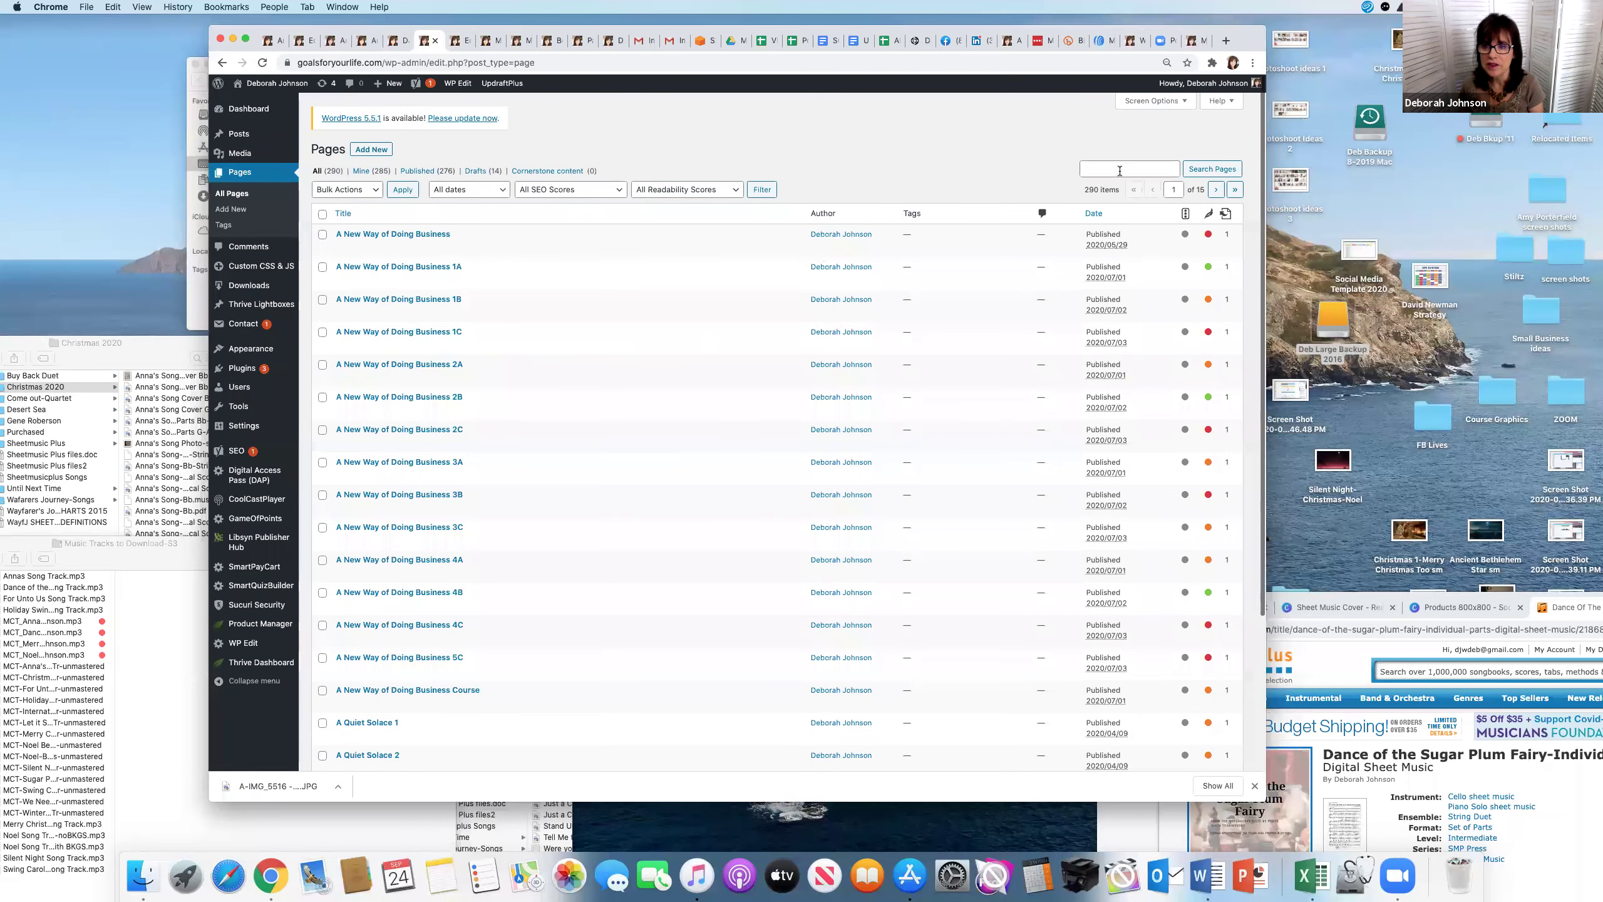
{"action": "left_click", "coordinate": [1119, 170]}
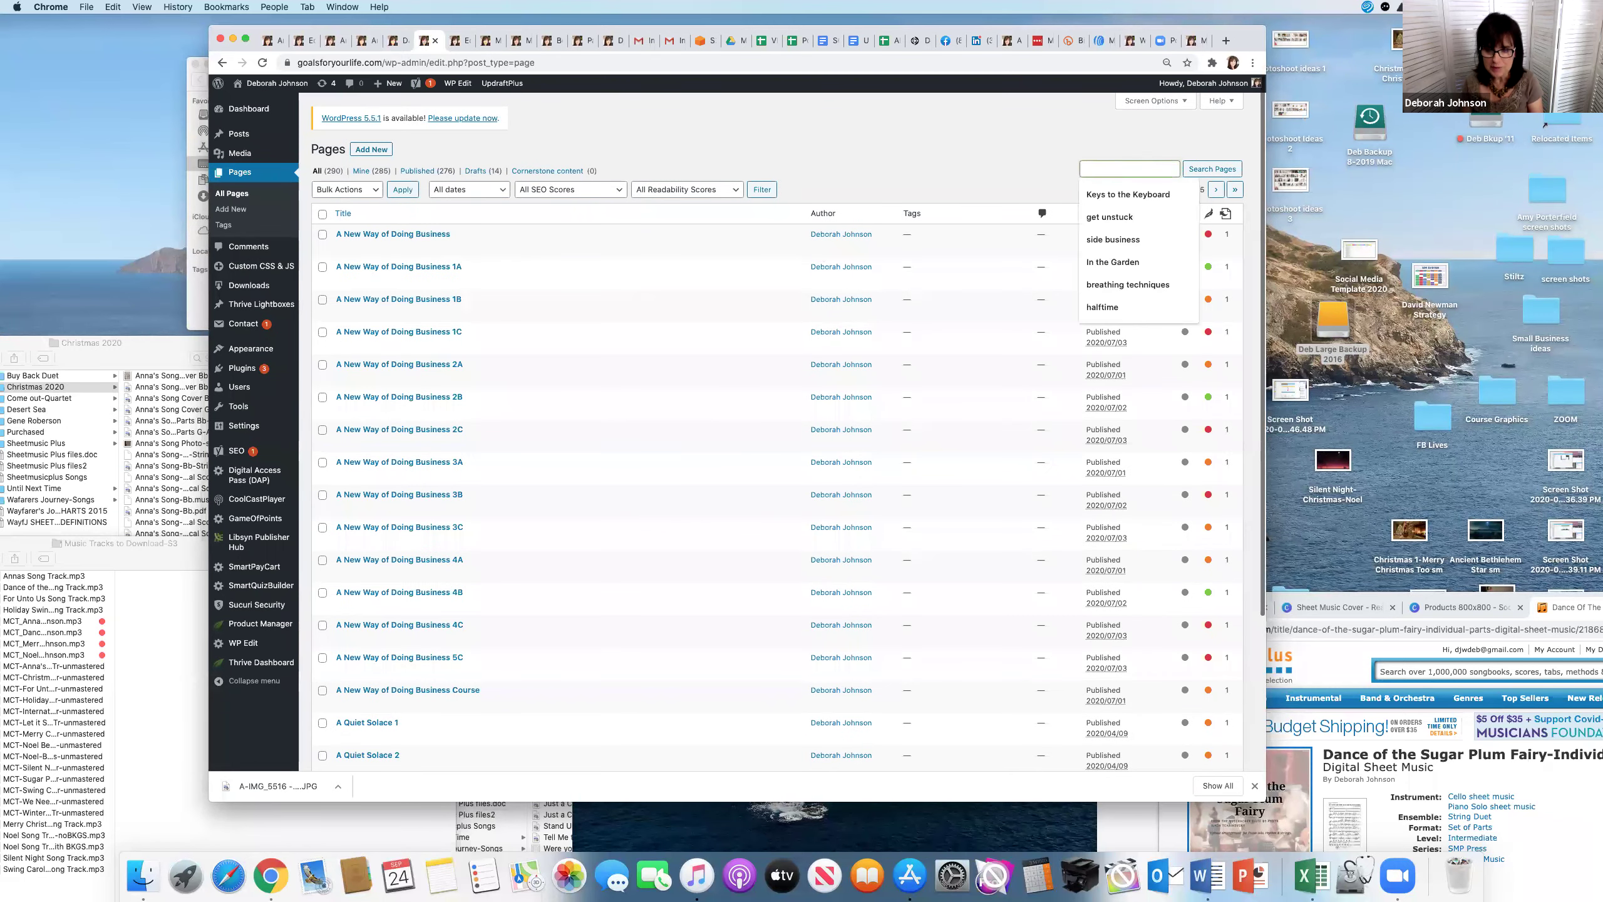
{"action": "type", "text": "Sugarplum Fairy"}
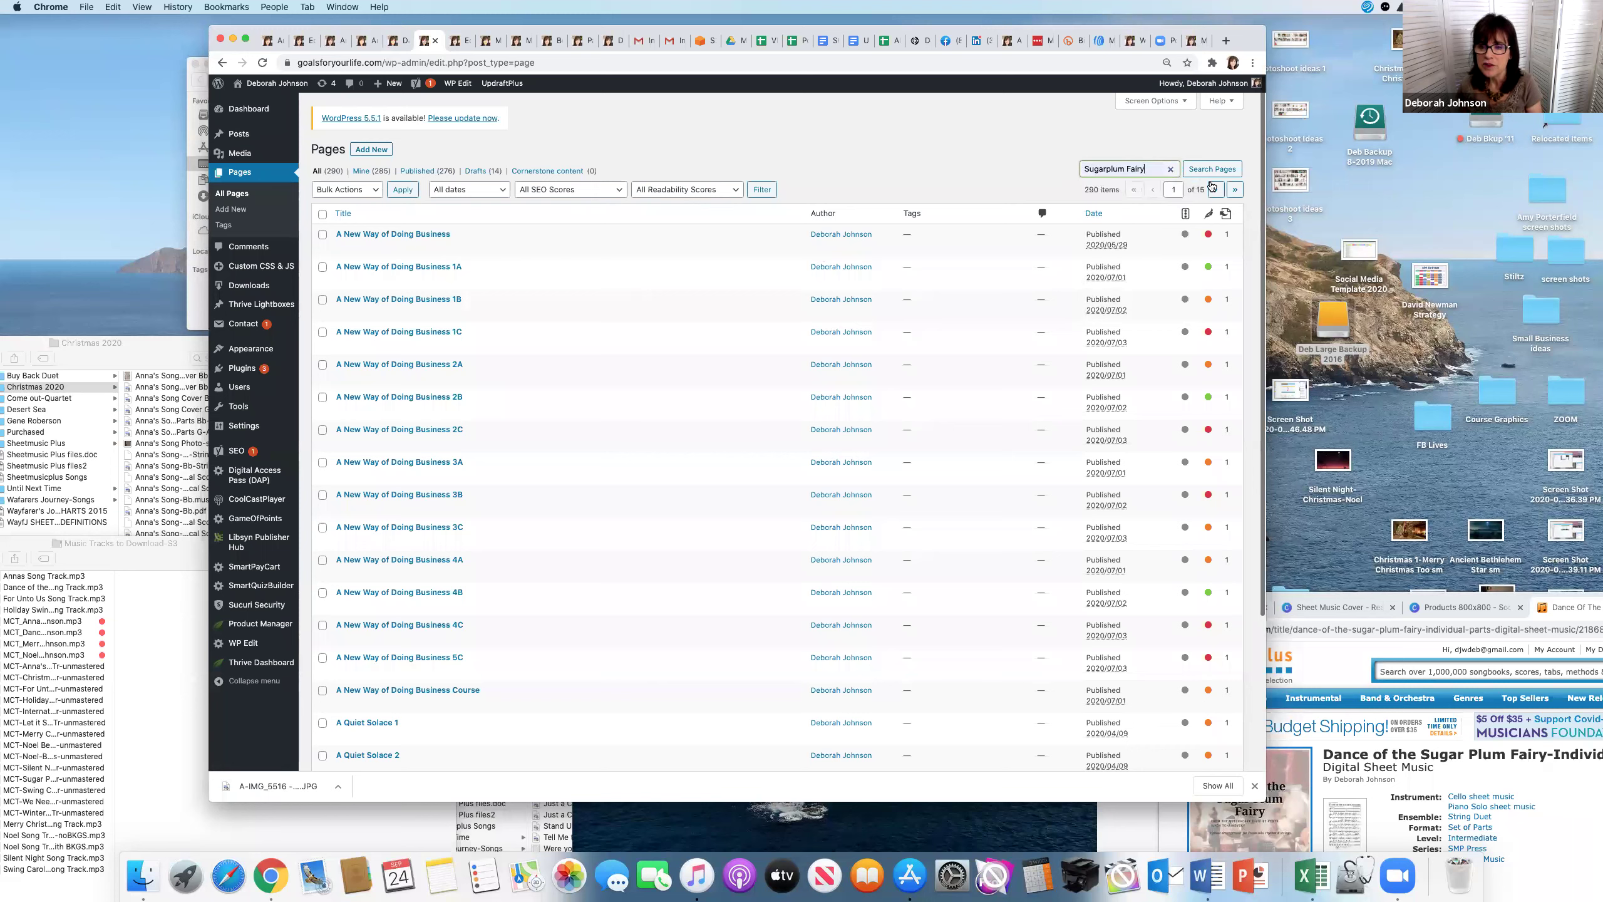
{"action": "left_click", "coordinate": [1193, 170]}
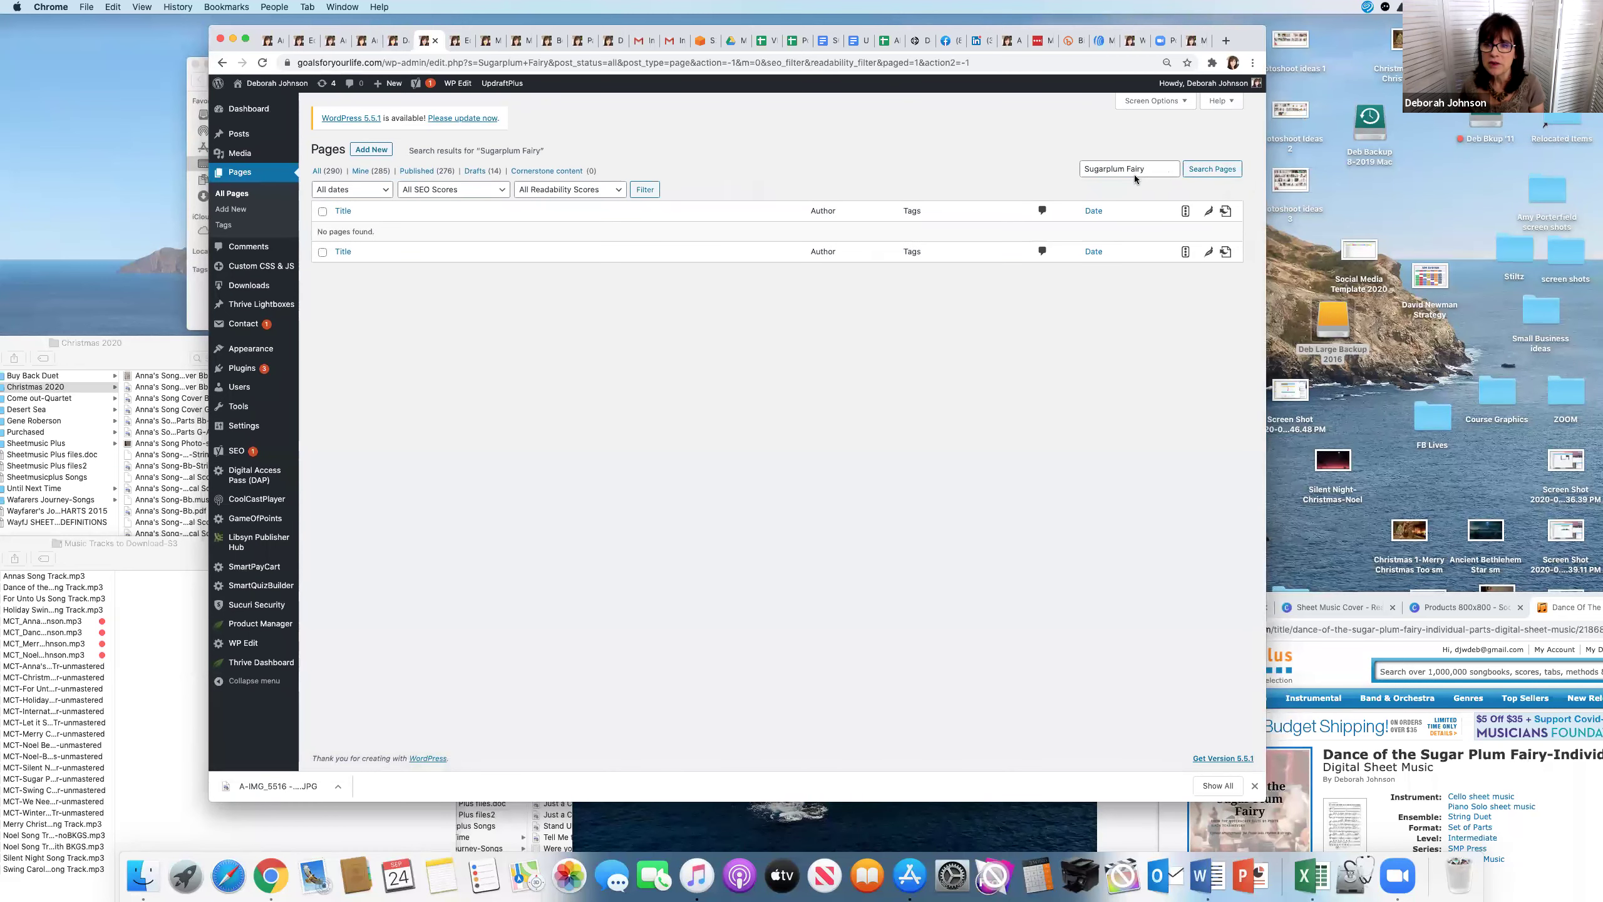
{"action": "left_click", "coordinate": [1215, 171]}
{"action": "left_click", "coordinate": [1106, 169]}
{"action": "left_click", "coordinate": [1185, 172]}
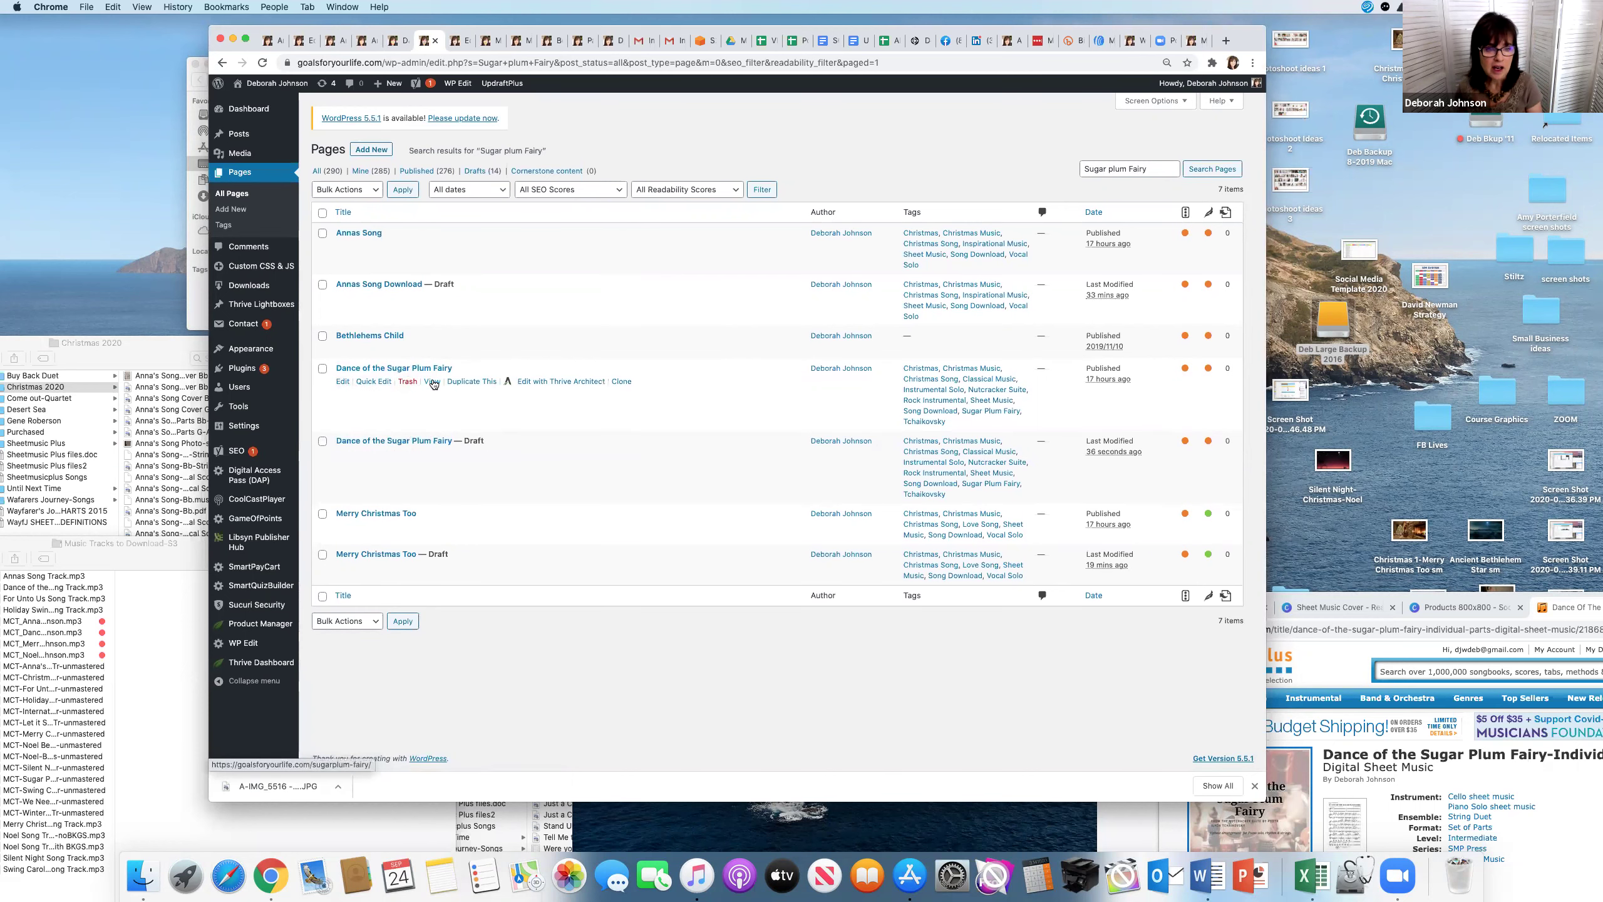
Step: View the published Dance of the Sugar Plum Fairy page in a separate tab, and close that tab
{"action": "left_click", "coordinate": [433, 382], "text": "super"}
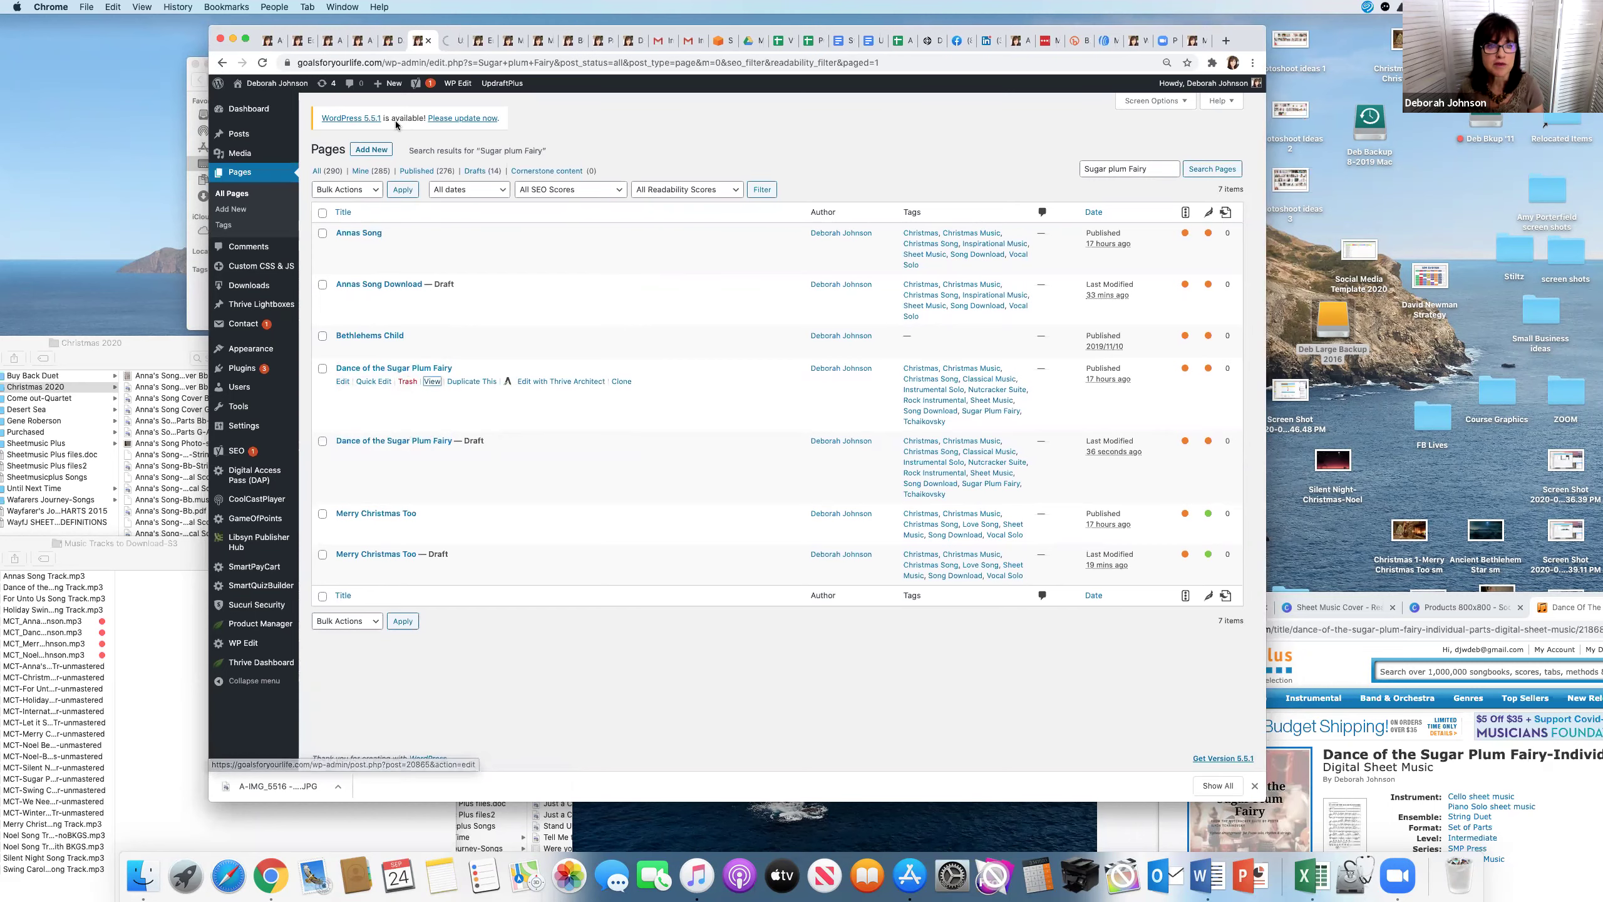
{"action": "left_click", "coordinate": [450, 41]}
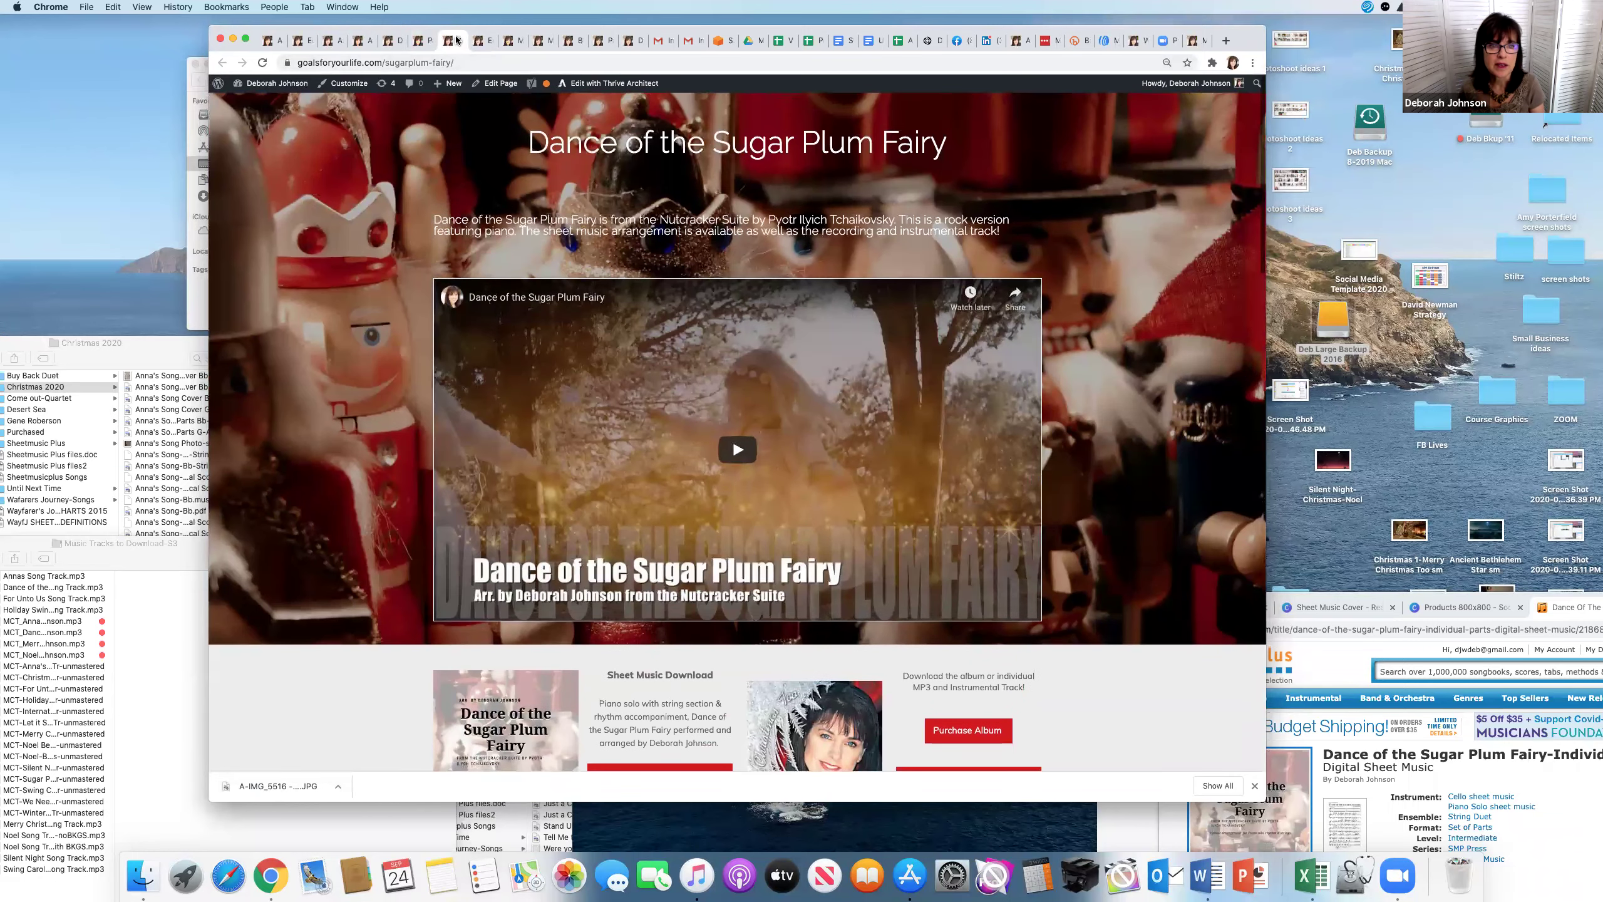
{"action": "left_click", "coordinate": [458, 40]}
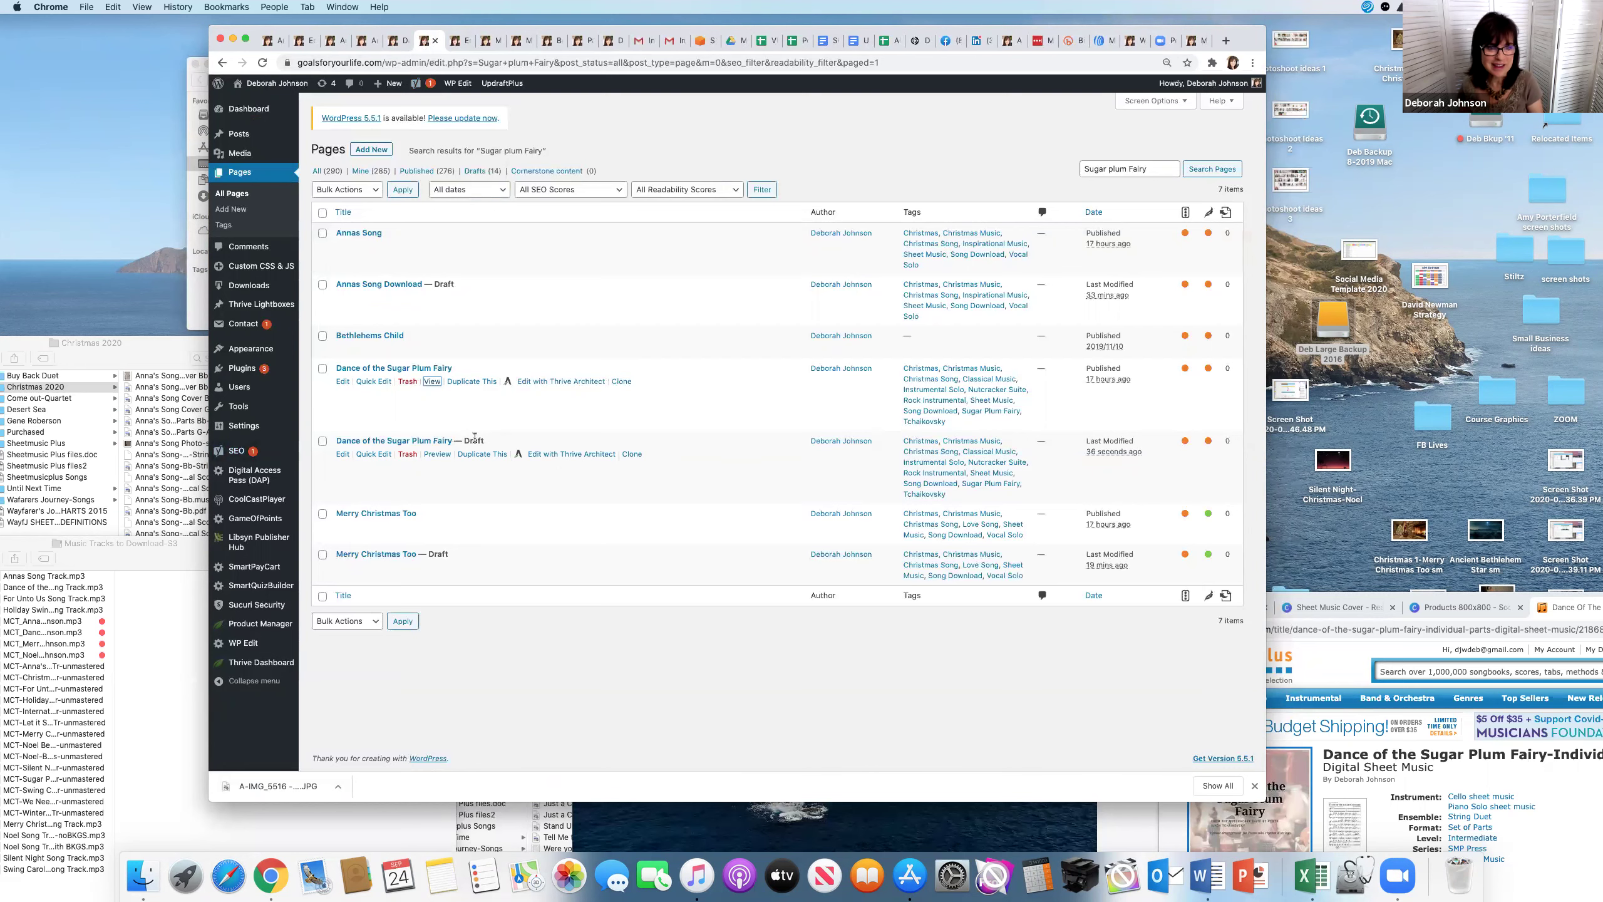
Step: Edit the Sugar Plum Fairy draft, setting its permalink slug to sugarplum-fairy-download and its title to "Dance of the Sugar Plum Fairy Download"
{"action": "left_click", "coordinate": [344, 454]}
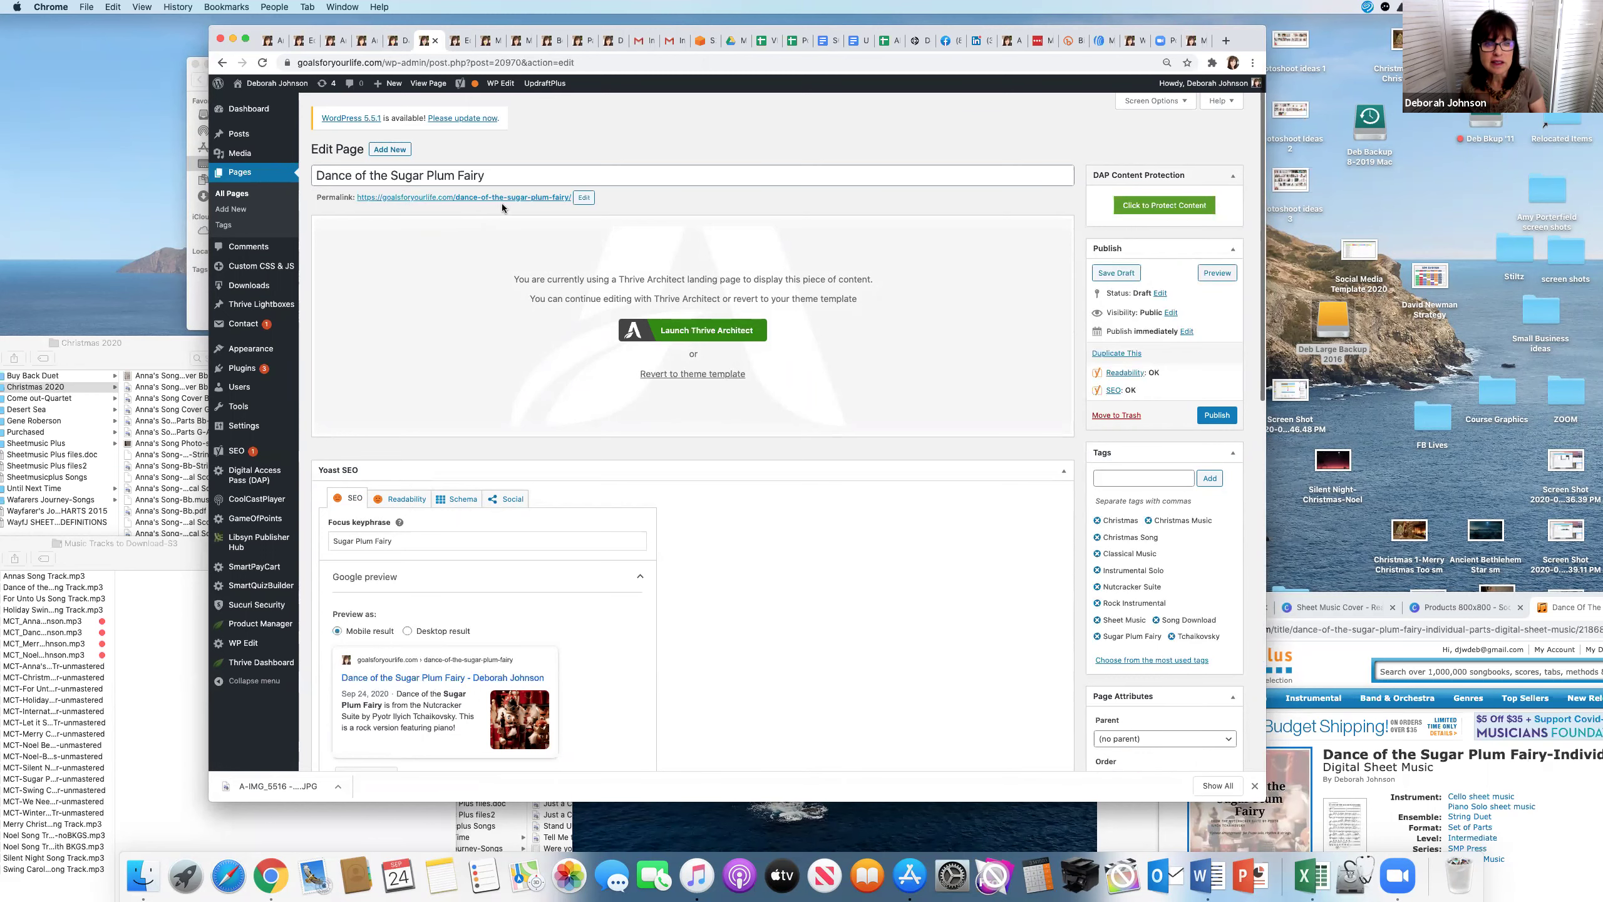
{"action": "left_click", "coordinate": [583, 200]}
{"action": "left_click_drag", "start_coordinate": [460, 201], "coordinate": [570, 198]}
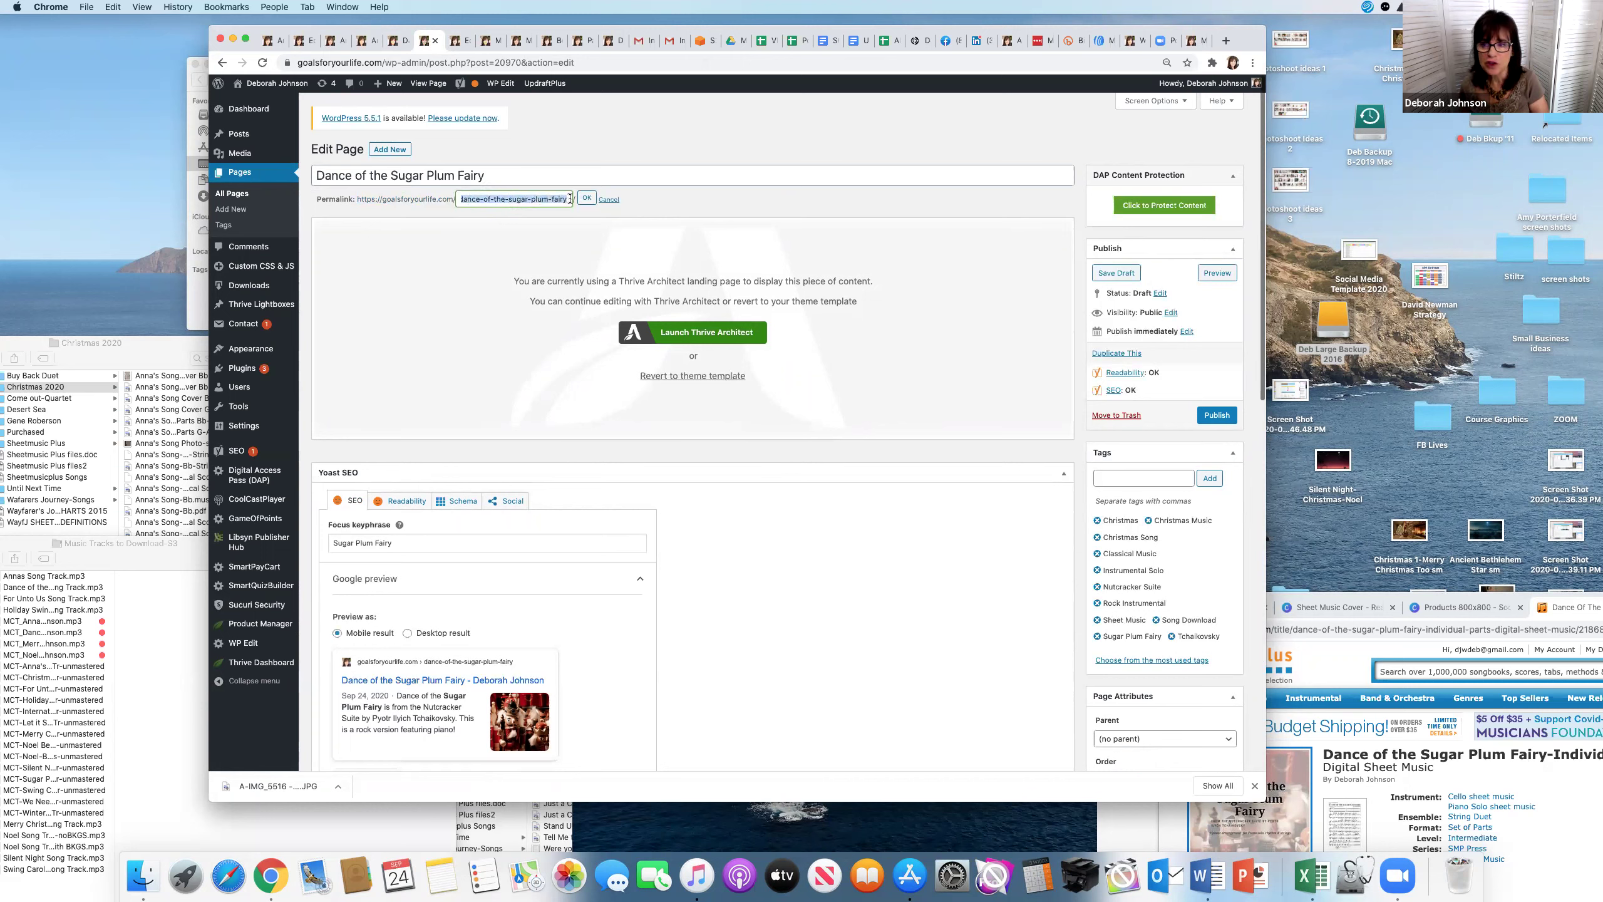
{"action": "type", "text": "sugarplum"}
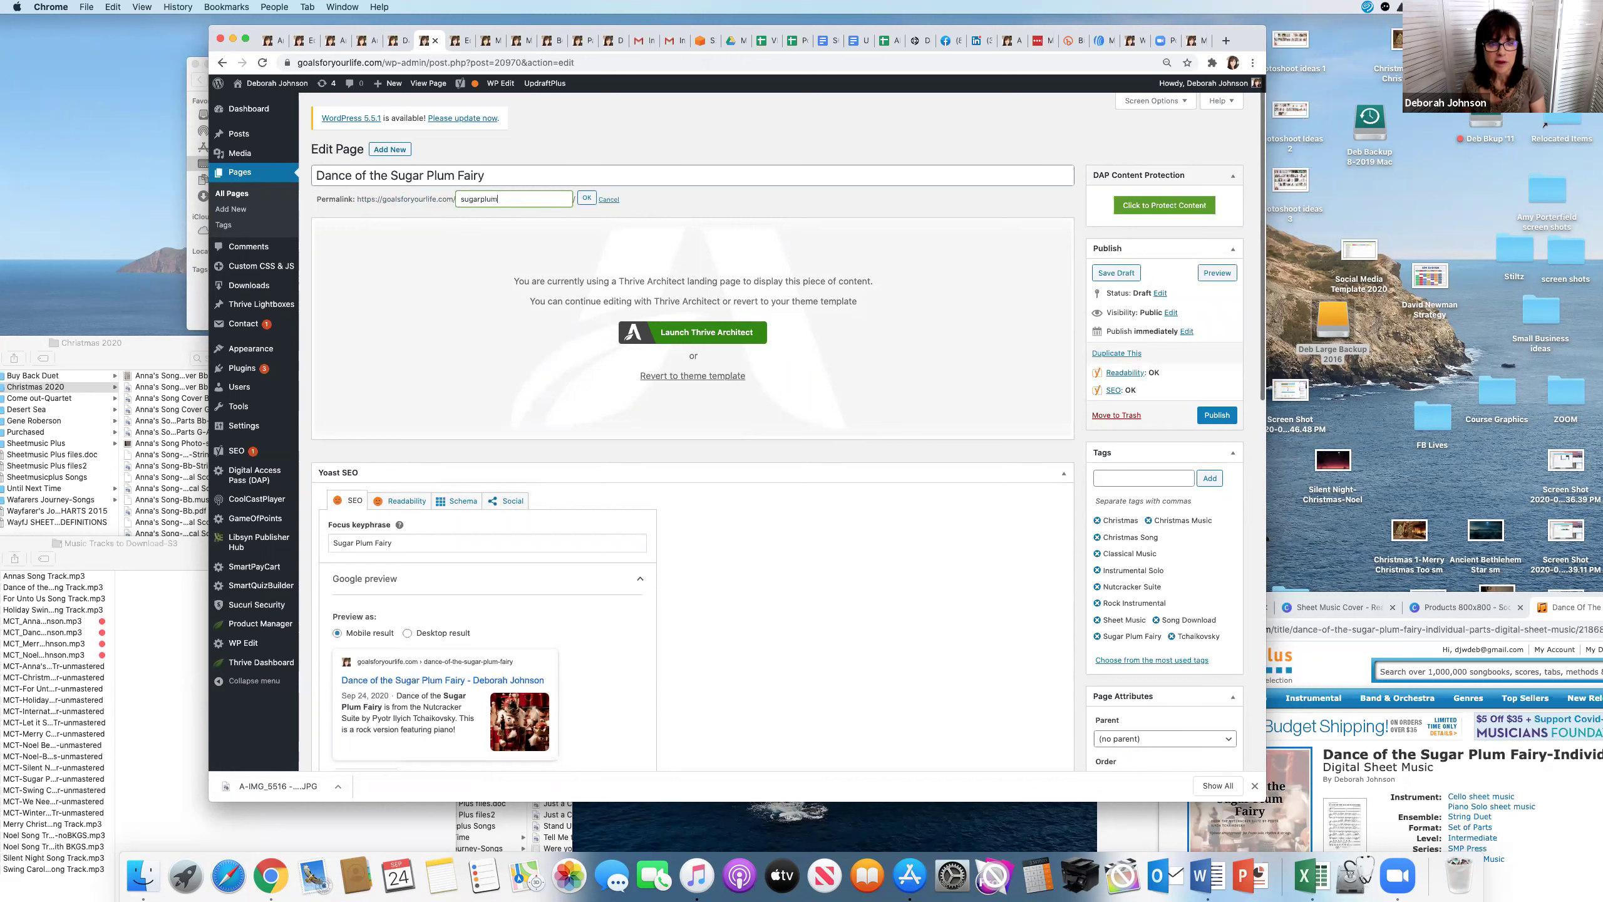
{"action": "type", "text": "-fair"}
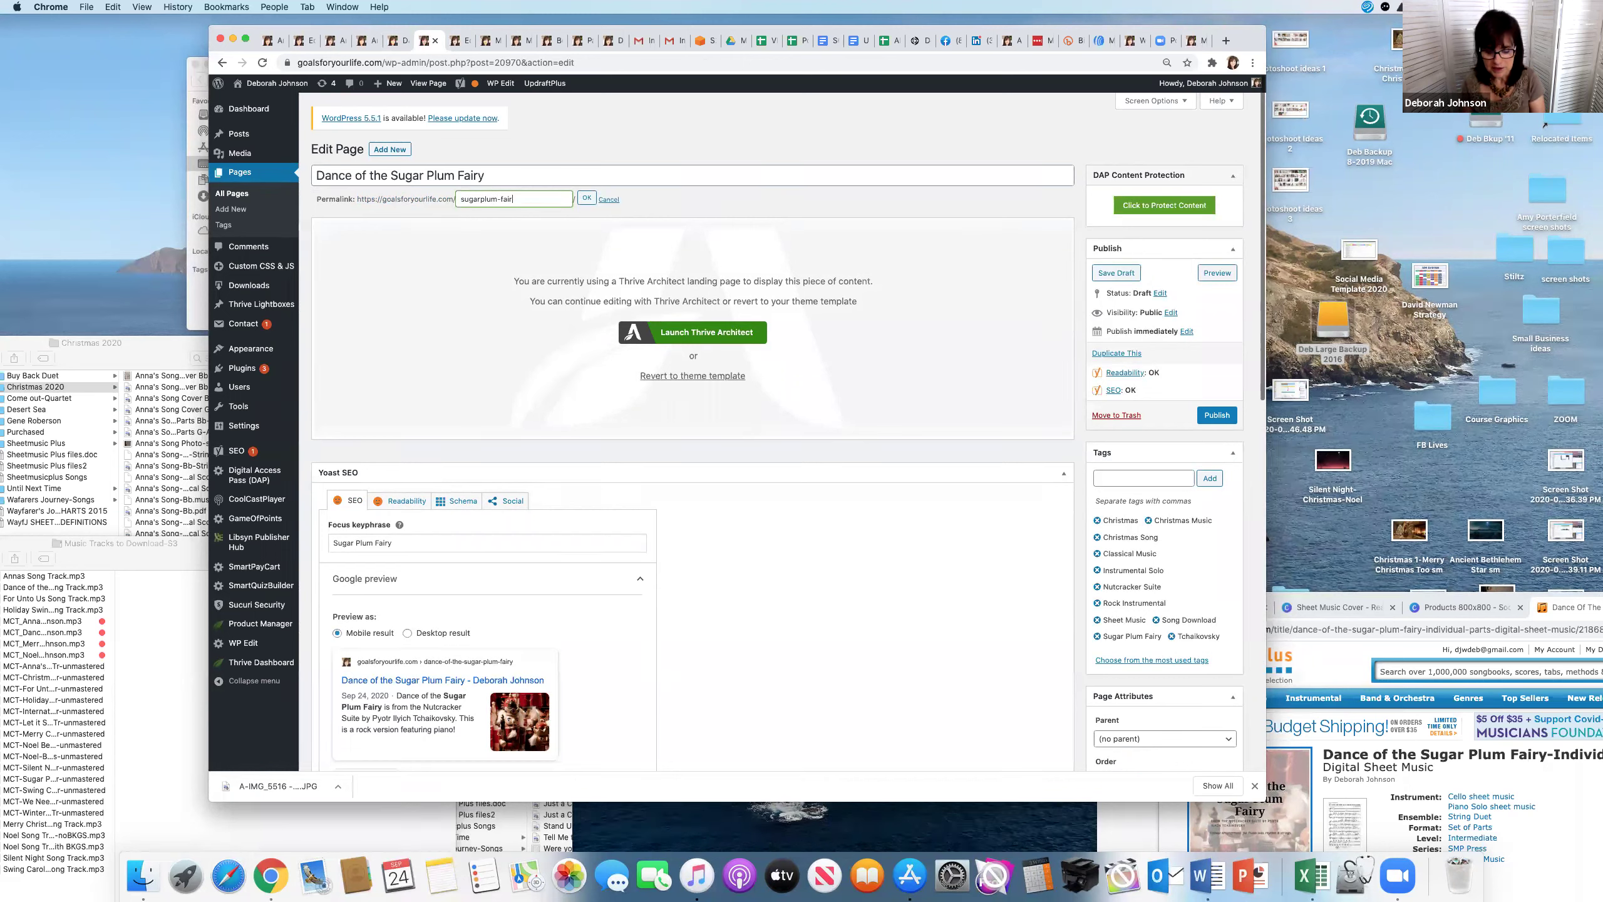
{"action": "type", "text": "y-download"}
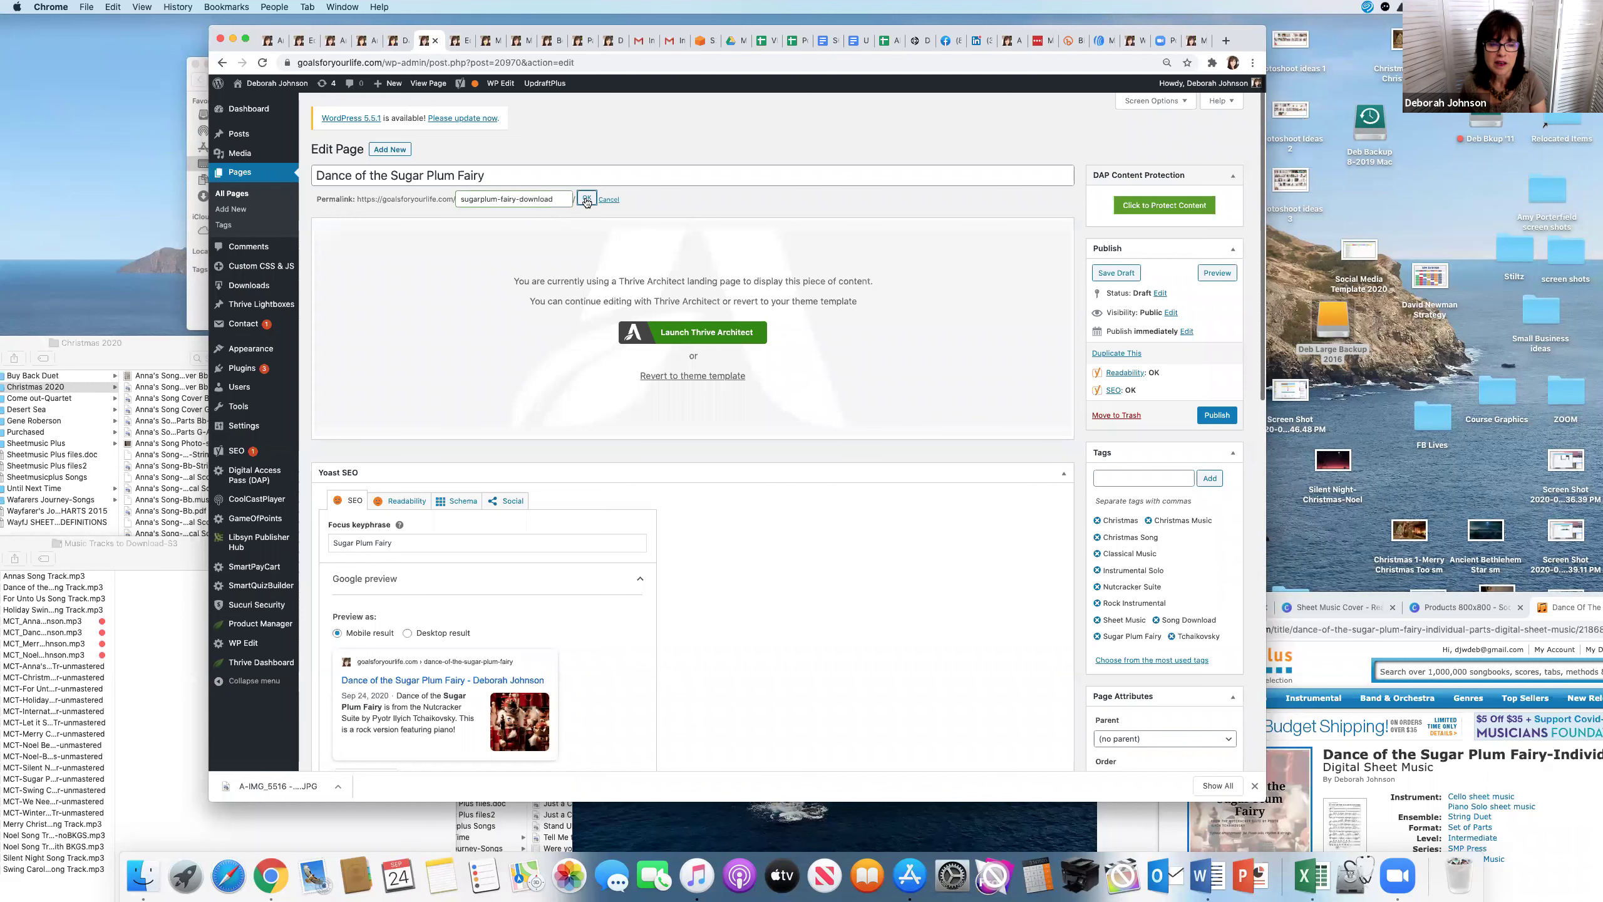
{"action": "key", "text": "Return"}
{"action": "left_click", "coordinate": [489, 176]}
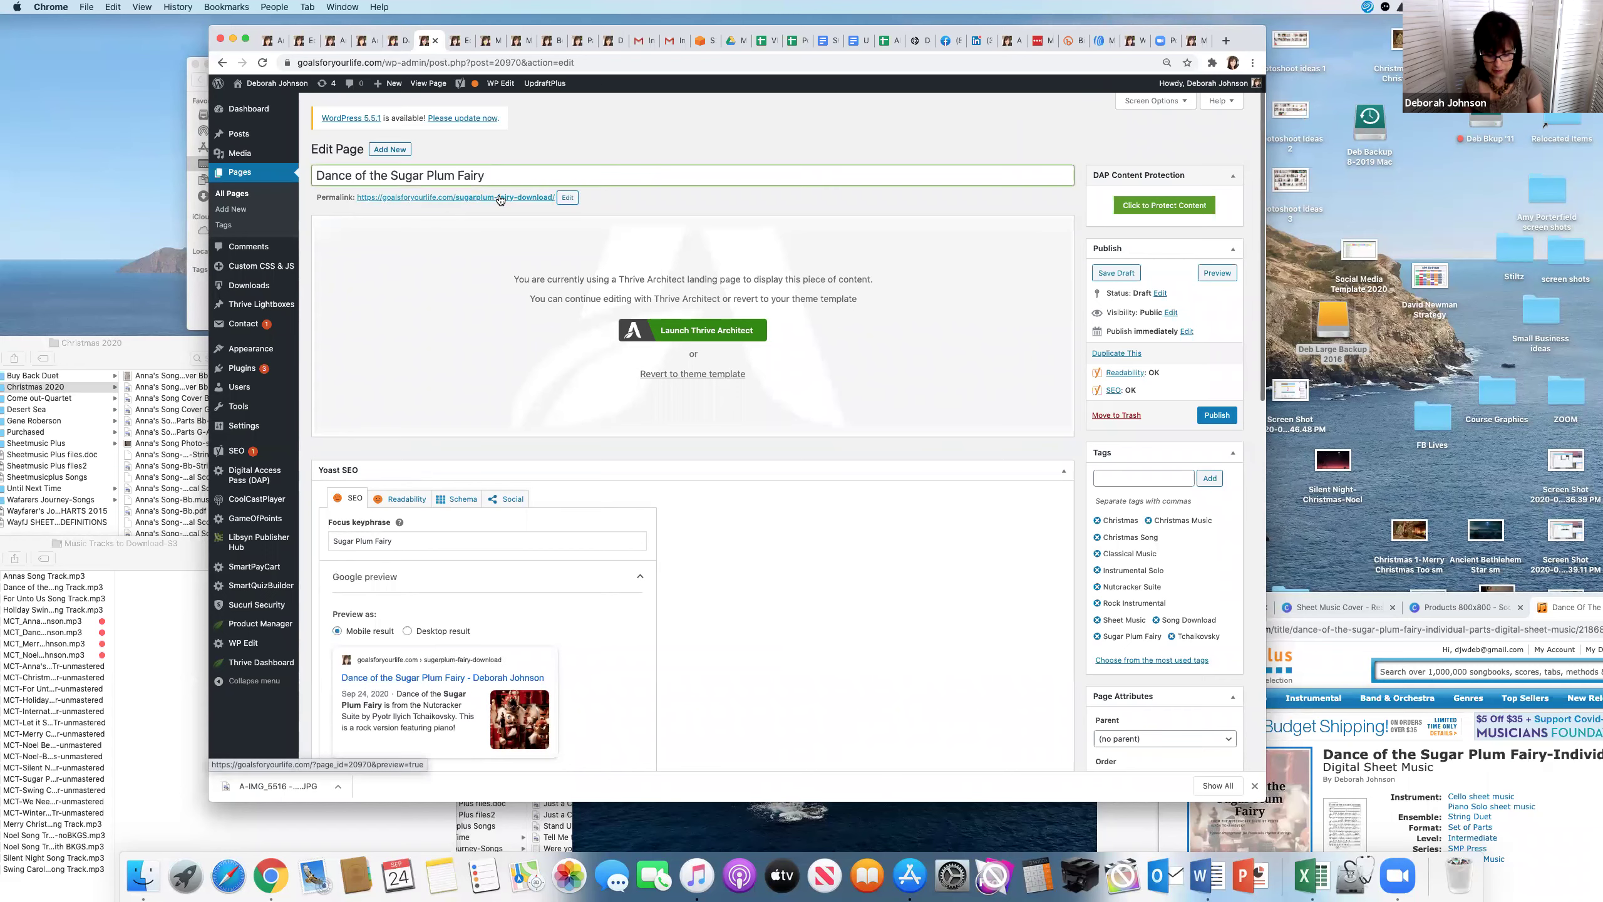
{"action": "type", "text": "Download"}
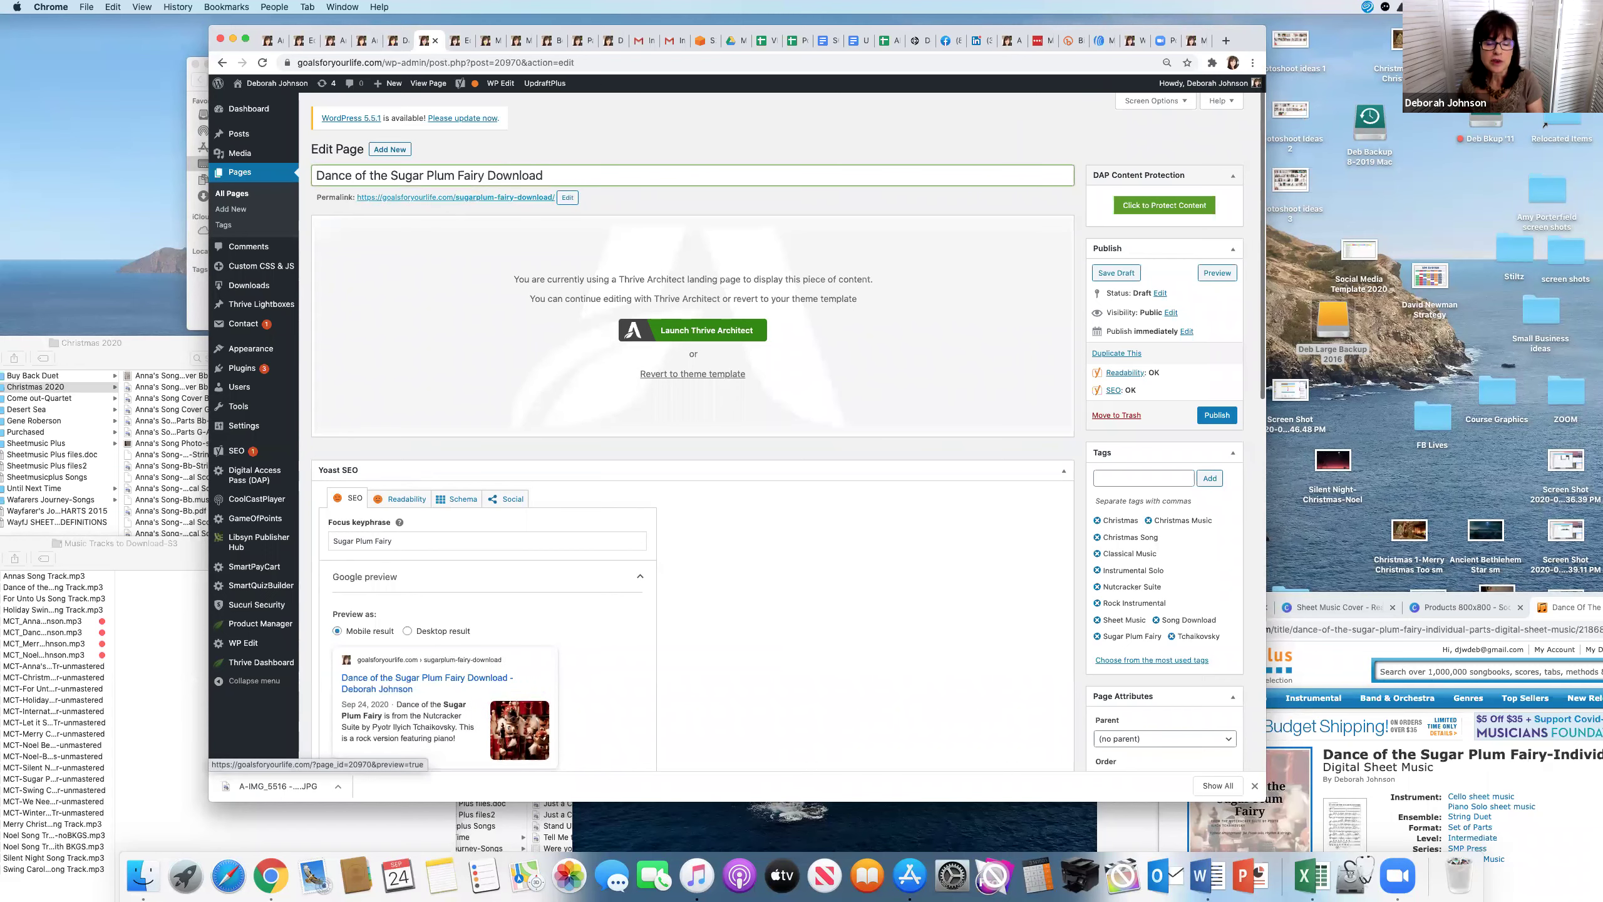
Step: Append "MP3 downloads" to the end of the Yoast meta description and save the page draft
{"action": "scroll", "coordinate": [502, 477], "scroll_direction": "down", "scroll_amount": 5}
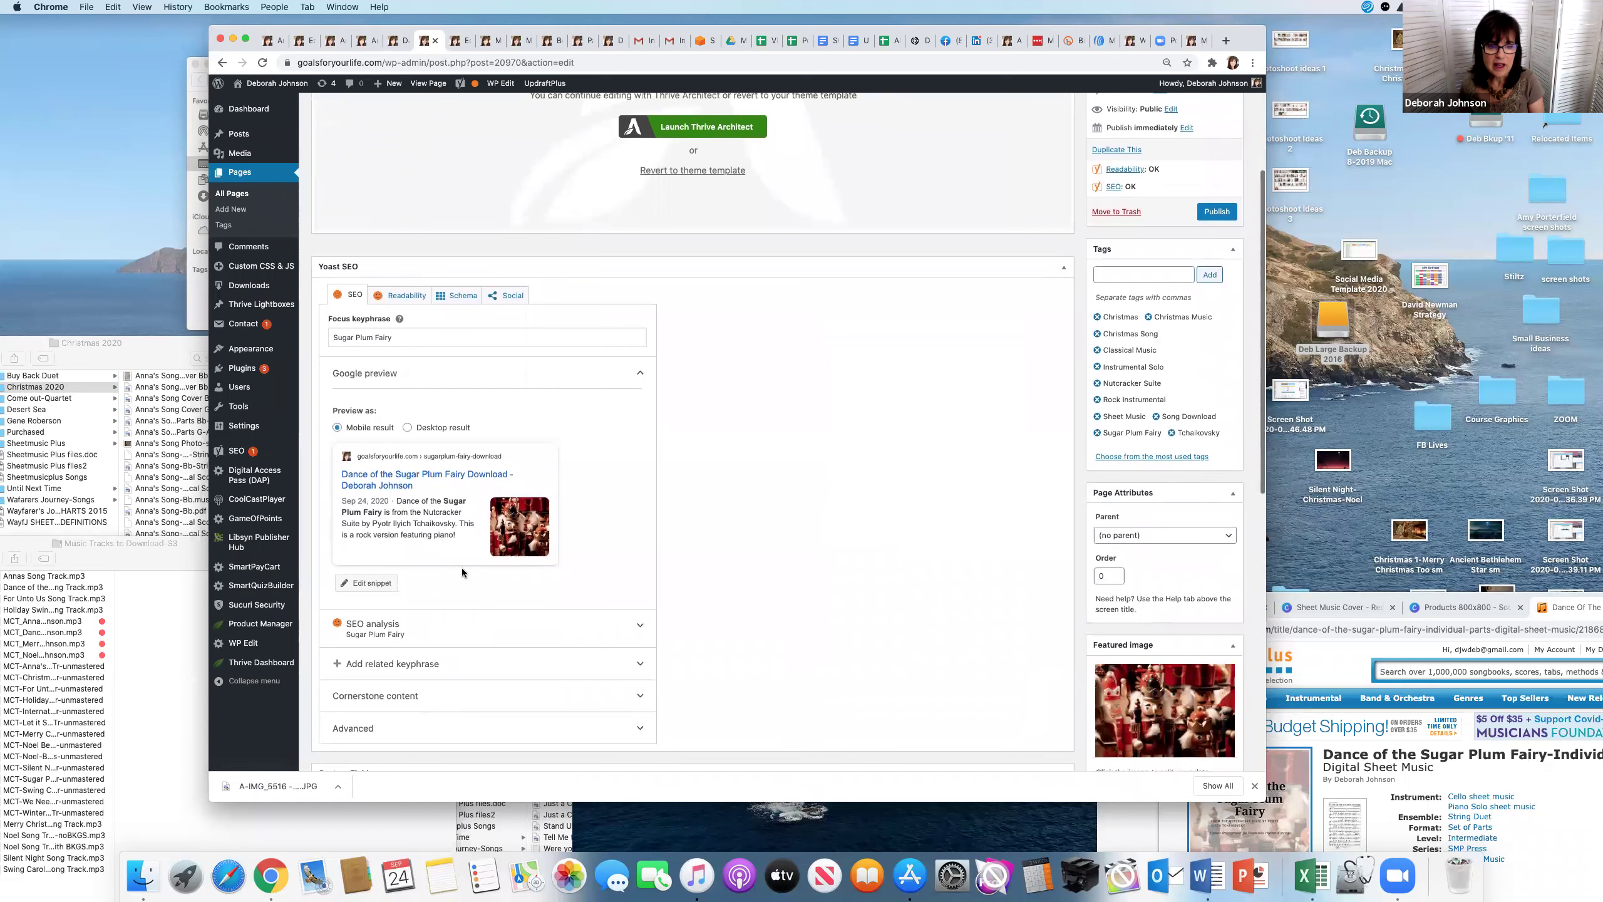
{"action": "left_click", "coordinate": [423, 527]}
{"action": "scroll", "coordinate": [424, 524], "scroll_direction": "down", "scroll_amount": 5}
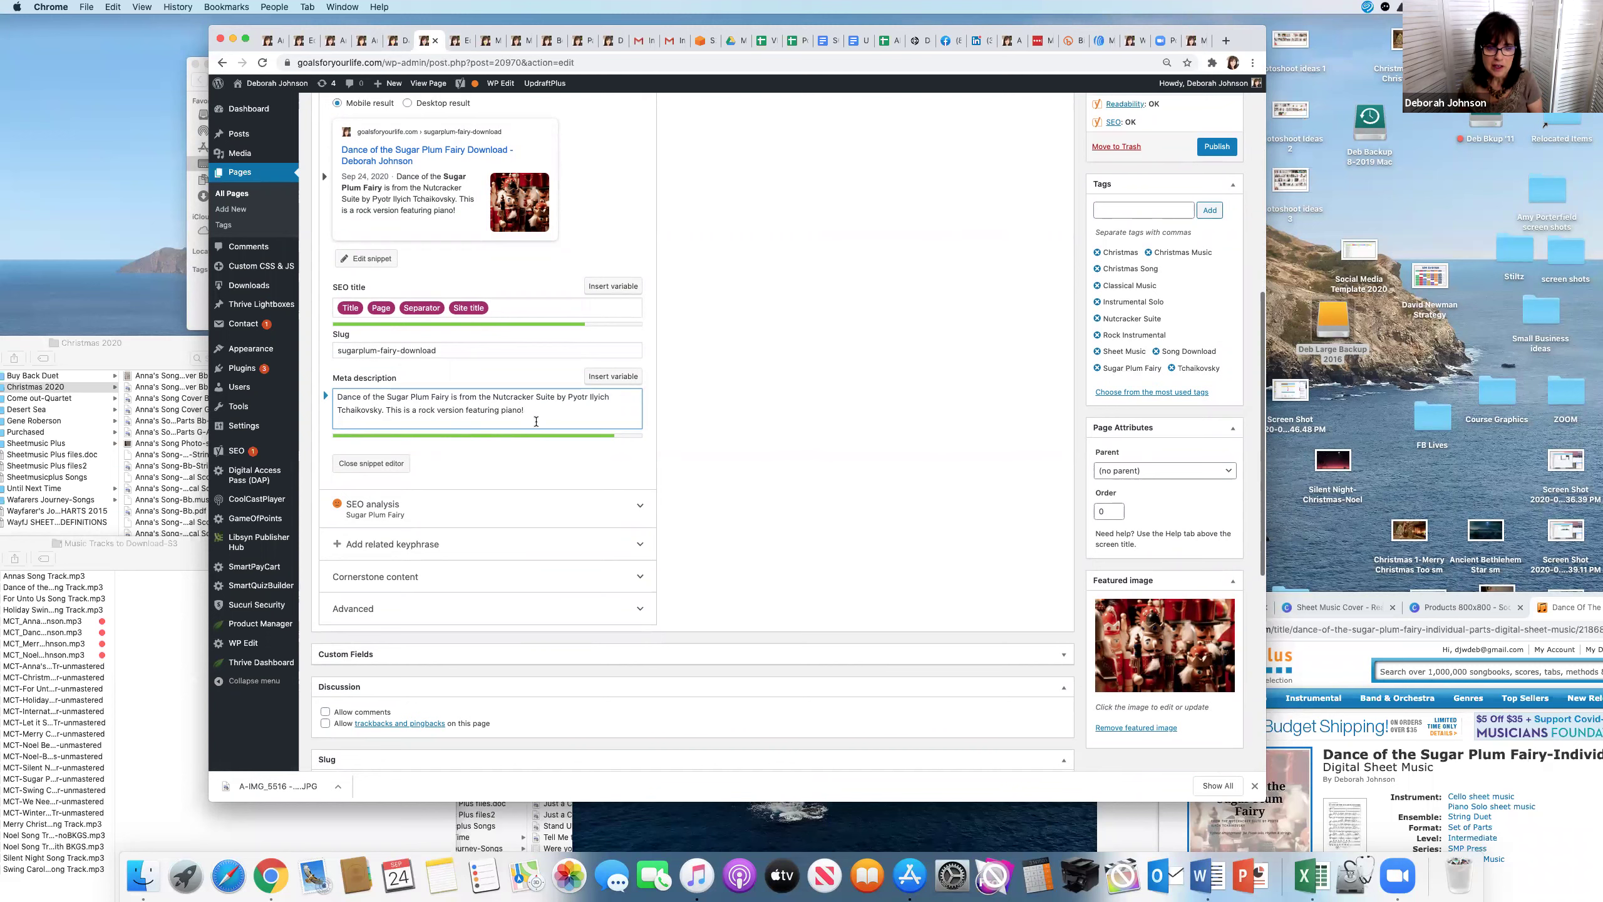
{"action": "key", "text": "BackSpace"}
{"action": "type", "text": "MP3 "}
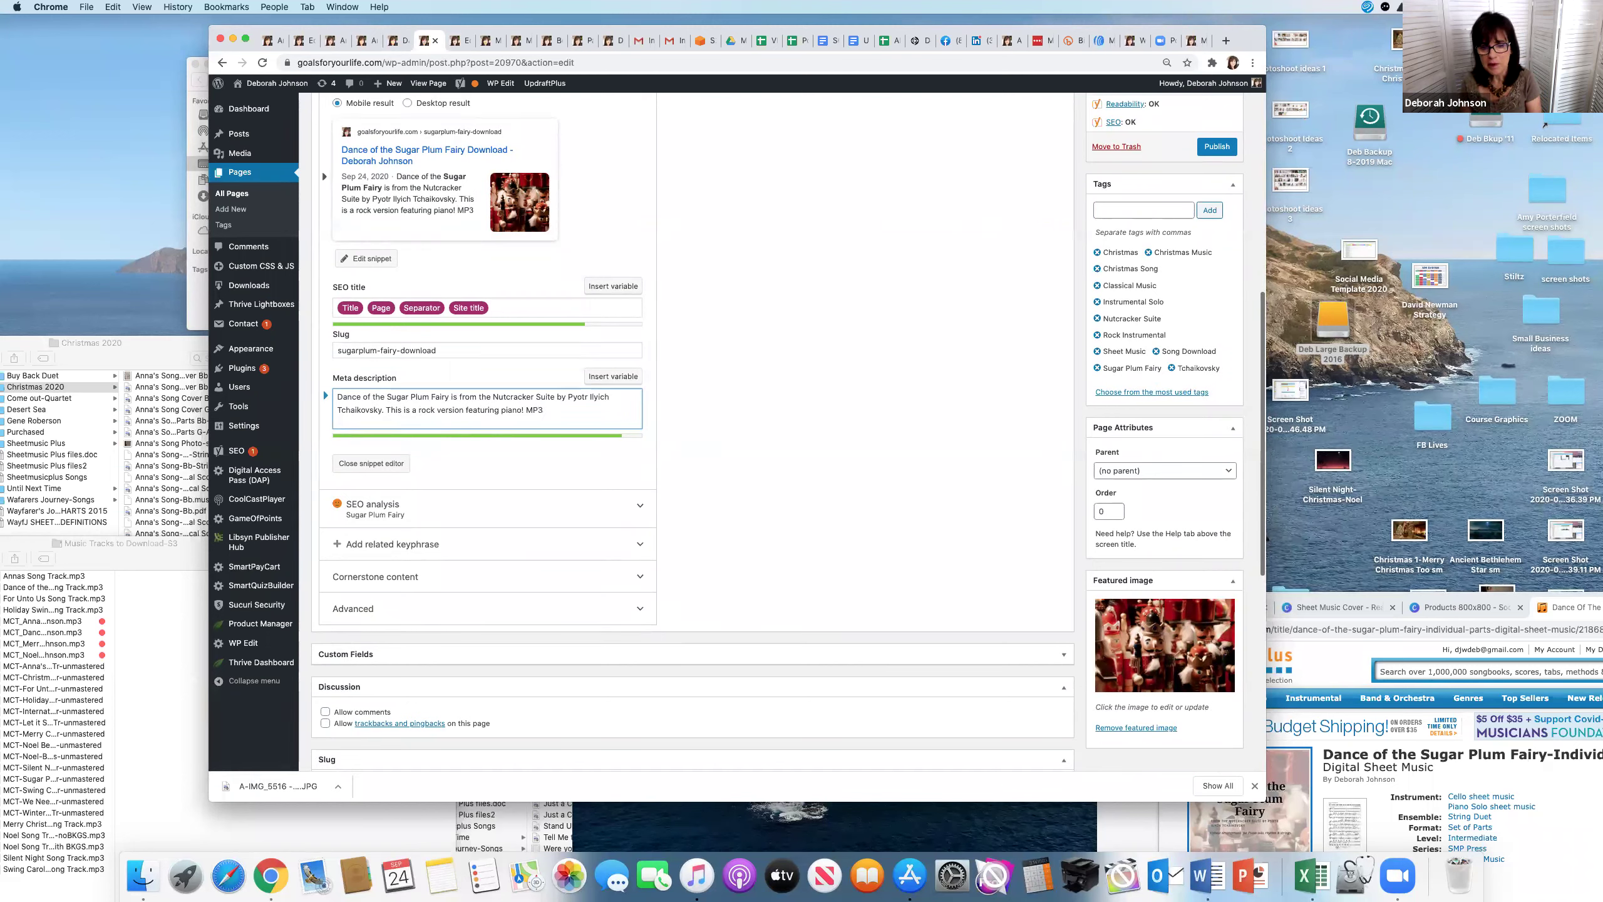
{"action": "type", "text": "downloads"}
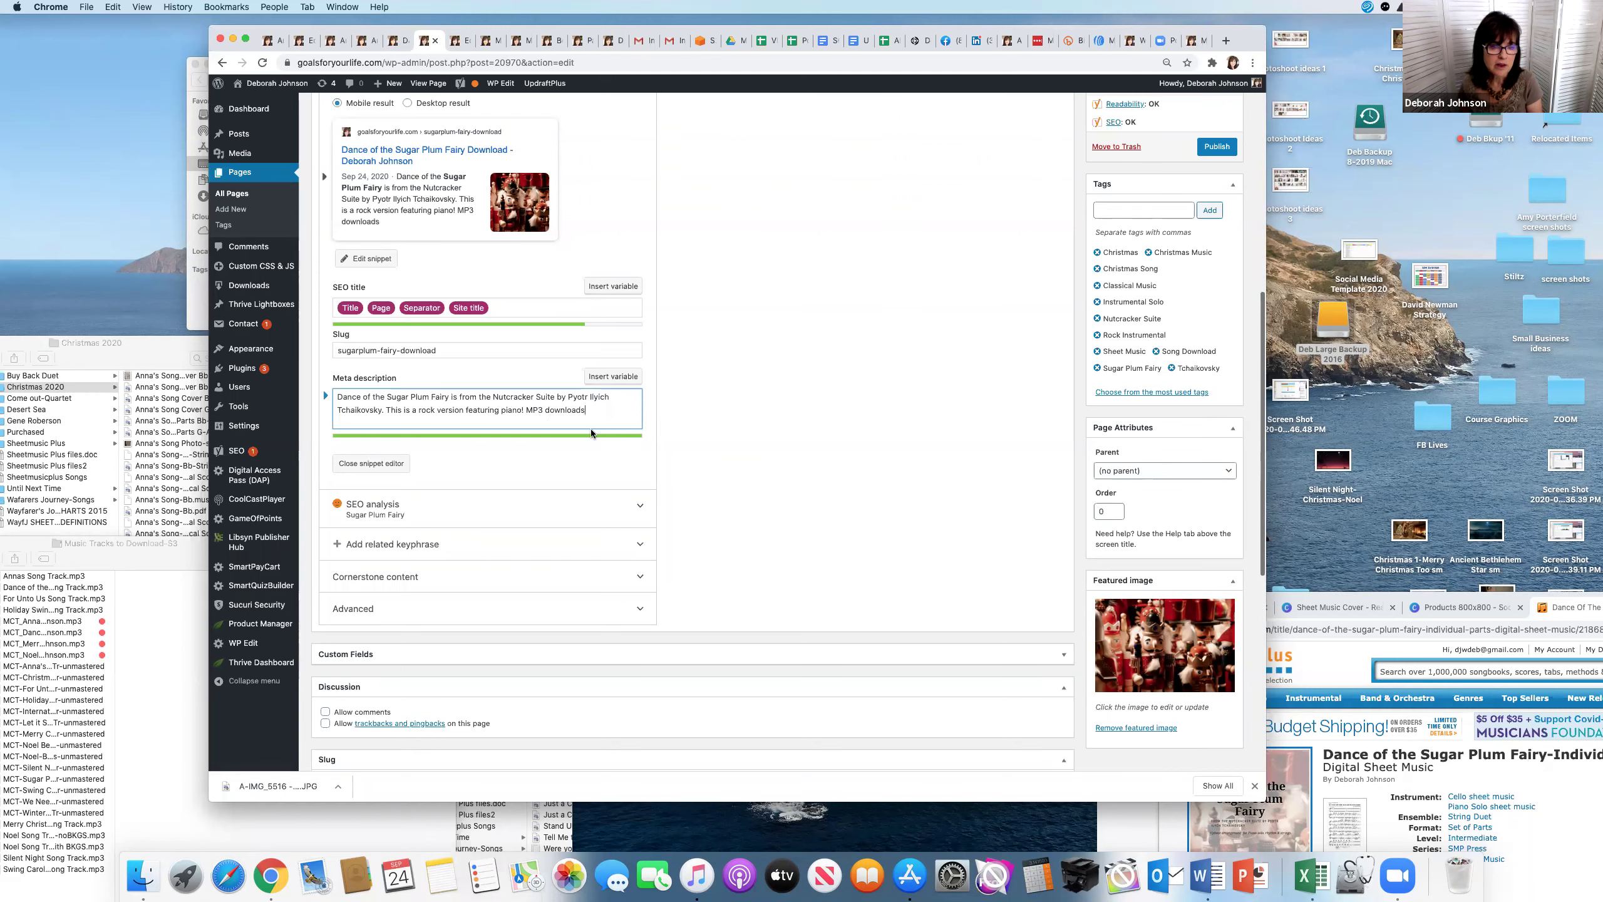
{"action": "scroll", "coordinate": [580, 442], "scroll_direction": "up", "scroll_amount": 5}
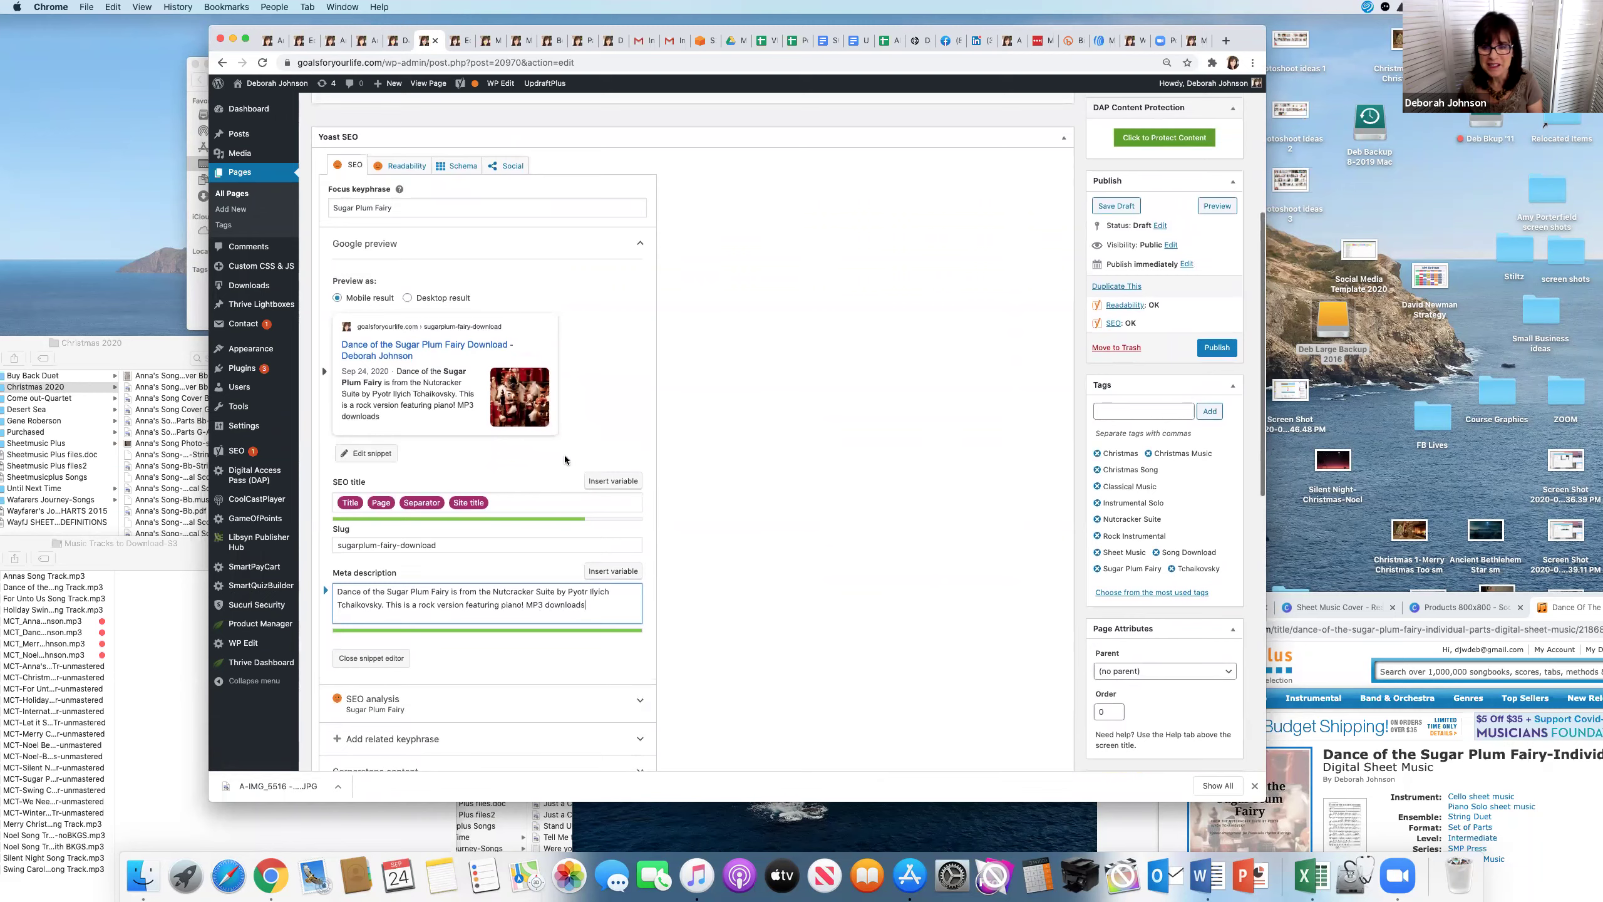
{"action": "scroll", "coordinate": [564, 458], "scroll_direction": "up", "scroll_amount": 5}
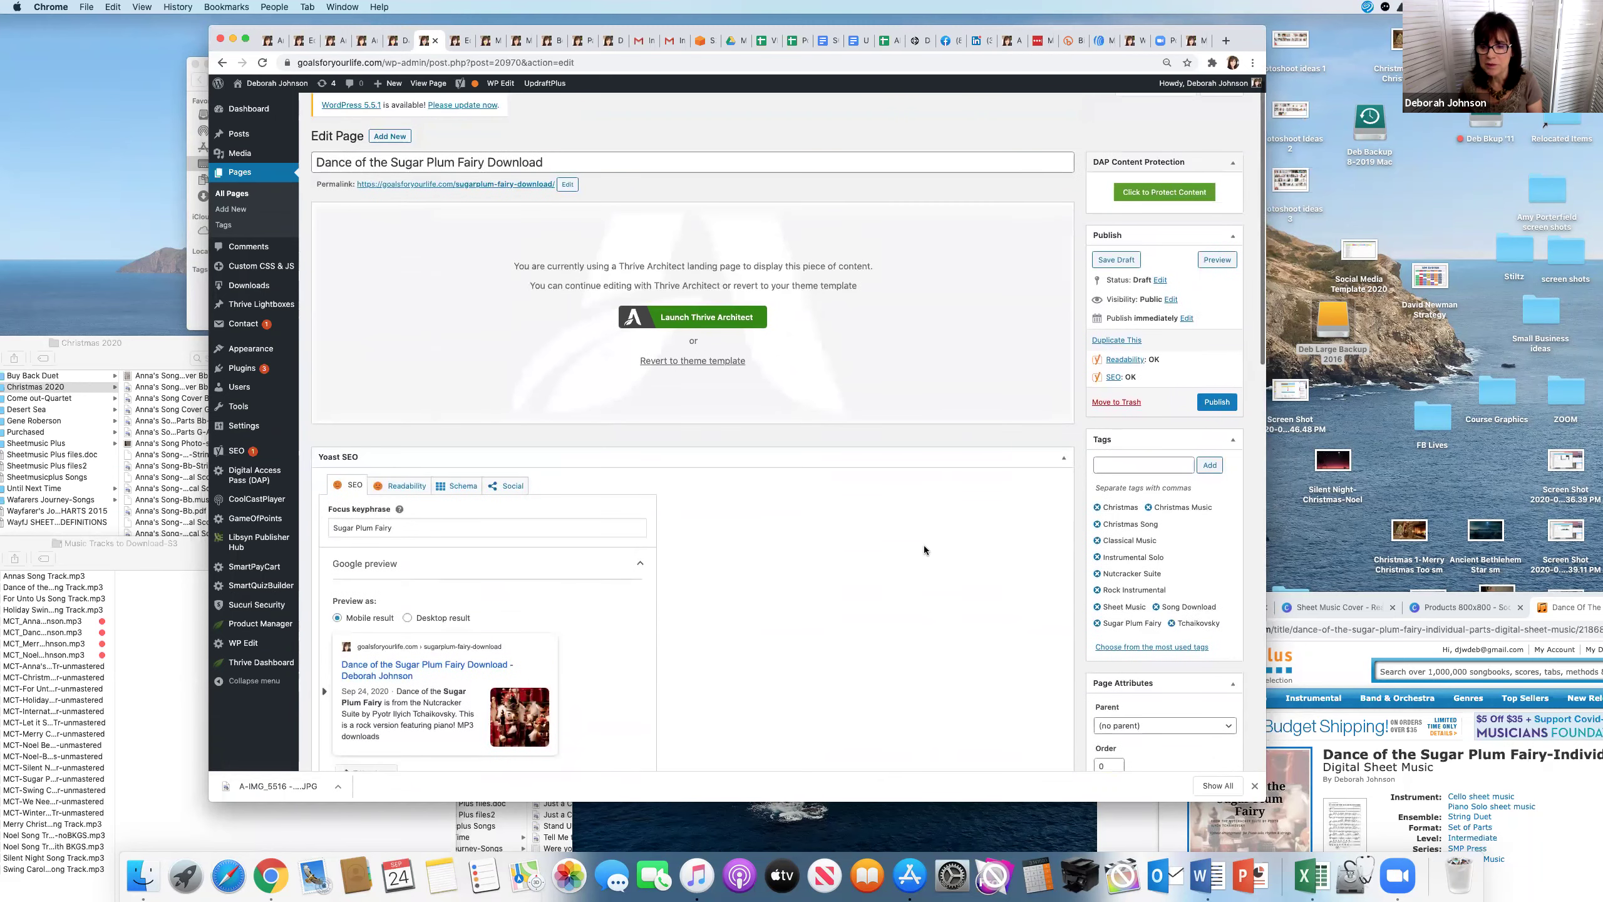
{"action": "left_click", "coordinate": [1117, 260]}
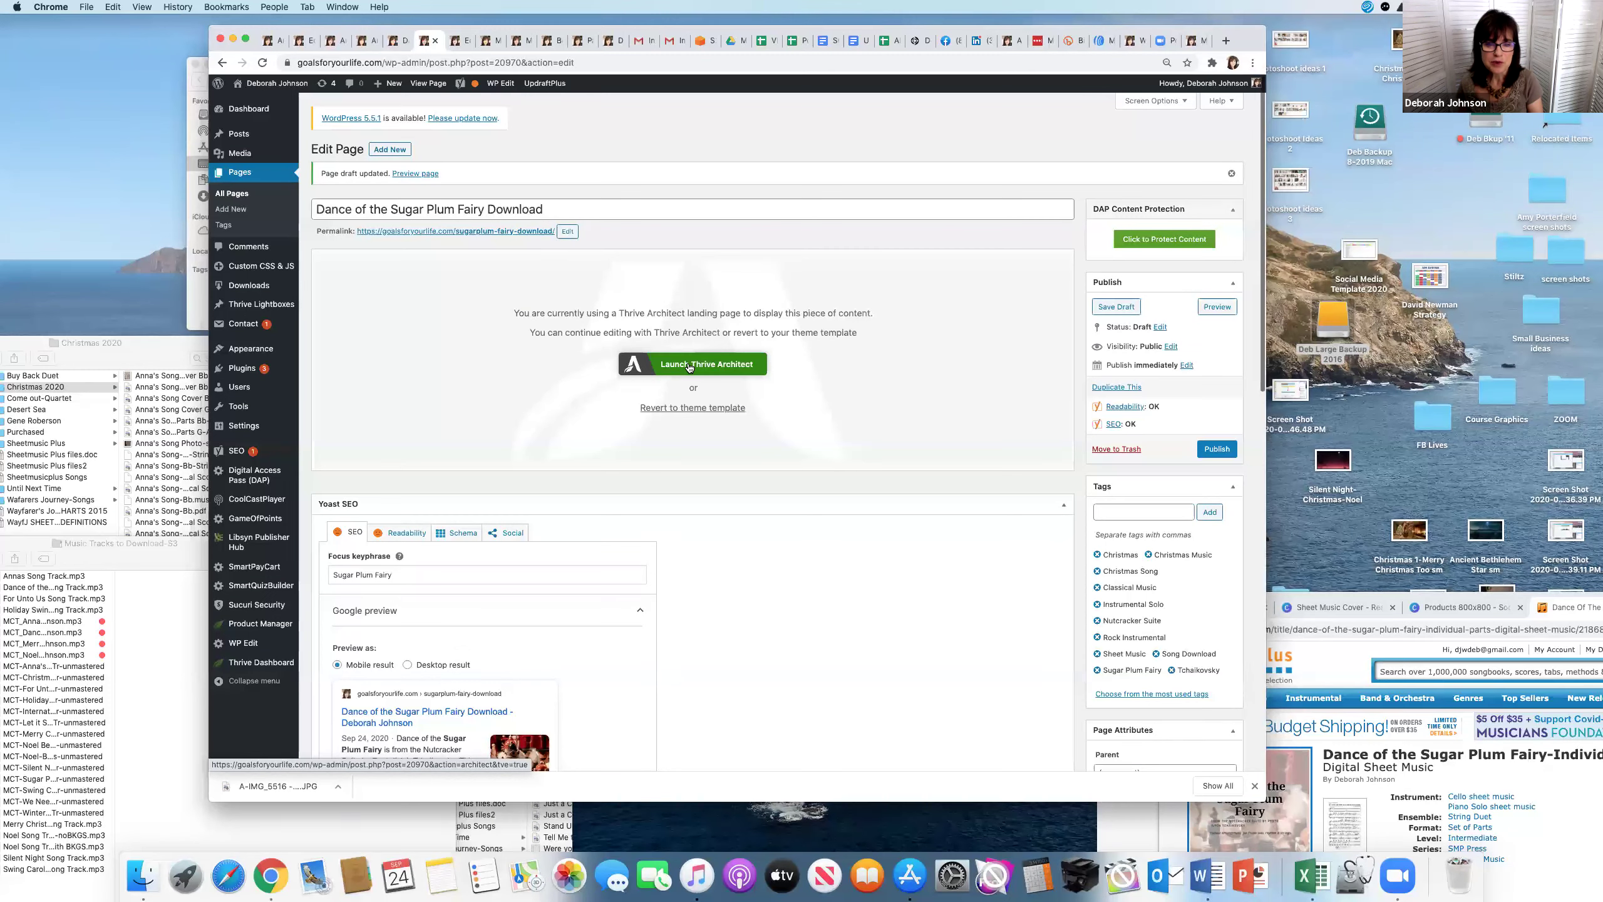
Step: Open the Dance of the Sugar Plum Fairy Download draft in the Thrive Architect editor
{"action": "left_click", "coordinate": [689, 365]}
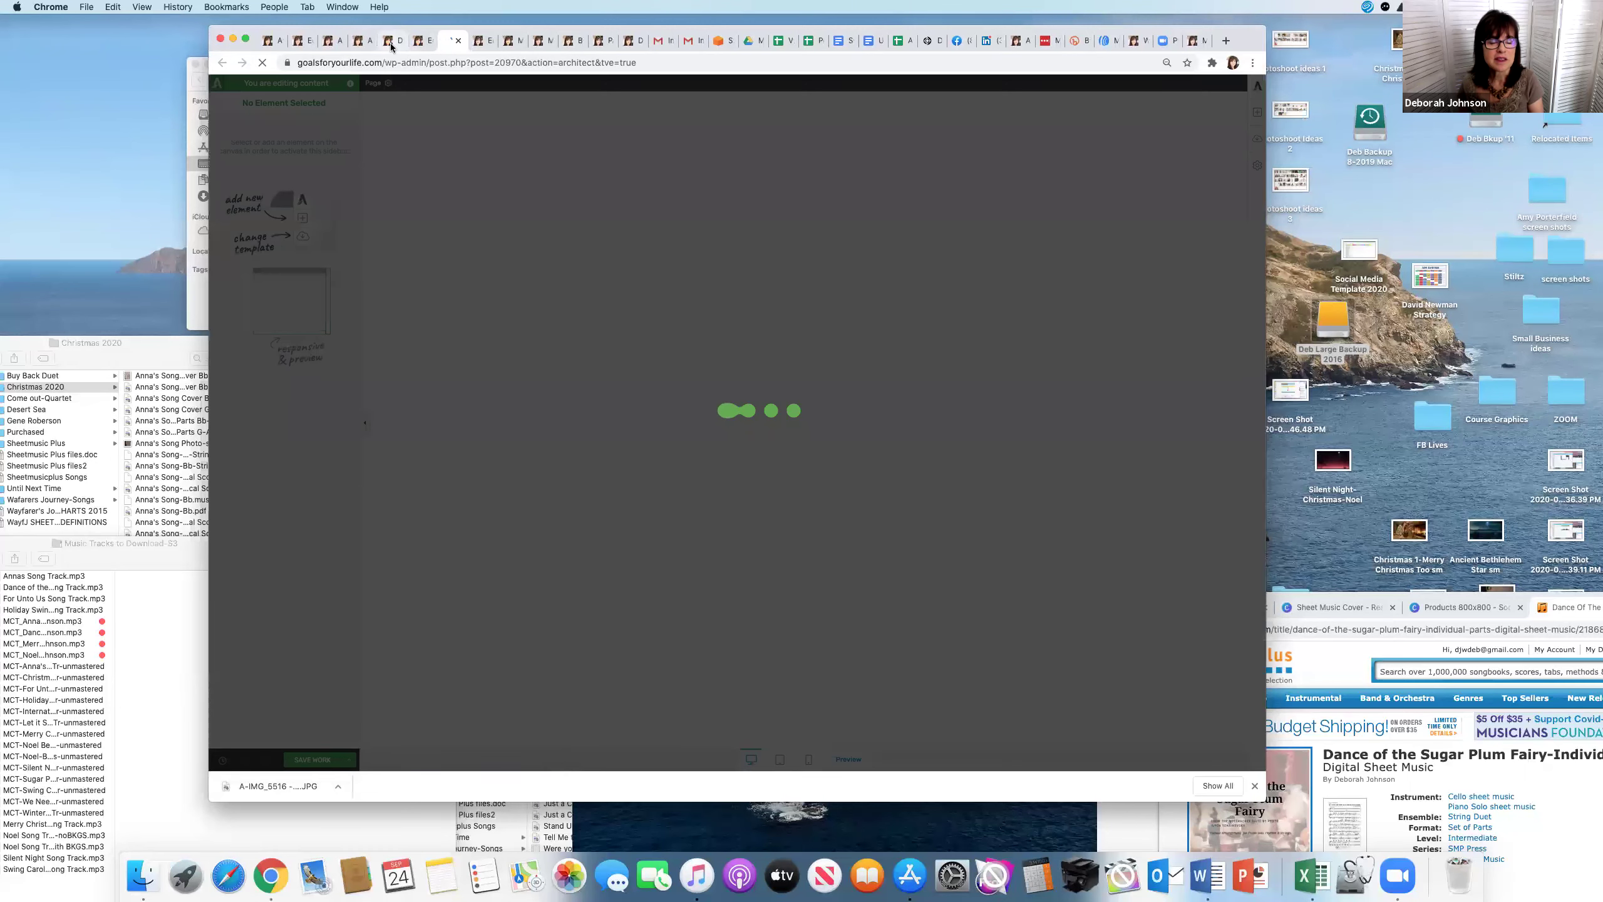
{"action": "left_click", "coordinate": [391, 42]}
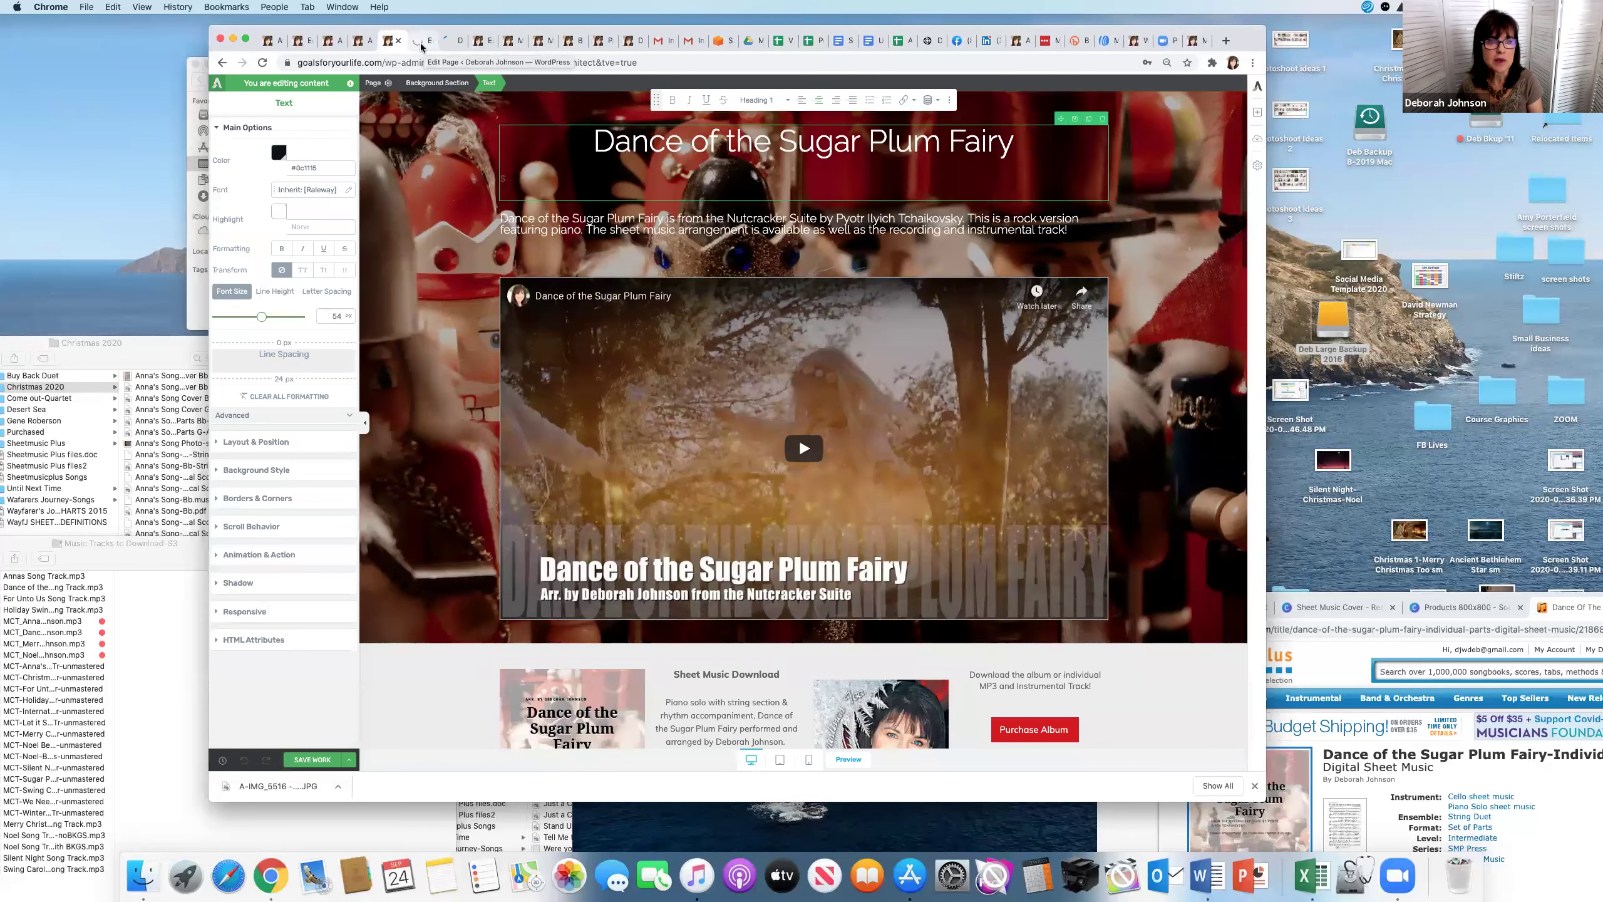
{"action": "left_click", "coordinate": [421, 43]}
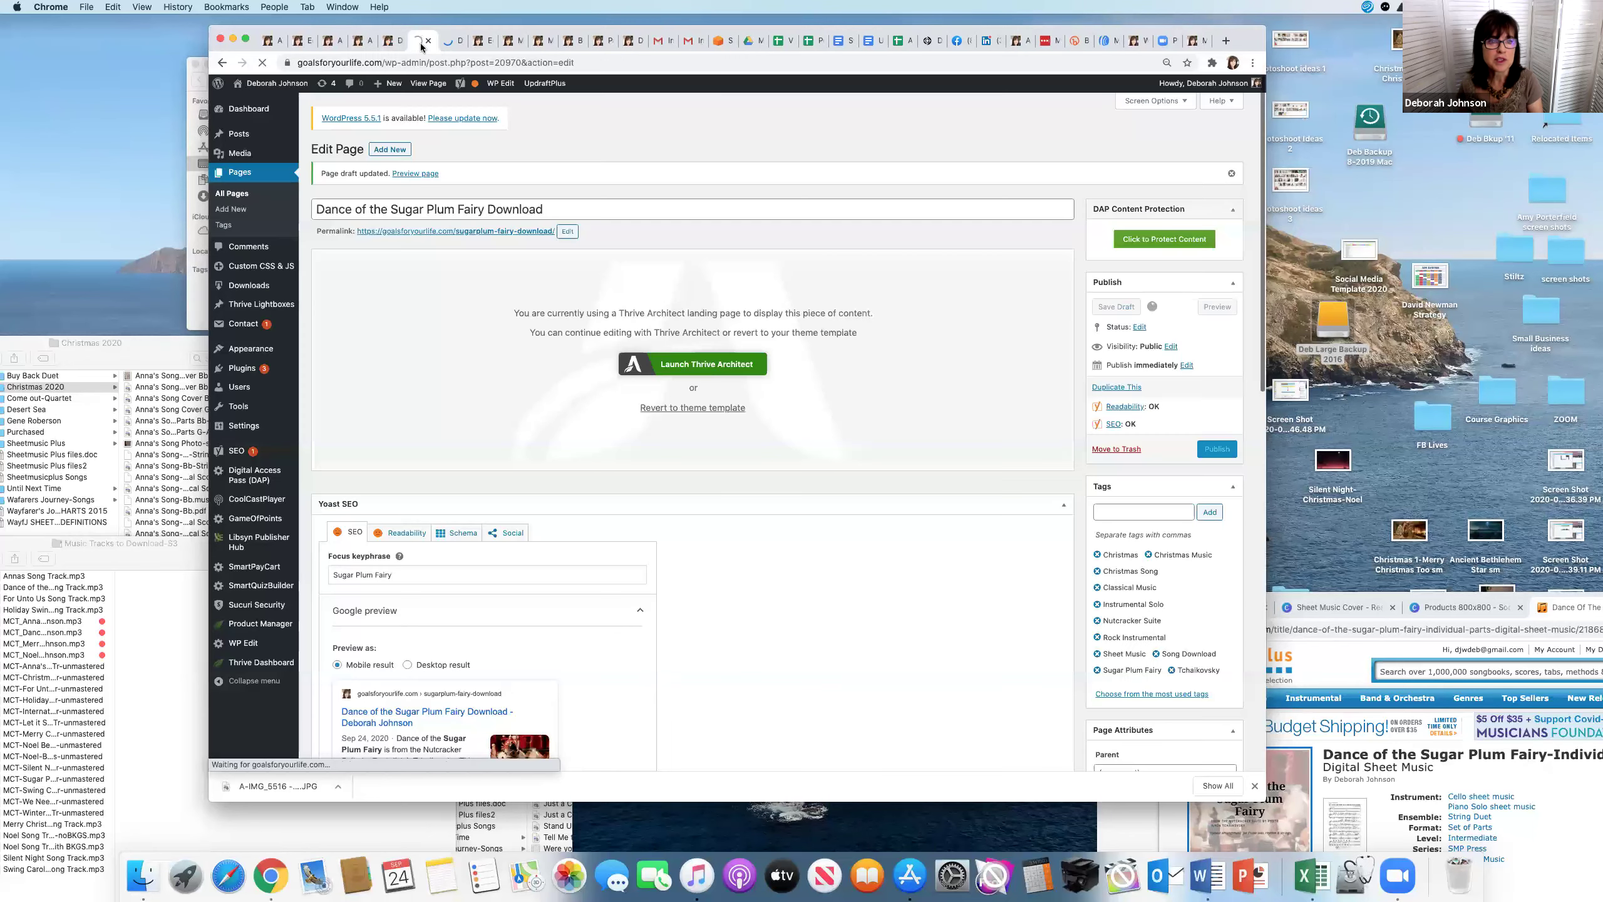
{"action": "left_click", "coordinate": [455, 43]}
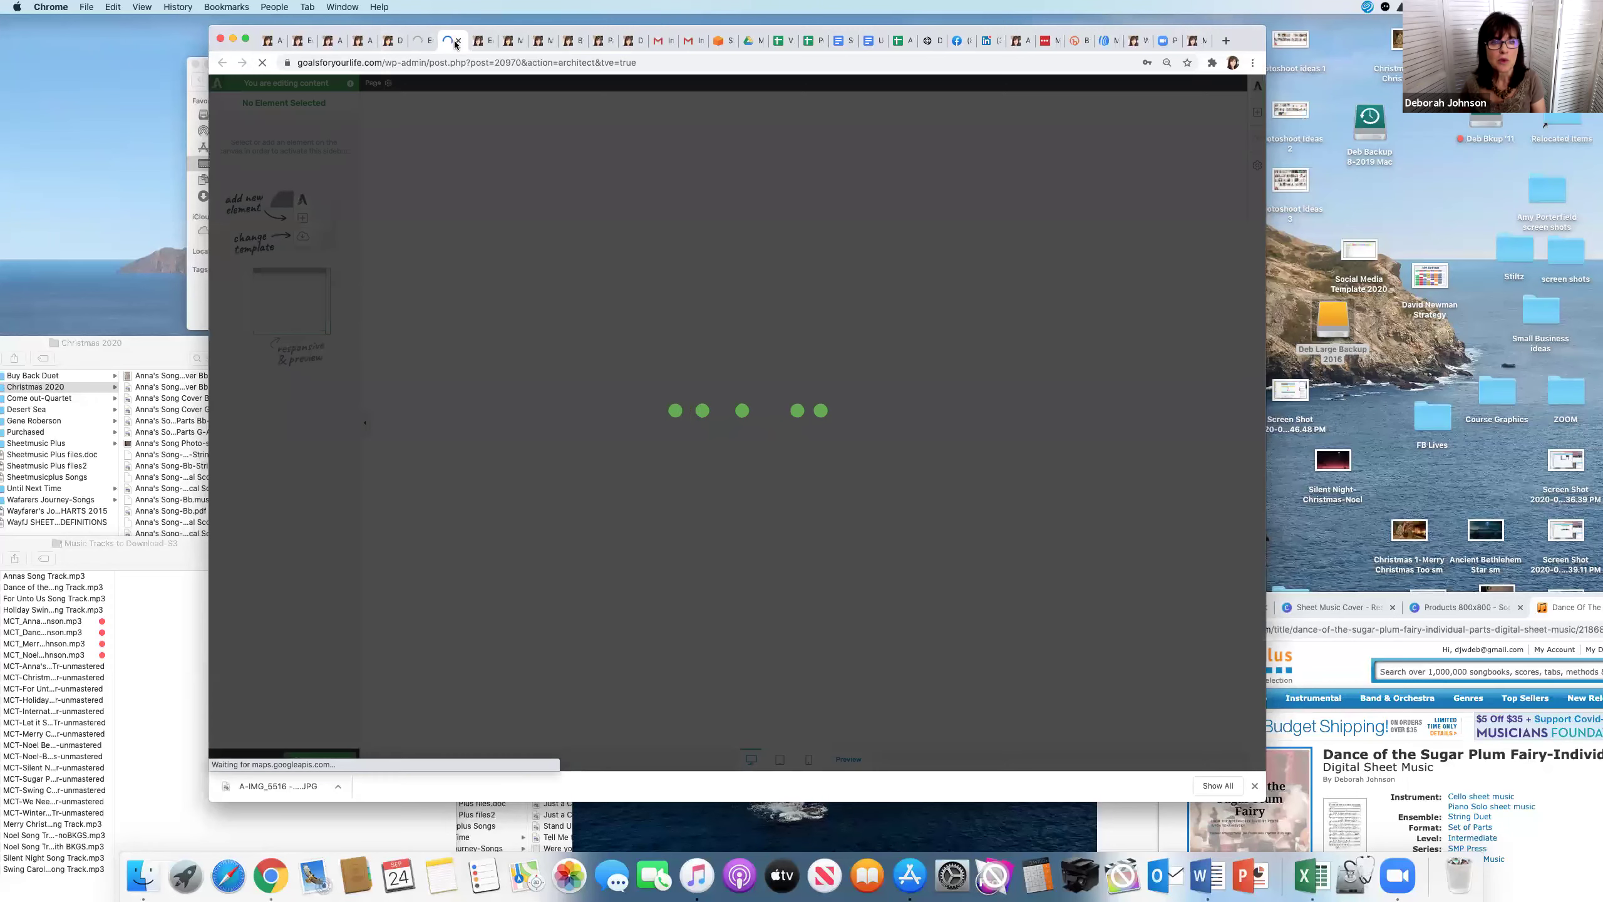
{"action": "scroll", "coordinate": [551, 221], "scroll_direction": "down", "scroll_amount": 3}
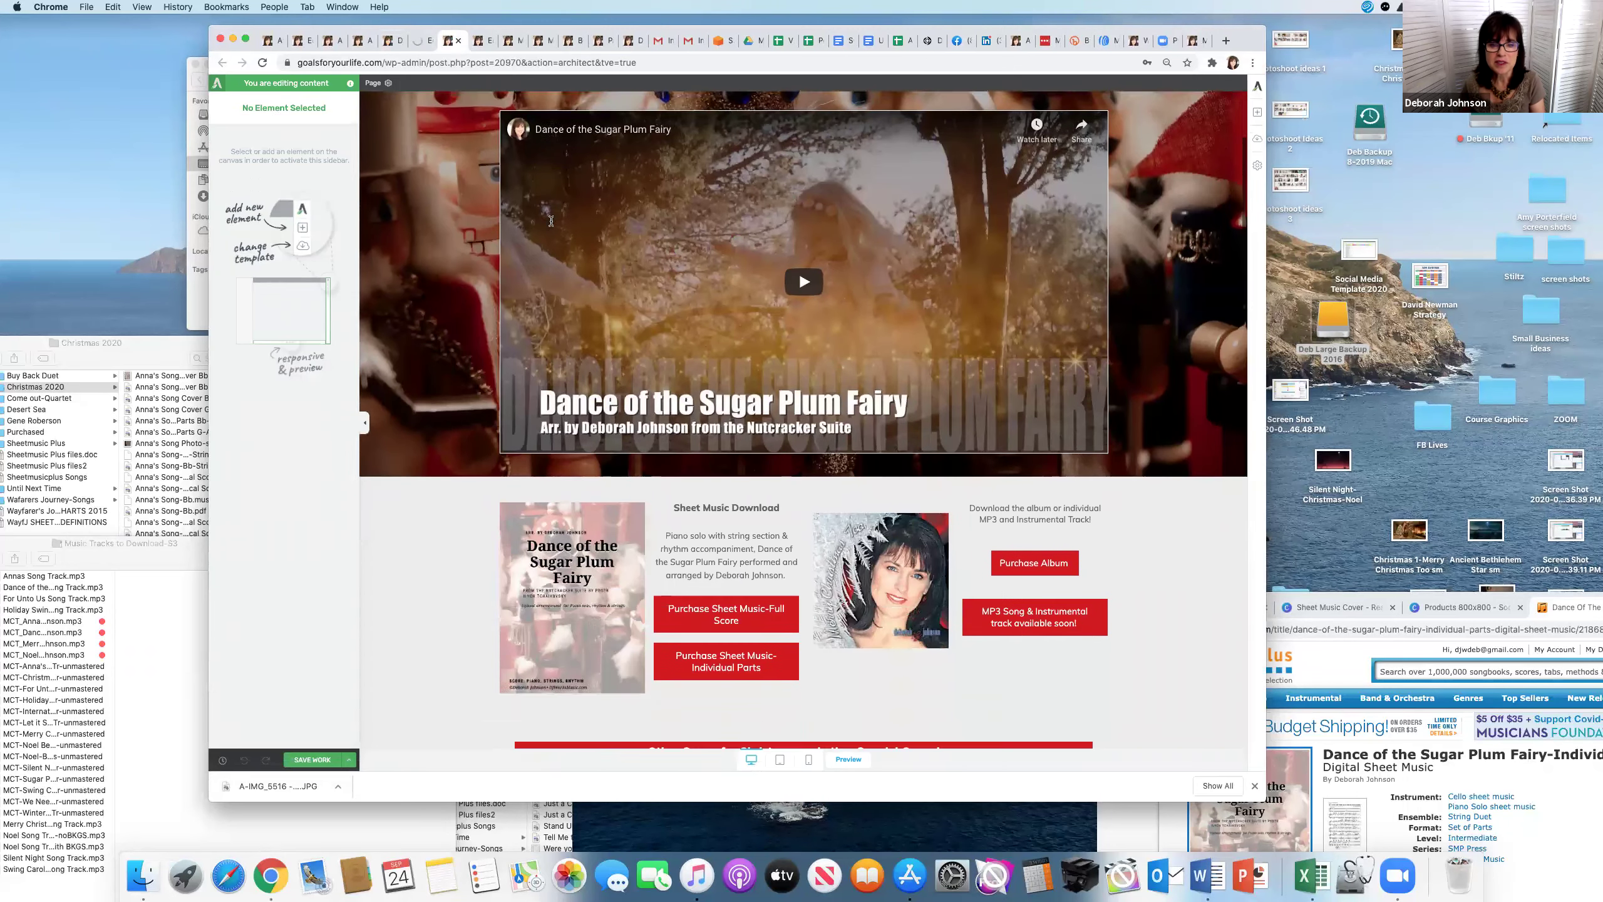
Step: Load the published goalsforyourlife.com/sugarplum-fairy/ page in place of the original page's editor and look over its sections
{"action": "scroll", "coordinate": [551, 221], "scroll_direction": "up", "scroll_amount": 5}
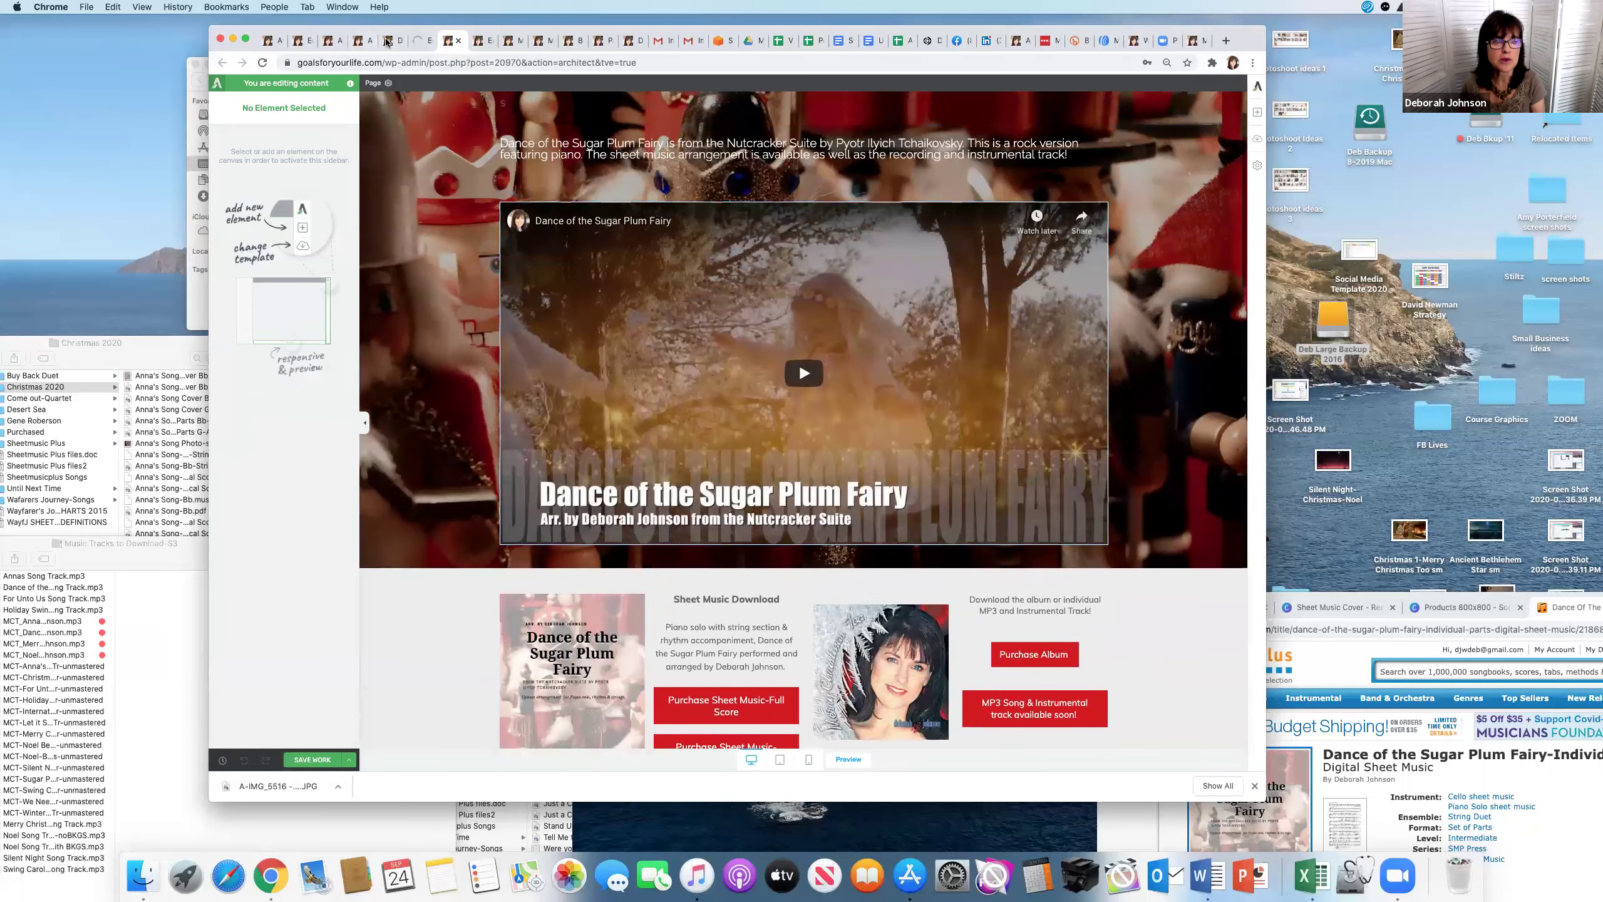
{"action": "left_click", "coordinate": [387, 42]}
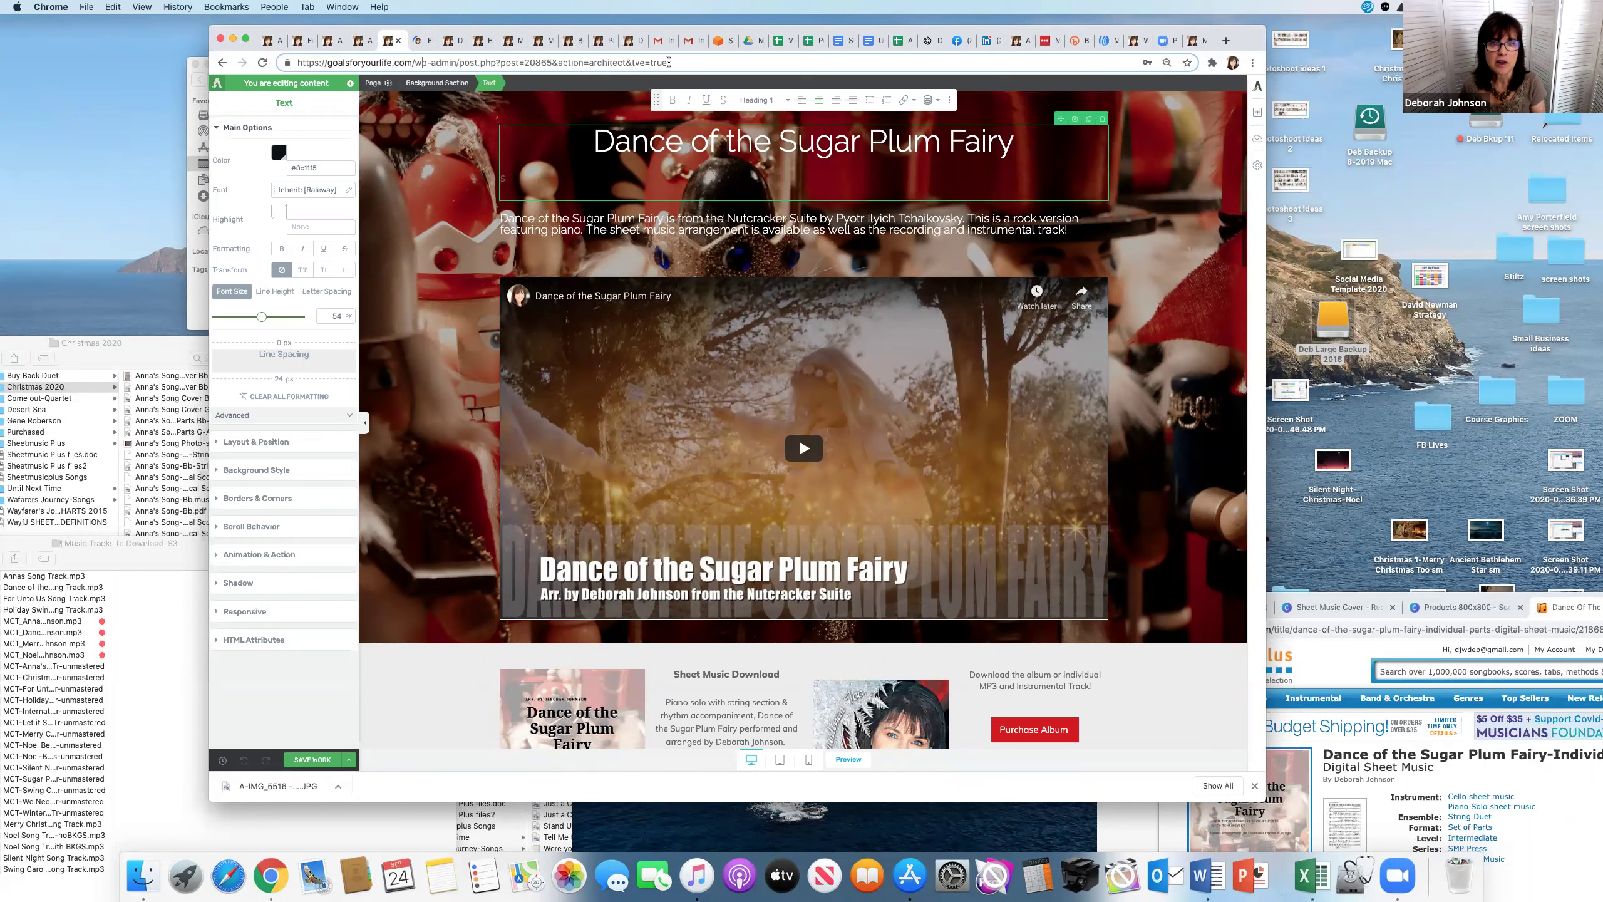
{"action": "left_click_drag", "start_coordinate": [667, 63], "coordinate": [414, 63]}
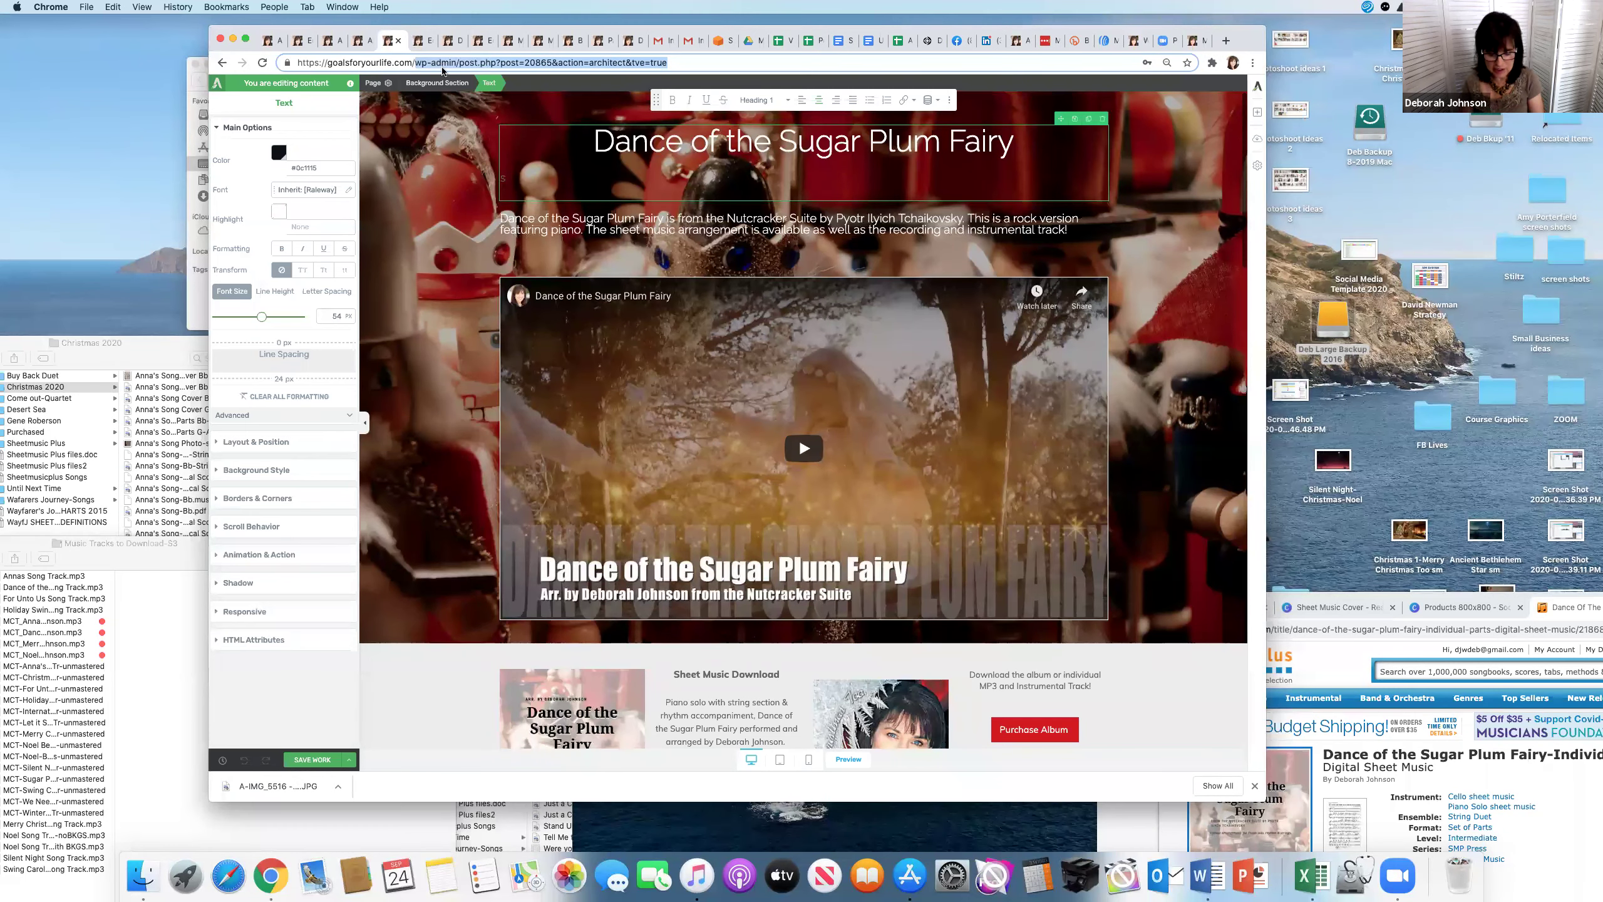
{"action": "type", "text": "sugarplum"}
{"action": "key", "text": "Down"}
{"action": "key", "text": "Down"}
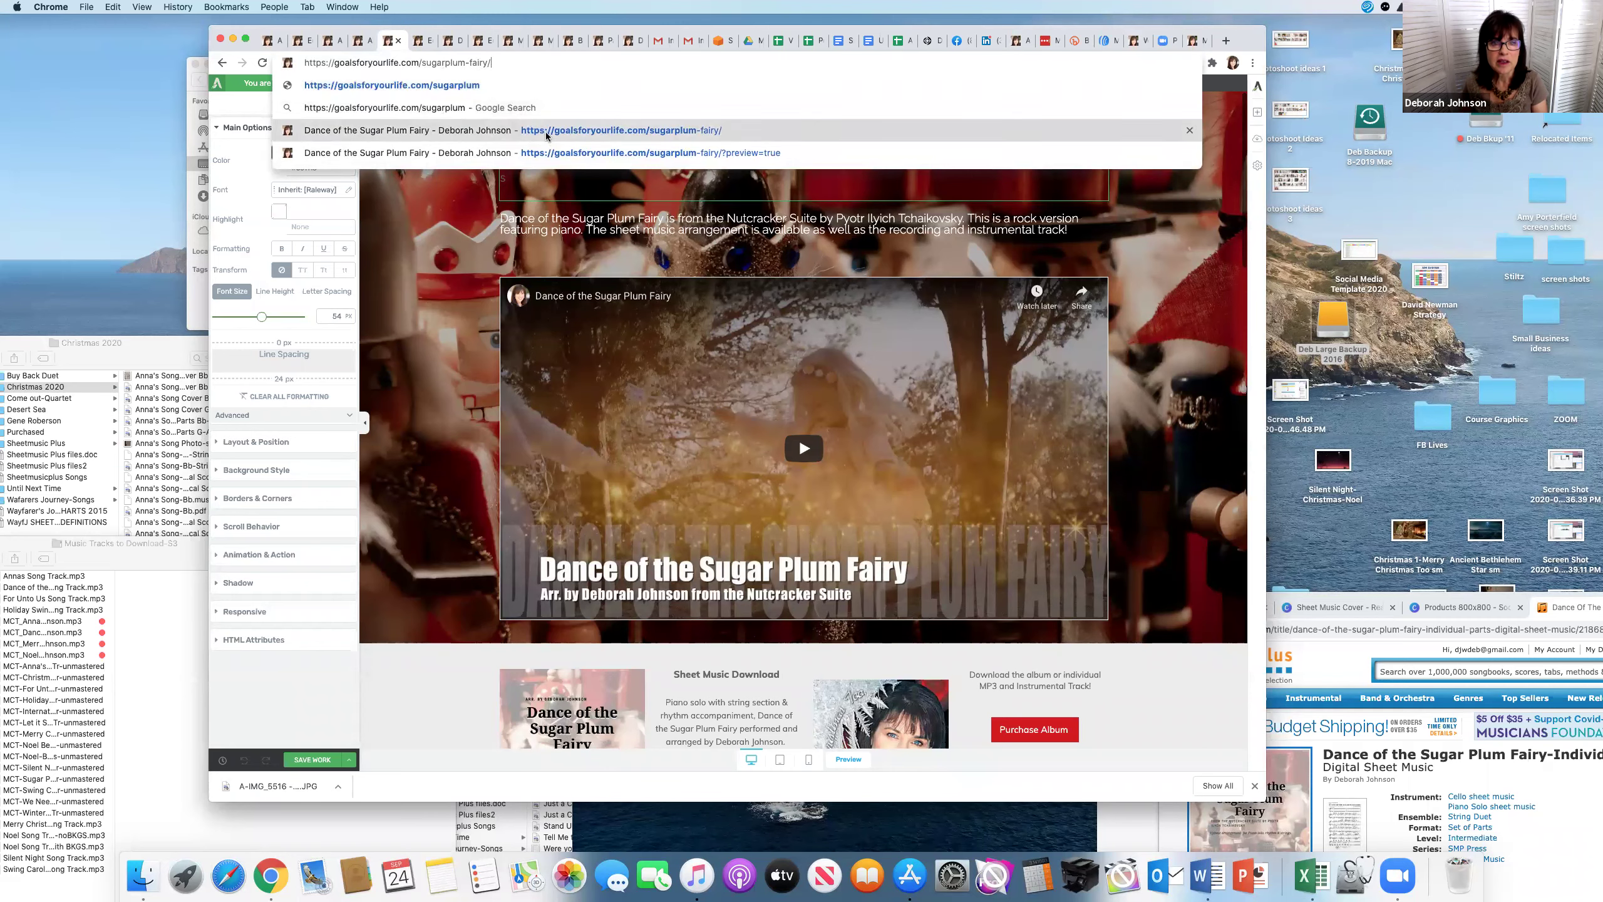
{"action": "key", "text": "Return"}
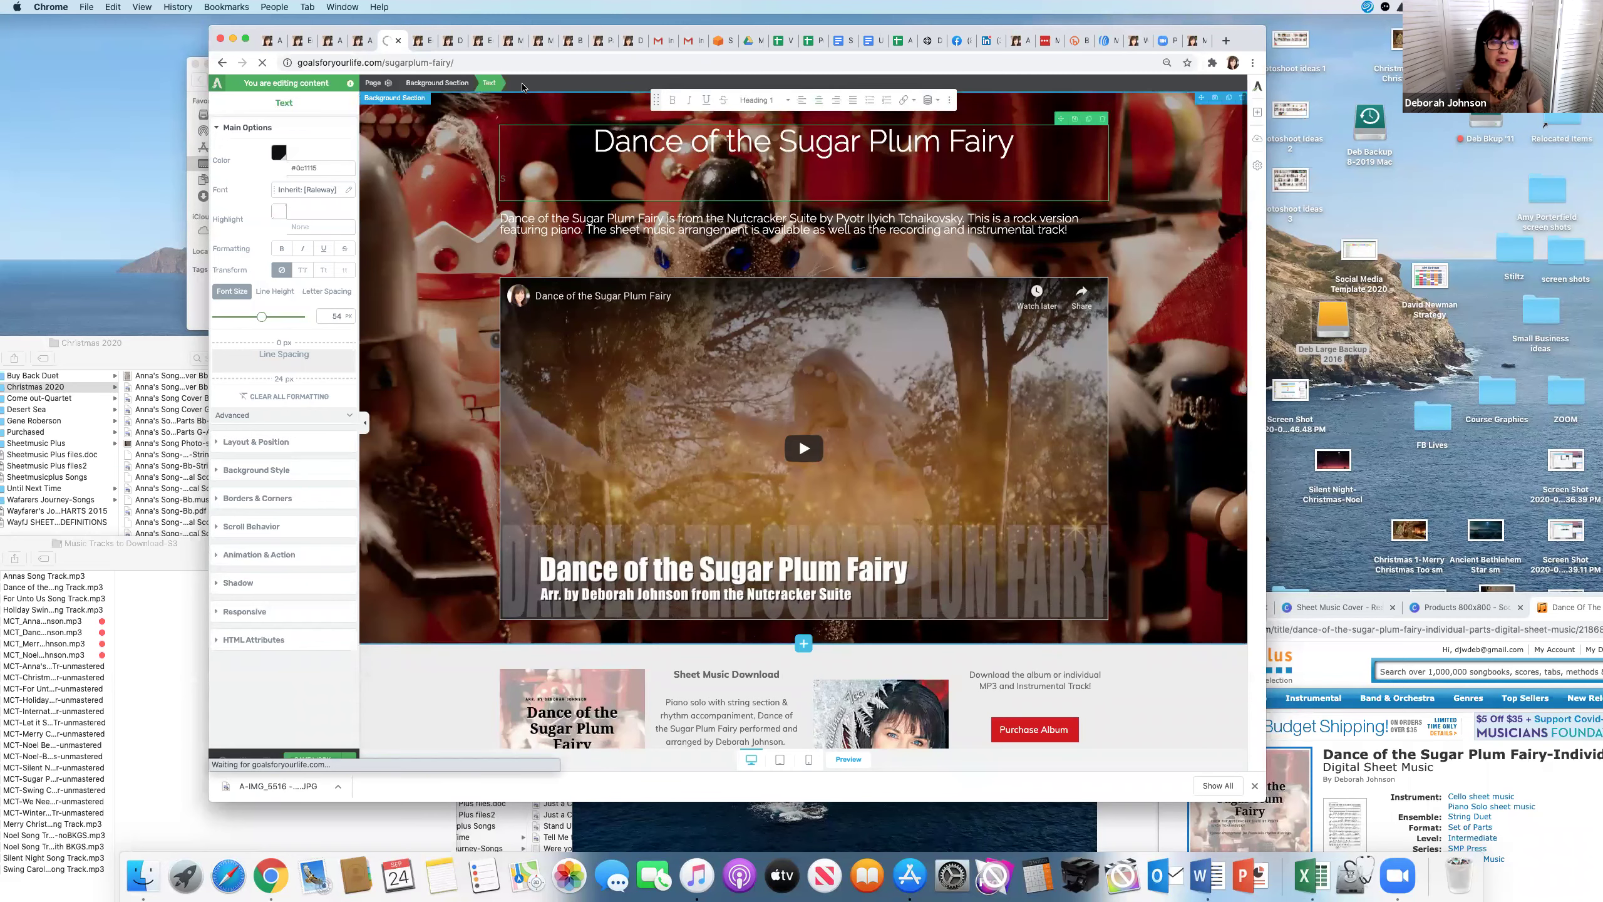
{"action": "scroll", "coordinate": [551, 202], "scroll_direction": "down", "scroll_amount": 5}
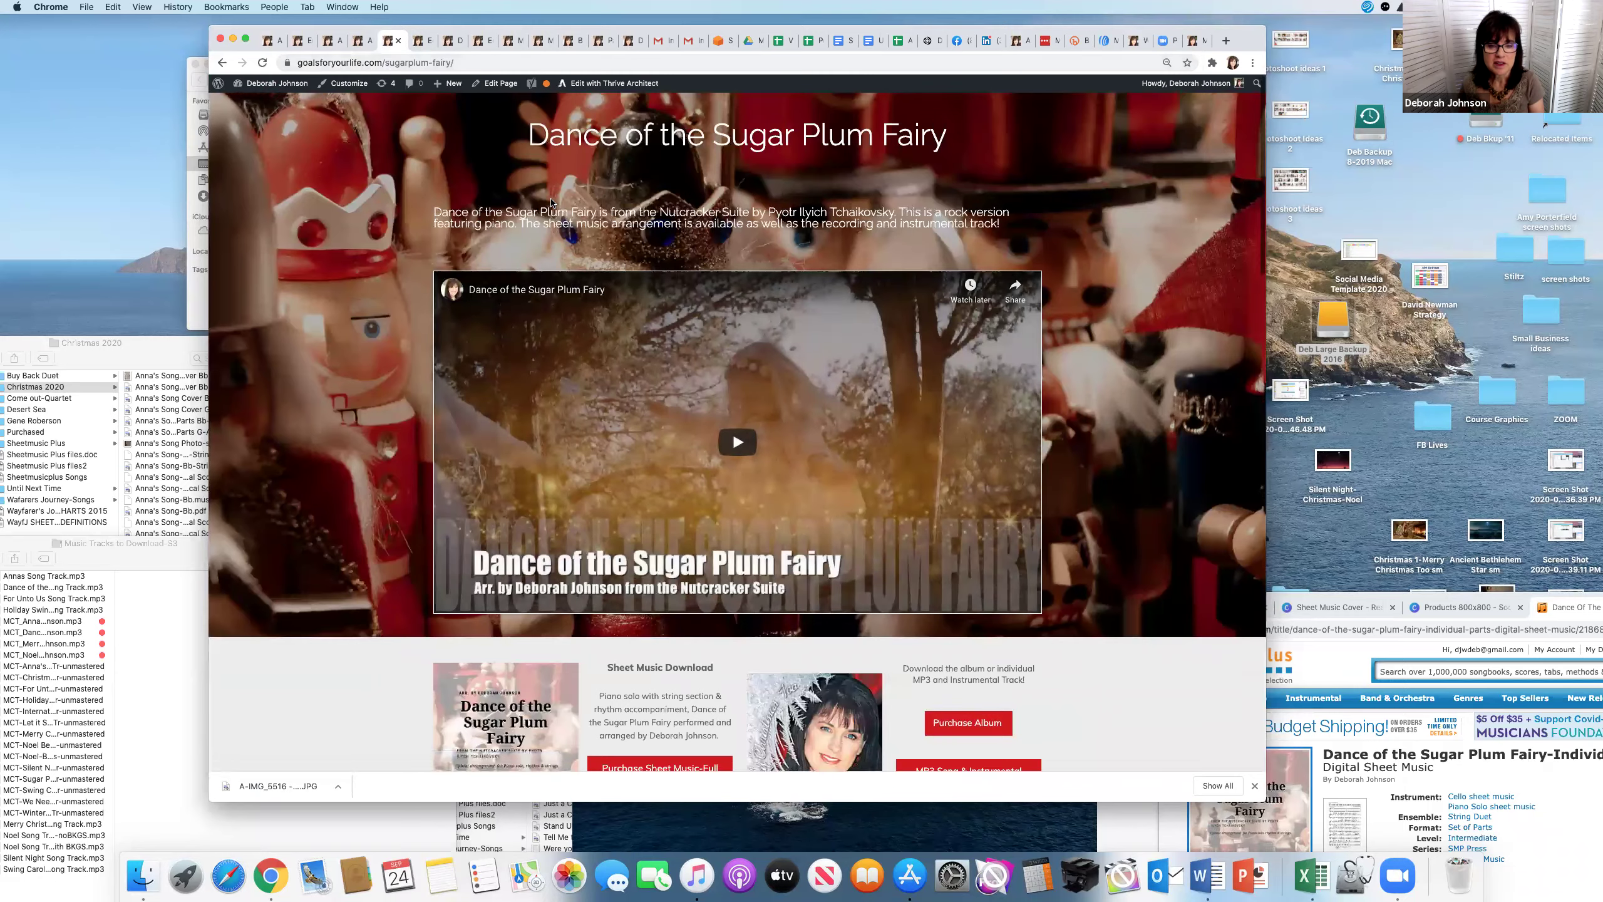
{"action": "scroll", "coordinate": [551, 201], "scroll_direction": "down", "scroll_amount": 6}
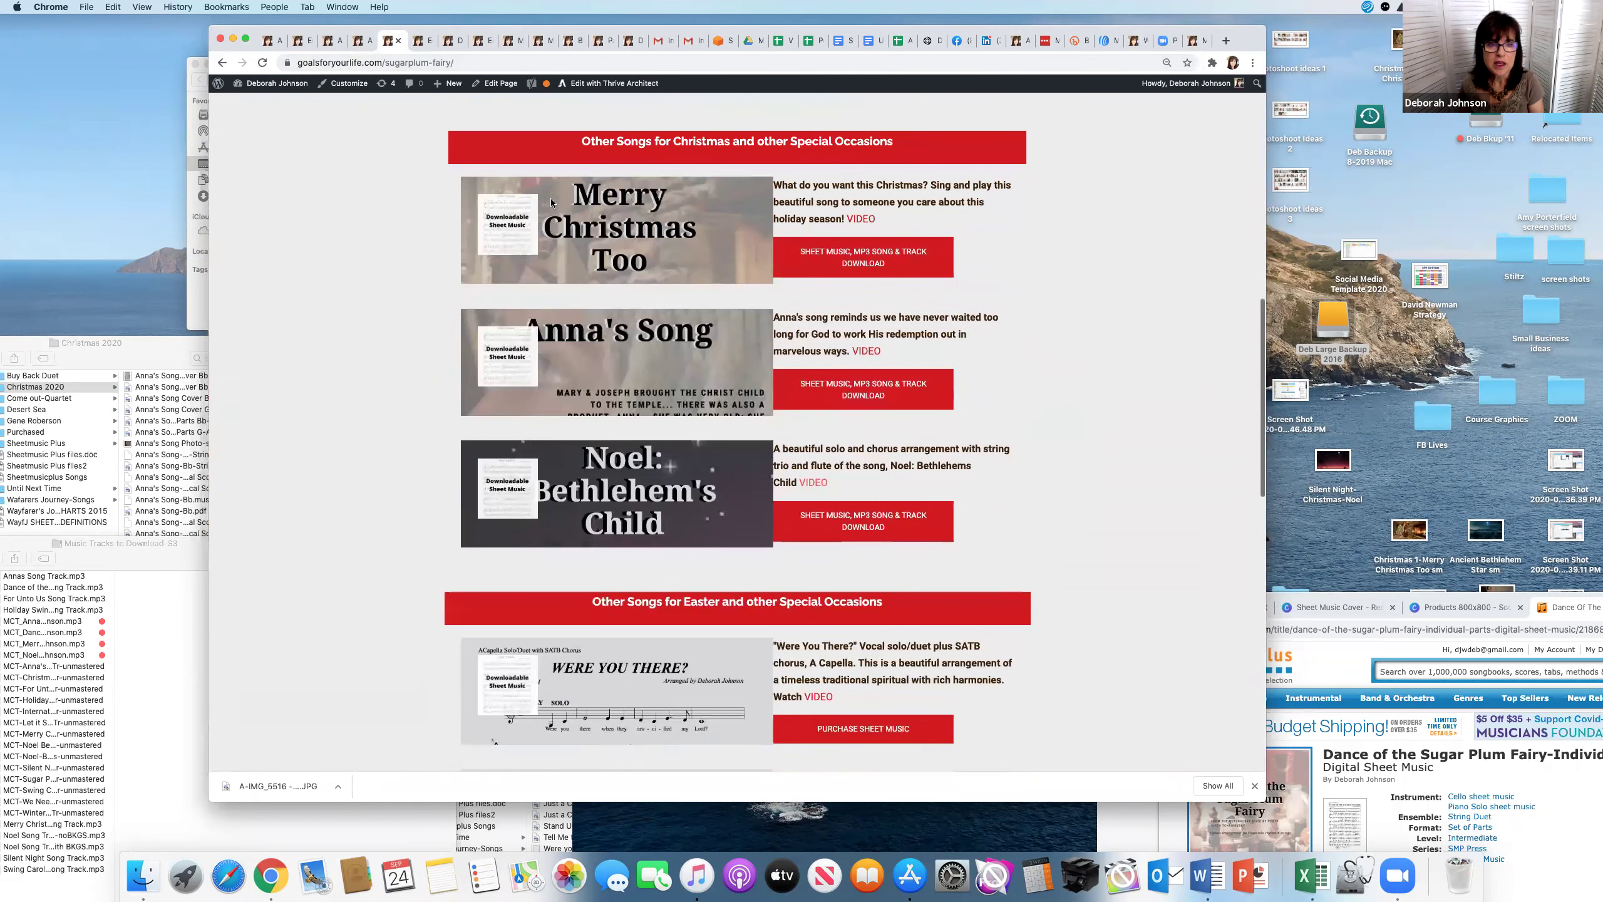
{"action": "scroll", "coordinate": [551, 198], "scroll_direction": "up", "scroll_amount": 5}
Step: Append "Downloads" to the main "Dance of the Sugar Plum Fairy" heading in the draft's editor and save the work
{"action": "left_click", "coordinate": [511, 86]}
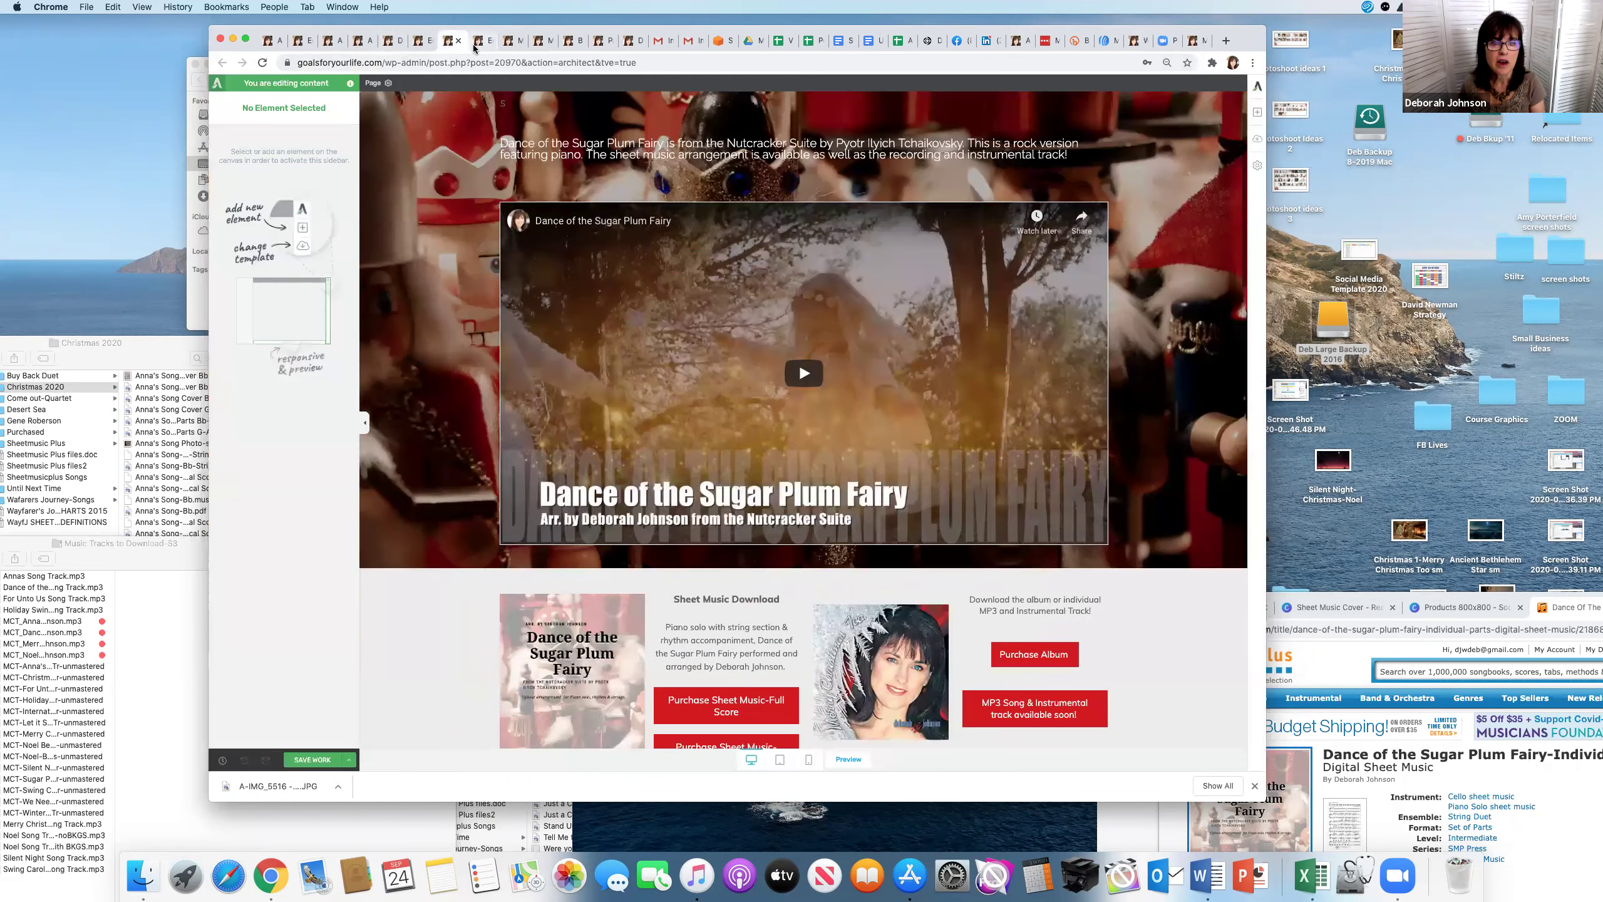
{"action": "scroll", "coordinate": [492, 152], "scroll_direction": "up", "scroll_amount": 2}
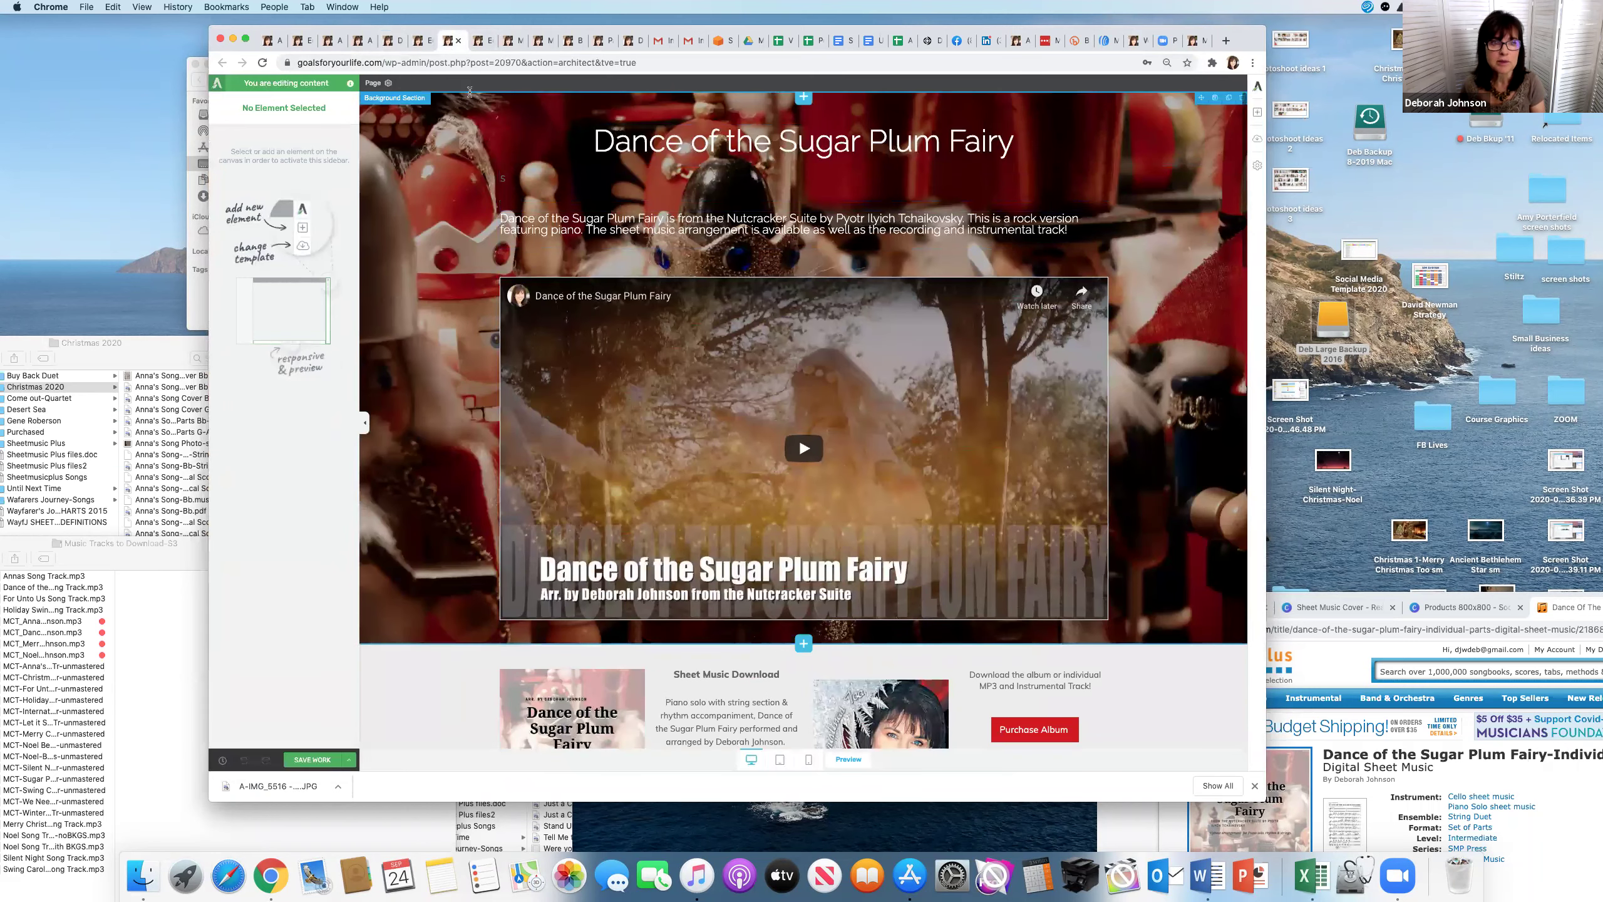
{"action": "left_click", "coordinate": [423, 43]}
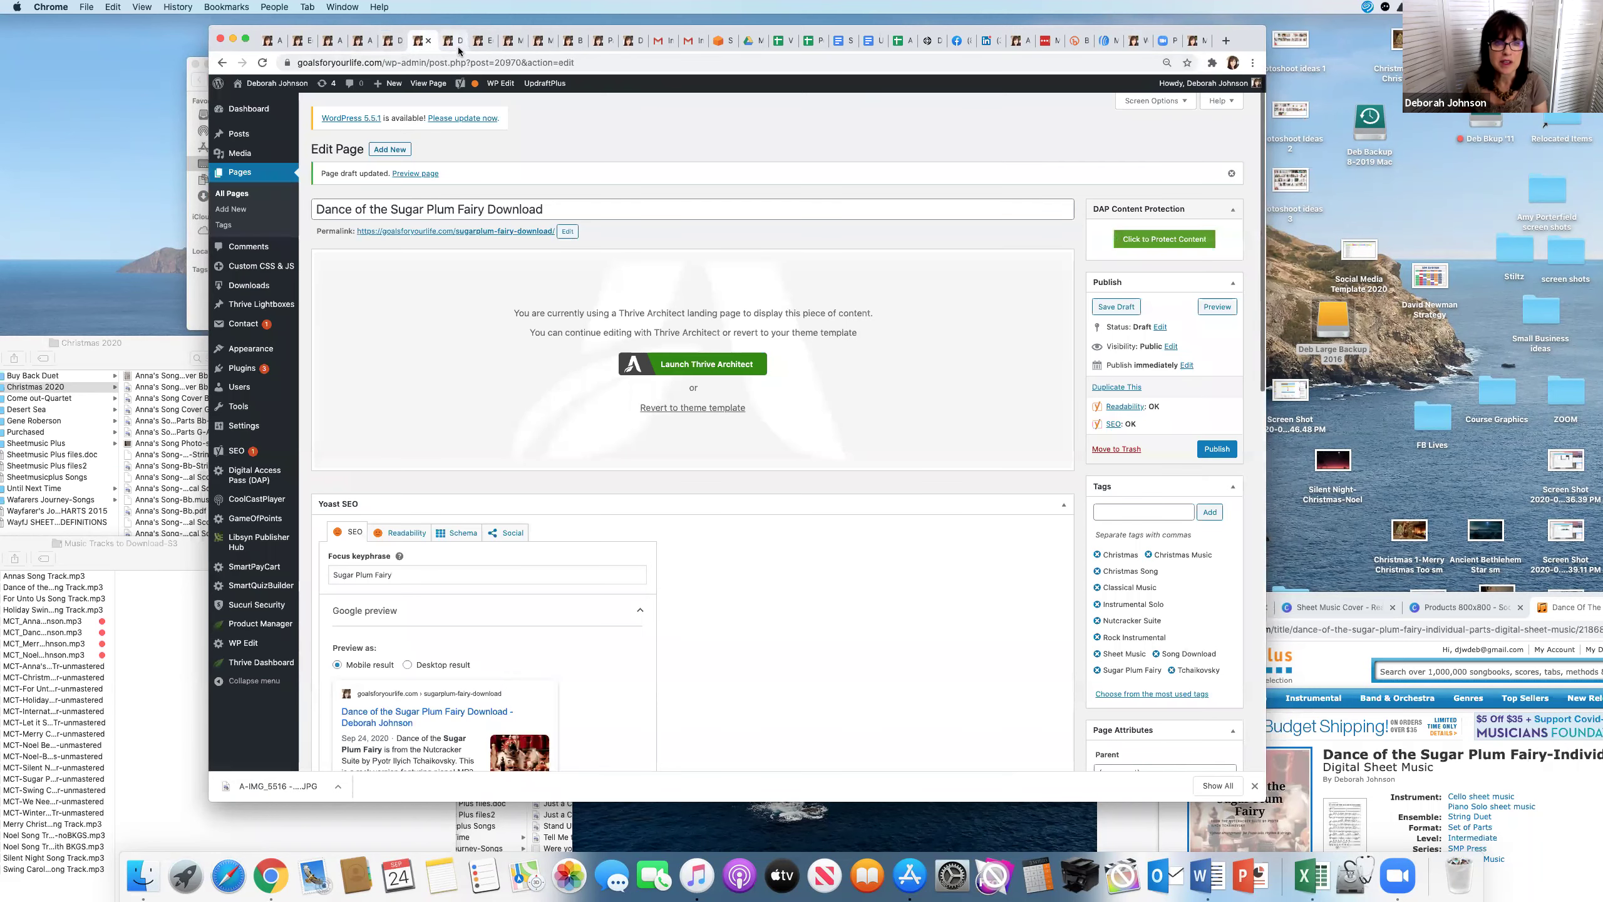
{"action": "left_click", "coordinate": [457, 48]}
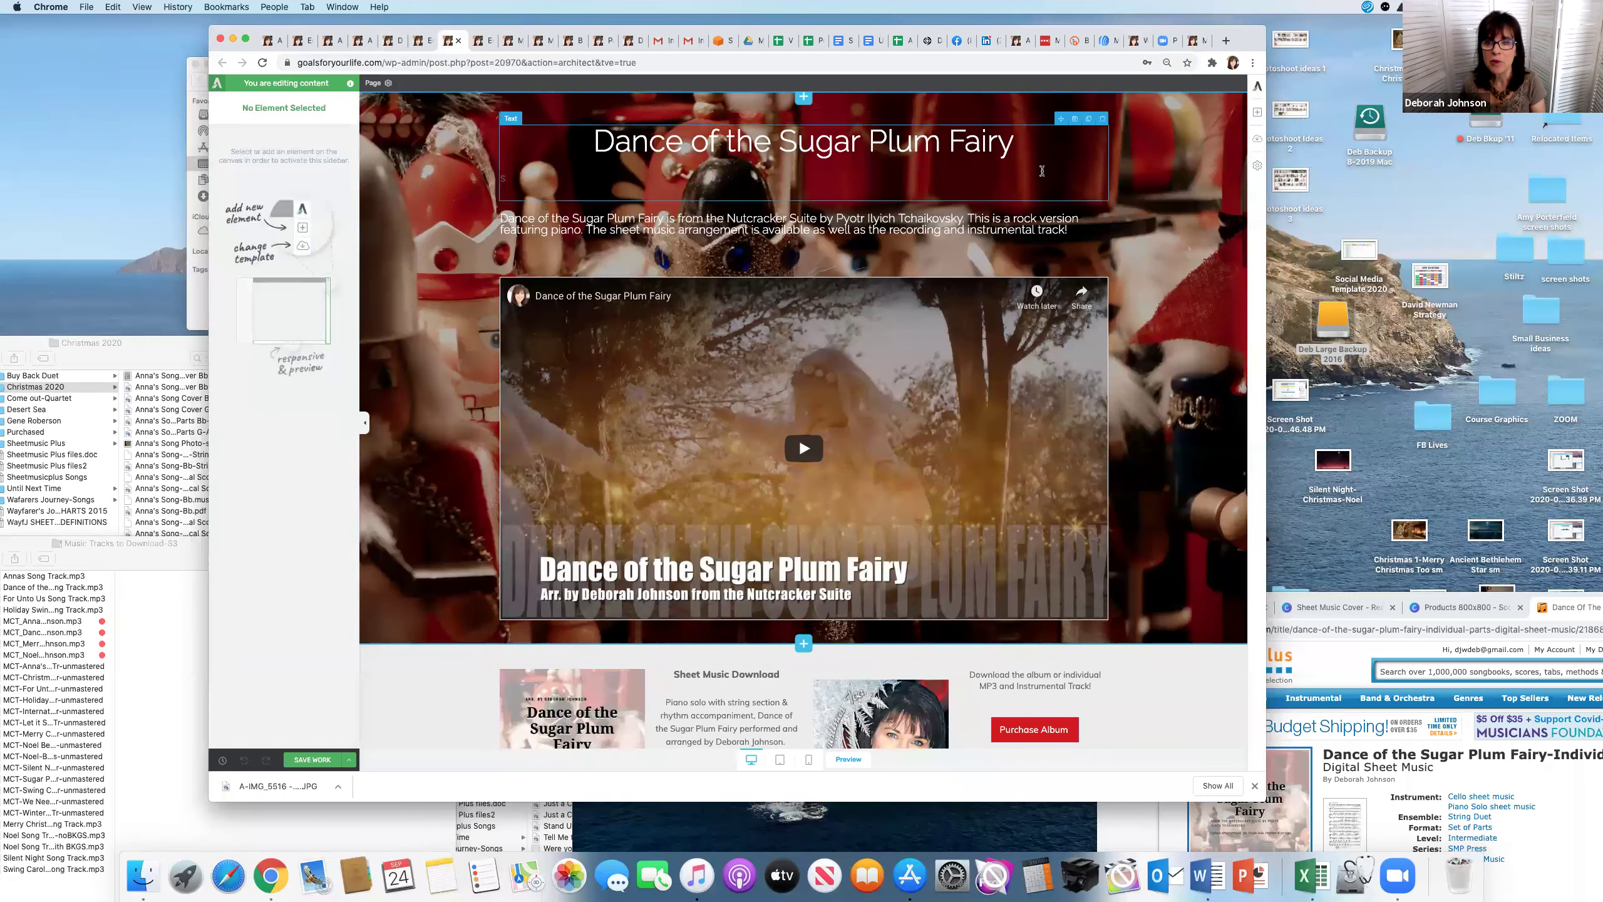
{"action": "left_click", "coordinate": [1025, 144]}
{"action": "type", "text": "Dol"}
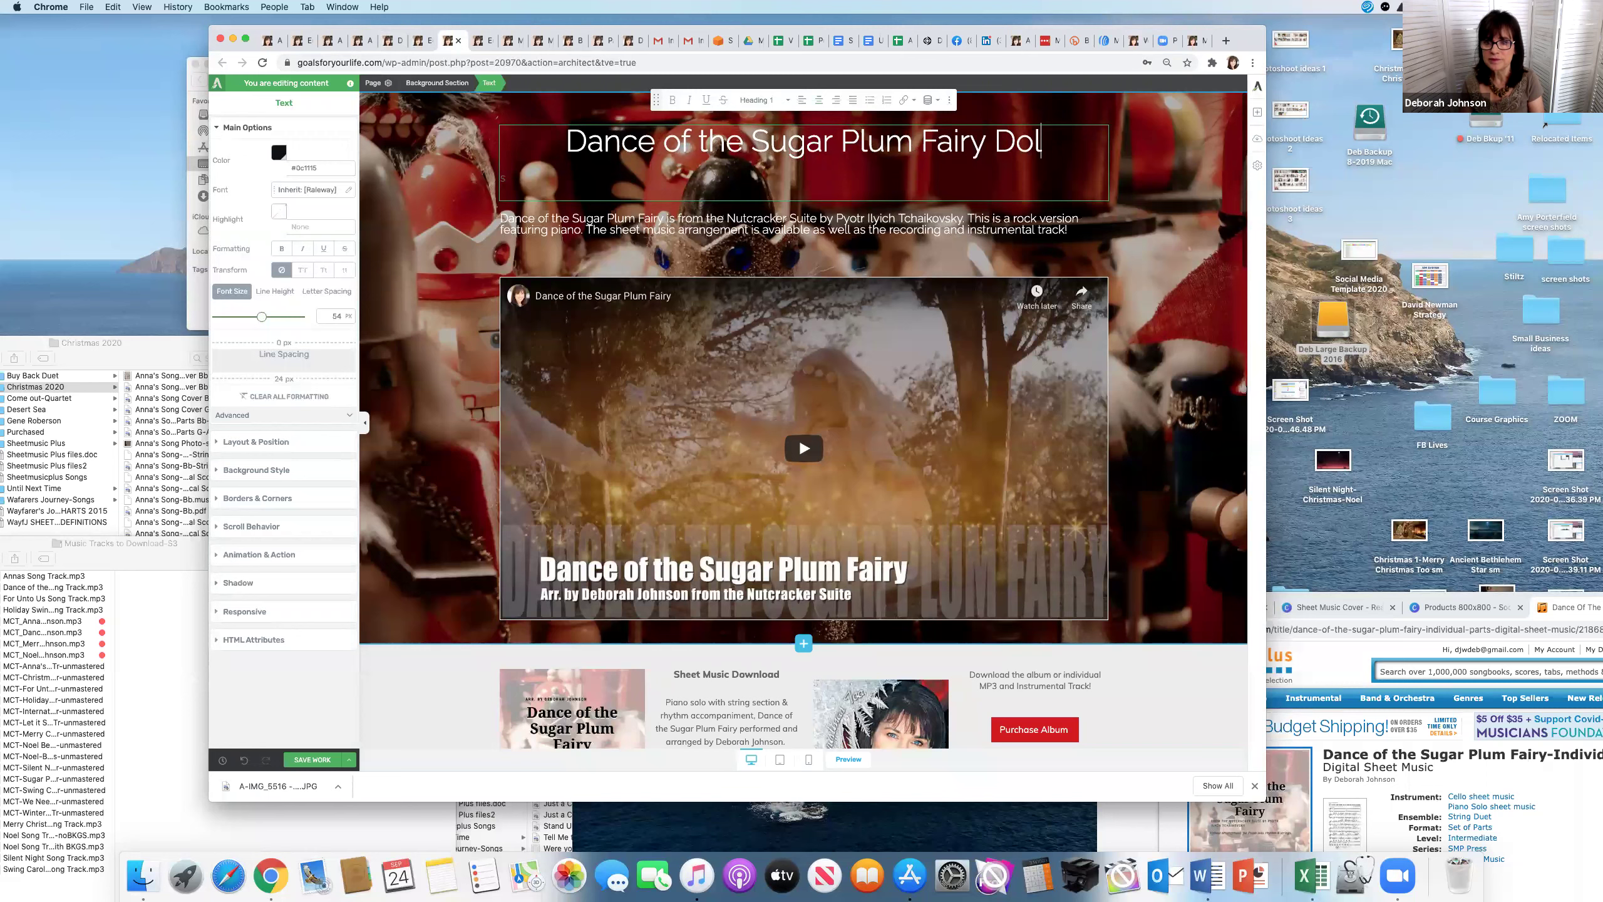
{"action": "key", "text": "BackSpace"}
{"action": "type", "text": "wnloads"}
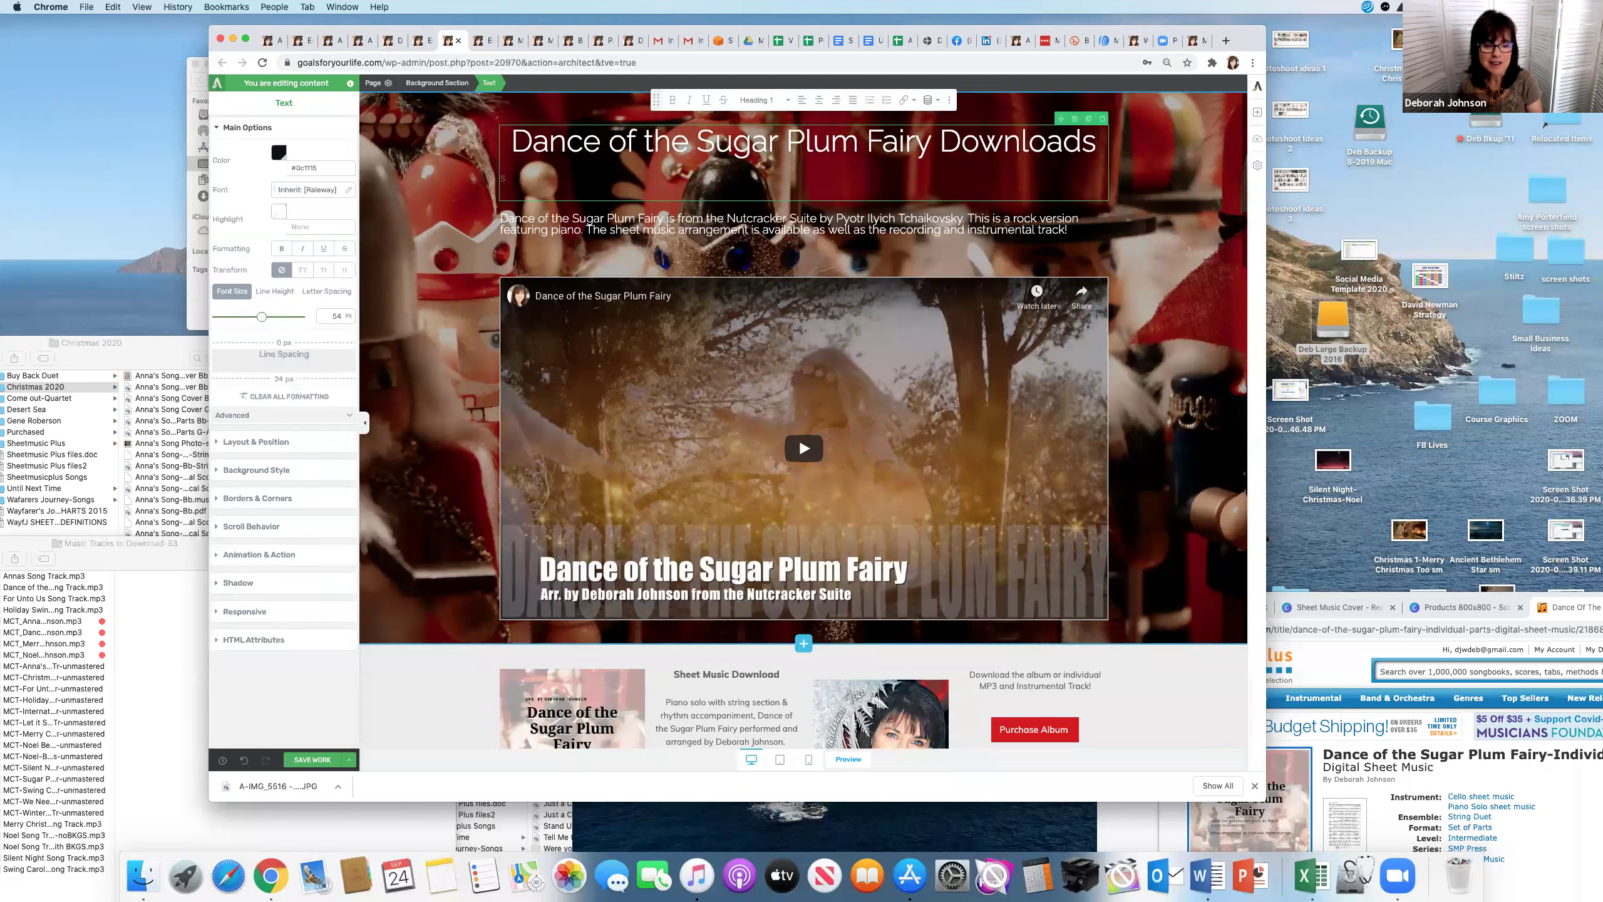
{"action": "left_click", "coordinate": [313, 759]}
Step: Play and pause the video on the published Sugar Plum Fairy page, and review the purchase sections below it
{"action": "left_click", "coordinate": [389, 41]}
{"action": "scroll", "coordinate": [596, 246], "scroll_direction": "up", "scroll_amount": 6}
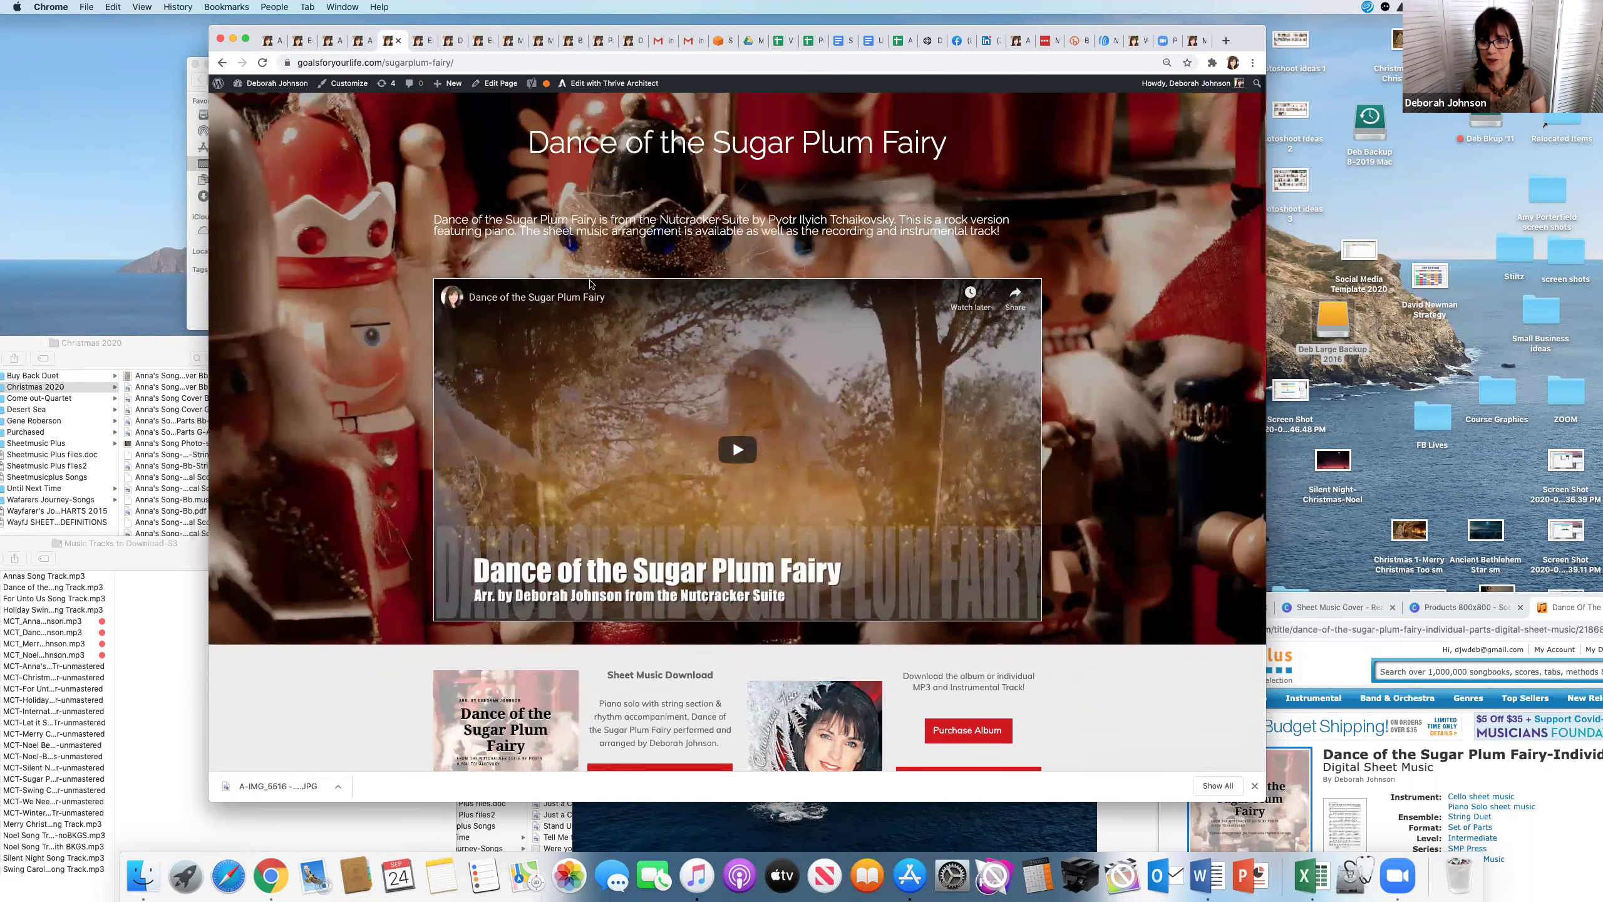
{"action": "left_click", "coordinate": [737, 450]}
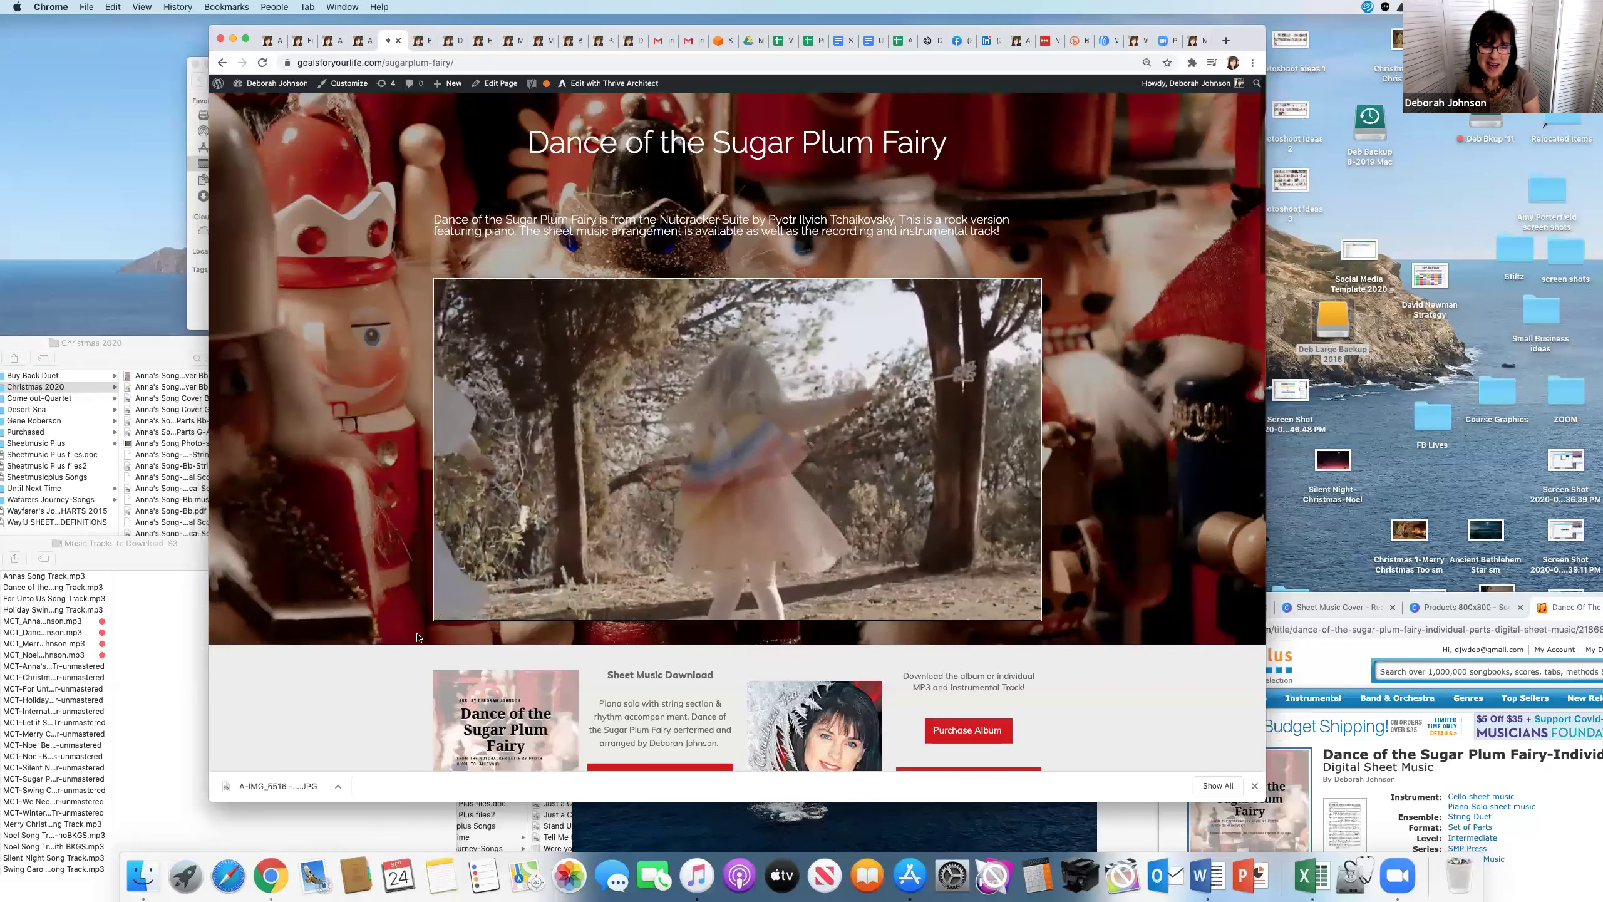
{"action": "left_click", "coordinate": [454, 611]}
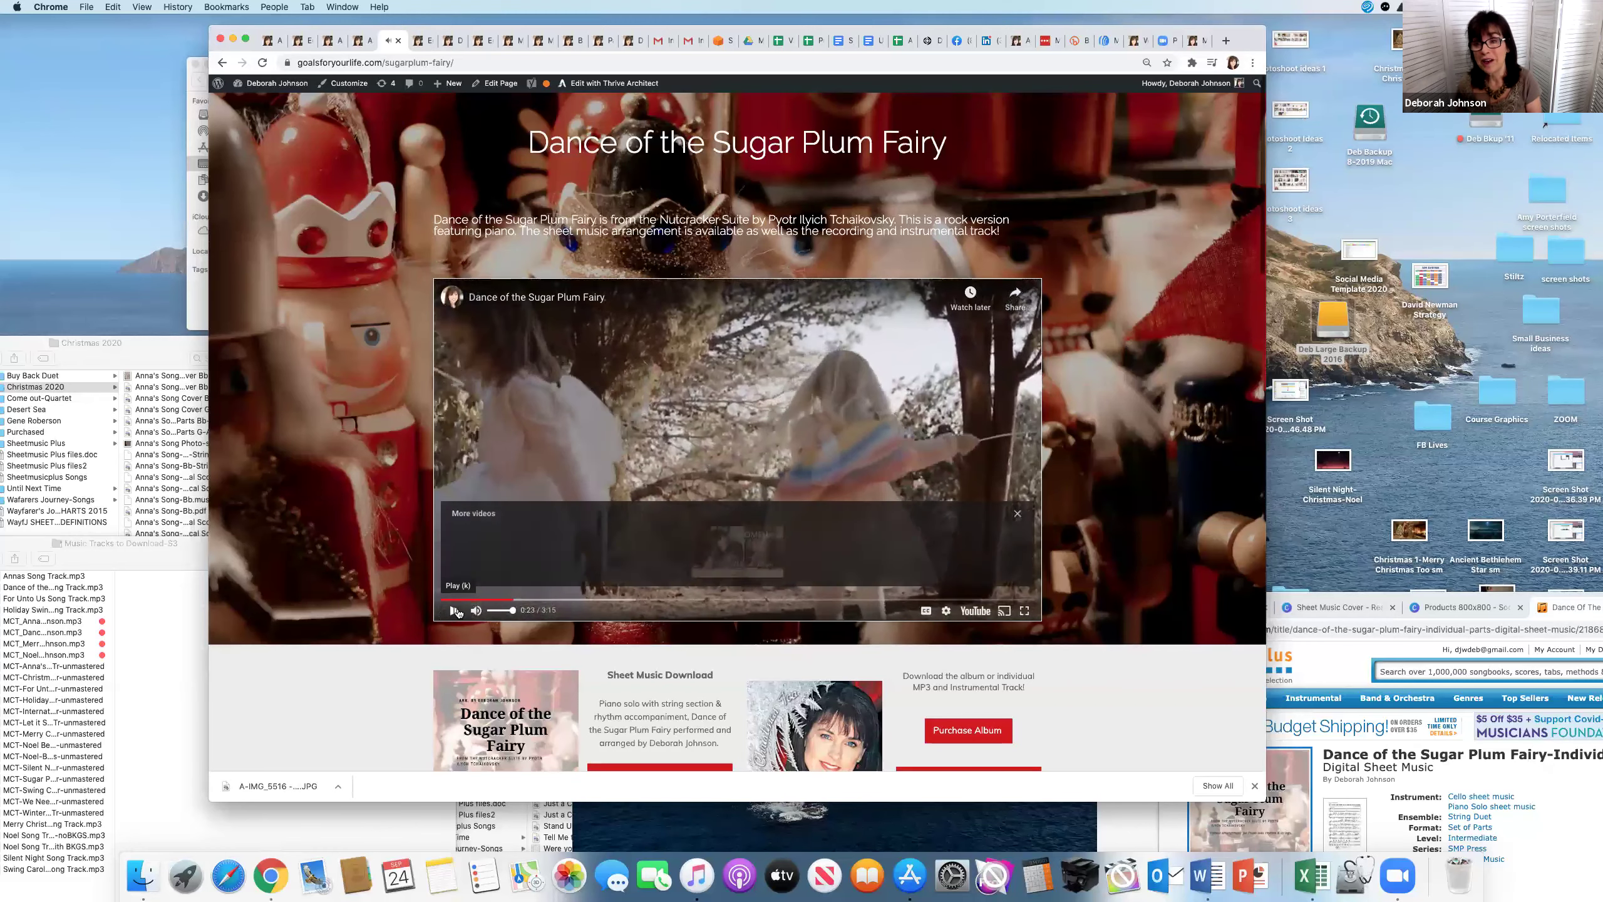
{"action": "scroll", "coordinate": [459, 612], "scroll_direction": "down", "scroll_amount": 6}
{"action": "scroll", "coordinate": [459, 612], "scroll_direction": "down", "scroll_amount": 1}
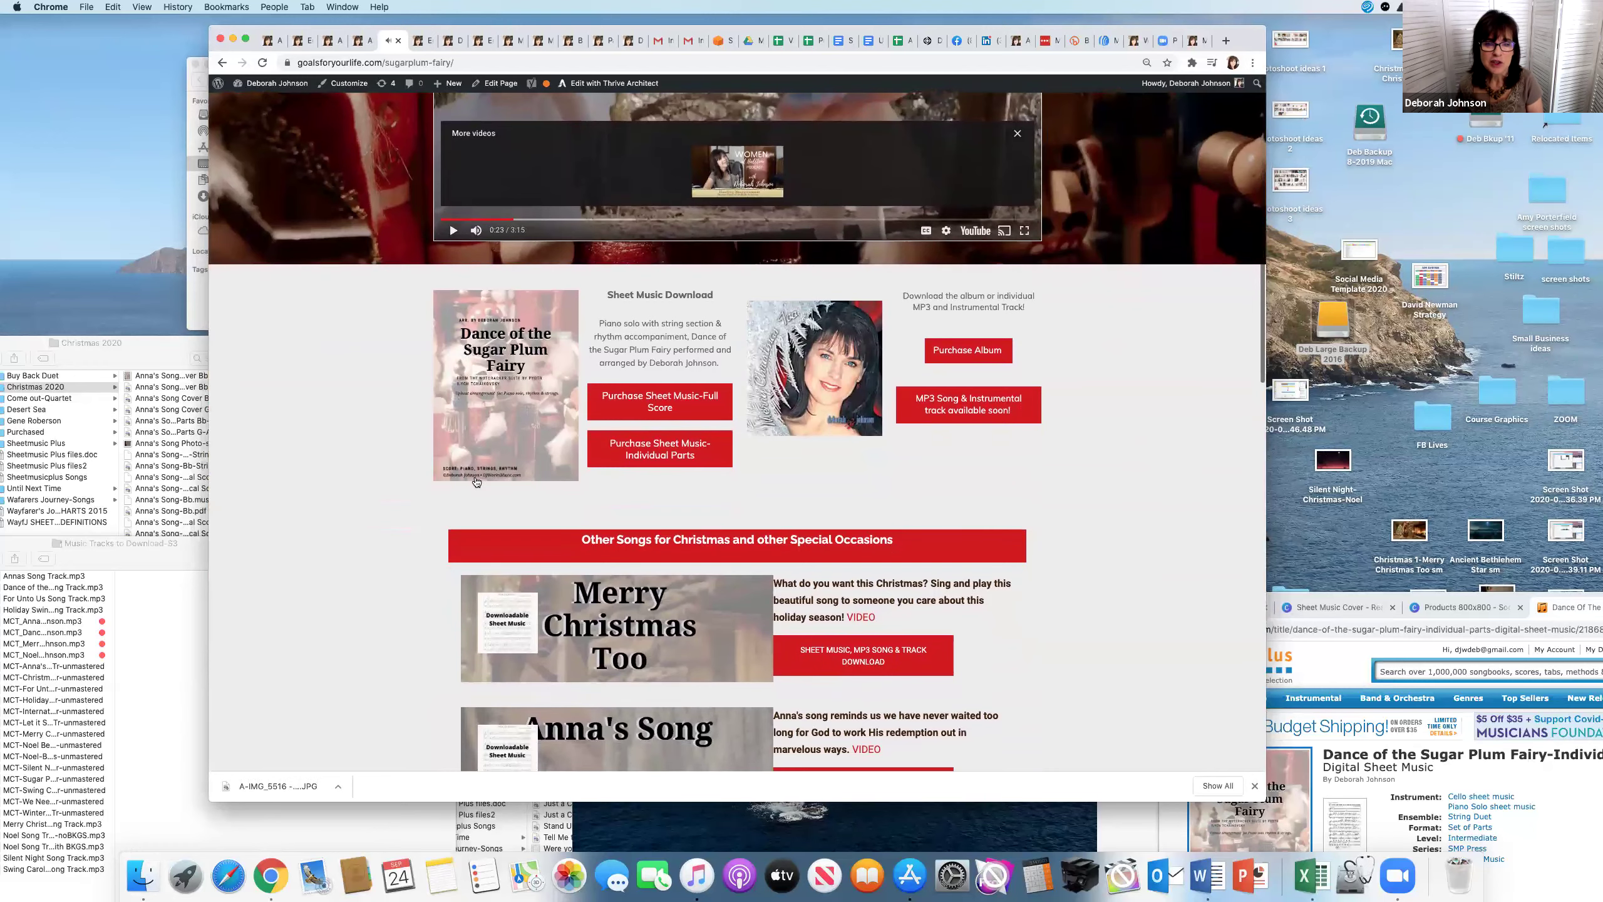
{"action": "scroll", "coordinate": [489, 213], "scroll_direction": "up", "scroll_amount": 6}
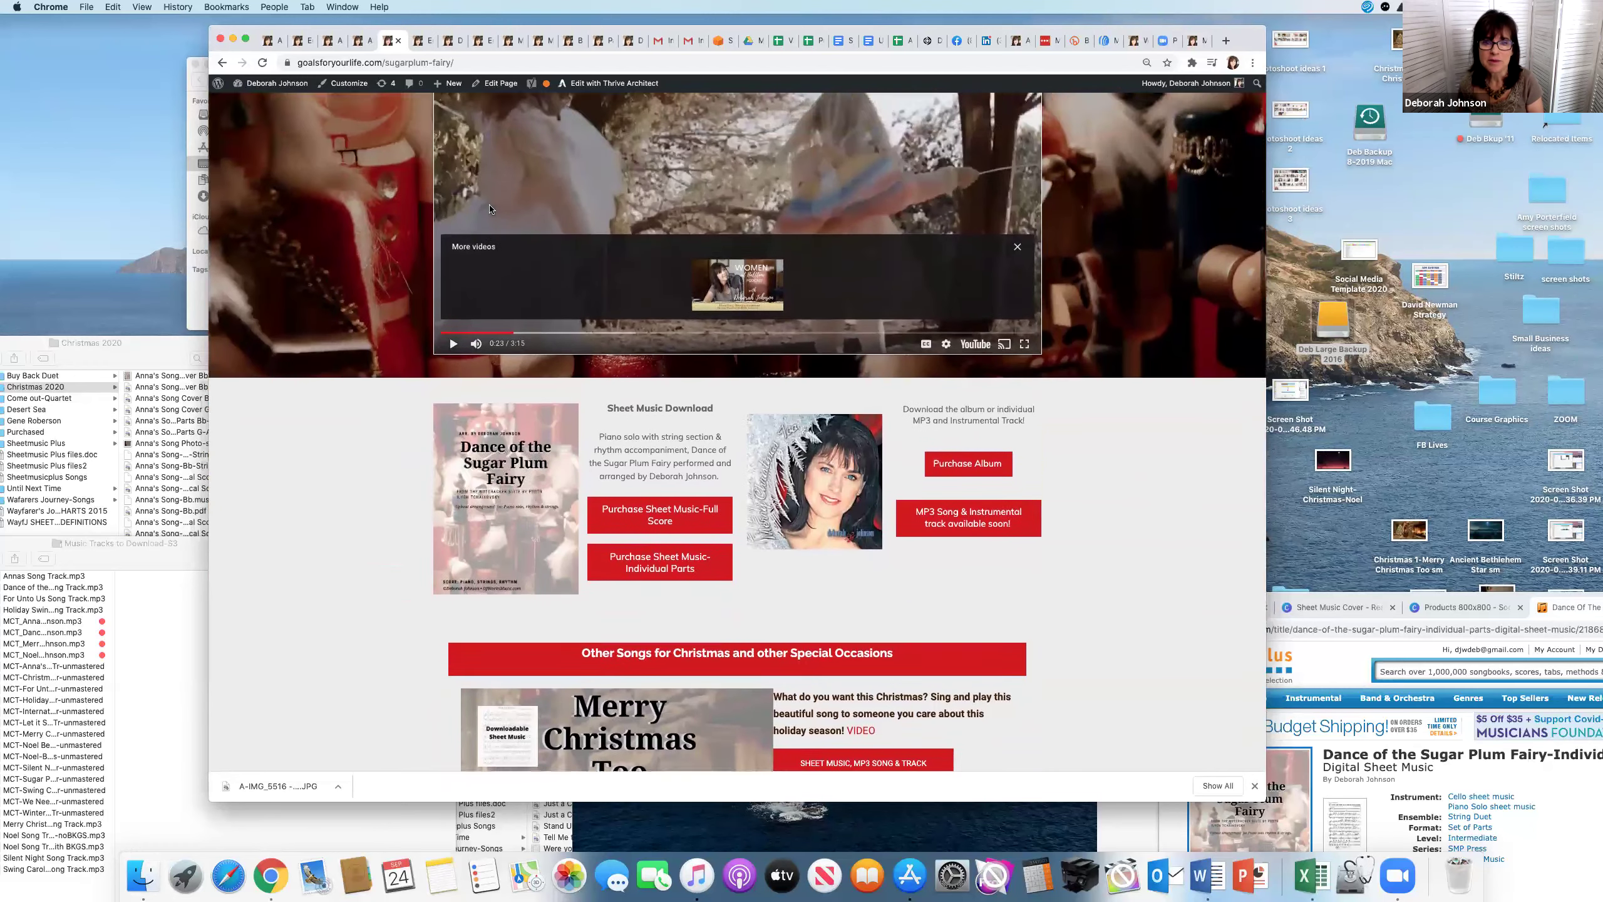
Step: Change the draft's "Sheet Music Download" heading to "Did you get your Sheet Music Download yet?" and save the work
{"action": "left_click", "coordinate": [451, 44]}
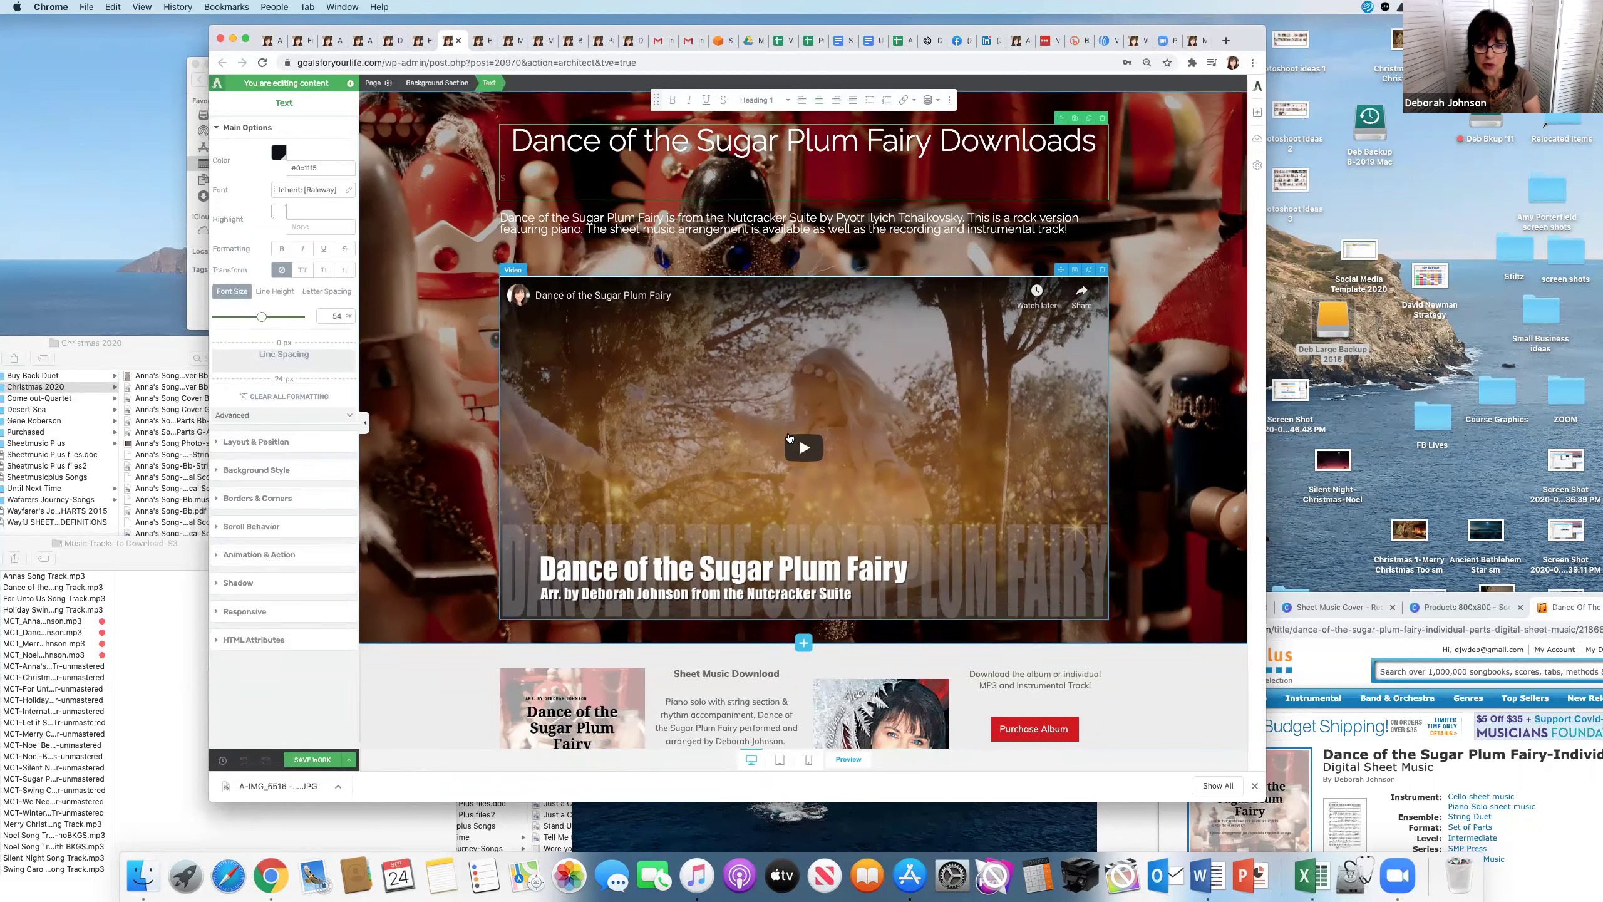
{"action": "scroll", "coordinate": [799, 437], "scroll_direction": "down", "scroll_amount": 5}
{"action": "scroll", "coordinate": [789, 437], "scroll_direction": "down", "scroll_amount": 8}
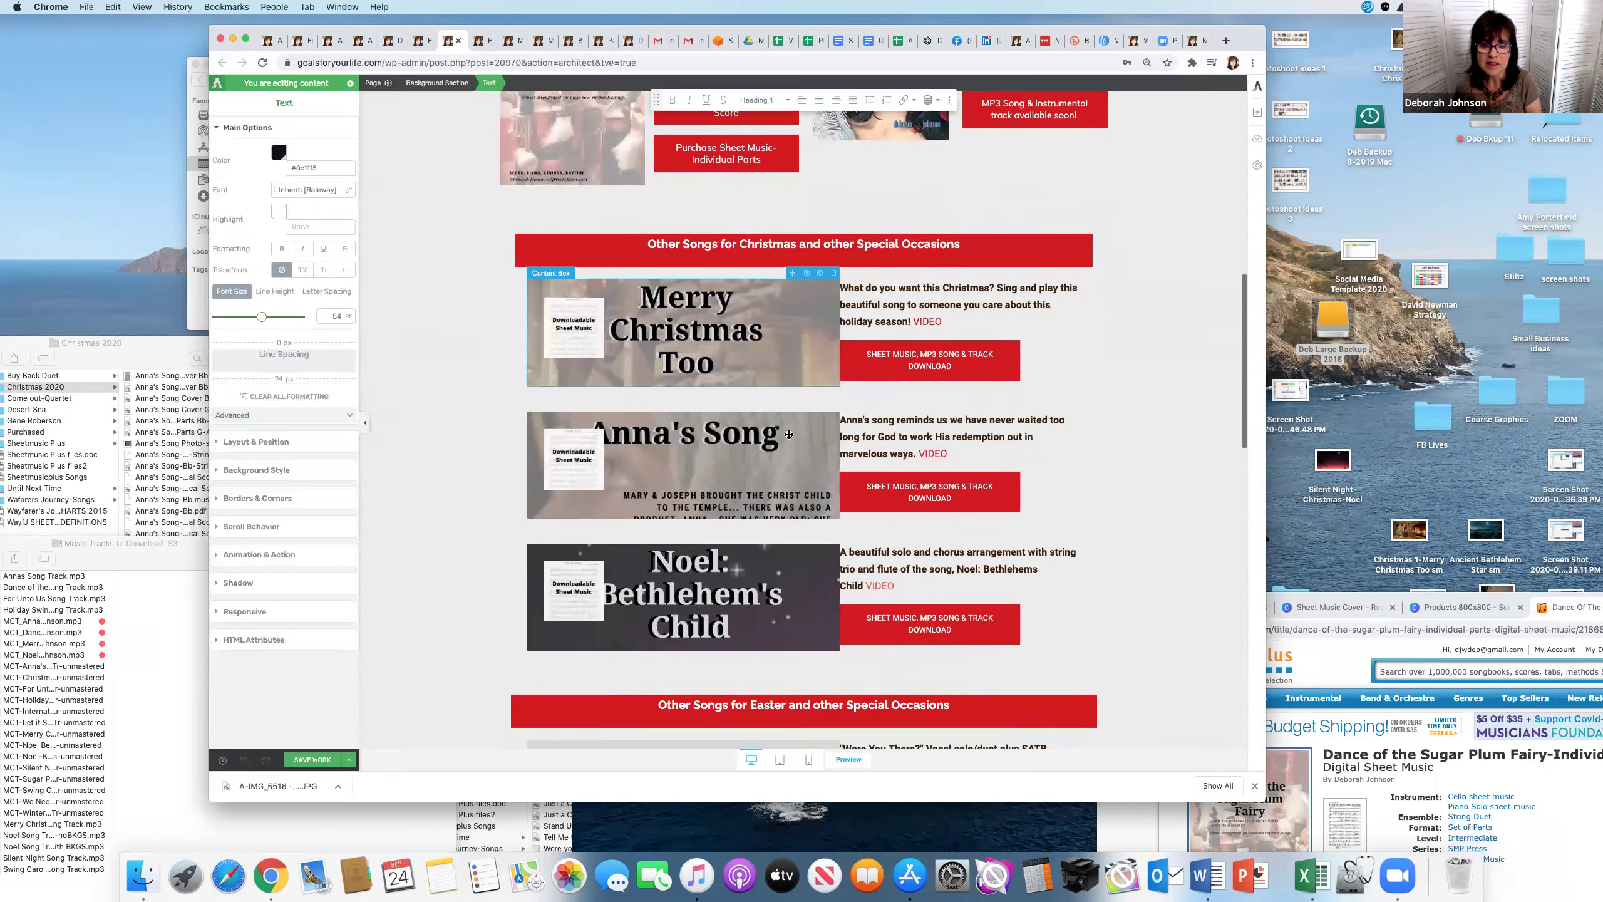
{"action": "scroll", "coordinate": [789, 434], "scroll_direction": "up", "scroll_amount": 12}
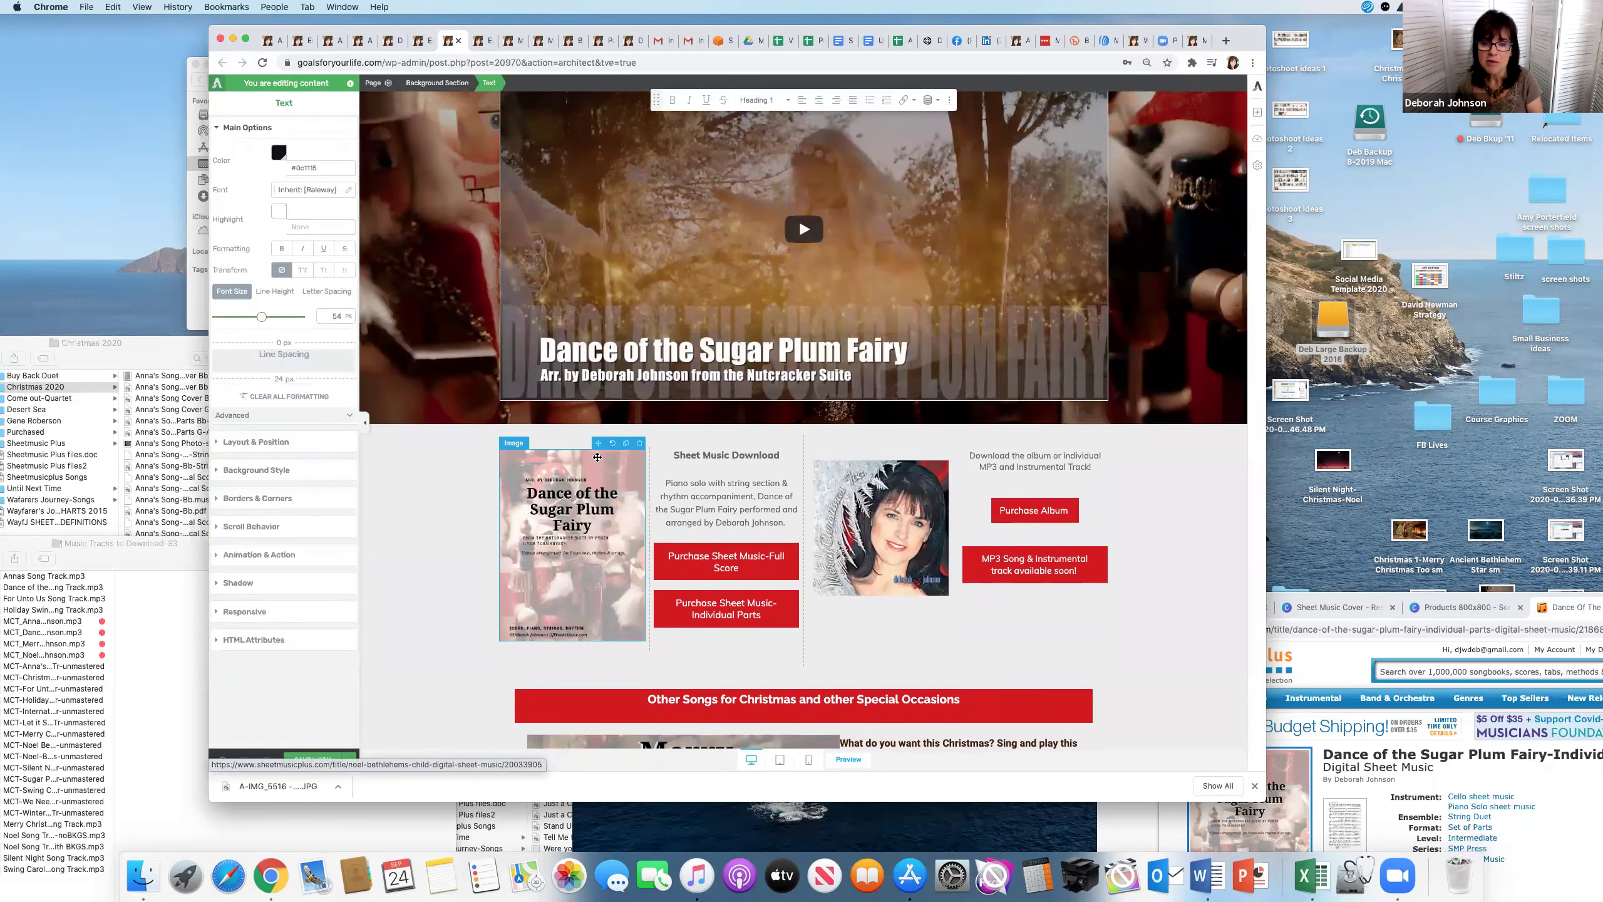
{"action": "left_click", "coordinate": [673, 457]}
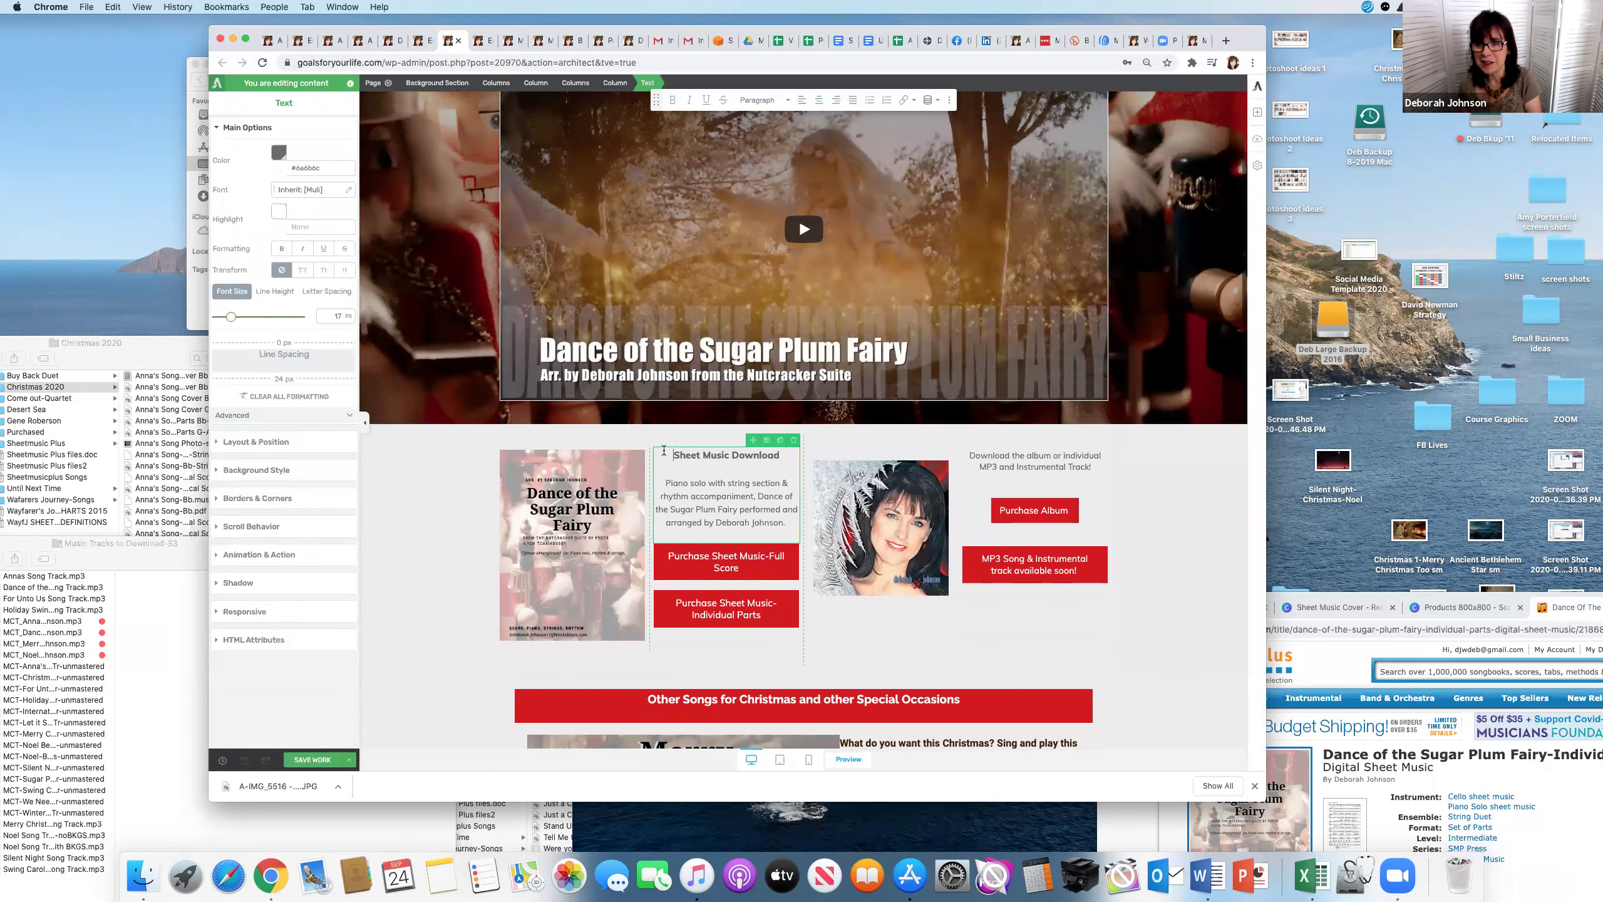
{"action": "type", "text": "Di"}
{"action": "type", "text": "d"}
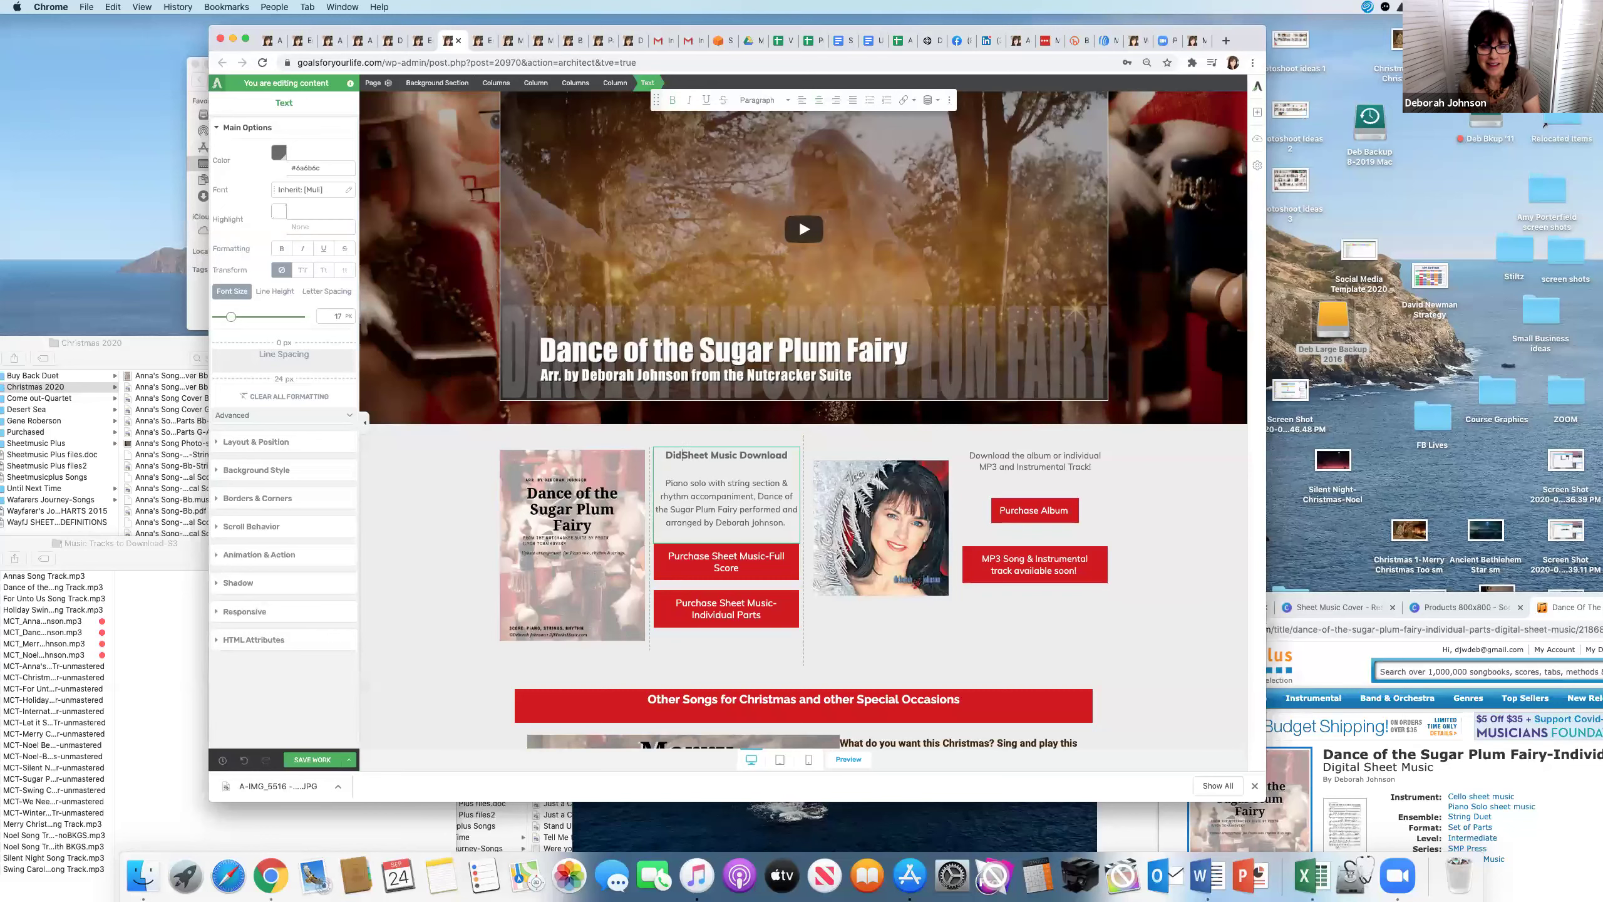
{"action": "type", "text": " you get your Sheet"}
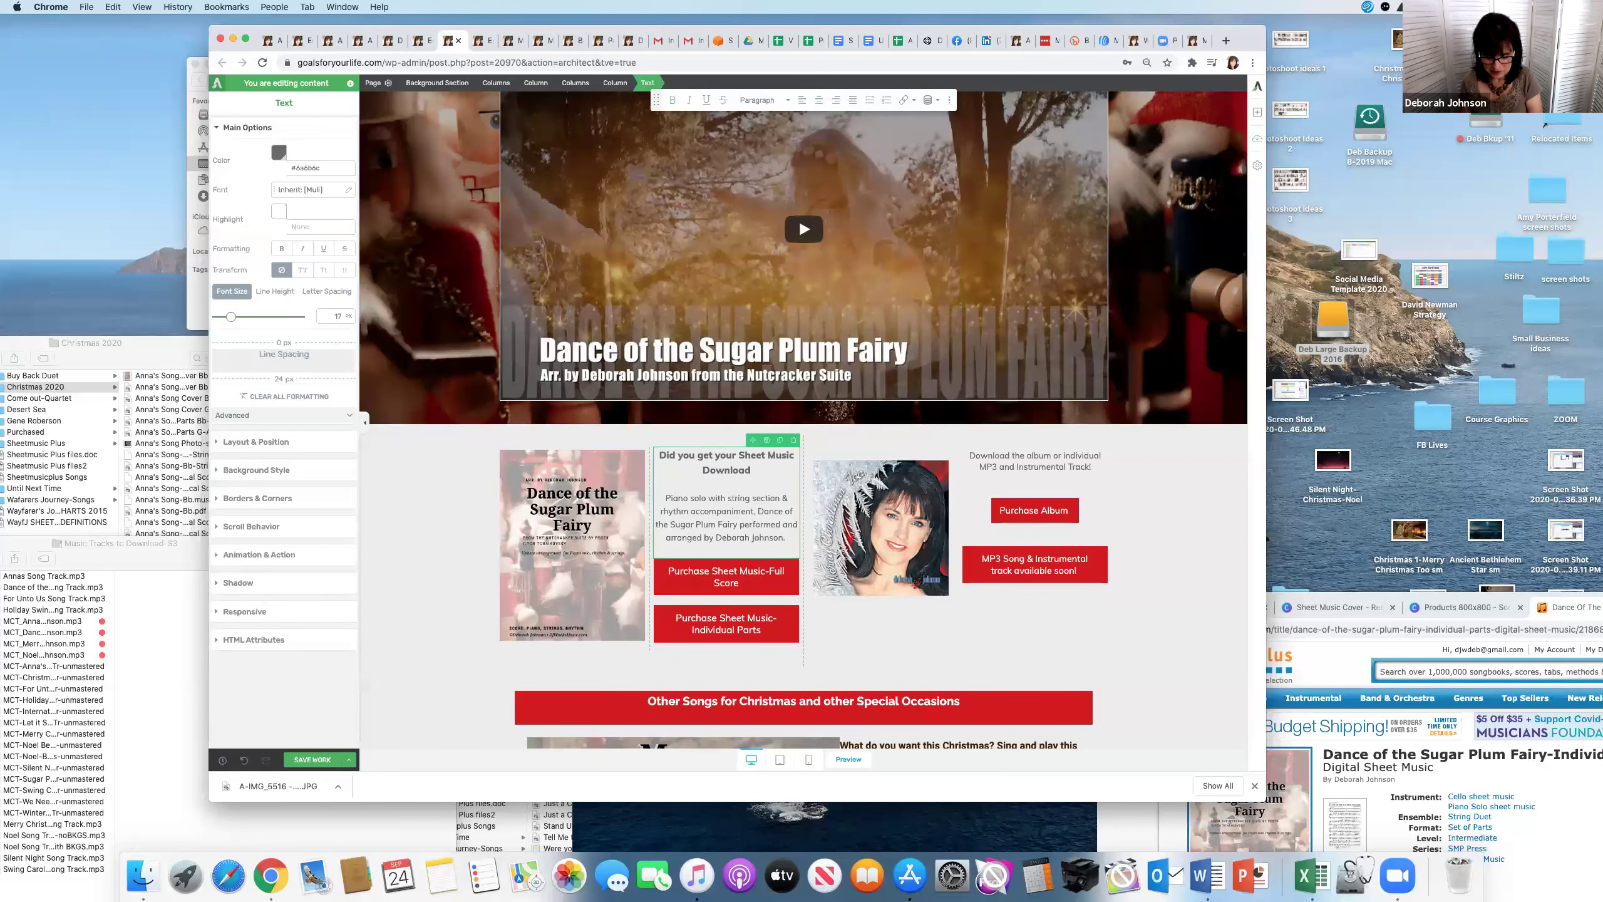
{"action": "type", "text": " Music Download yet?"}
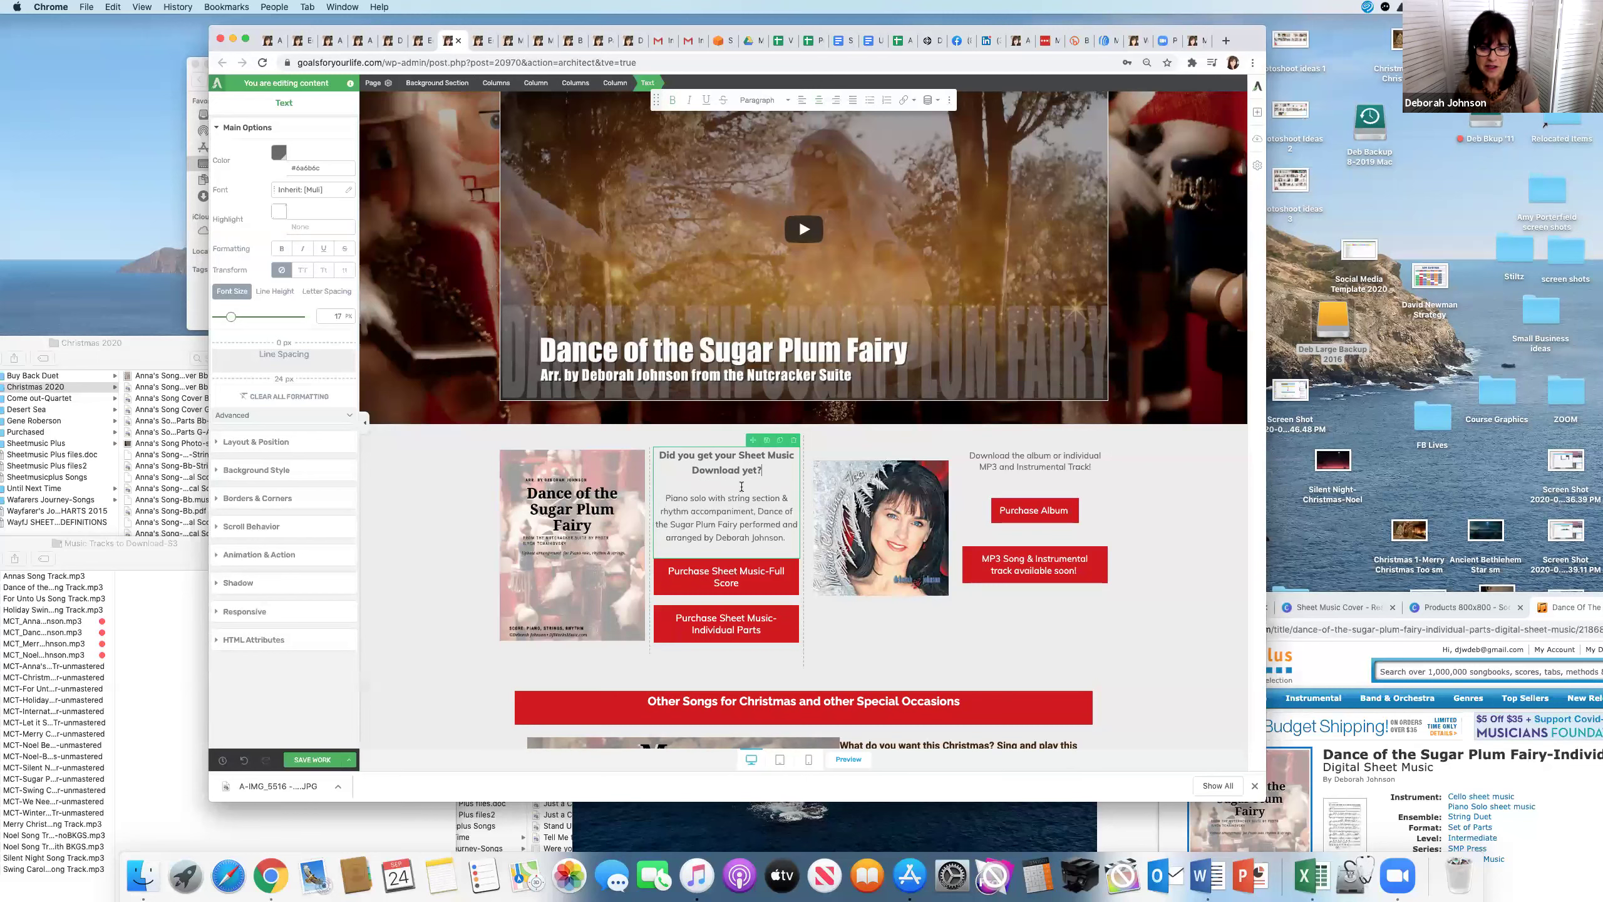
{"action": "left_click", "coordinate": [312, 759]}
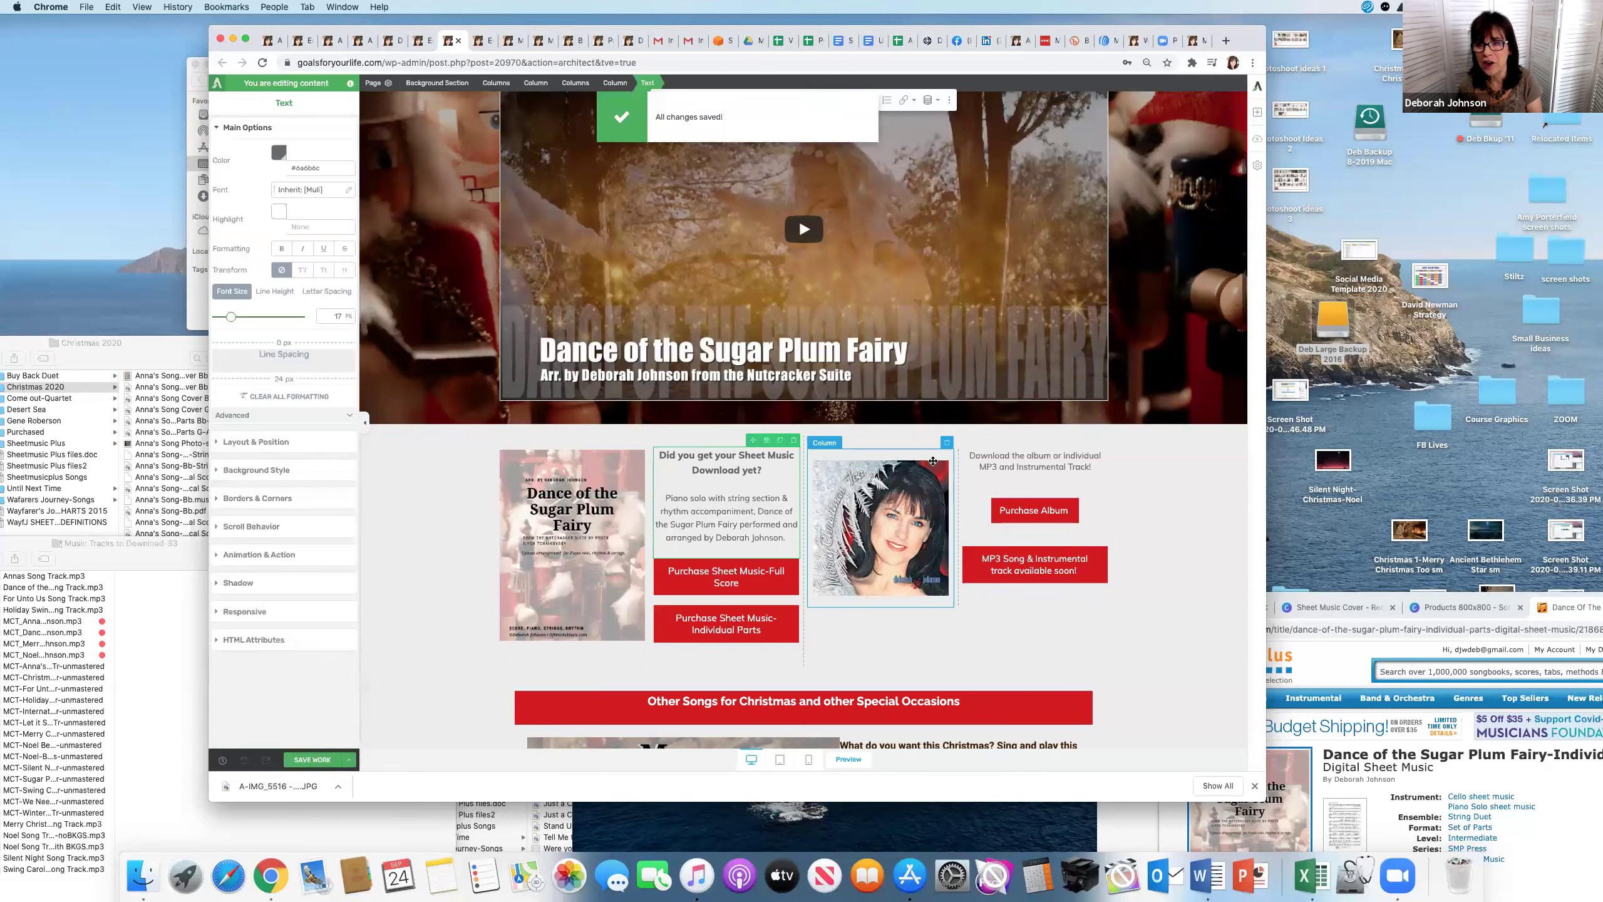
Step: Insert a Styled Box between the video section and the purchase columns, using the Modern 14 template
{"action": "scroll", "coordinate": [919, 446], "scroll_direction": "up", "scroll_amount": 2}
{"action": "scroll", "coordinate": [920, 445], "scroll_direction": "up", "scroll_amount": 4}
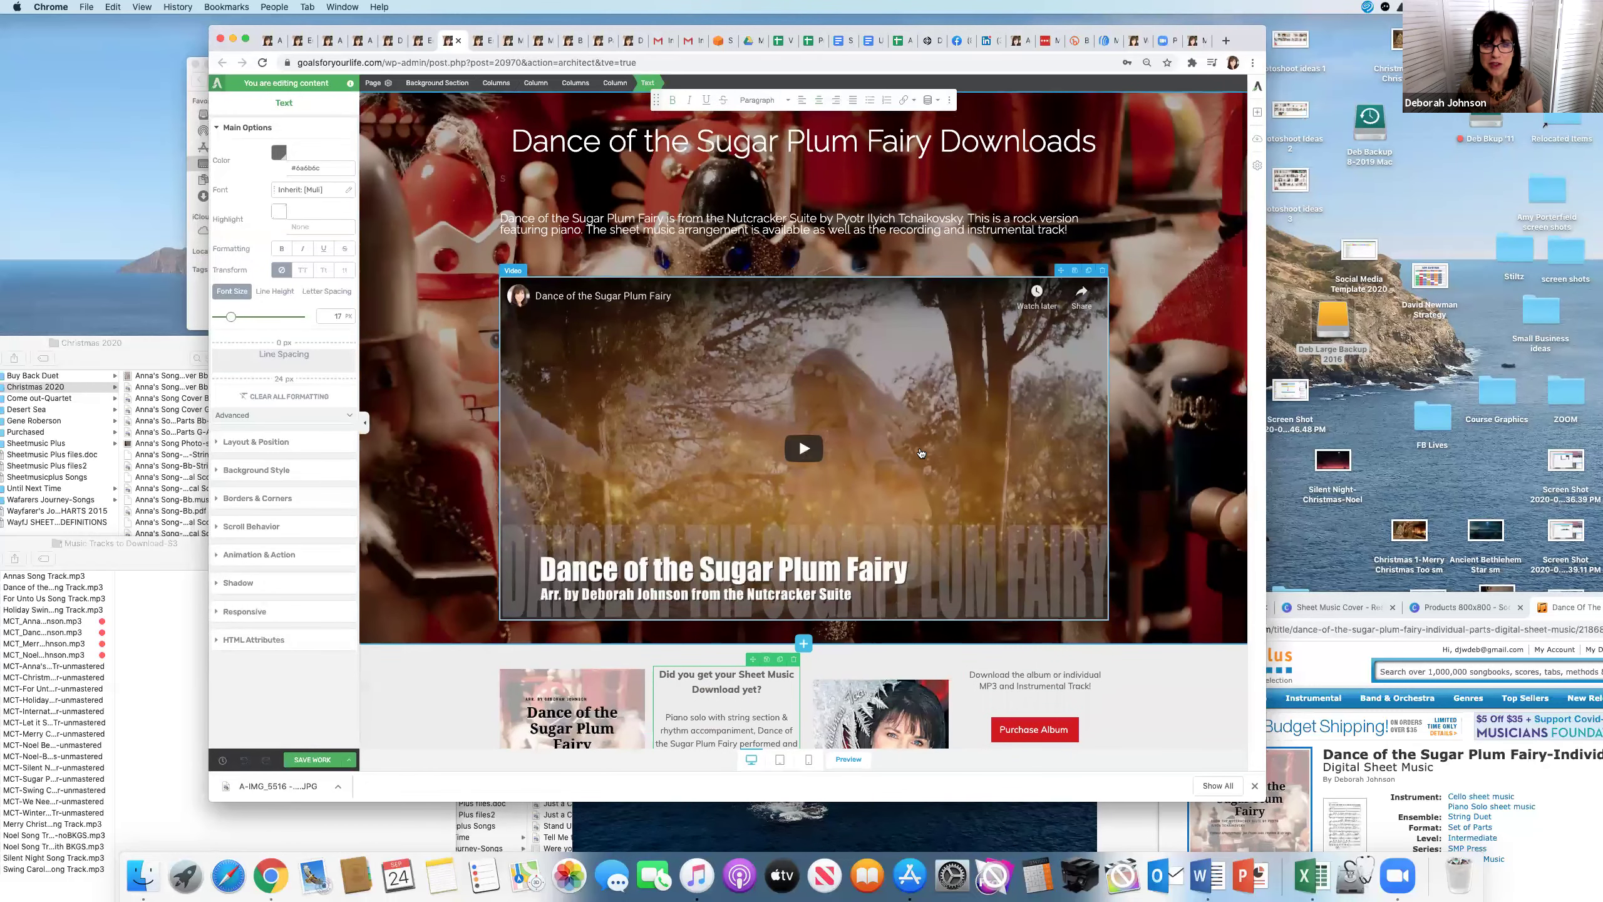
{"action": "scroll", "coordinate": [908, 460], "scroll_direction": "down", "scroll_amount": 6}
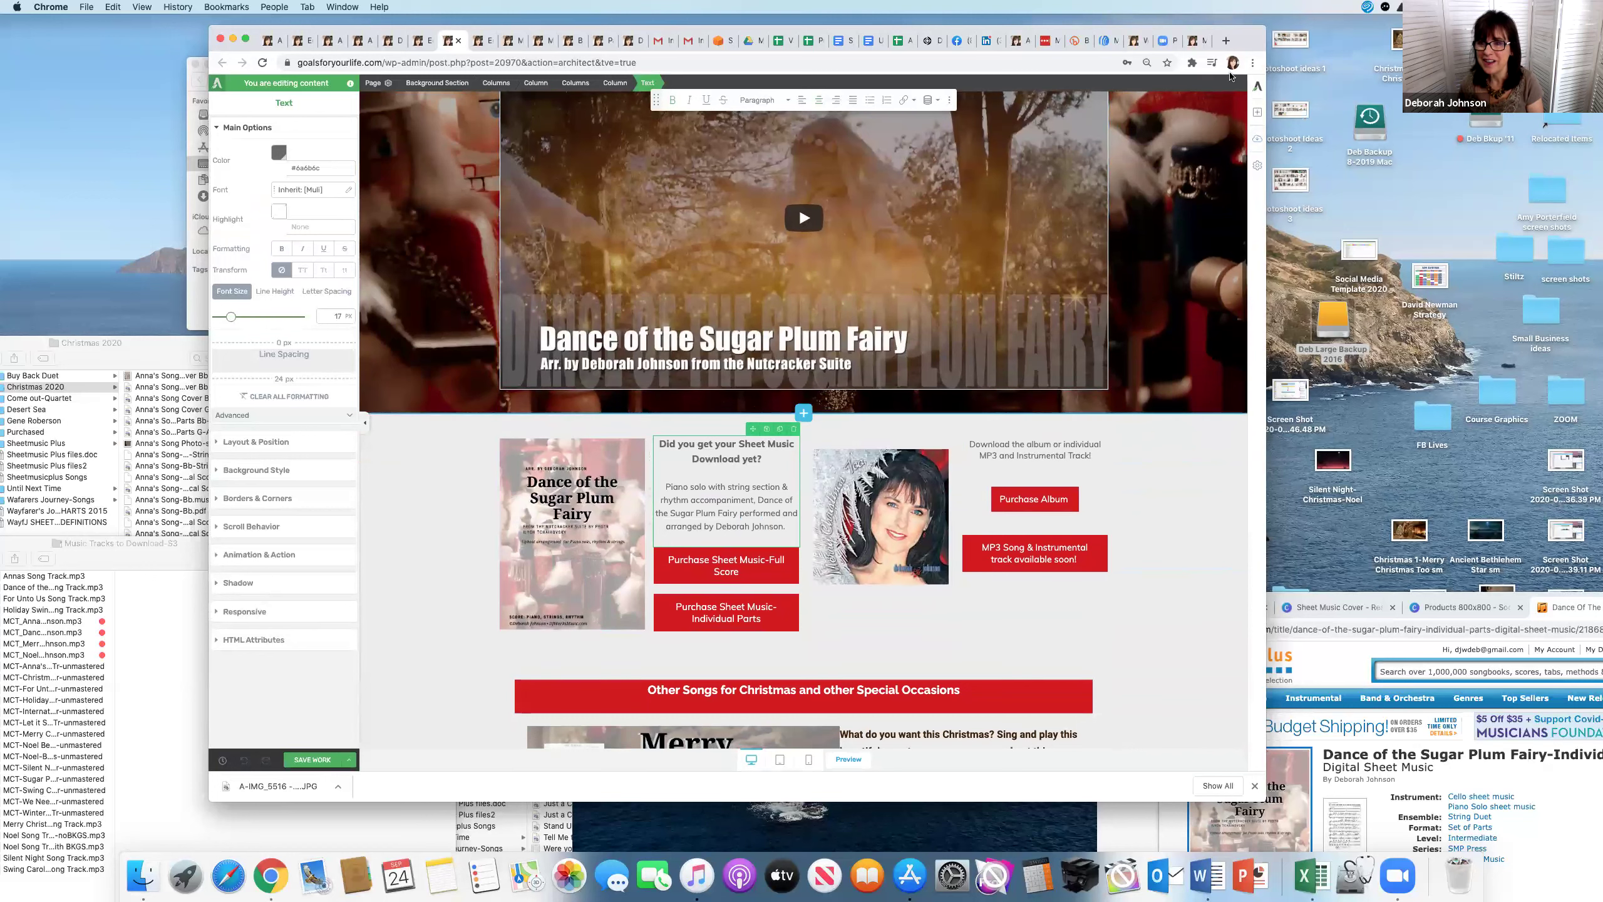
{"action": "left_click", "coordinate": [1255, 112]}
{"action": "scroll", "coordinate": [1234, 309], "scroll_direction": "down", "scroll_amount": 8}
{"action": "mouse_move", "coordinate": [1210, 663]}
{"action": "left_mouse_down"}
{"action": "mouse_move", "coordinate": [1010, 506]}
{"action": "mouse_move", "coordinate": [829, 424]}
{"action": "left_mouse_up"}
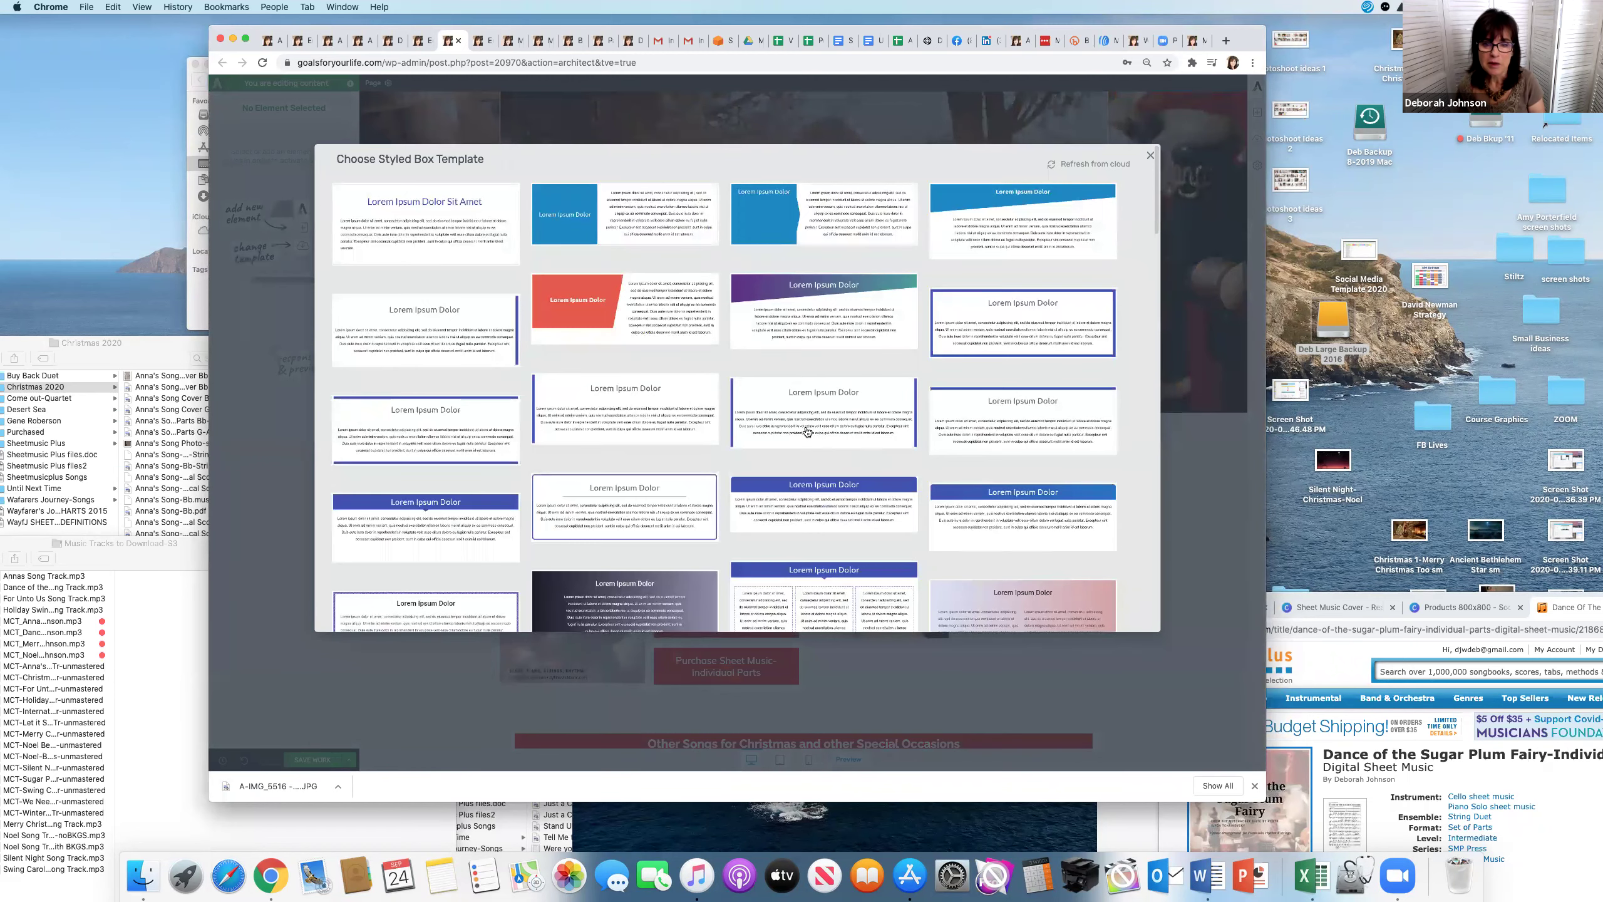
{"action": "left_click", "coordinate": [808, 511]}
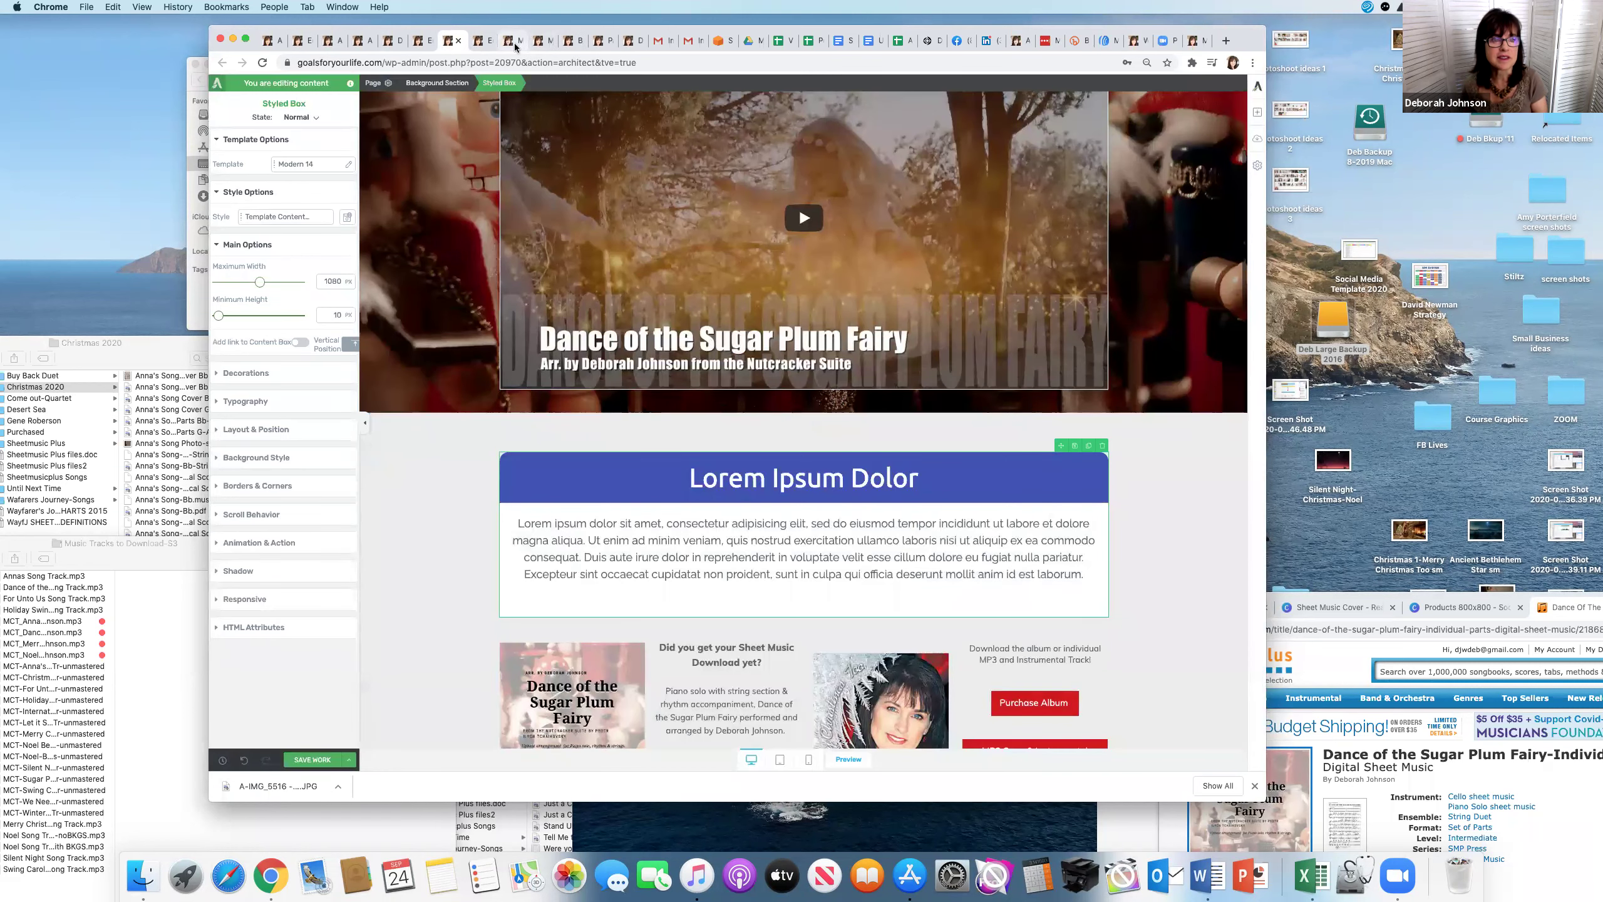
Step: Copy the "Here are your MP3 Downloads!" heading from the Anna's Song Downloads page
{"action": "left_click", "coordinate": [365, 46]}
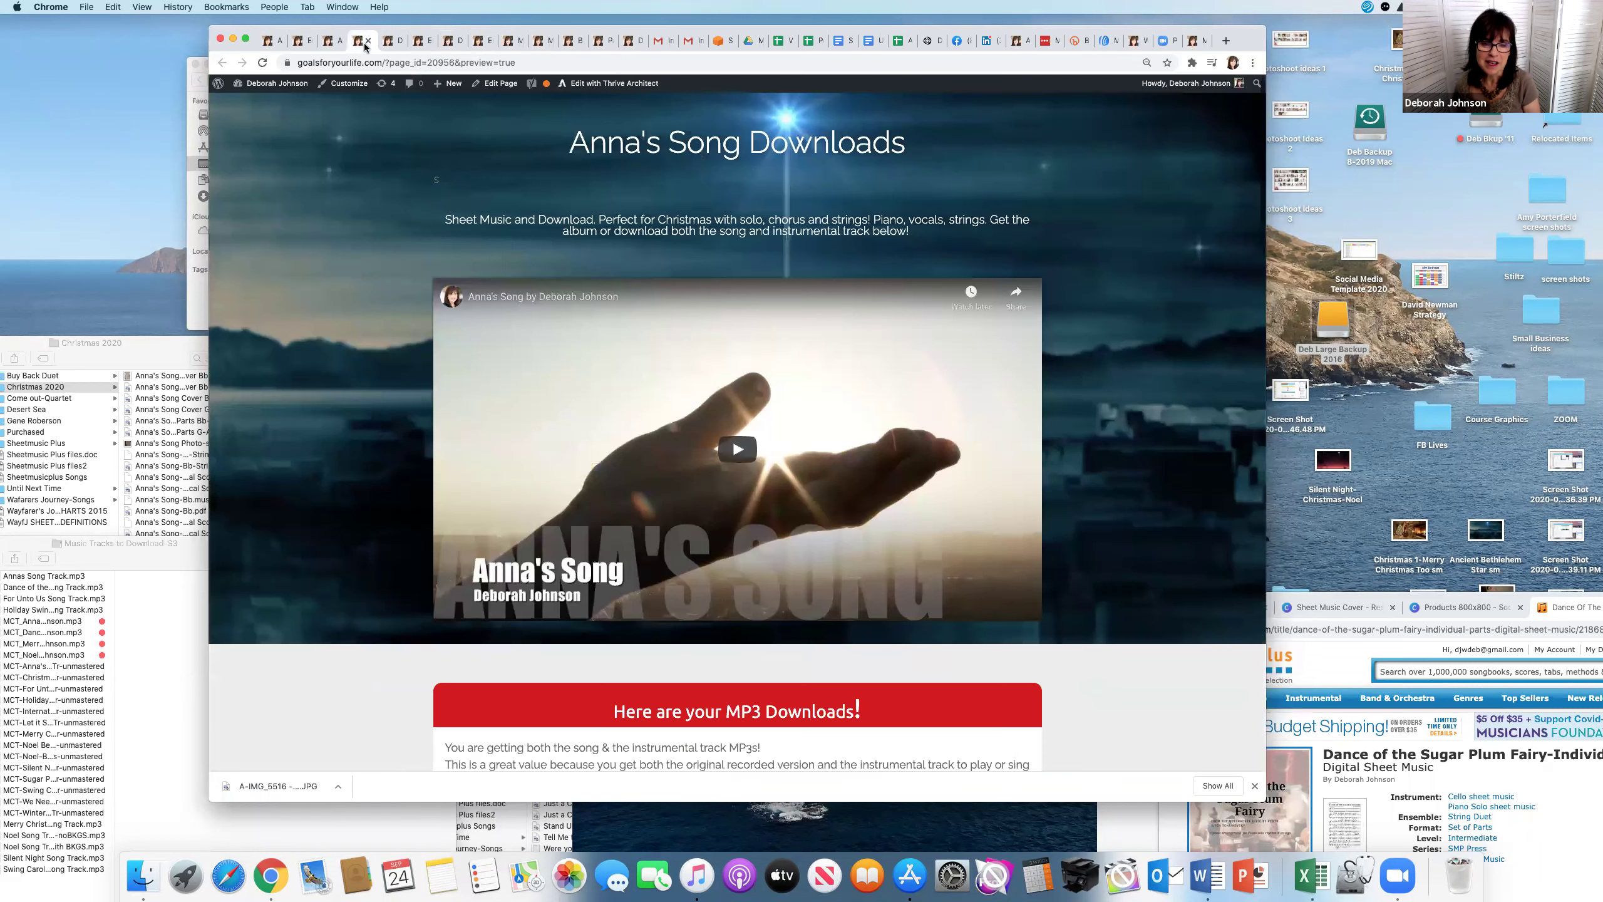
{"action": "scroll", "coordinate": [551, 462], "scroll_direction": "down", "scroll_amount": 2}
{"action": "scroll", "coordinate": [550, 462], "scroll_direction": "down", "scroll_amount": 1}
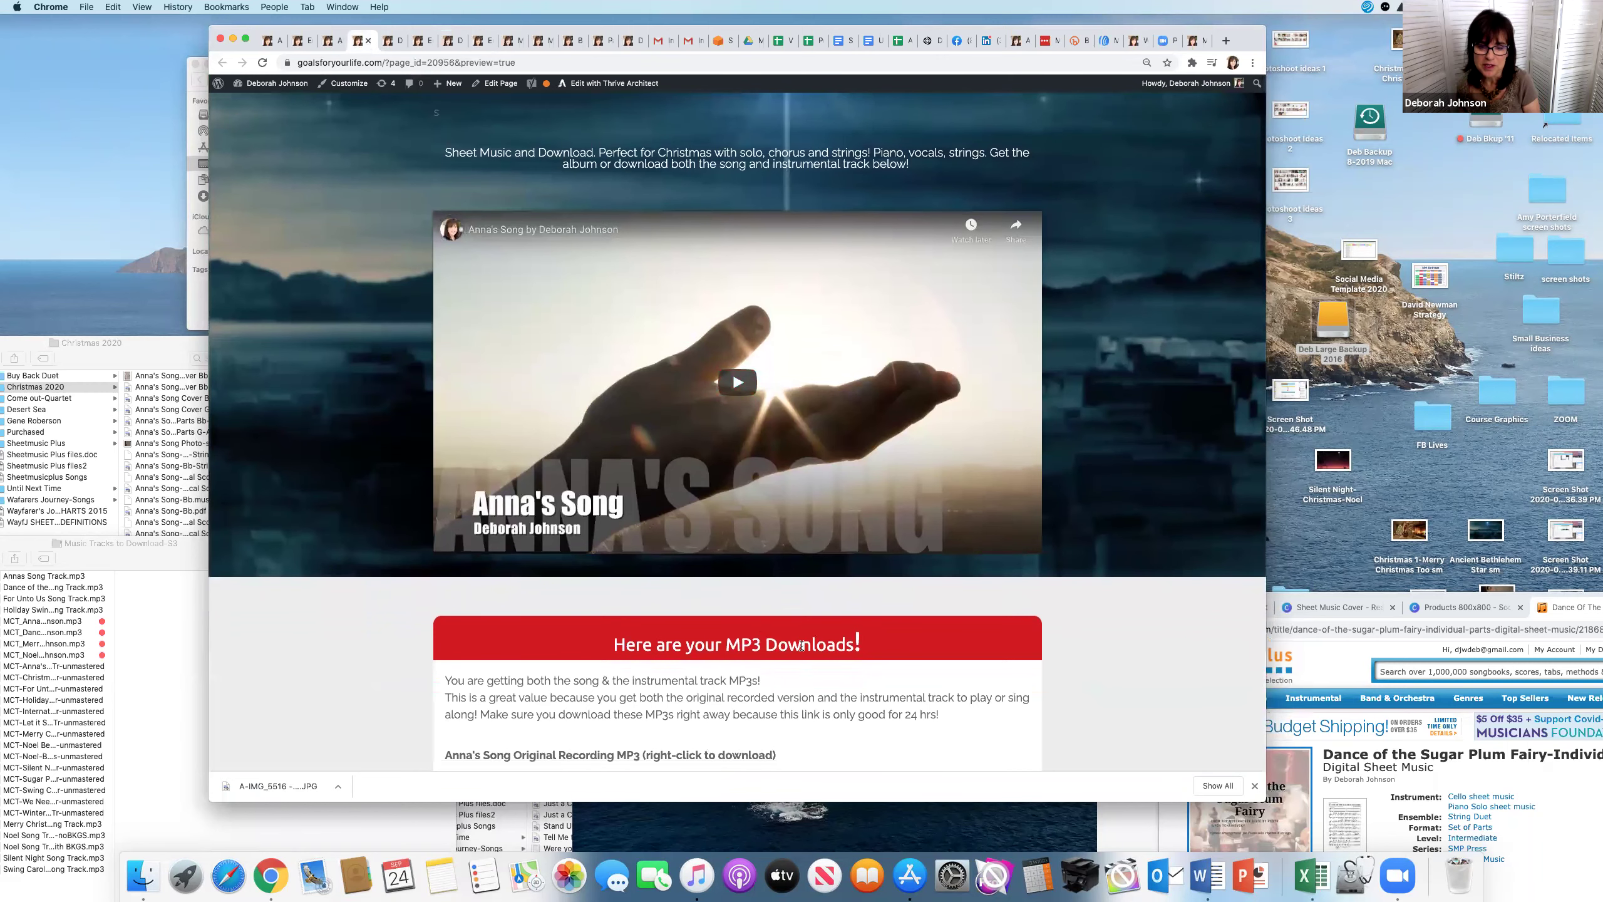
{"action": "scroll", "coordinate": [801, 641], "scroll_direction": "down", "scroll_amount": 5}
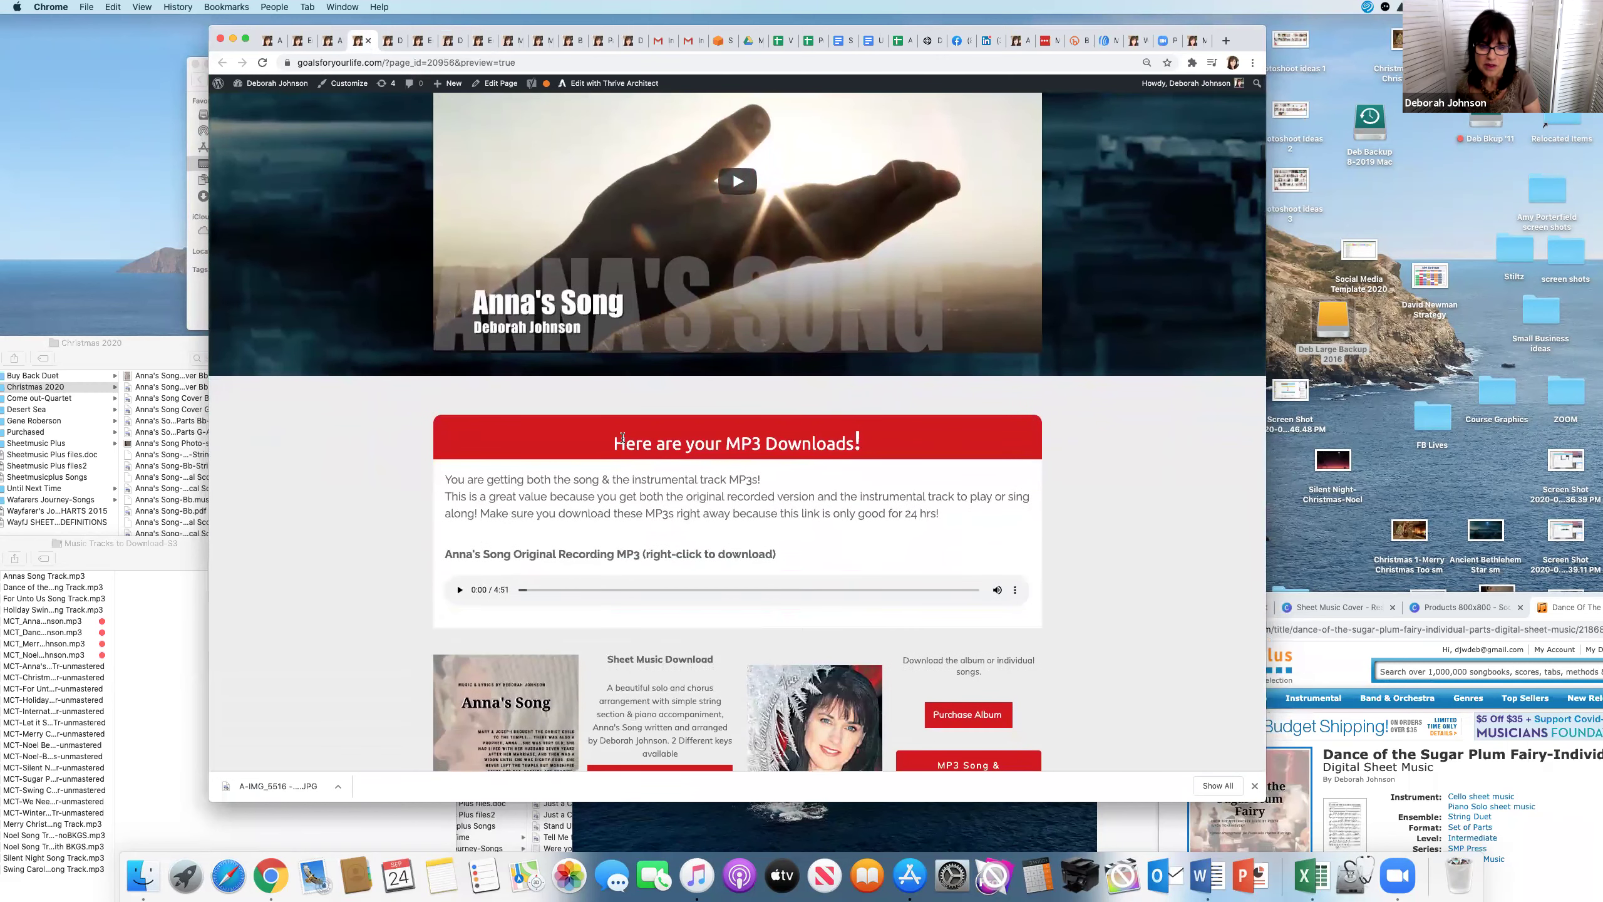
{"action": "left_click_drag", "start_coordinate": [612, 444], "coordinate": [878, 452]}
{"action": "key", "text": "super+c"}
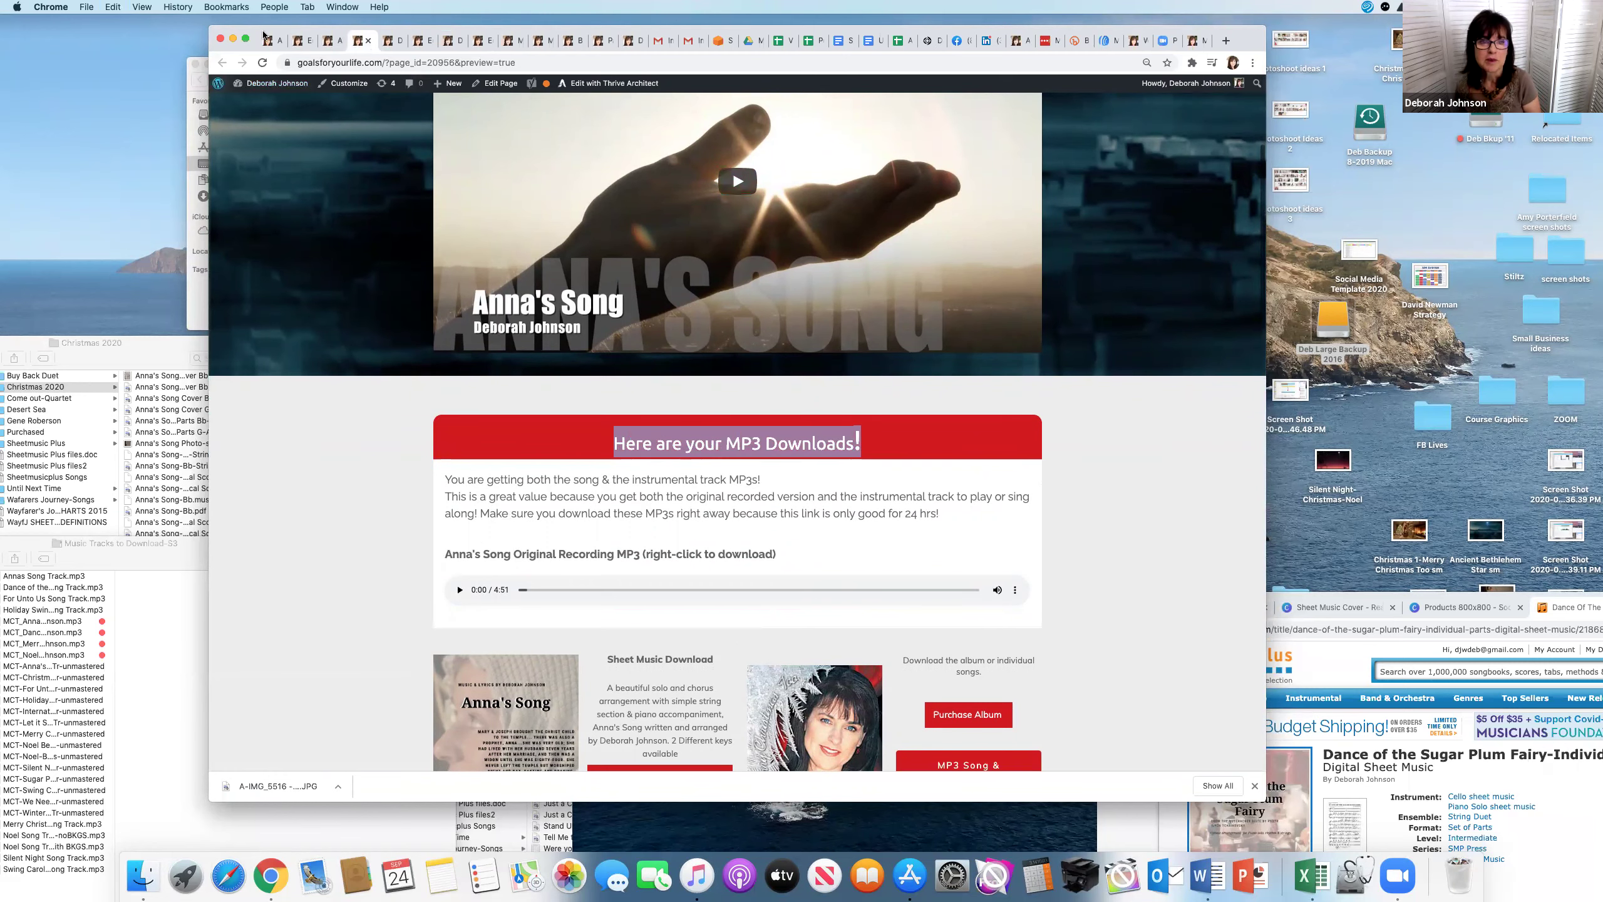
Step: Try to paste the copied heading over the styled box's "Lorem Ipsum Dolor" heading in the draft, and undo the paste
{"action": "left_click", "coordinate": [449, 43]}
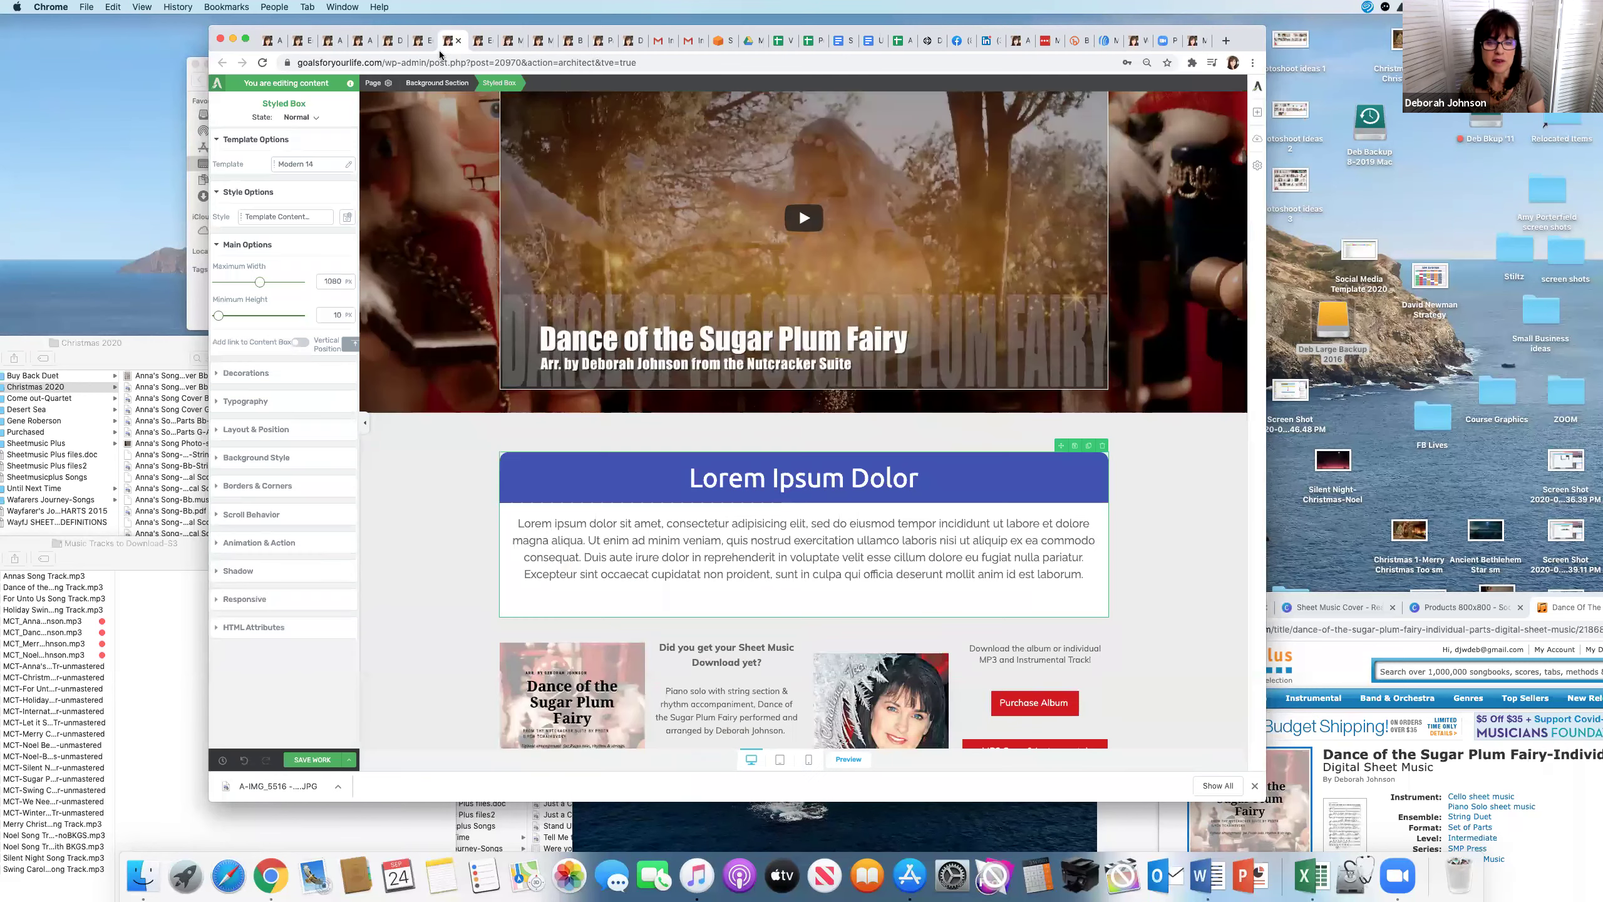
{"action": "scroll", "coordinate": [539, 196], "scroll_direction": "up", "scroll_amount": 5}
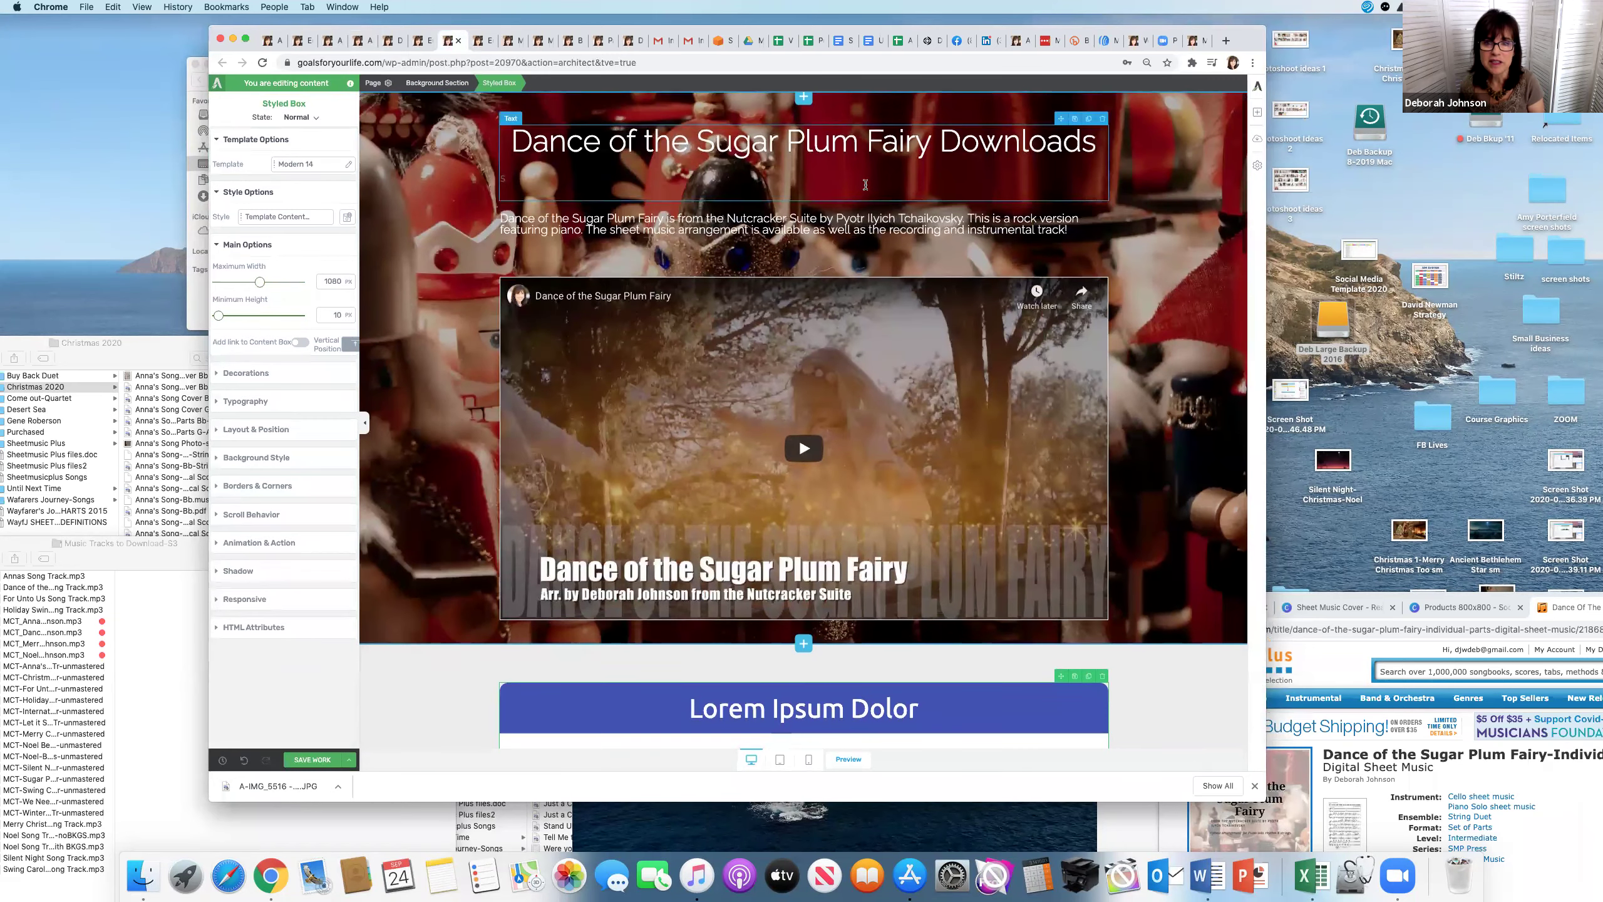
{"action": "scroll", "coordinate": [727, 346], "scroll_direction": "down", "scroll_amount": 9}
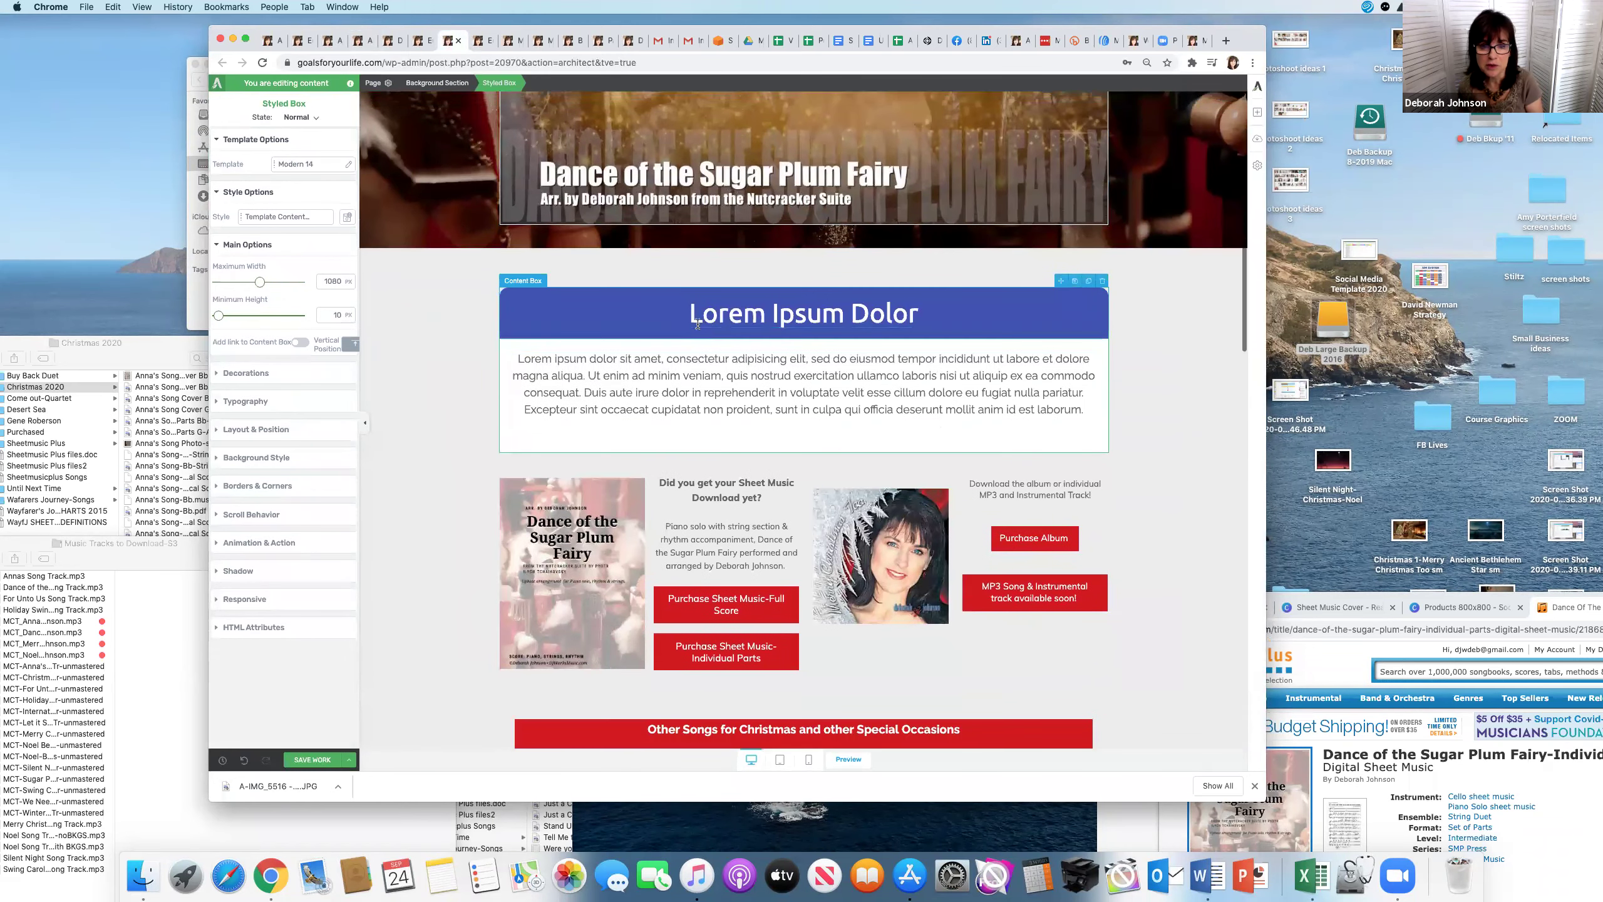
{"action": "left_click", "coordinate": [689, 315]}
{"action": "key", "text": "super+a"}
{"action": "key", "text": "super+v"}
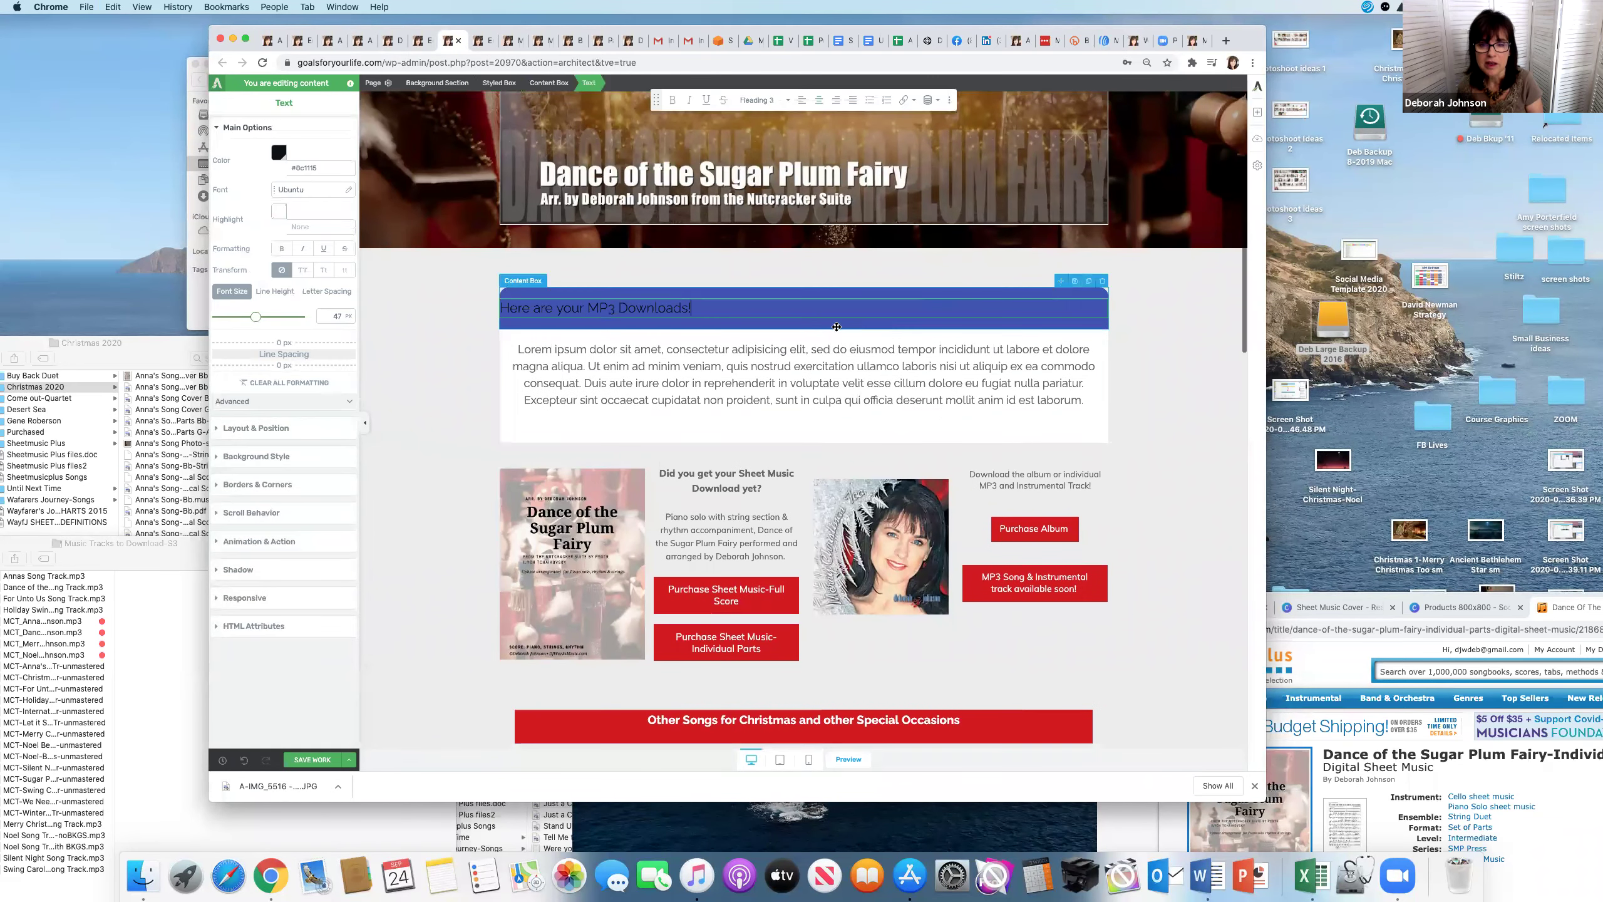
{"action": "left_click_drag", "start_coordinate": [770, 311], "coordinate": [497, 309]}
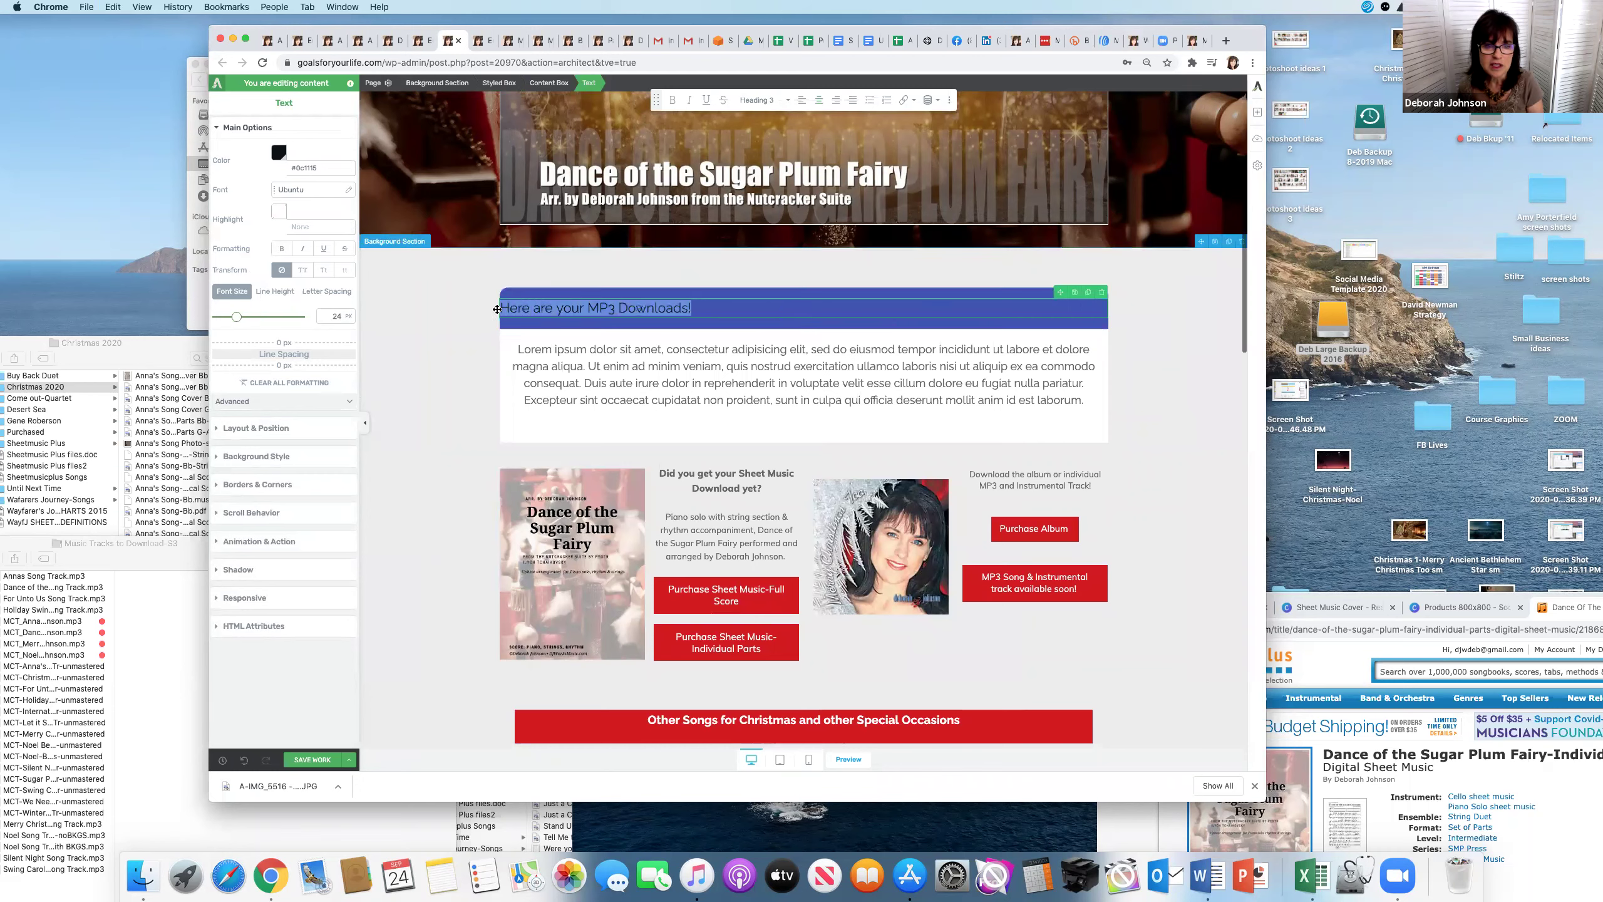
{"action": "key", "text": "super+z"}
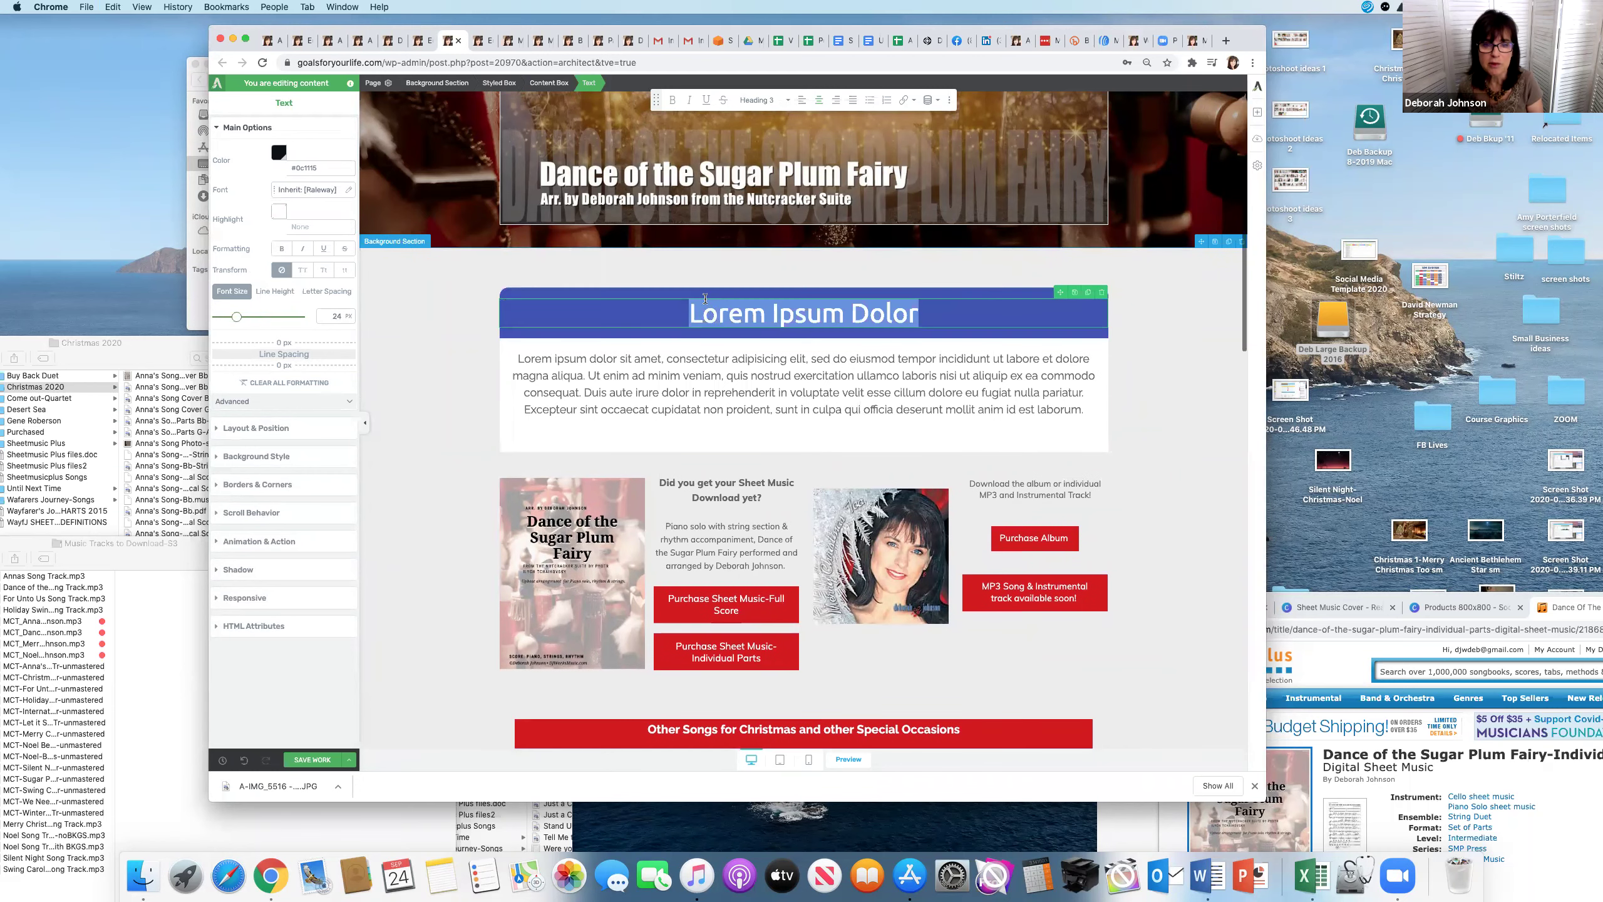
Step: Replace the styled box's placeholder heading with "Here are your MP3 Downloads!" at a font size of 32 px and save the work
{"action": "left_click_drag", "start_coordinate": [687, 314], "coordinate": [918, 333]}
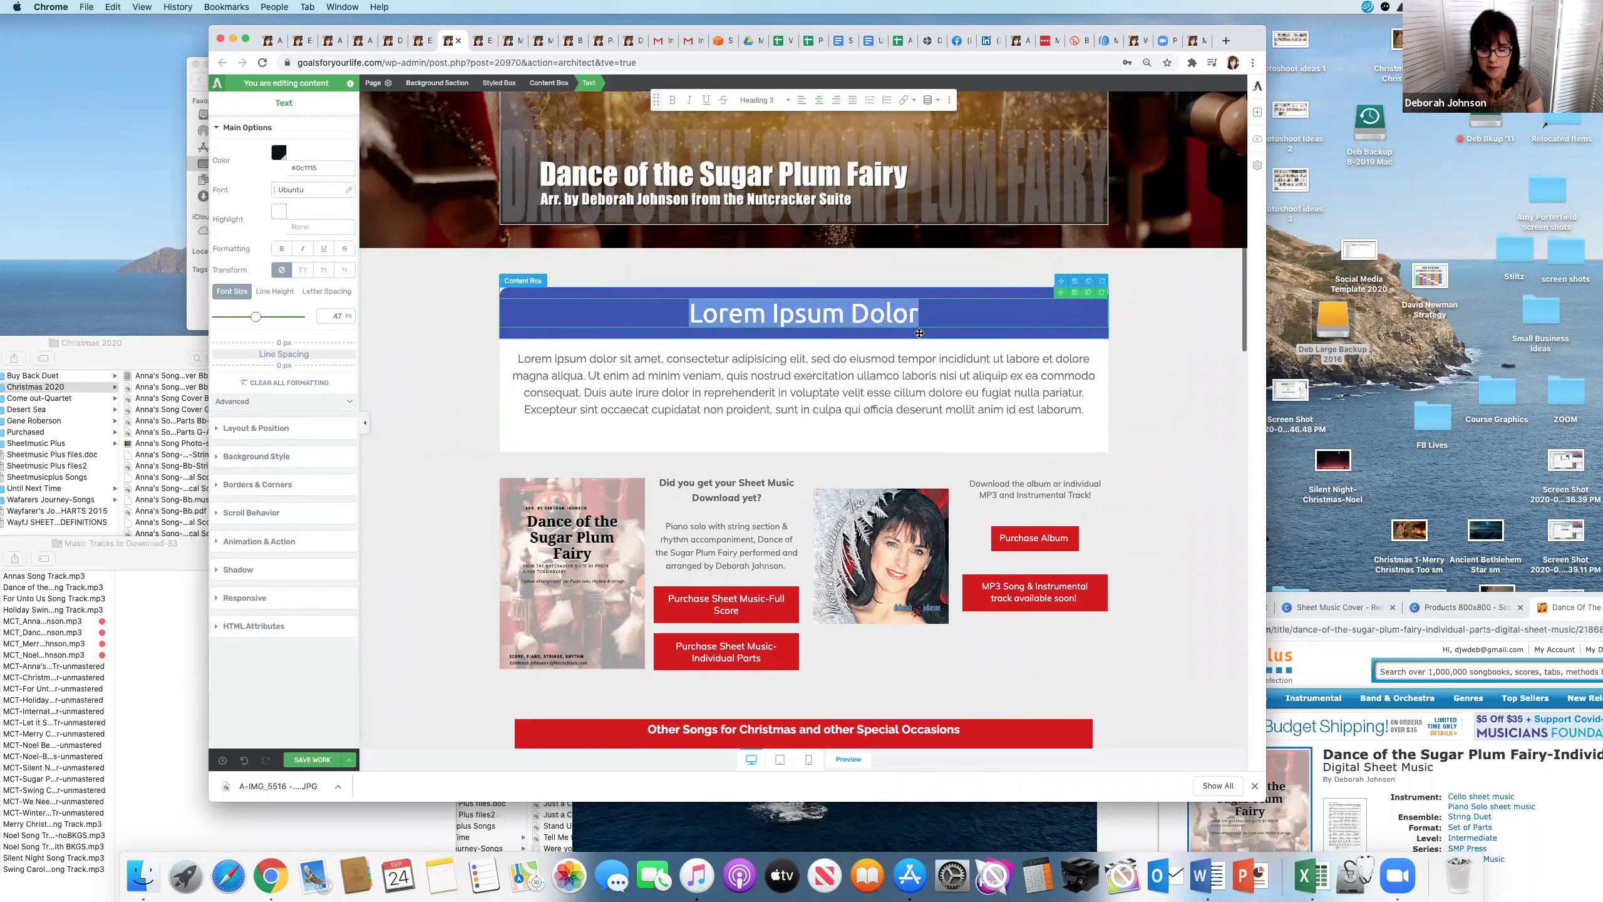
{"action": "type", "text": "He"}
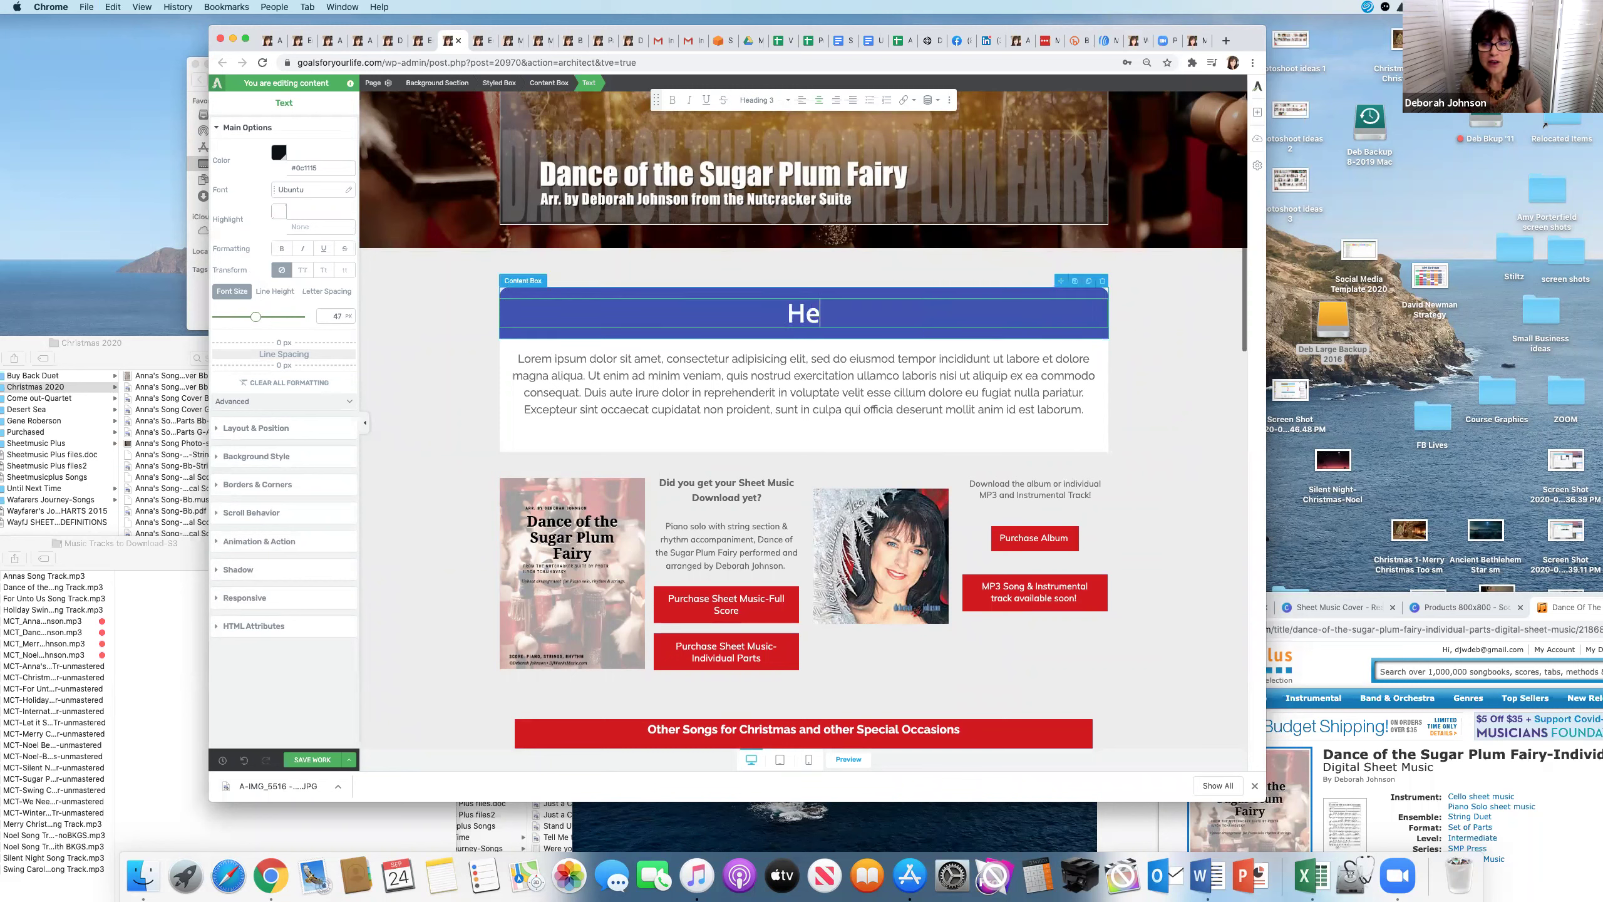
{"action": "type", "text": "re are your "}
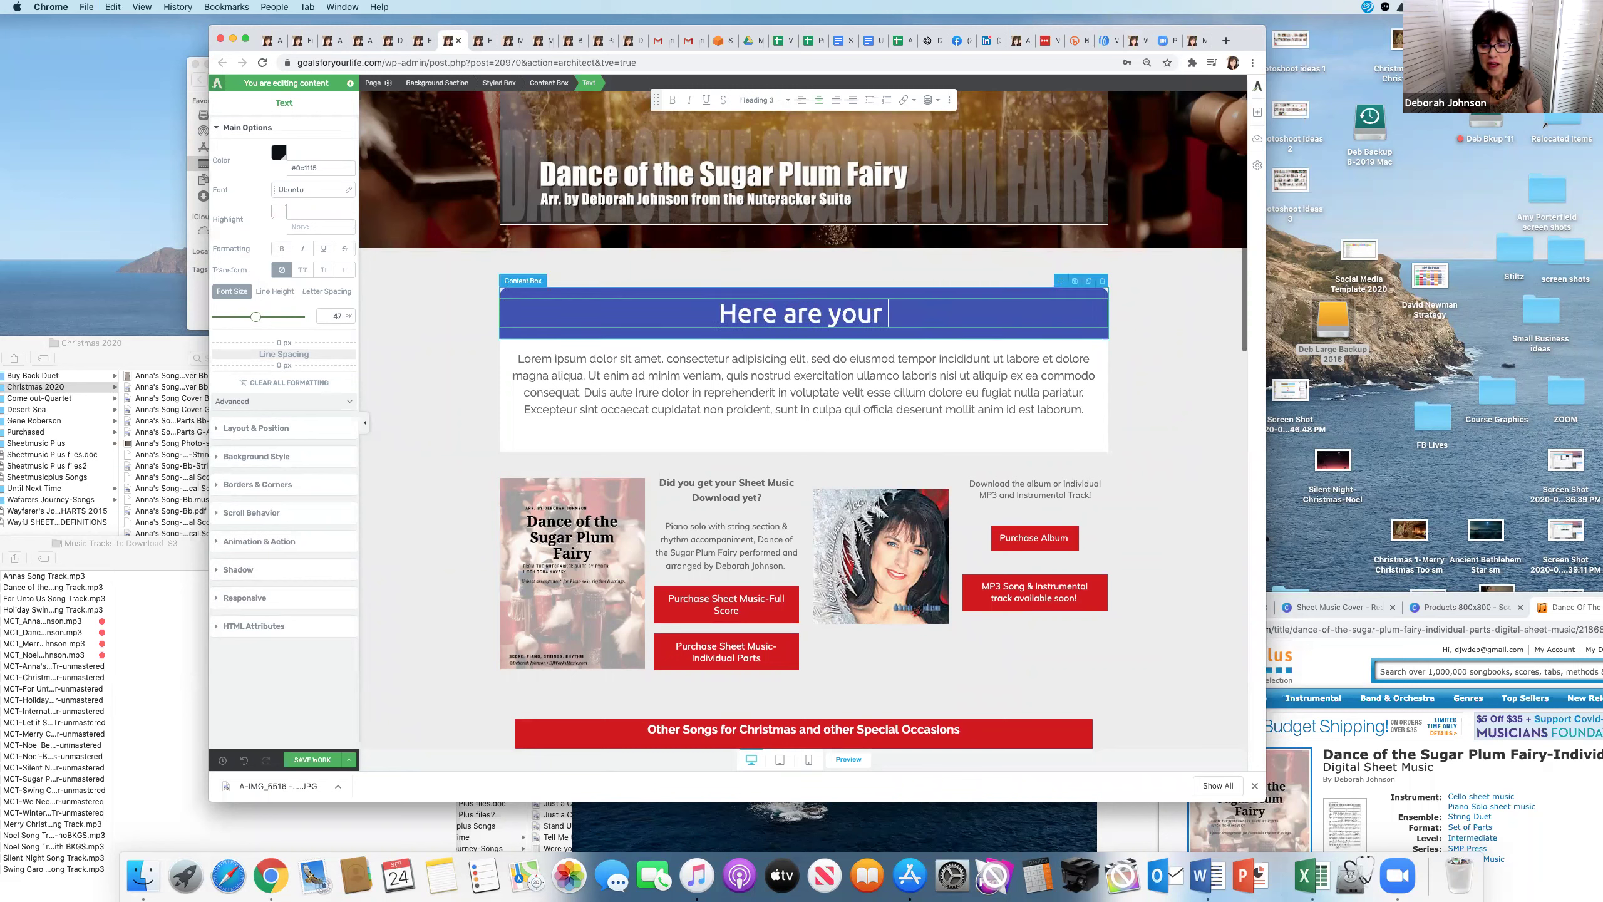
{"action": "type", "text": "MP3 D"}
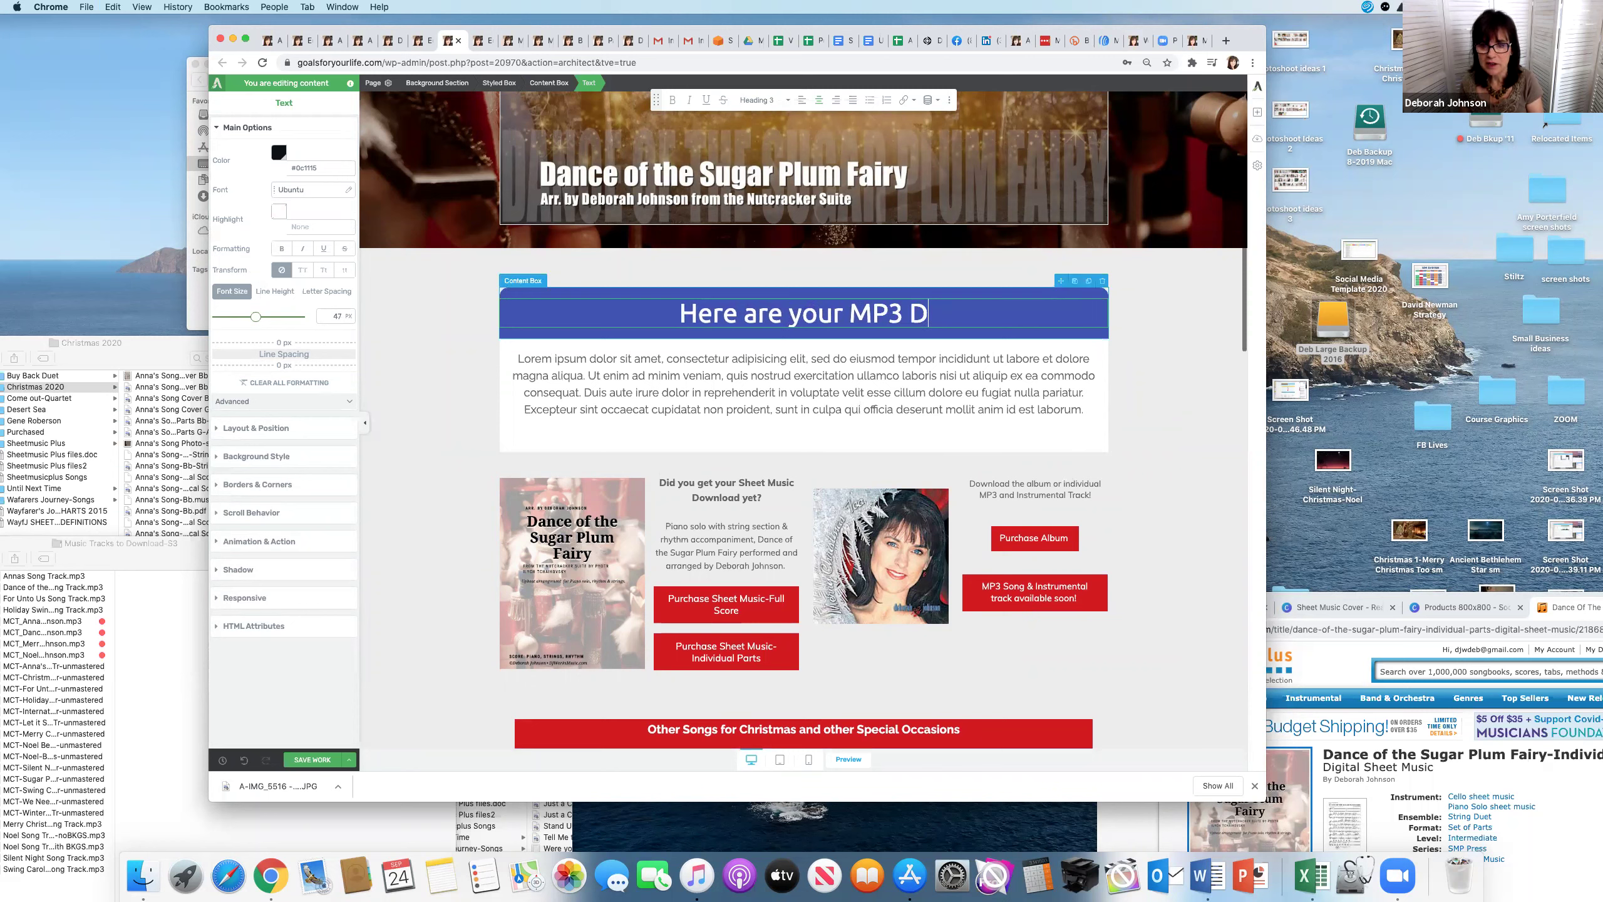
{"action": "type", "text": "ownloads!"}
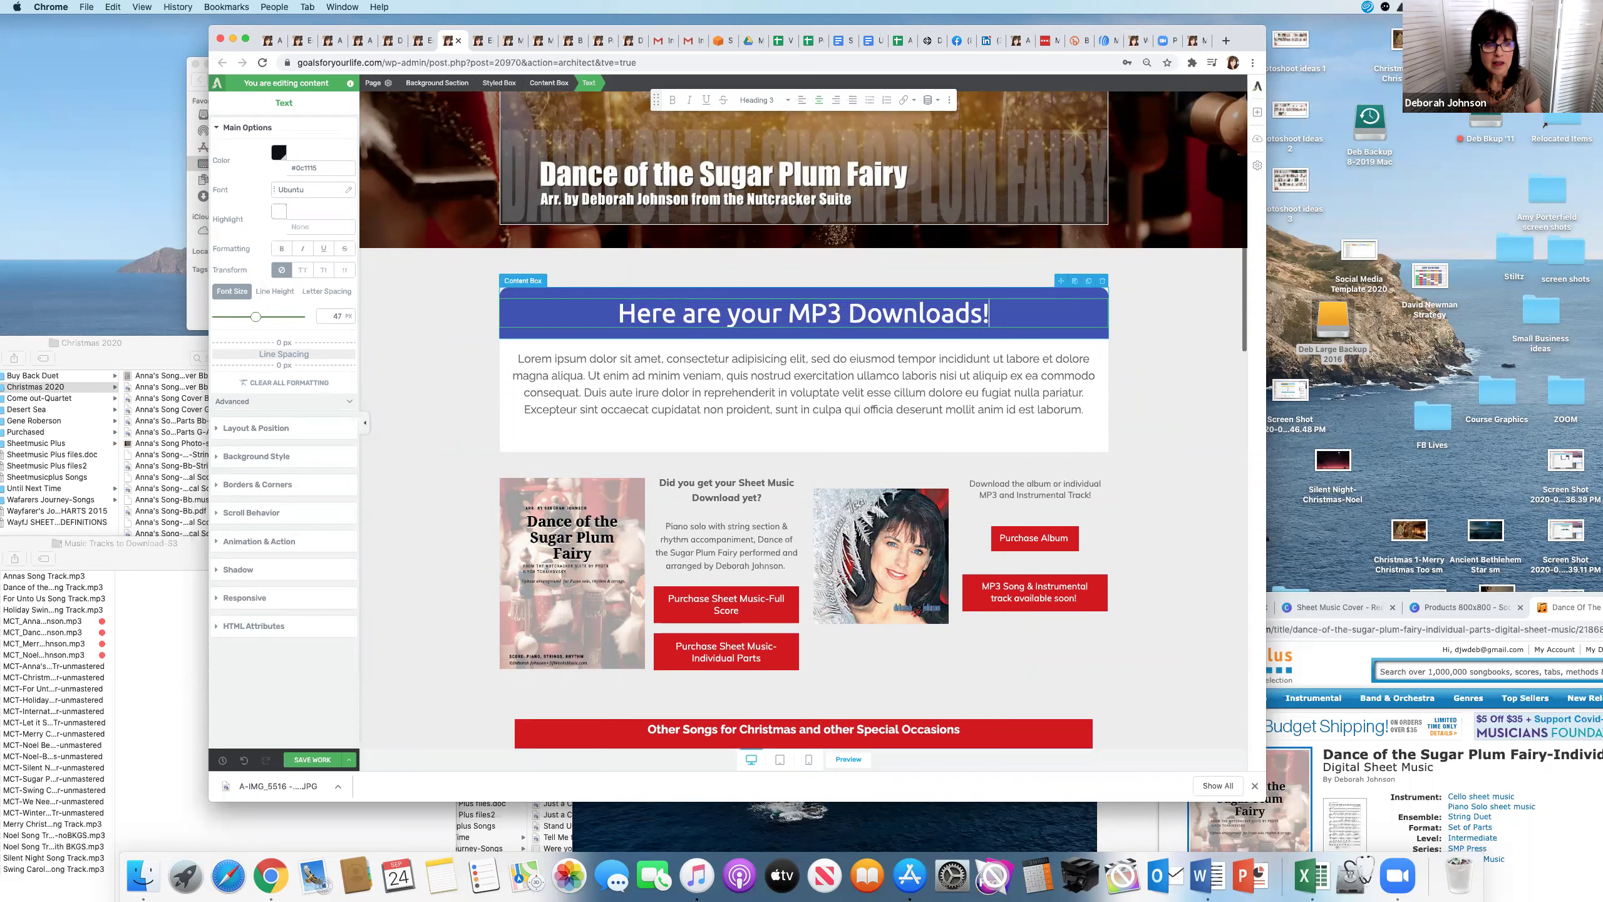
{"action": "left_click_drag", "start_coordinate": [997, 316], "coordinate": [627, 321]}
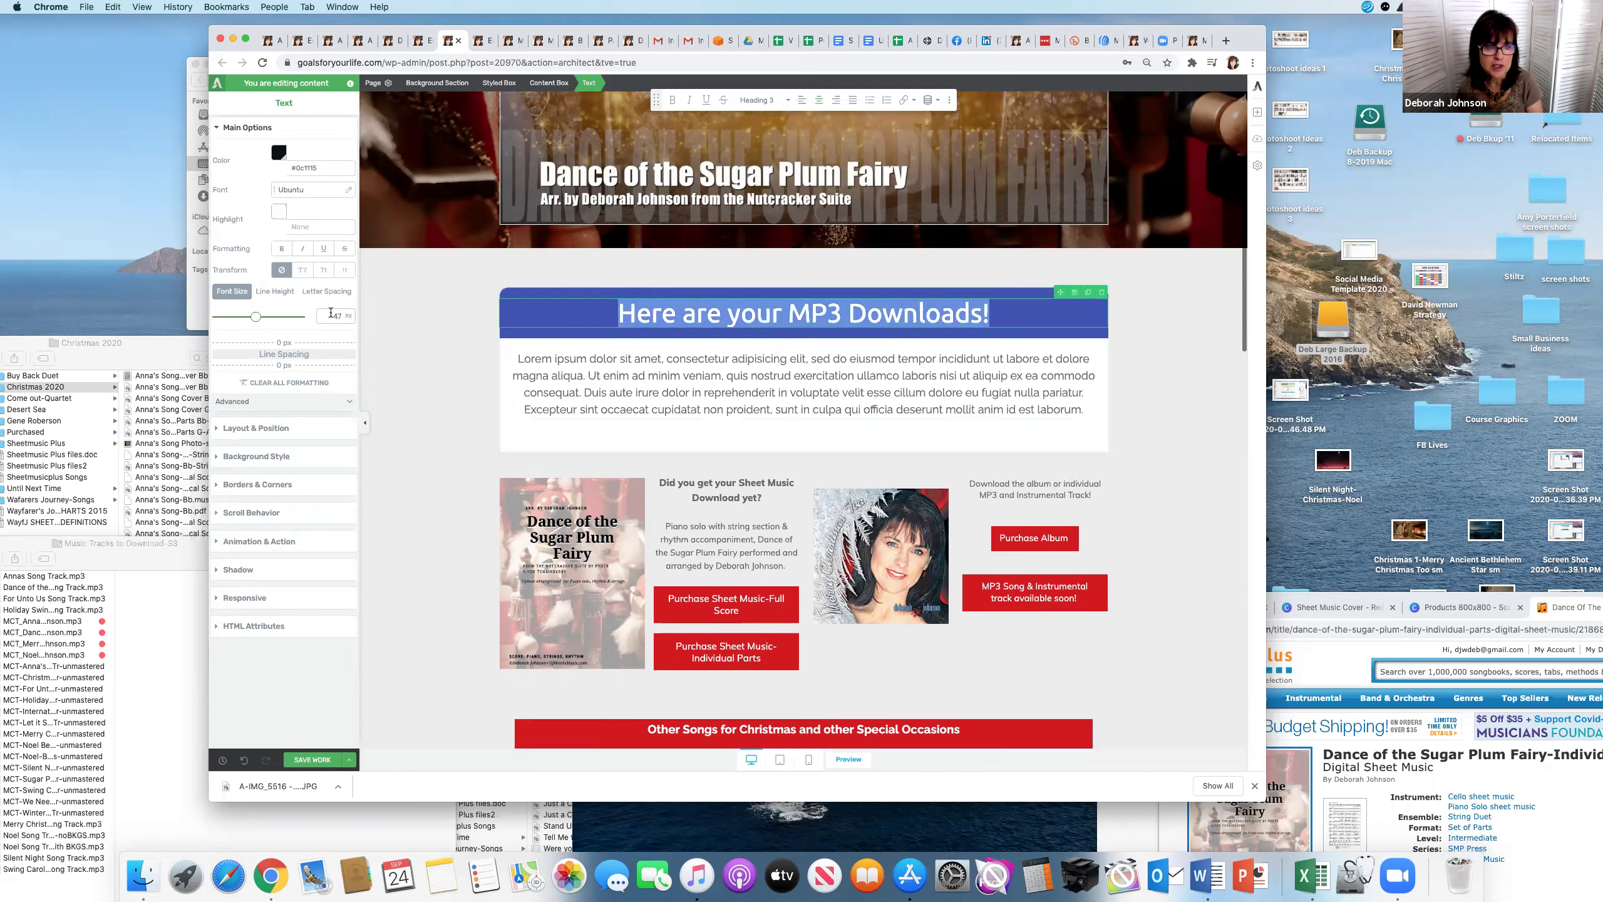
{"action": "type", "text": "32"}
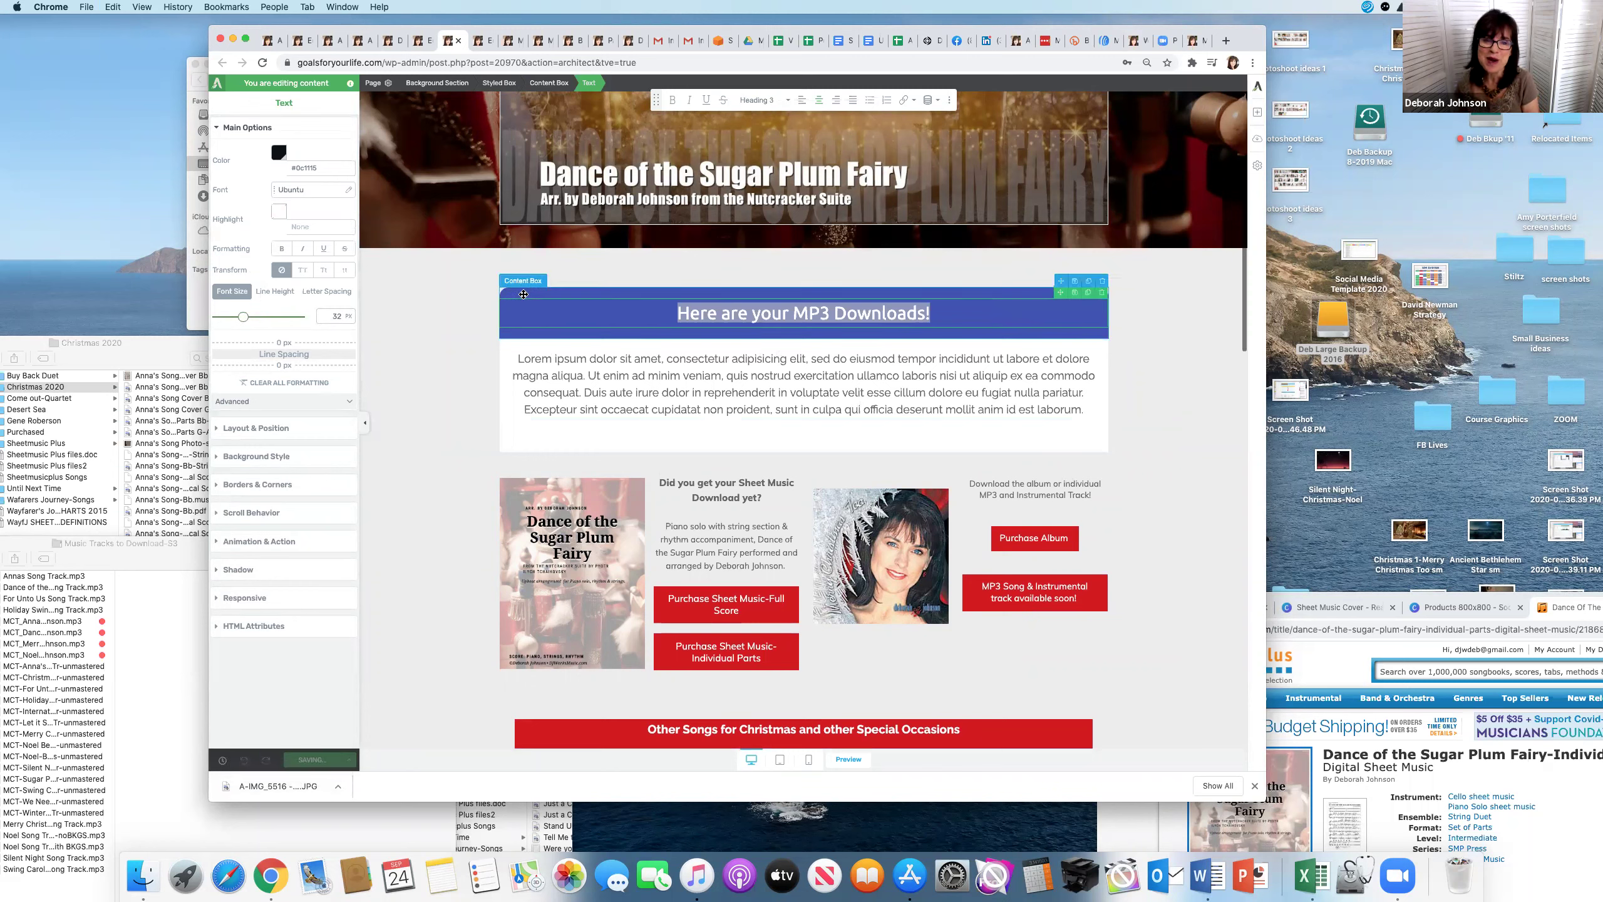
Step: Change the background of the content box behind the MP3 heading to the saved red Thunderbird color
{"action": "left_click", "coordinate": [516, 298]}
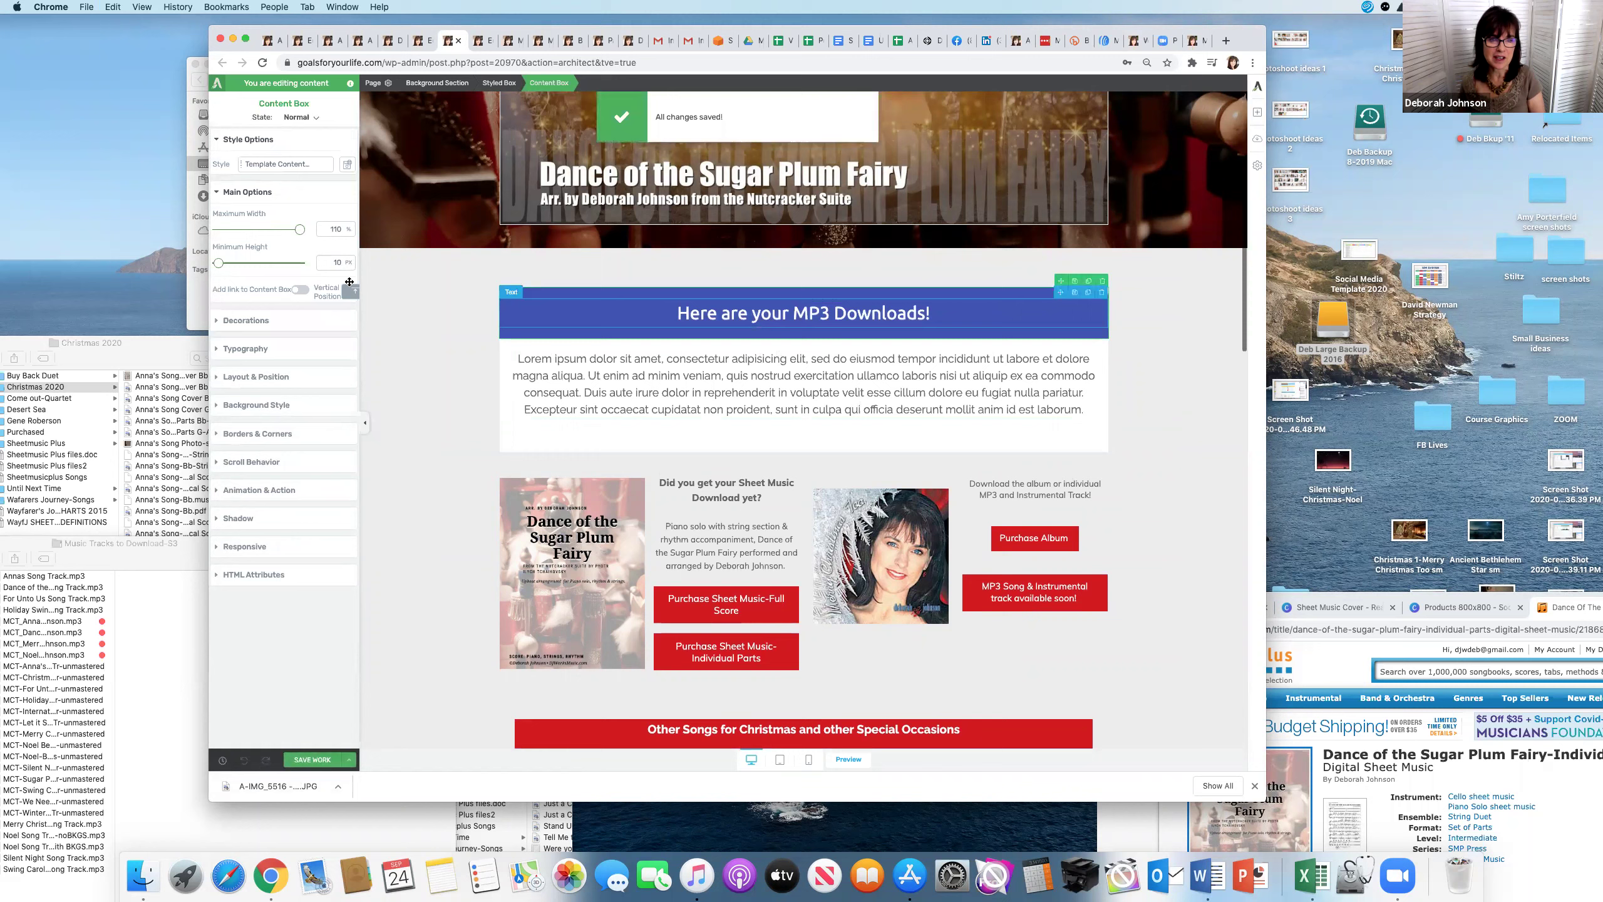
{"action": "left_click", "coordinate": [258, 406]}
{"action": "left_click", "coordinate": [221, 374]}
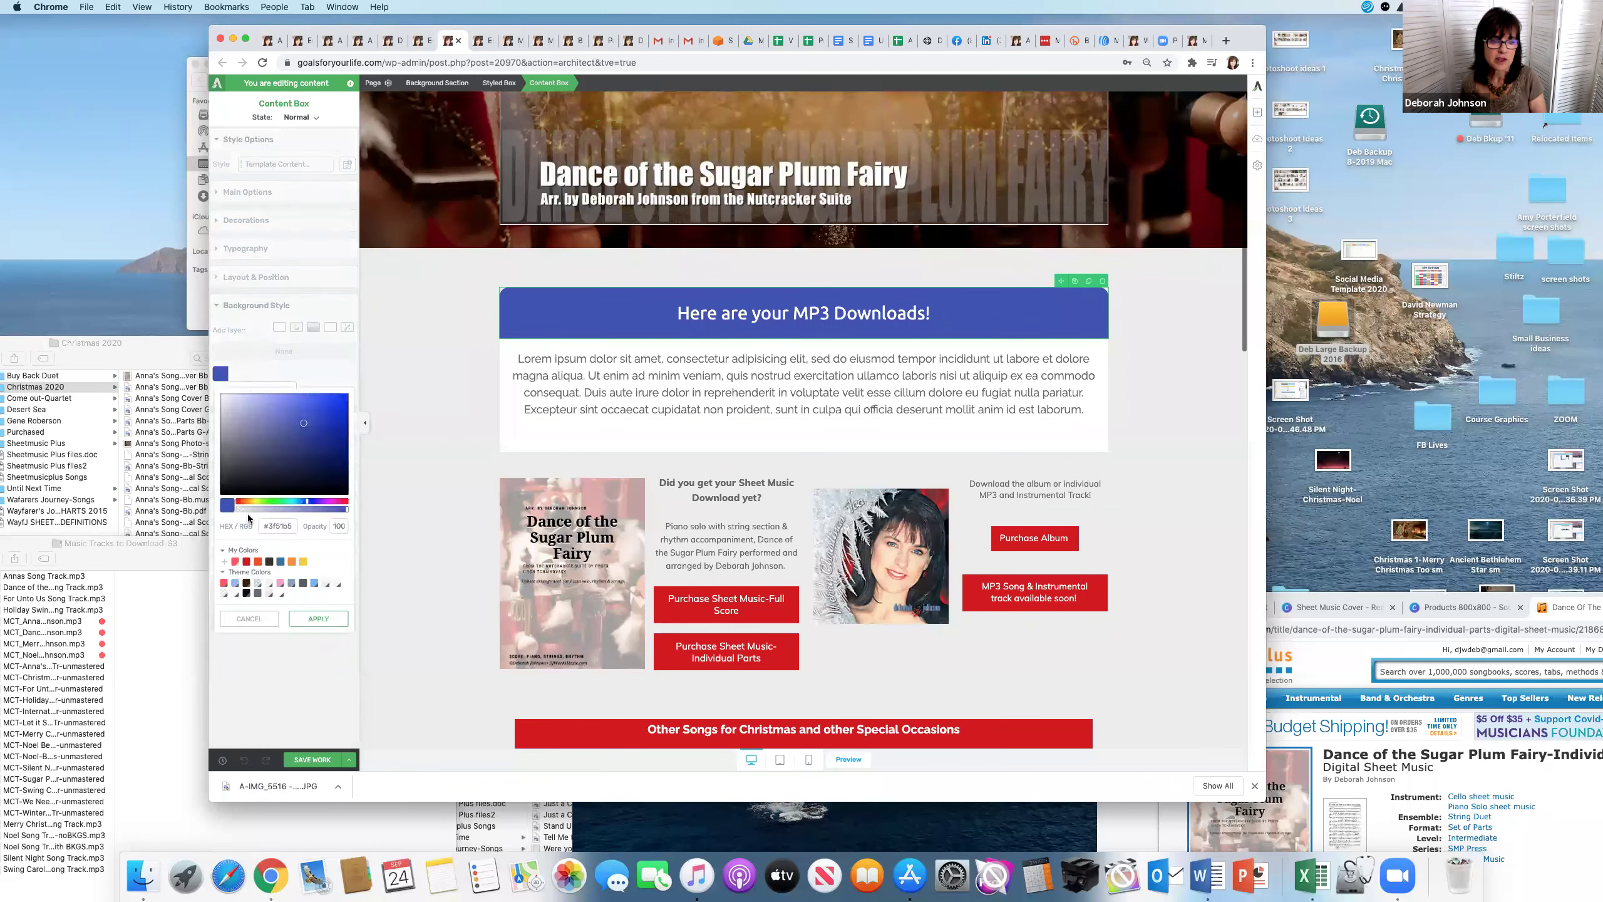
{"action": "left_click", "coordinate": [246, 561]}
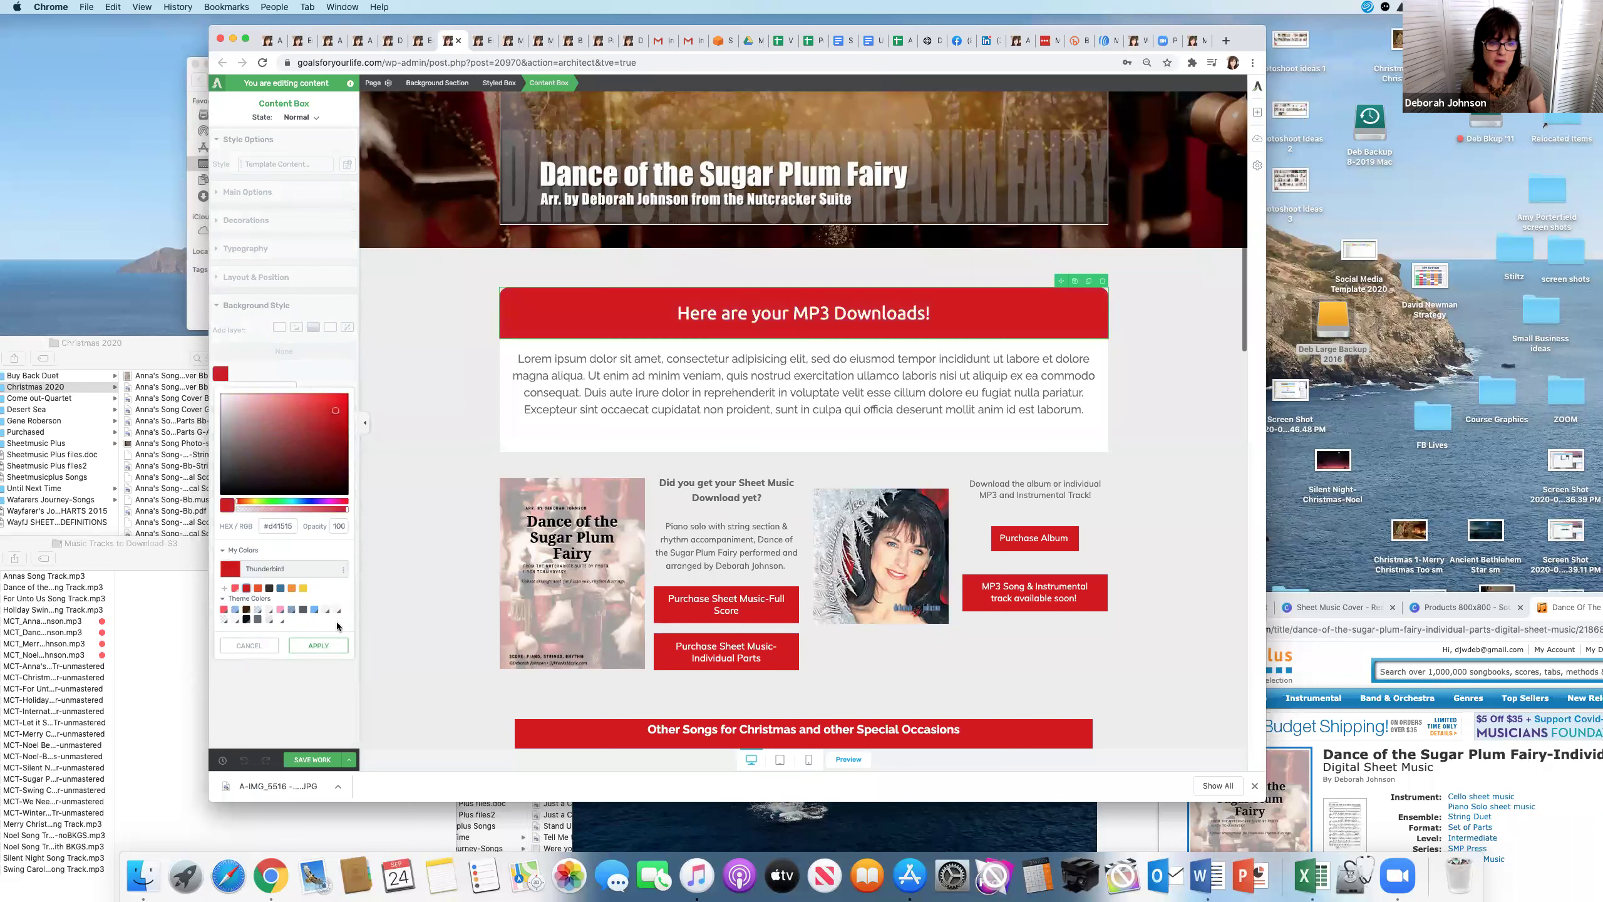
{"action": "left_click", "coordinate": [300, 646]}
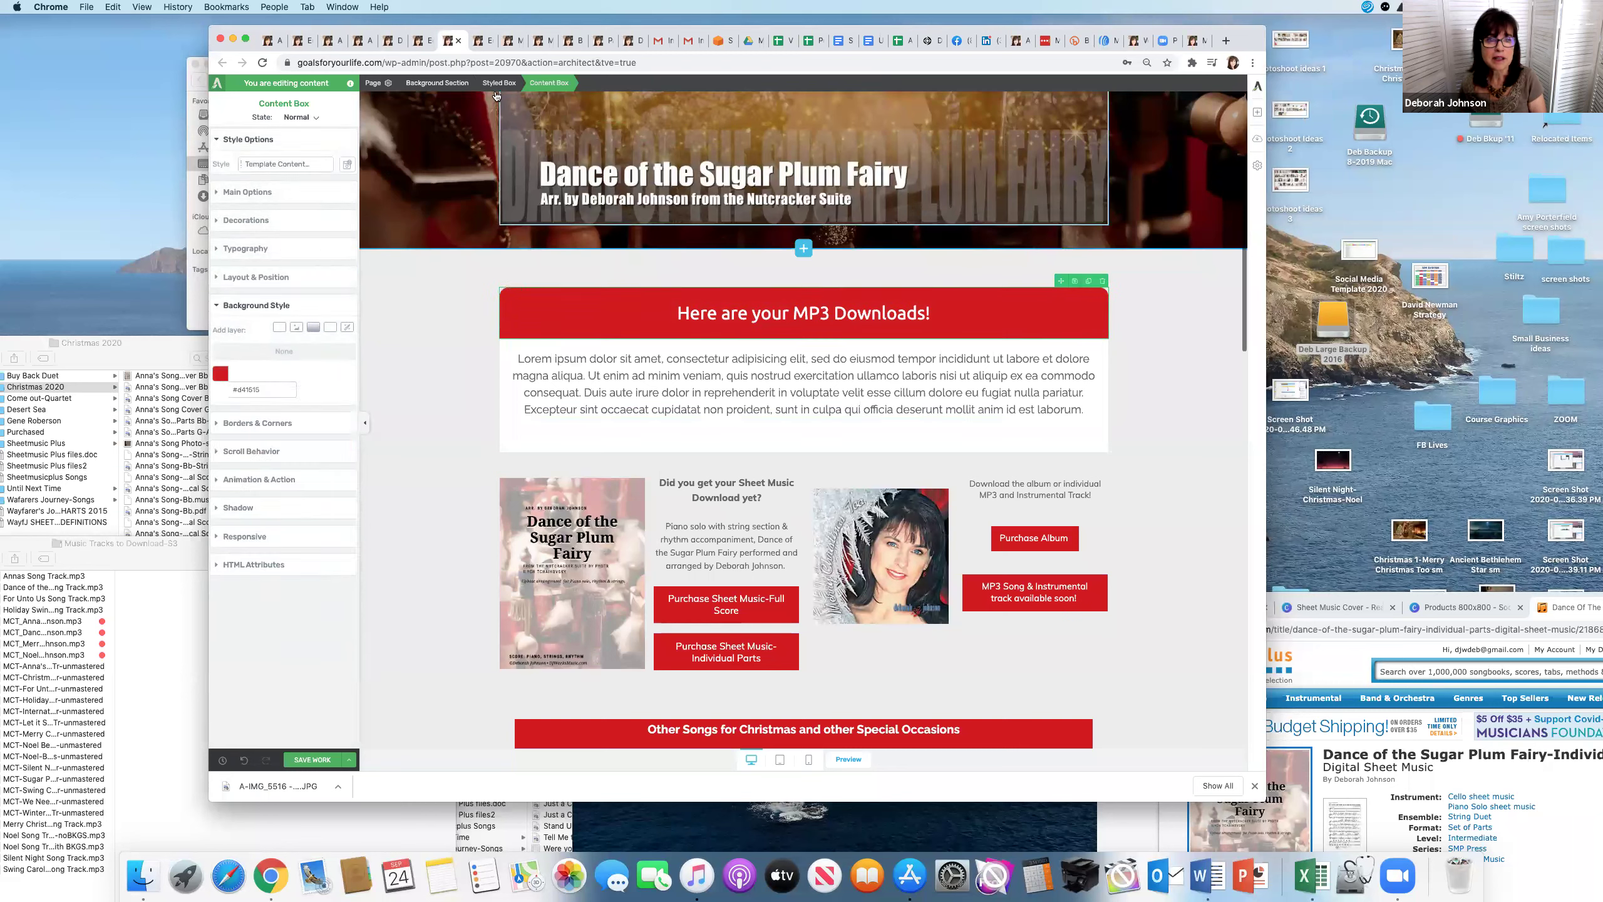
Step: Copy the description paragraph under the "Here are your MP3 Downloads!" heading on the Anna's Song Downloads page
{"action": "left_click", "coordinate": [389, 41]}
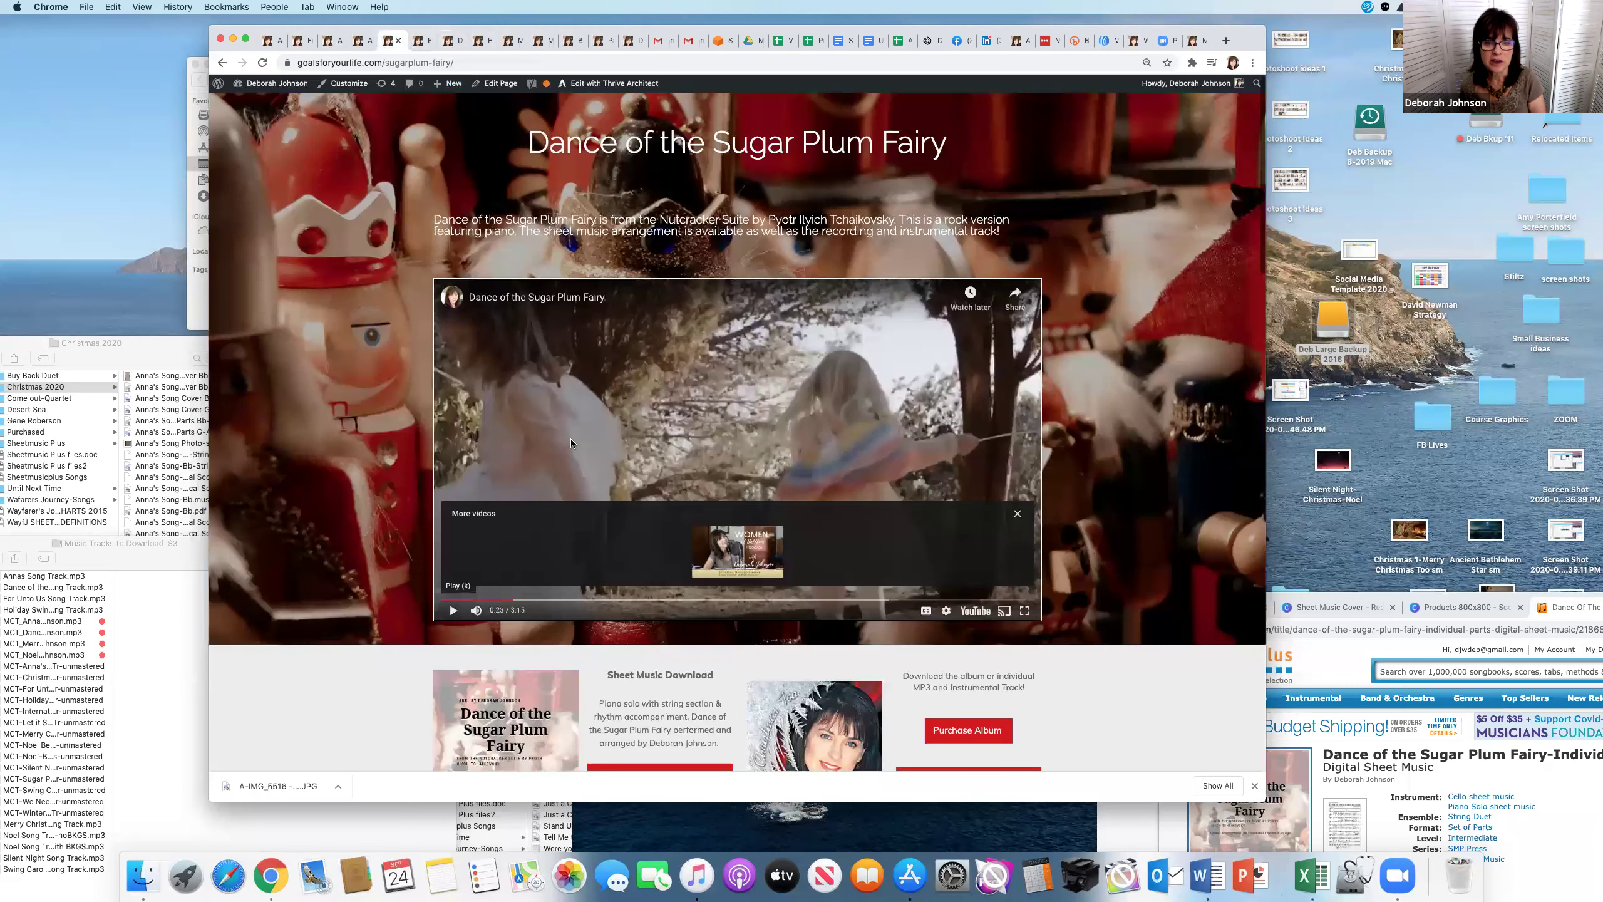
{"action": "scroll", "coordinate": [571, 439], "scroll_direction": "down", "scroll_amount": 3}
{"action": "scroll", "coordinate": [571, 439], "scroll_direction": "up", "scroll_amount": 5}
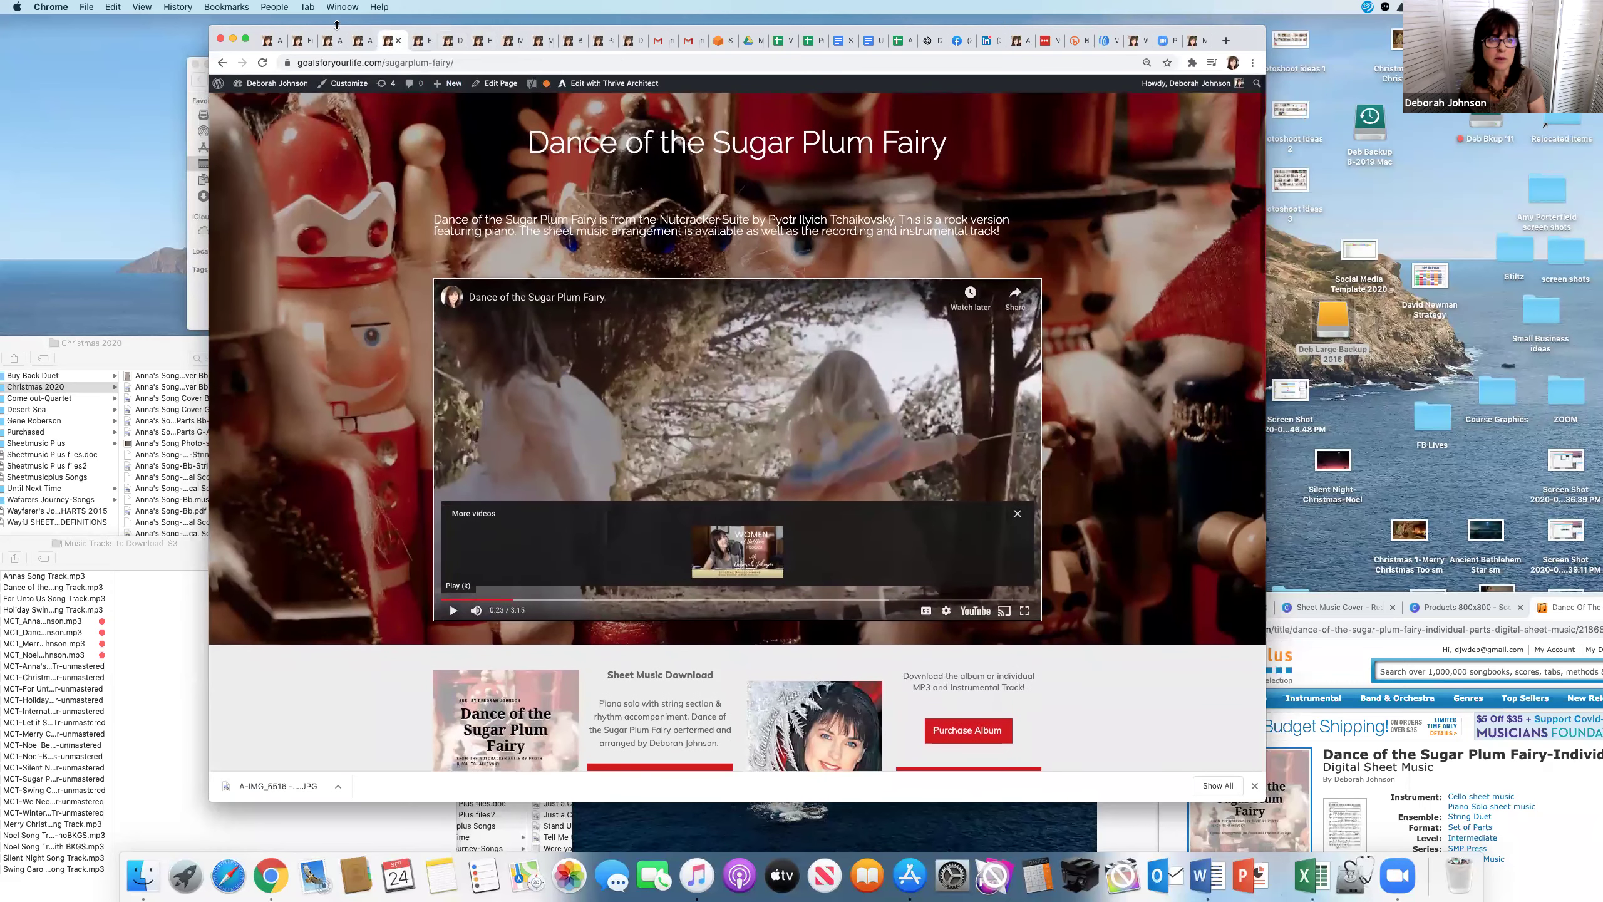
{"action": "left_click", "coordinate": [357, 40]}
{"action": "scroll", "coordinate": [445, 297], "scroll_direction": "down", "scroll_amount": 5}
{"action": "scroll", "coordinate": [444, 297], "scroll_direction": "up", "scroll_amount": 2}
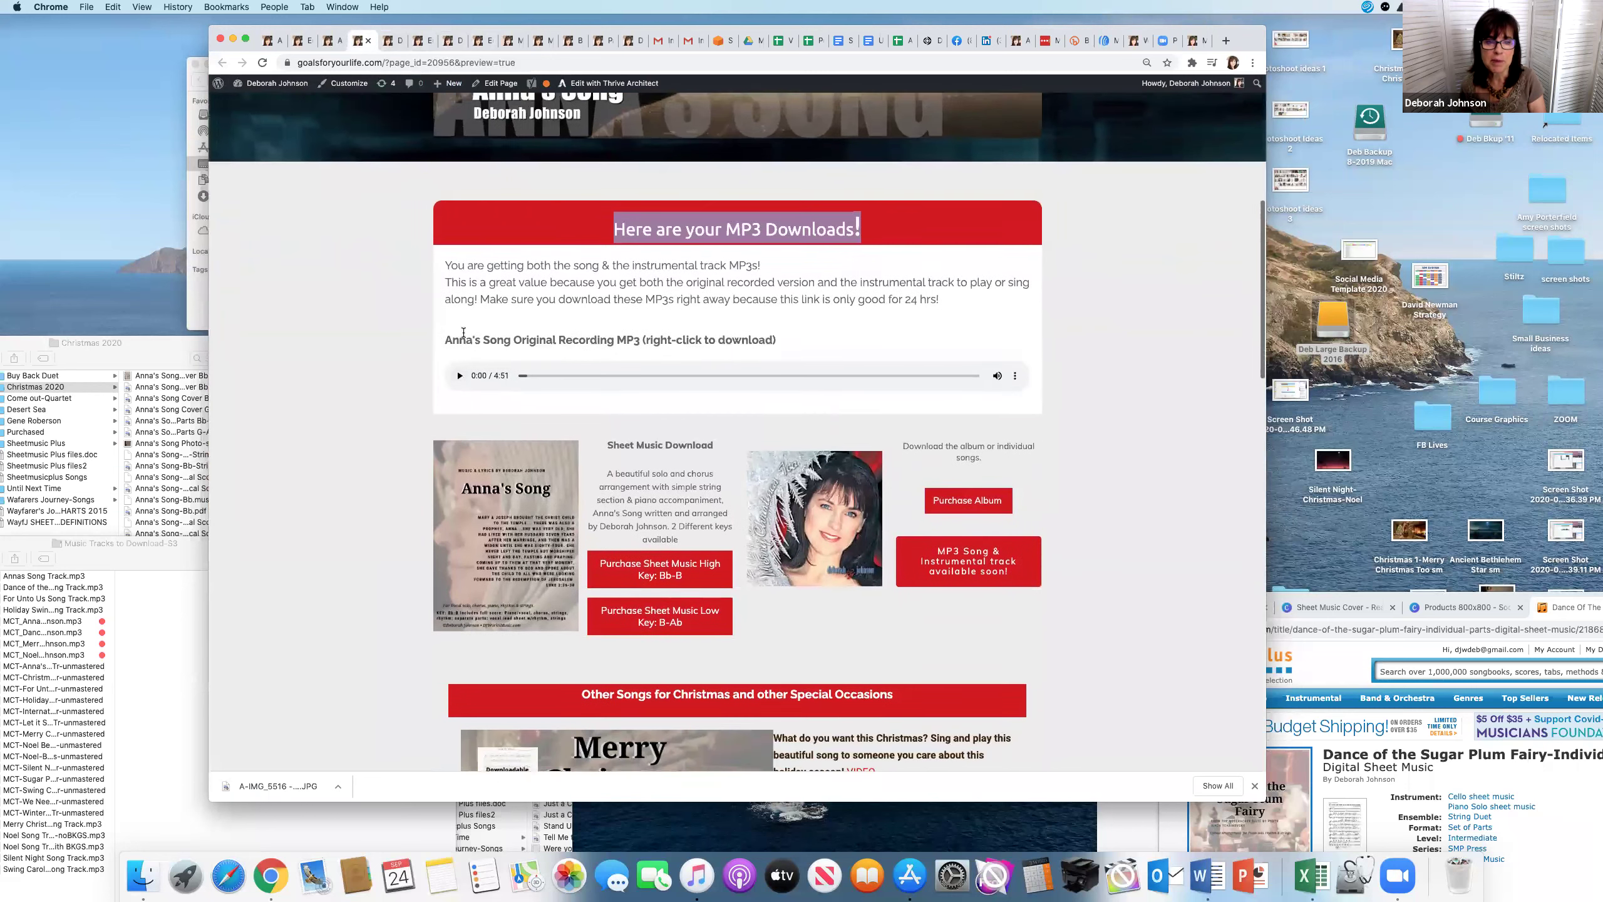
{"action": "left_click_drag", "start_coordinate": [447, 296], "coordinate": [978, 347]}
{"action": "key", "text": "super+c"}
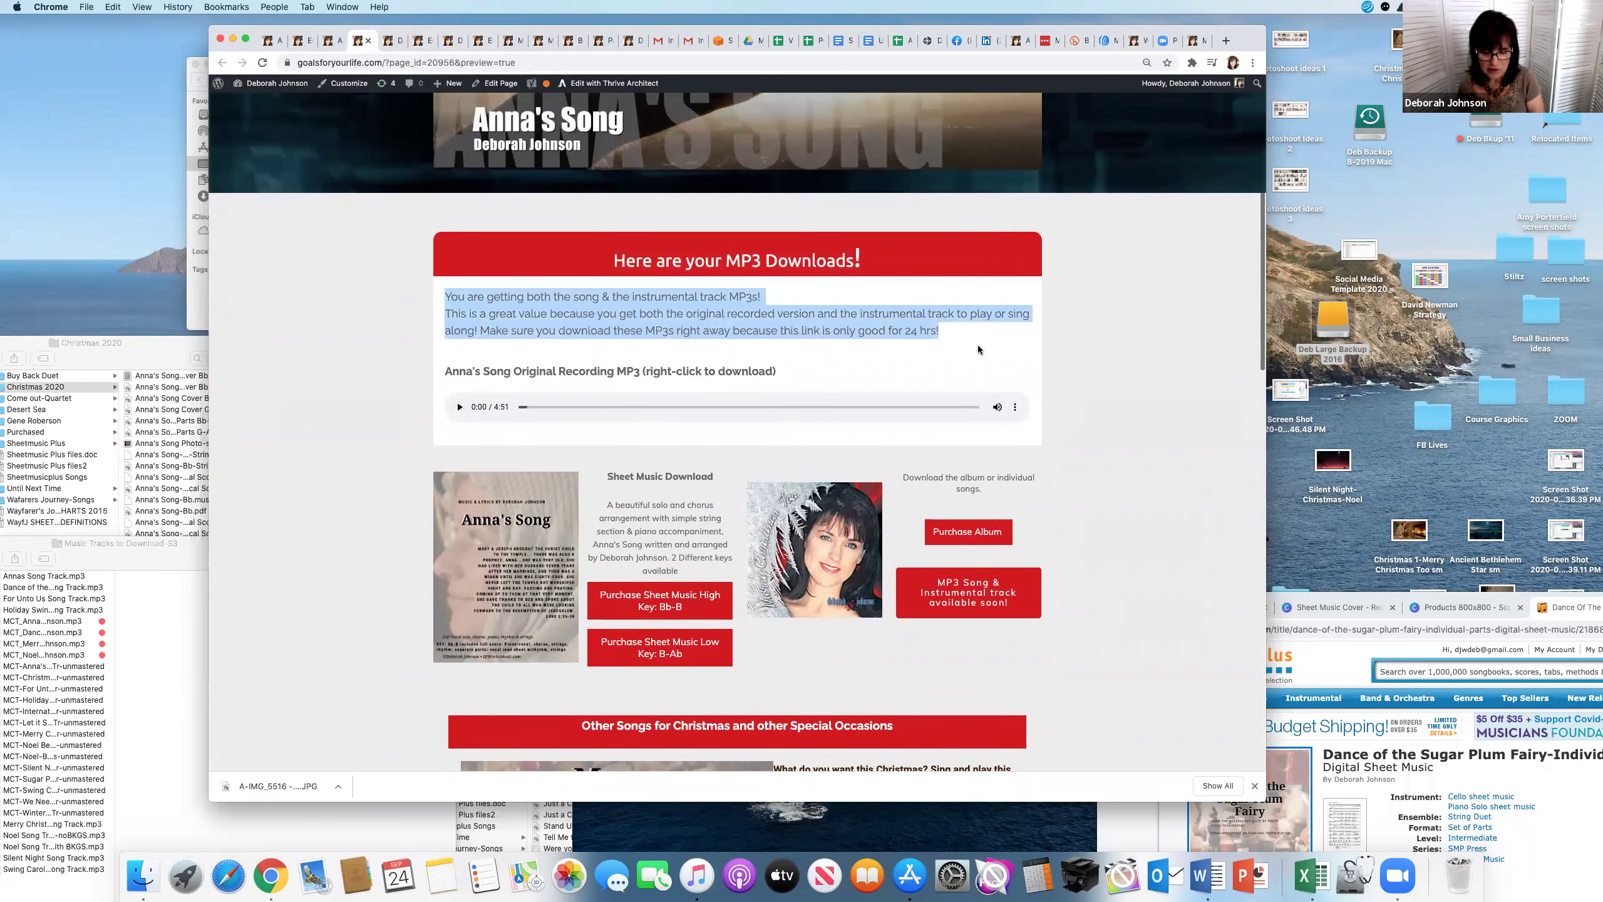
Step: Replace the styled box's placeholder body text in the draft with the copied MP3 description
{"action": "left_click", "coordinate": [394, 42]}
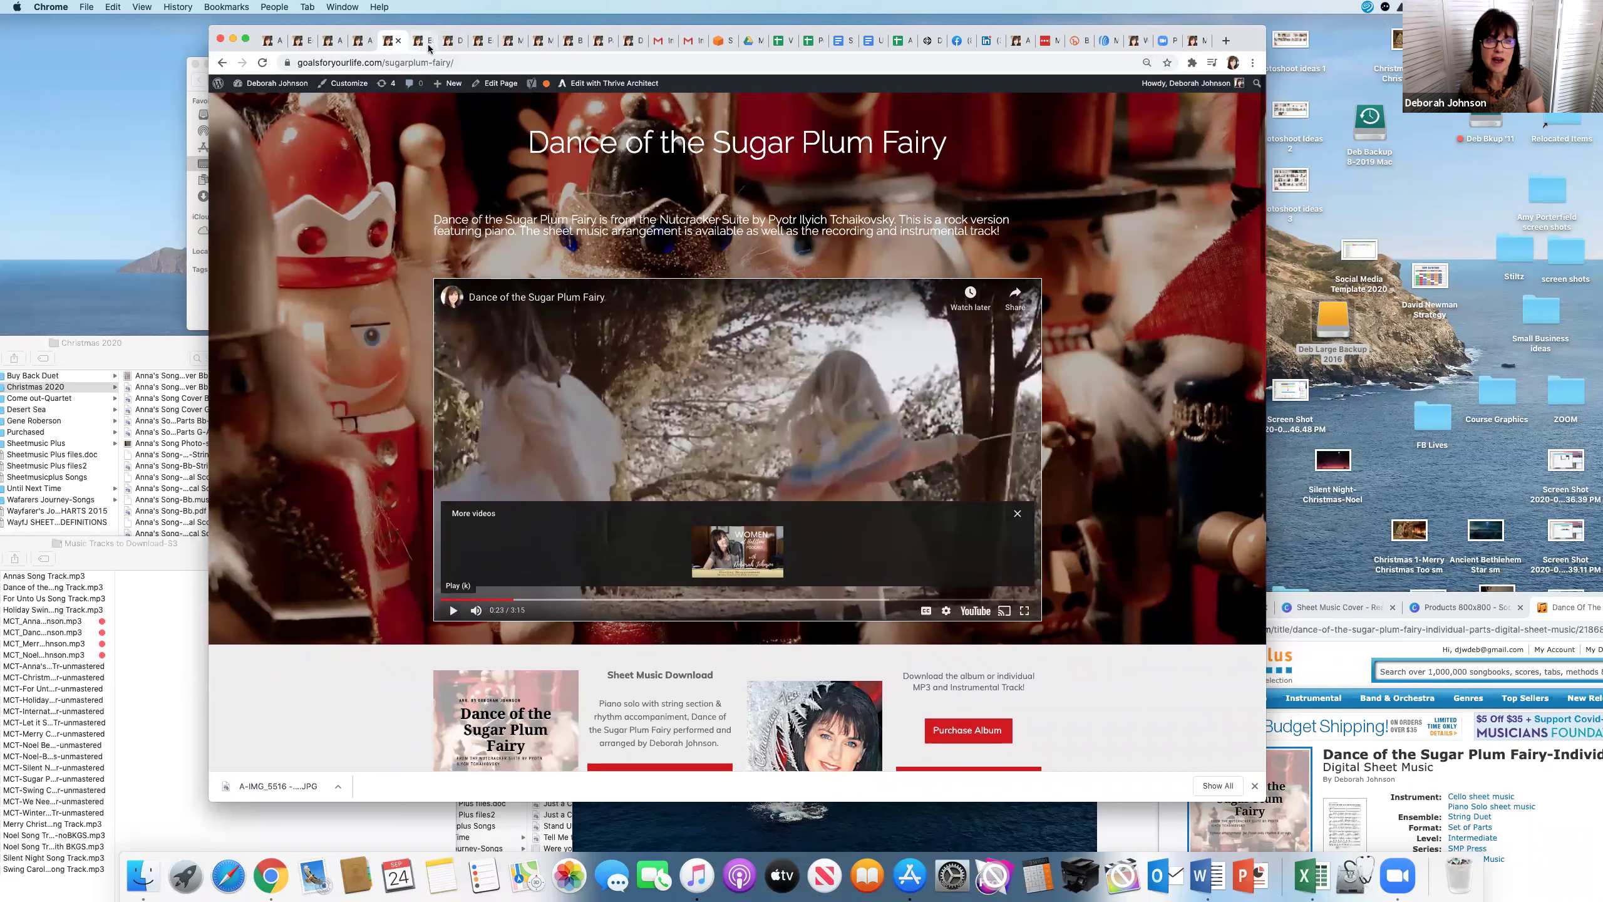
{"action": "left_click", "coordinate": [451, 50]}
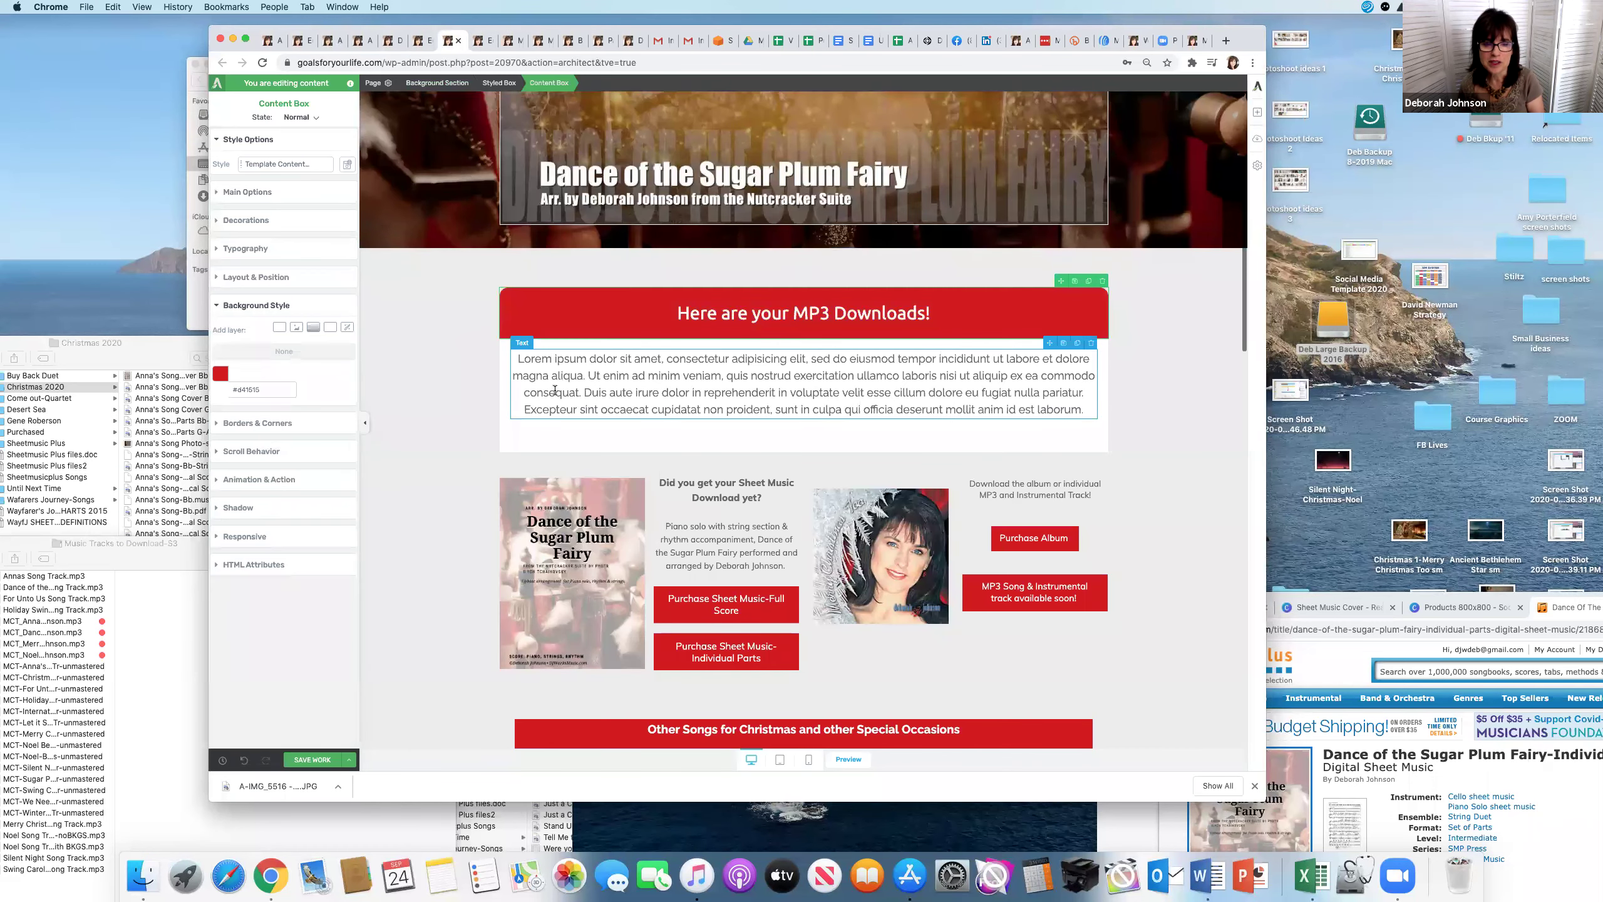
{"action": "left_click_drag", "start_coordinate": [509, 358], "coordinate": [1032, 419]}
{"action": "key", "text": "super+v"}
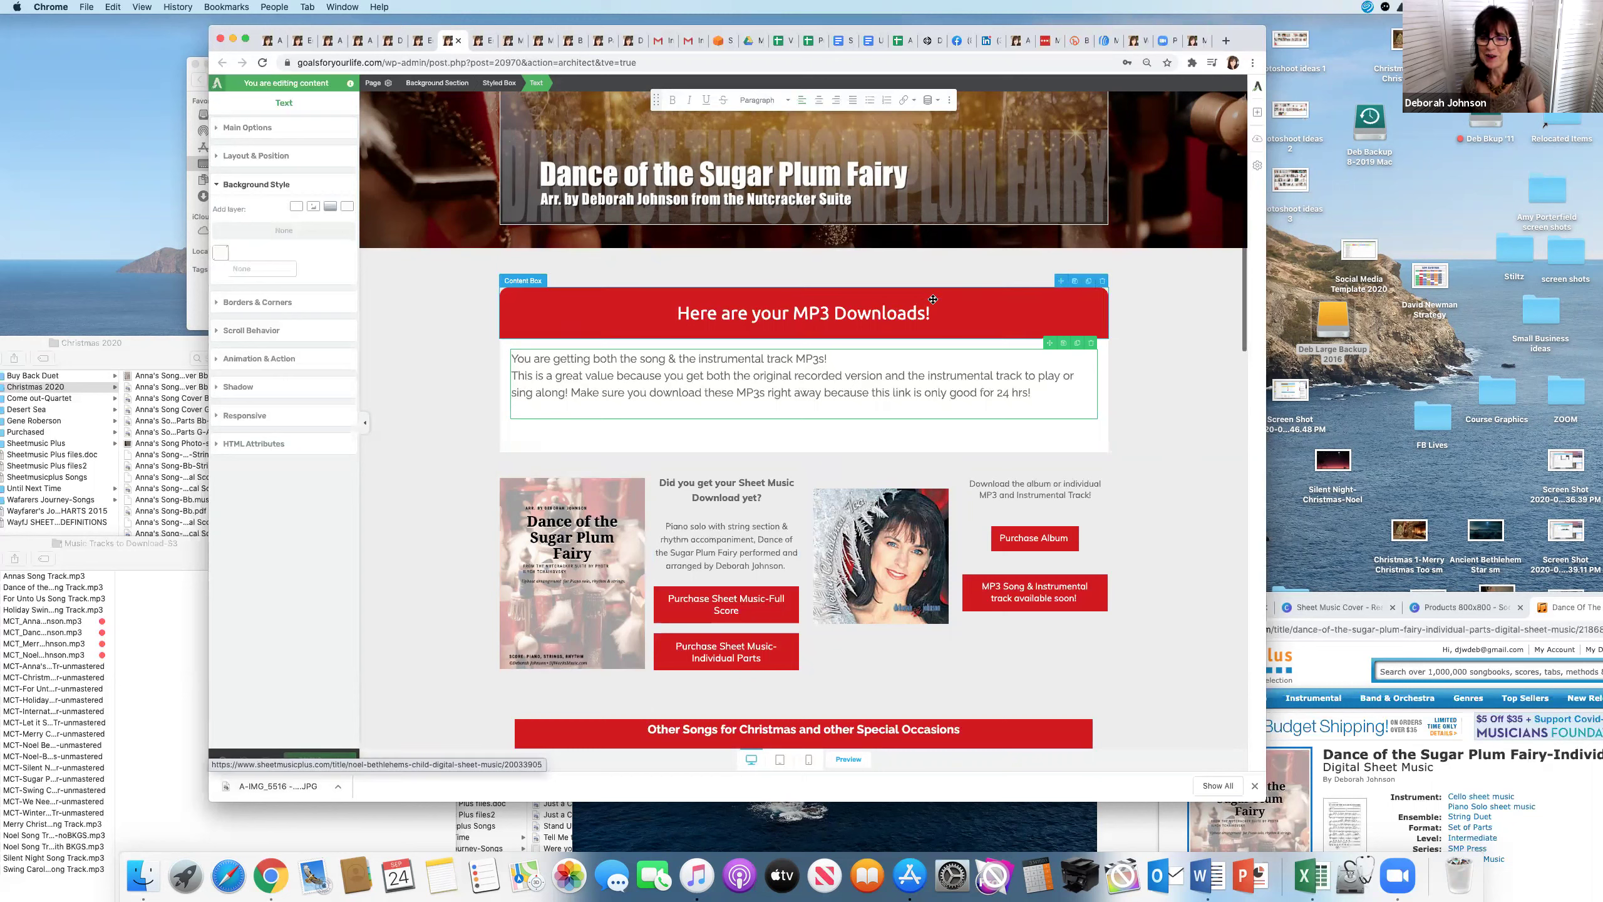
Step: Open the editor's element library, and review the bucket list and the musicdownloads bucket's files in Amazon S3
{"action": "left_click", "coordinate": [1257, 111]}
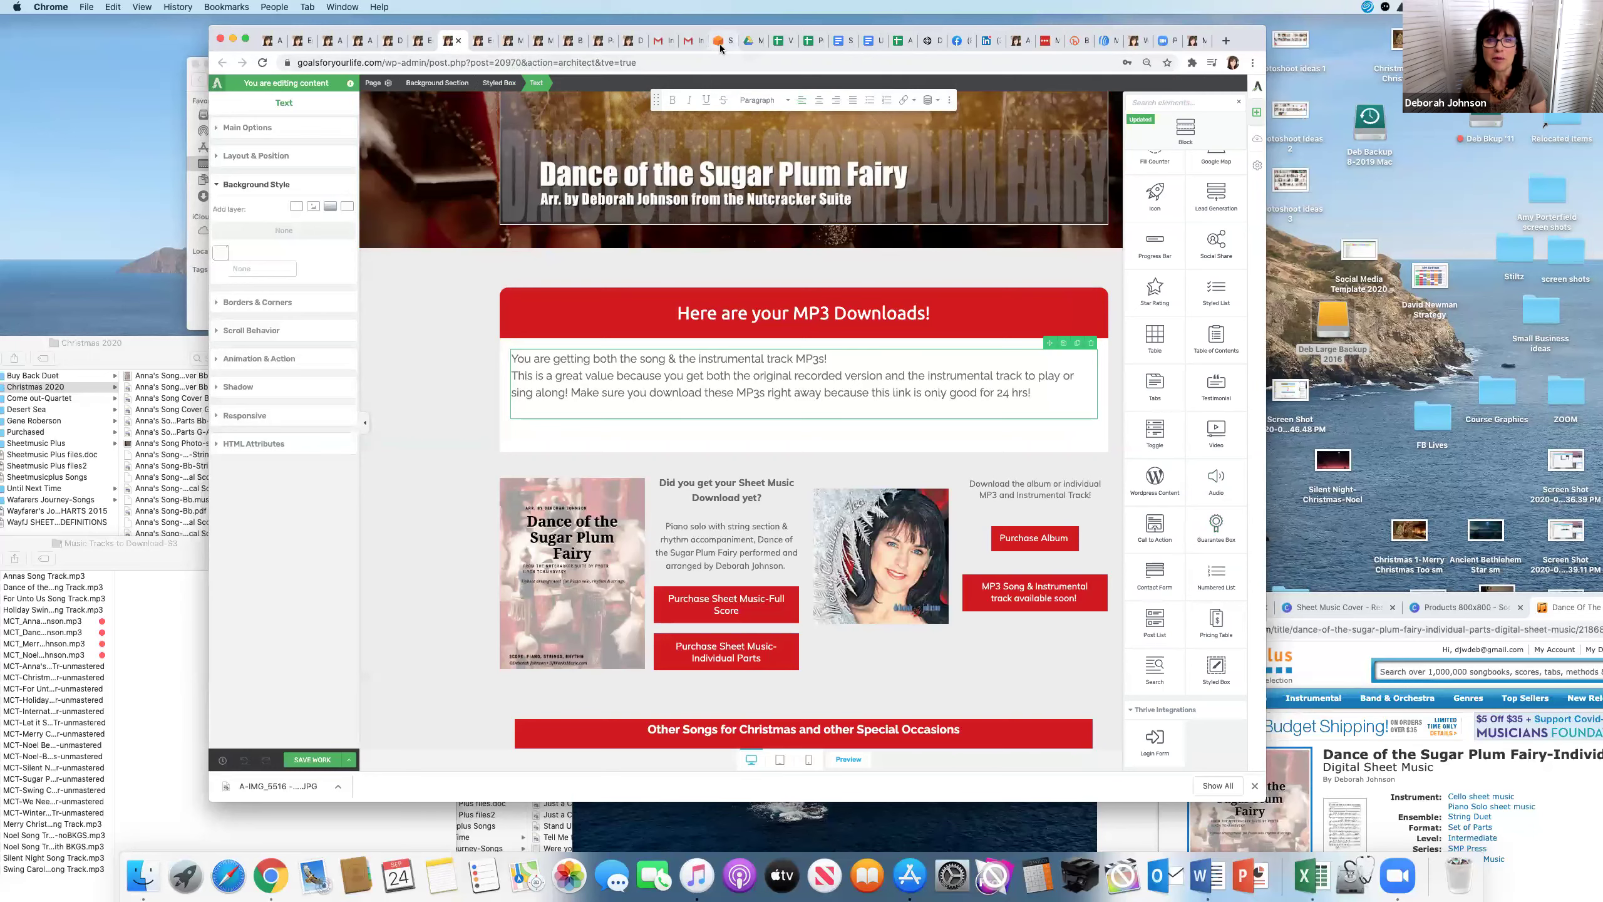
{"action": "left_click", "coordinate": [718, 42]}
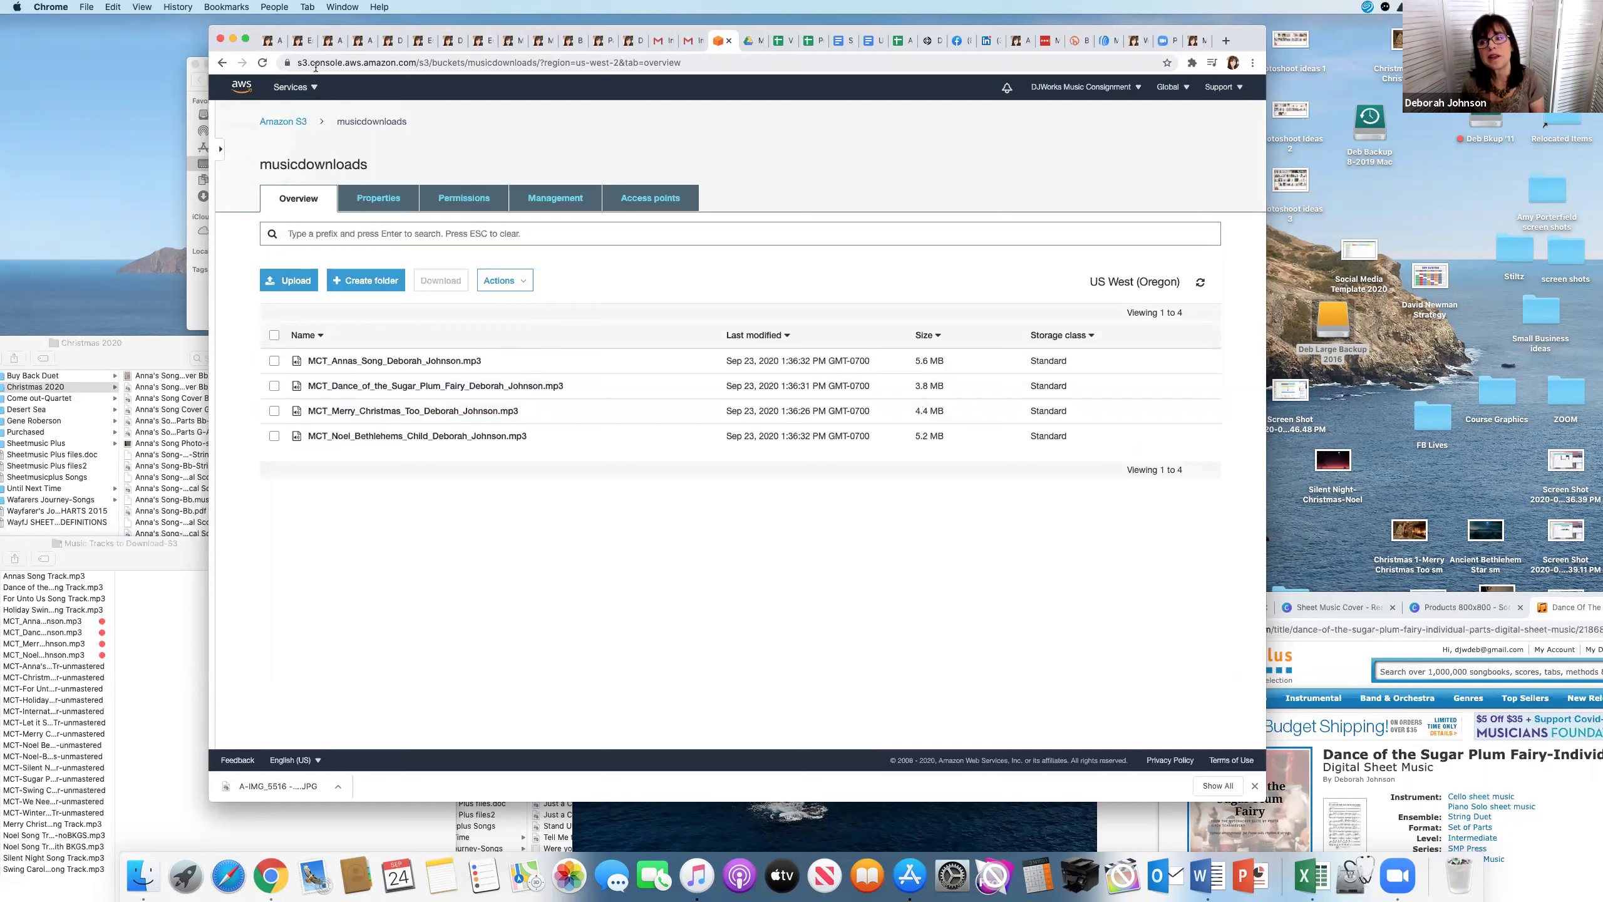
{"action": "left_click", "coordinate": [294, 127]}
{"action": "scroll", "coordinate": [442, 318], "scroll_direction": "down", "scroll_amount": 3}
{"action": "scroll", "coordinate": [455, 325], "scroll_direction": "down", "scroll_amount": 1}
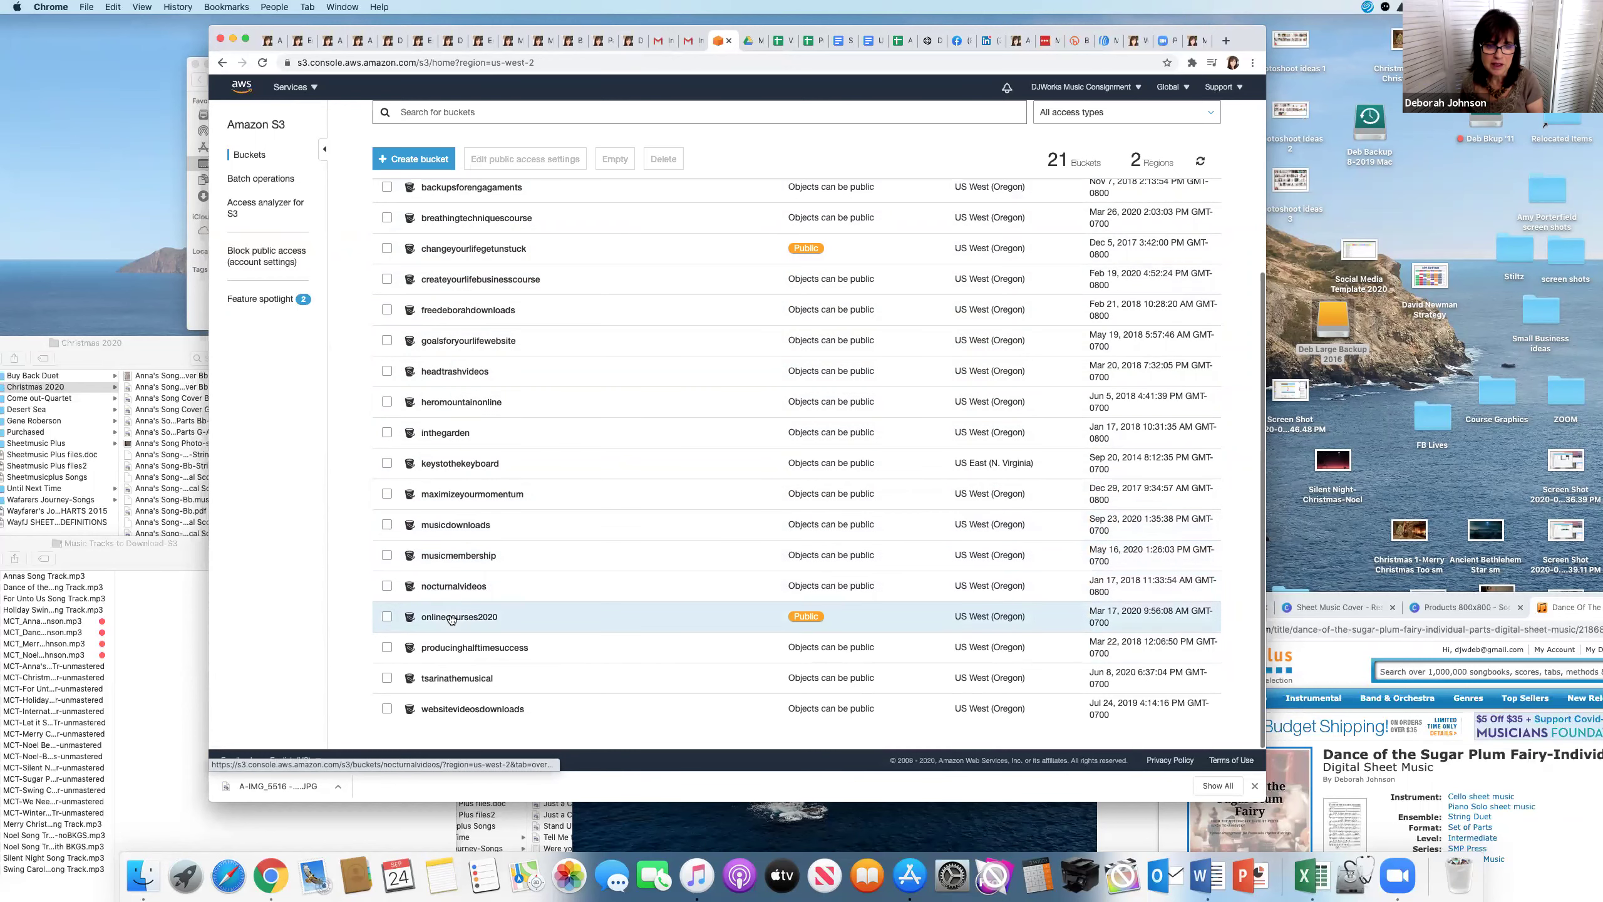
{"action": "left_click", "coordinate": [456, 524]}
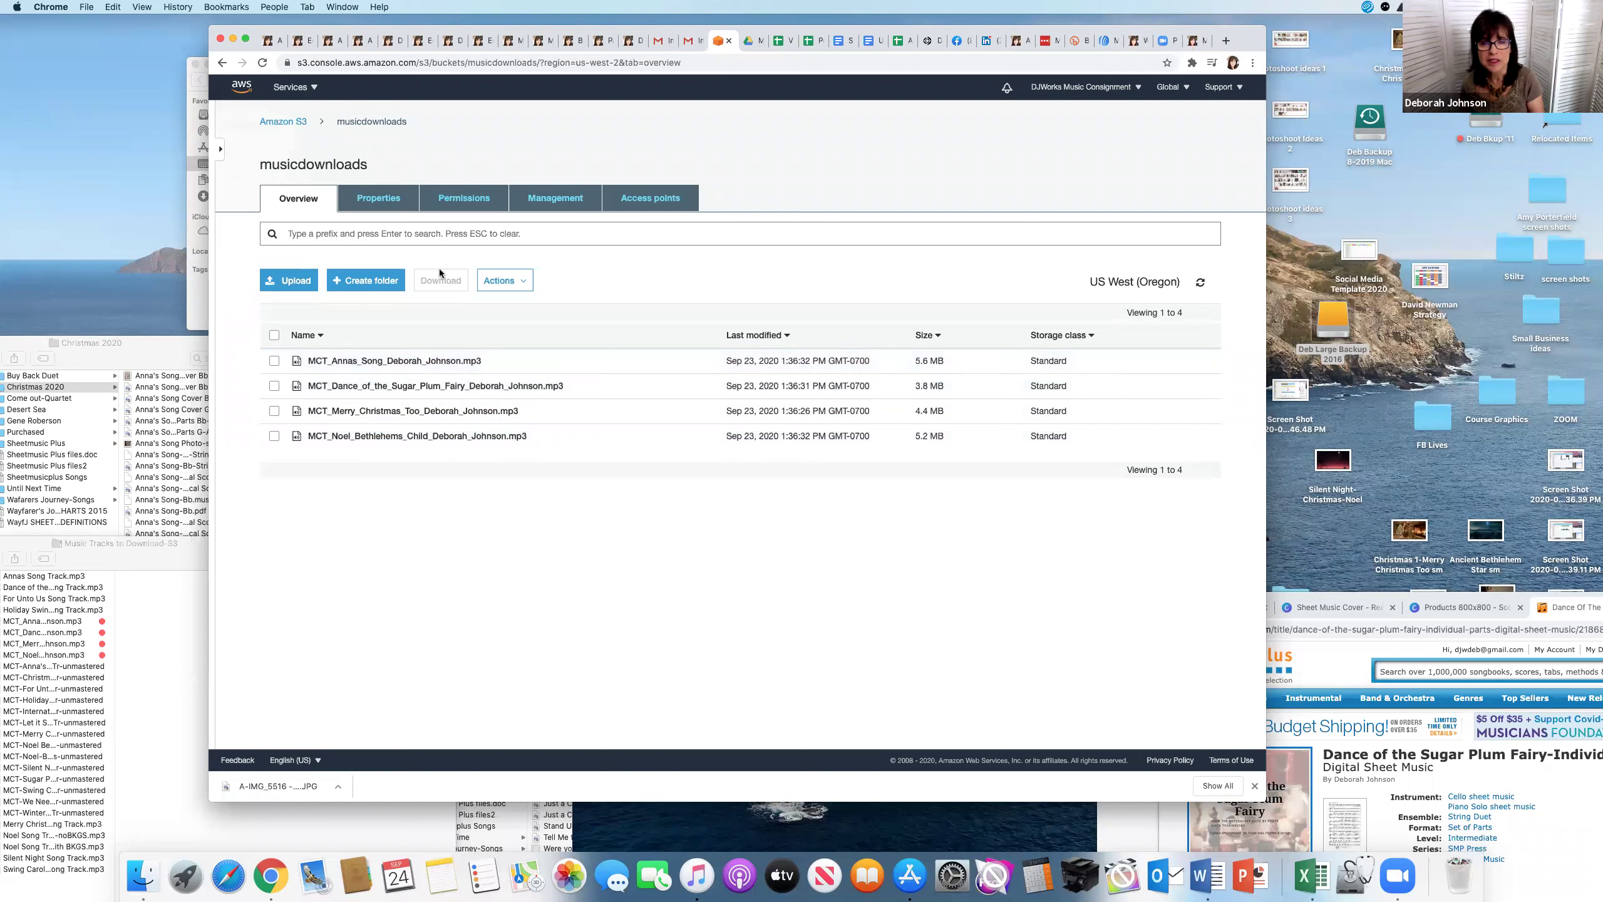
Step: Insert an Audio element below the MP3 description inside the draft's styled box
{"action": "left_click", "coordinate": [450, 42]}
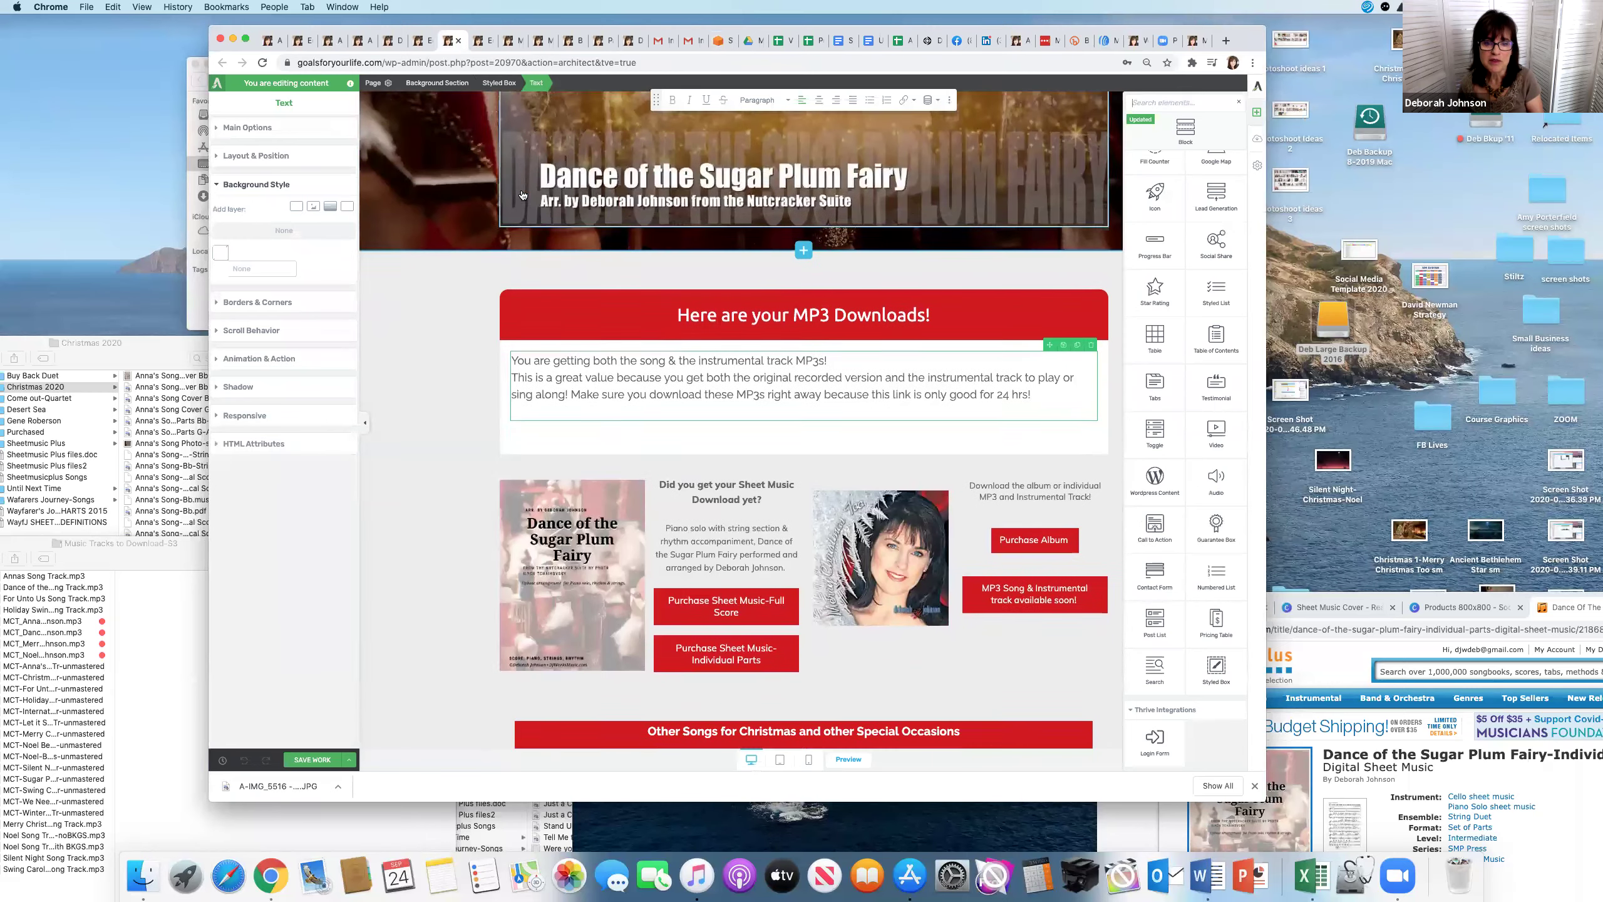
{"action": "scroll", "coordinate": [715, 347], "scroll_direction": "down", "scroll_amount": 2}
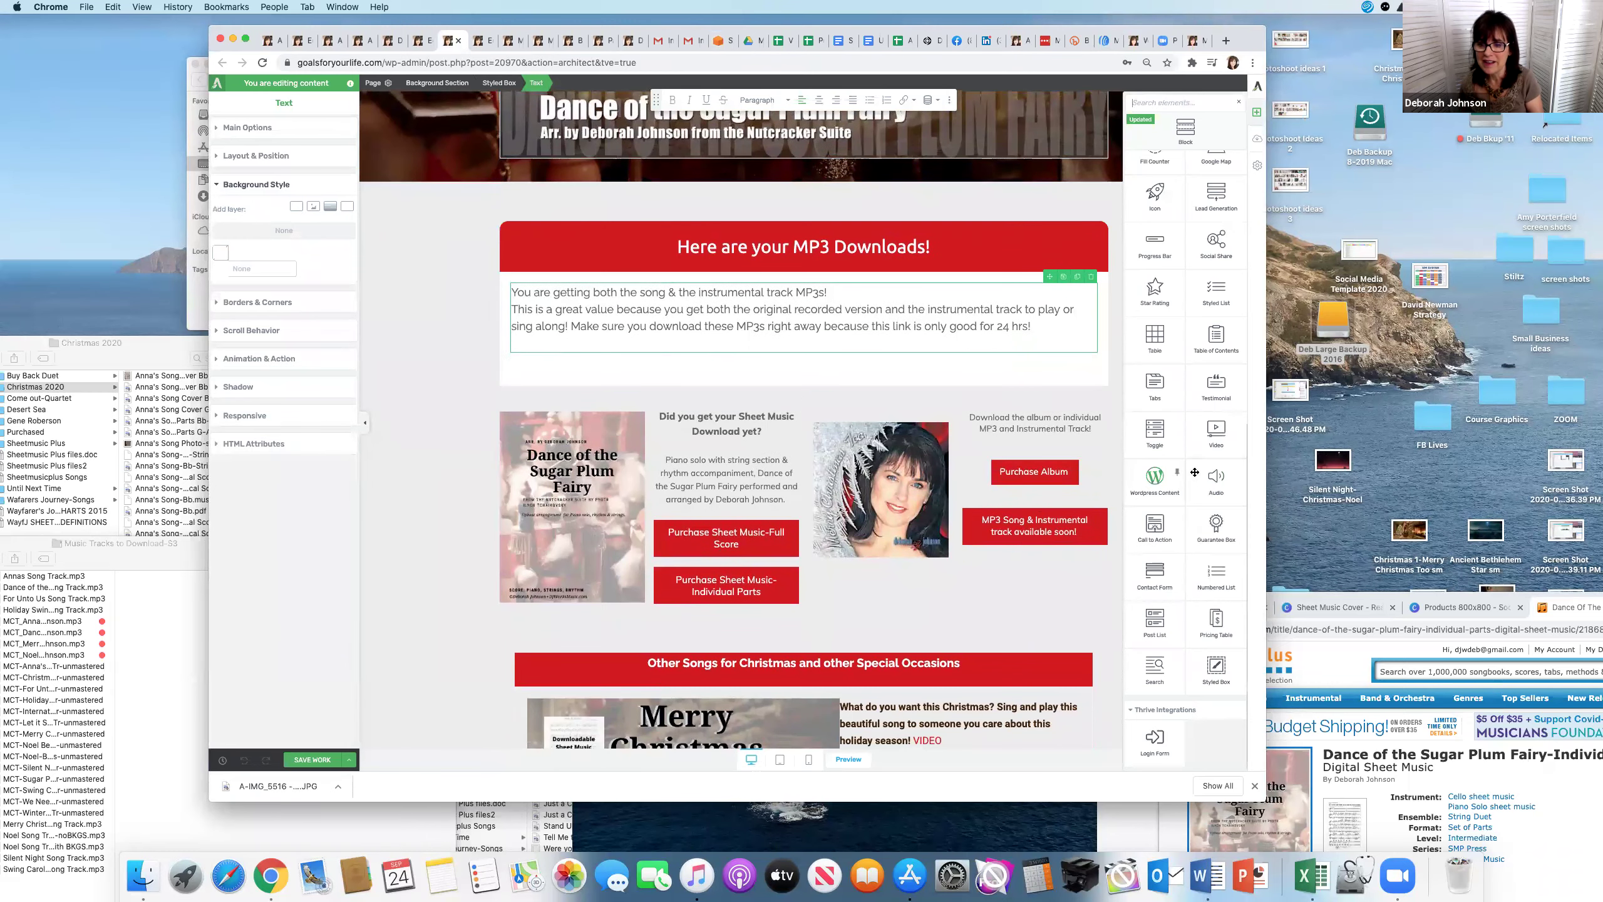
{"action": "left_click_drag", "start_coordinate": [1217, 477], "coordinate": [865, 352]}
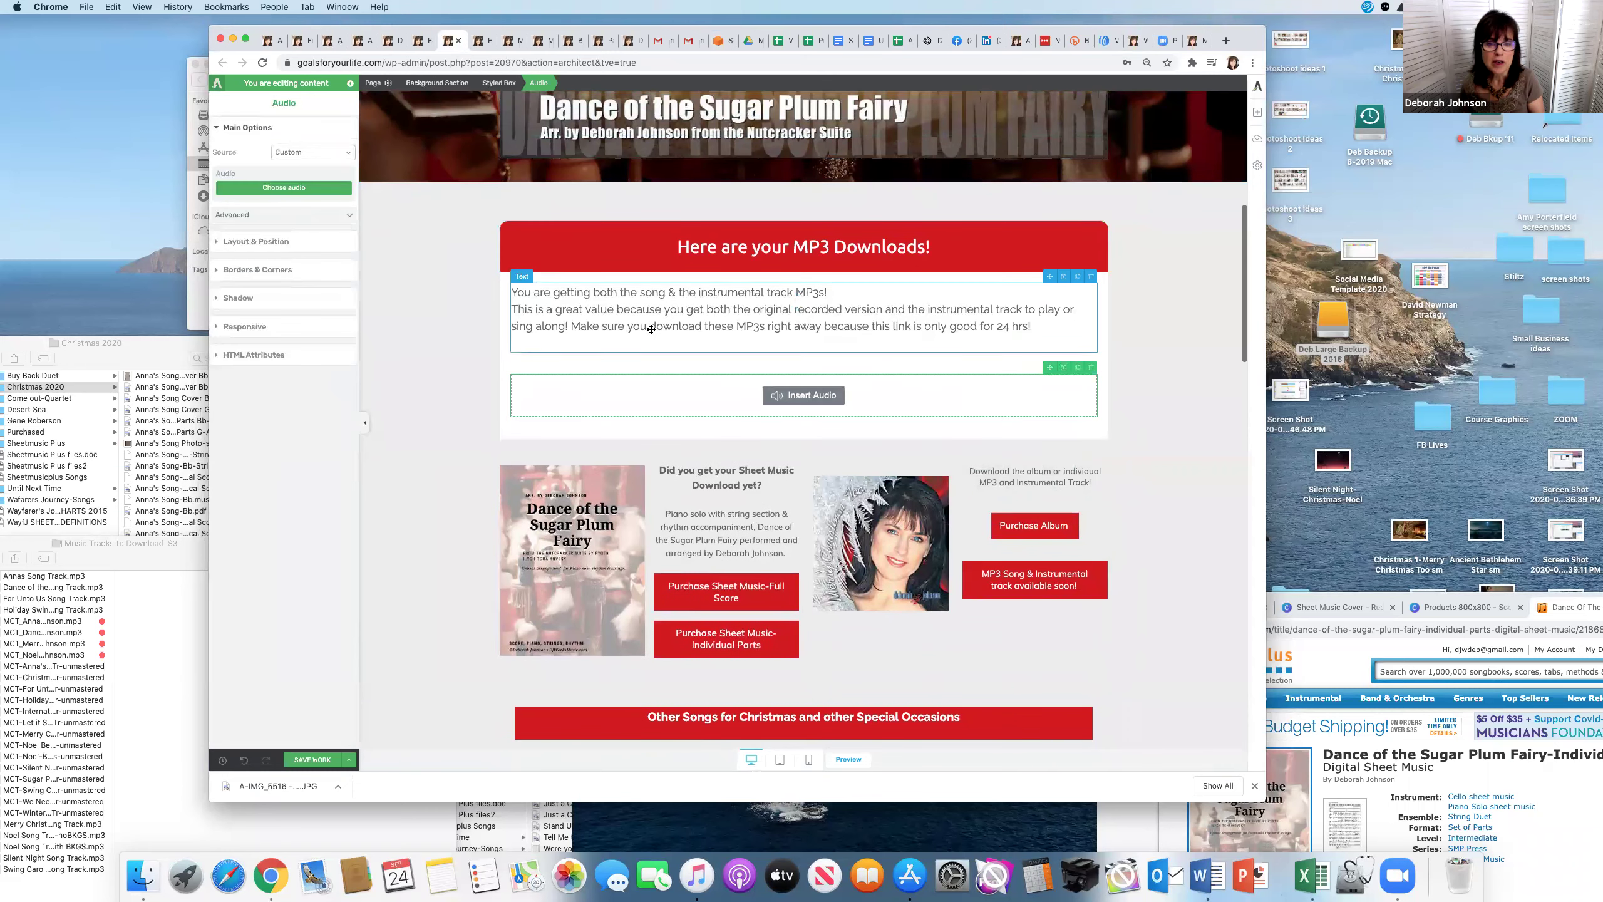
{"action": "left_click", "coordinate": [290, 192]}
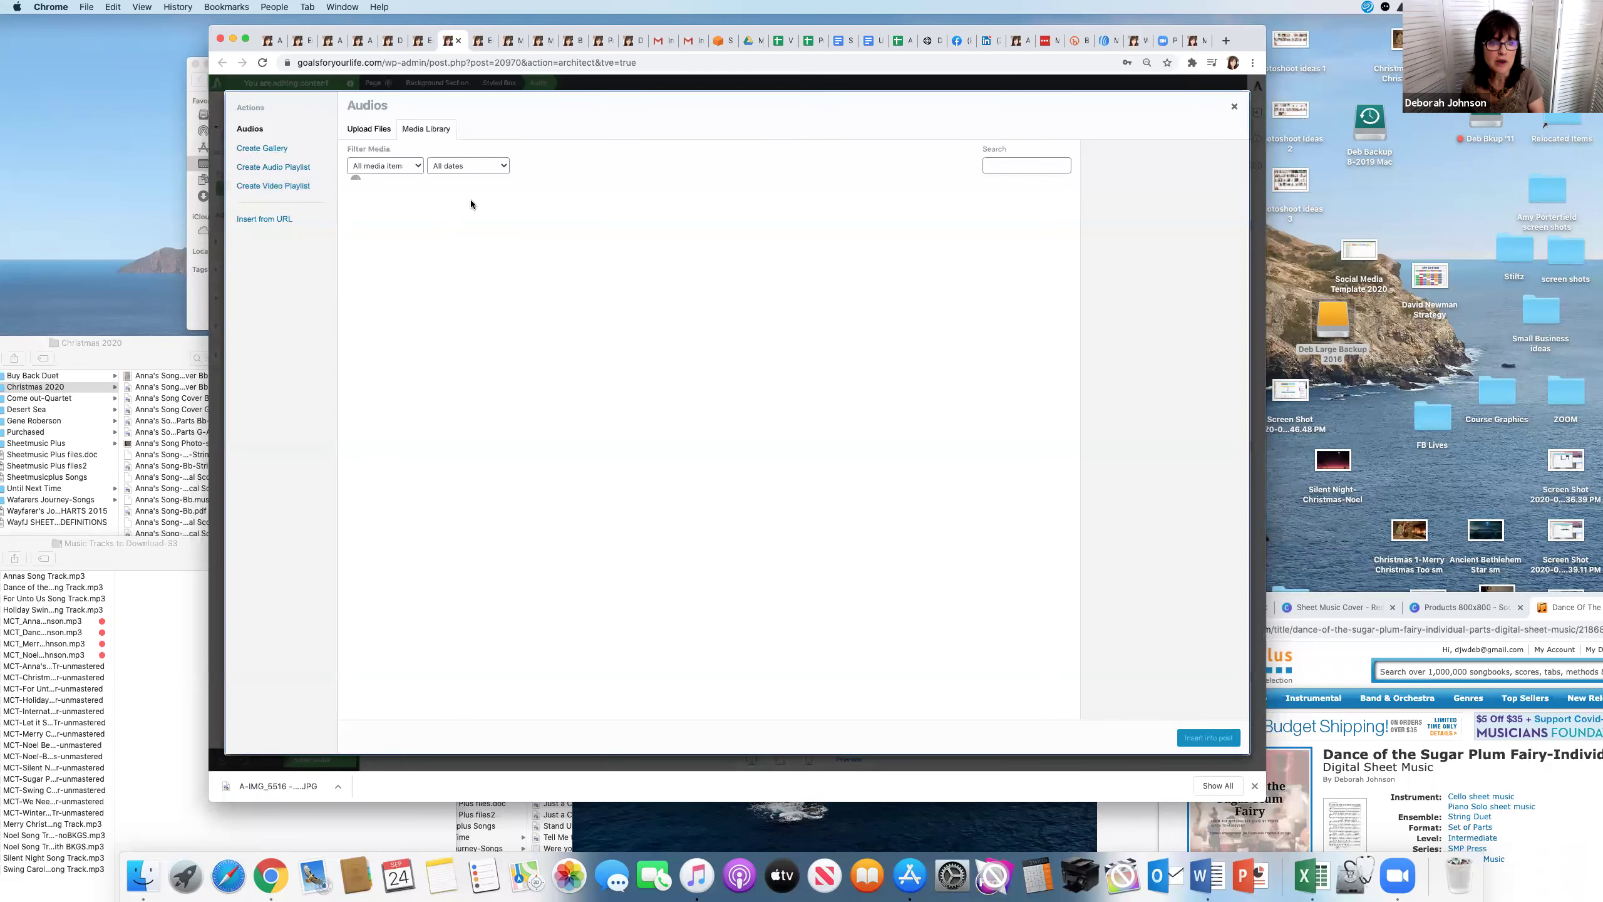
{"action": "left_click", "coordinate": [285, 219]}
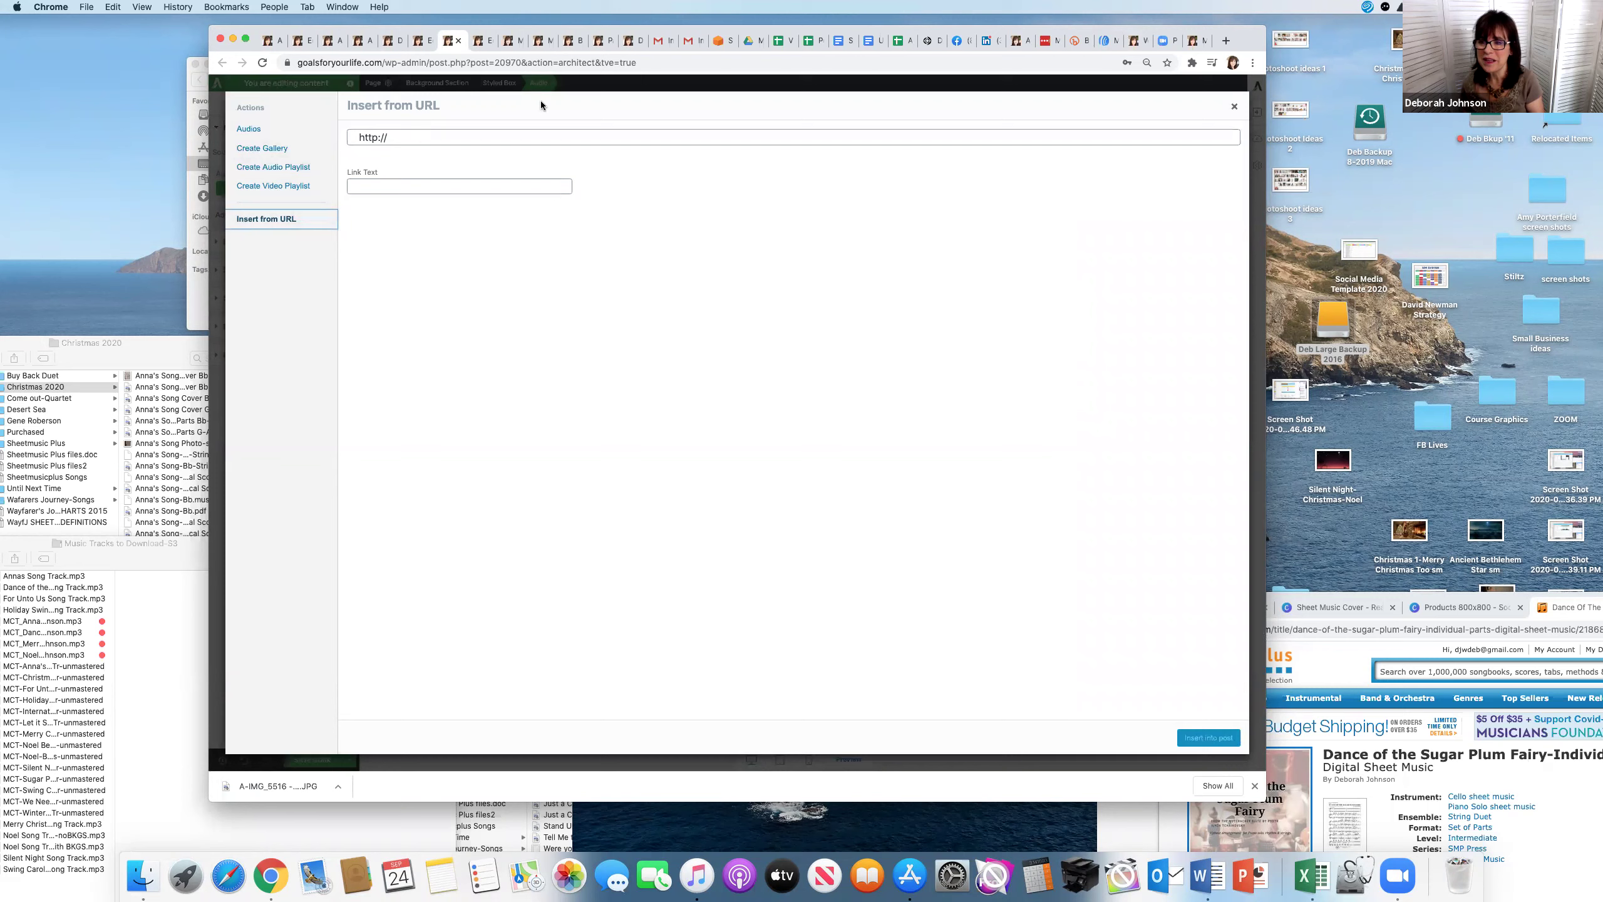
{"action": "left_click", "coordinate": [717, 42]}
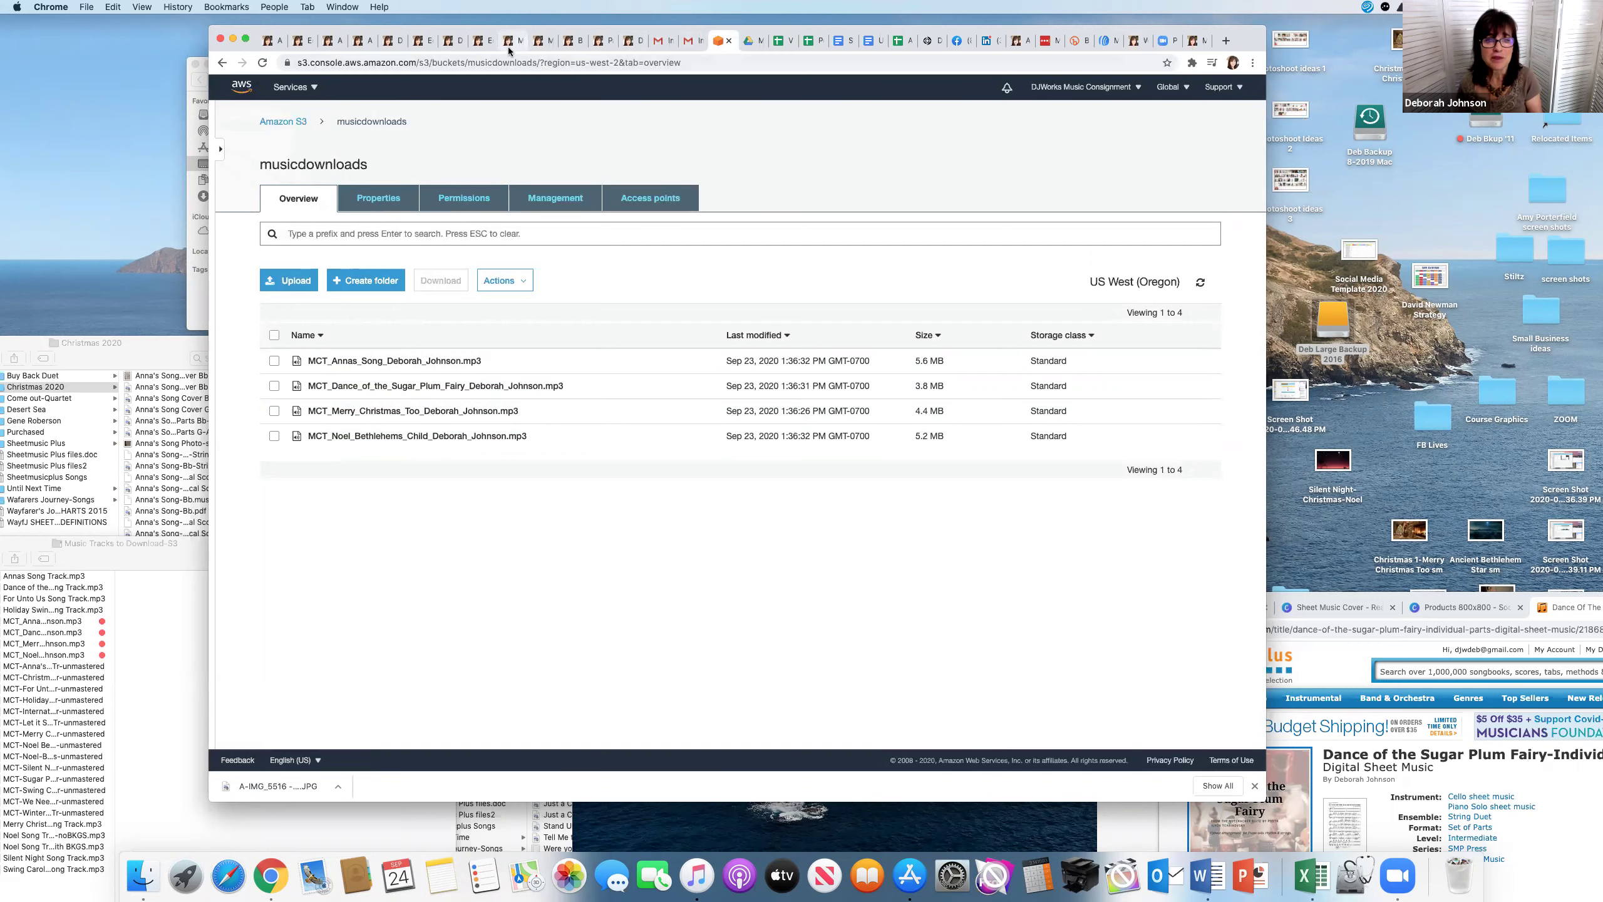
{"action": "left_click", "coordinate": [453, 42]}
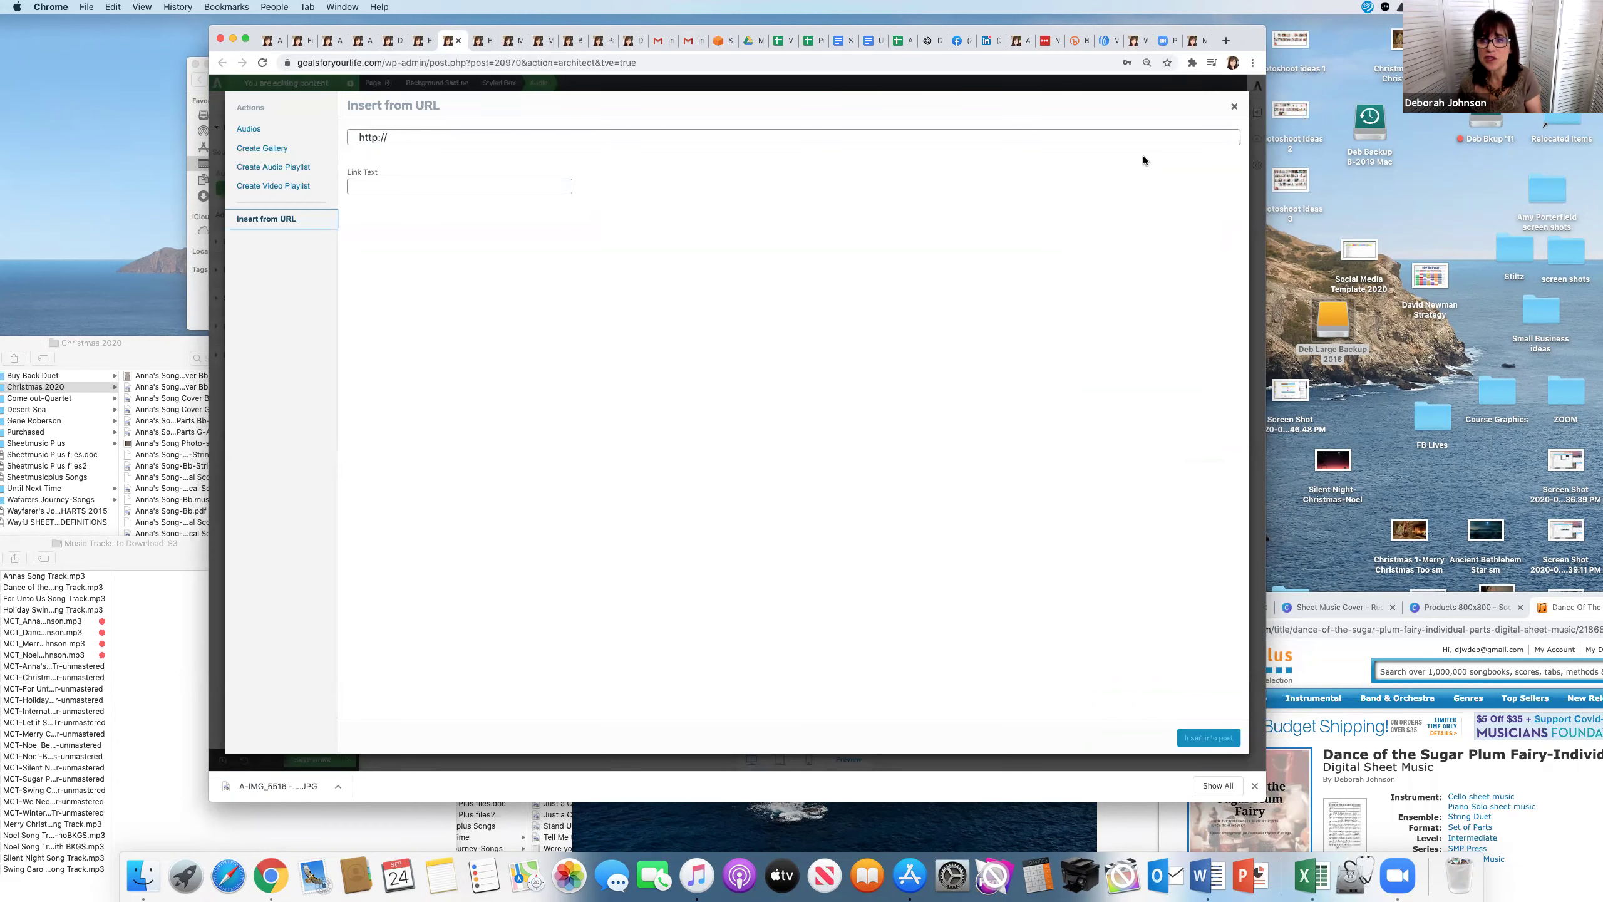
{"action": "left_click", "coordinate": [1232, 108]}
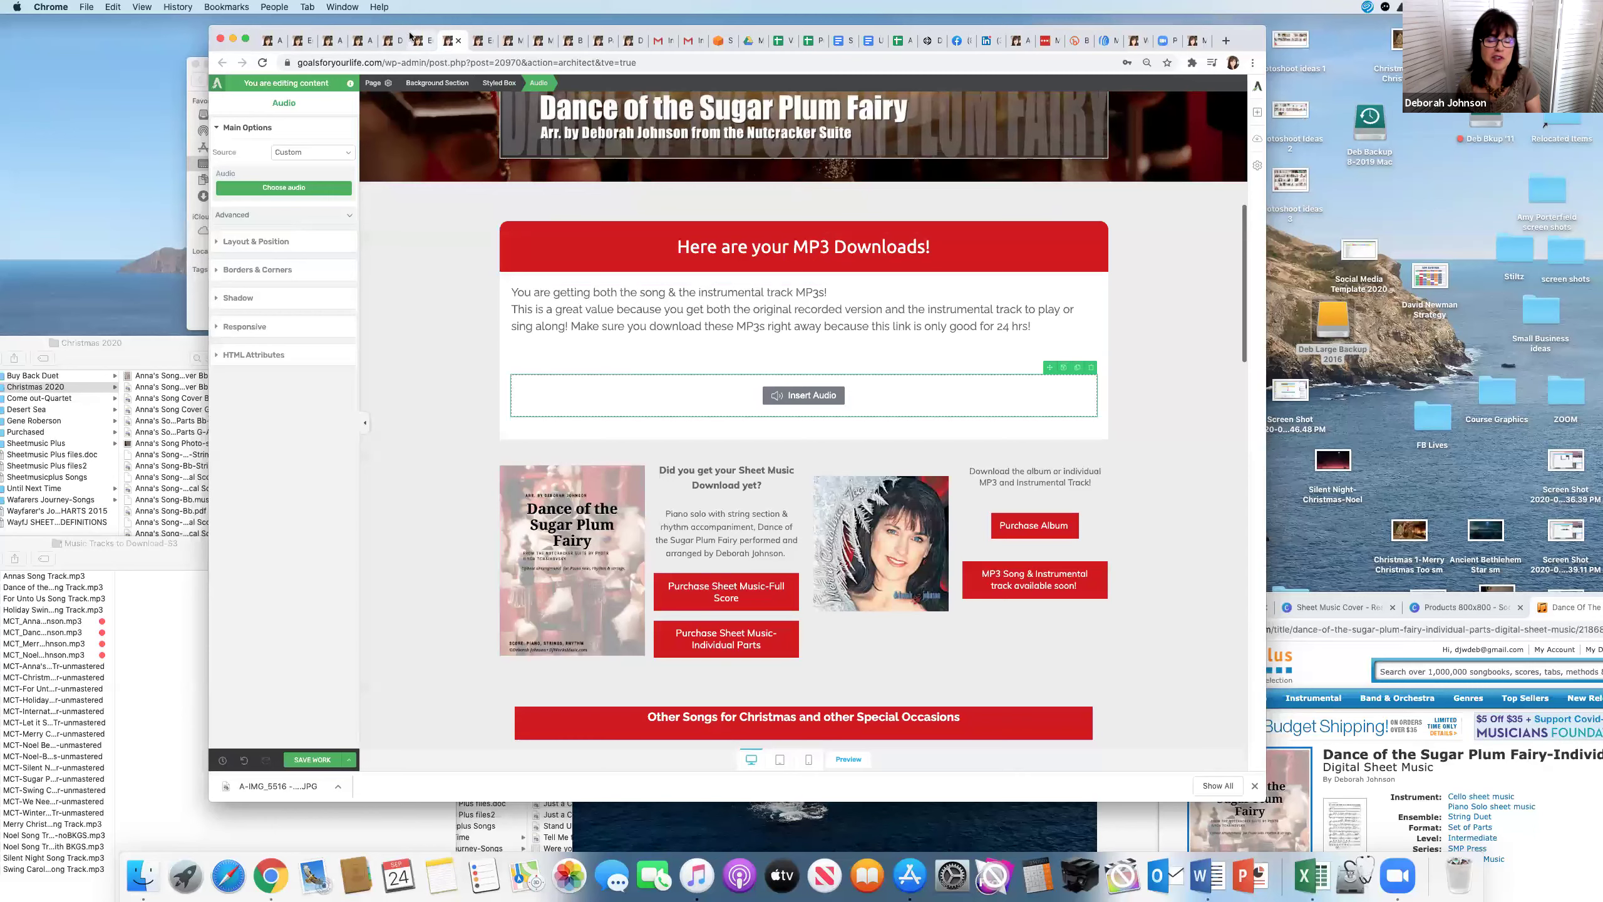
Step: Copy the "Anna's Song Original Recording MP3 (right-click to download)" caption from the Anna's Song Downloads page in the editor
{"action": "left_click", "coordinate": [392, 44]}
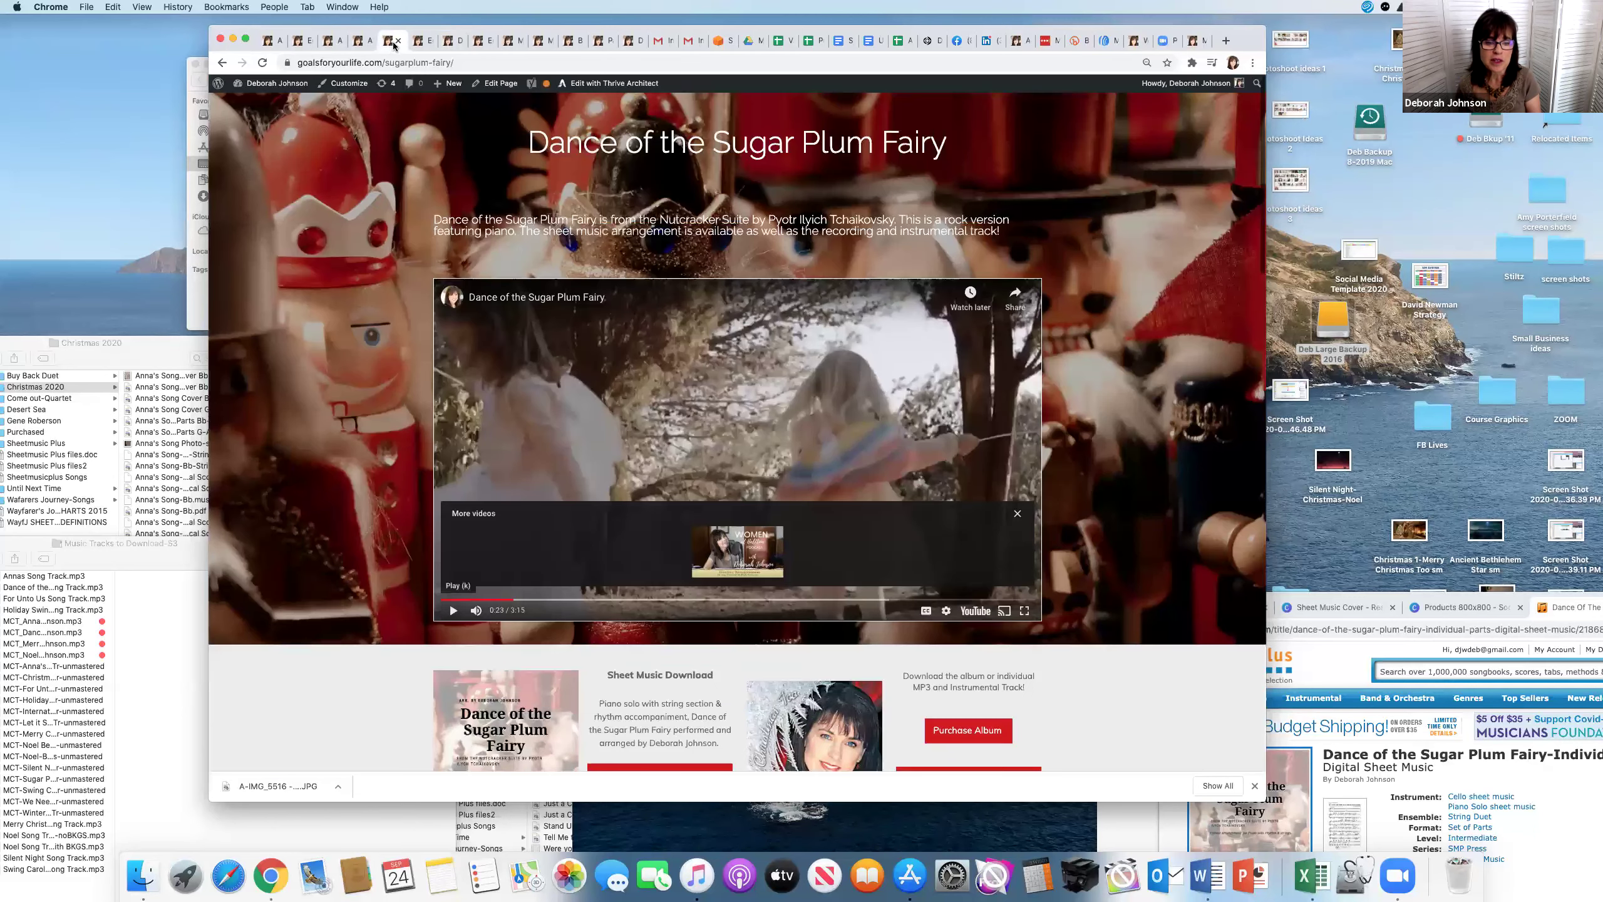
{"action": "left_click", "coordinate": [359, 41]}
{"action": "scroll", "coordinate": [563, 291], "scroll_direction": "down", "scroll_amount": 2}
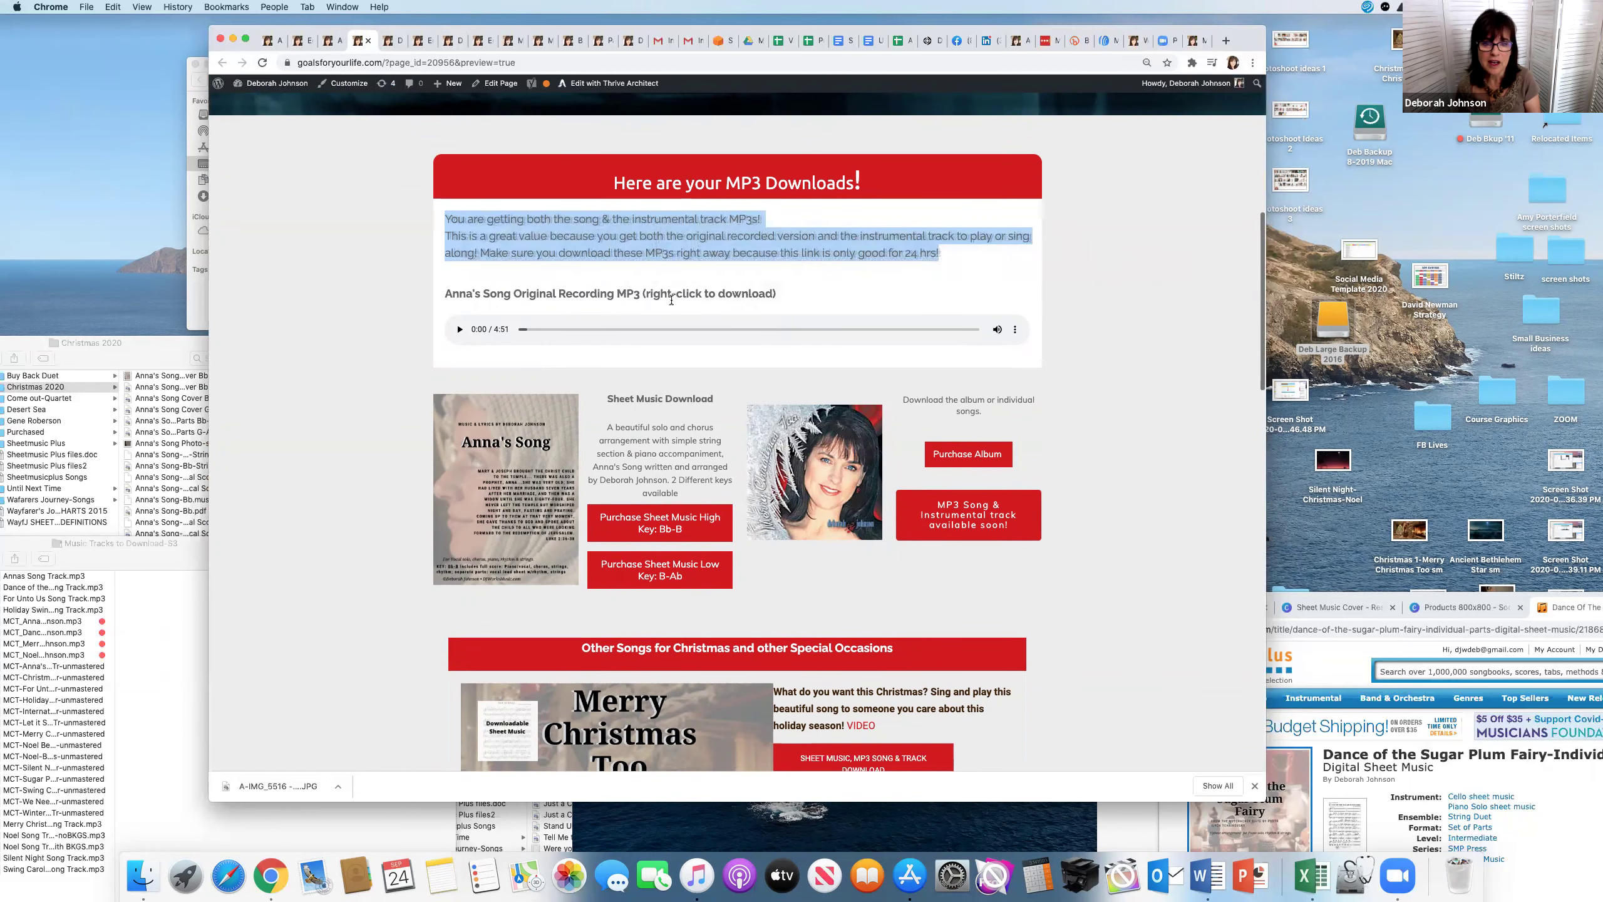
{"action": "left_click", "coordinate": [742, 296]}
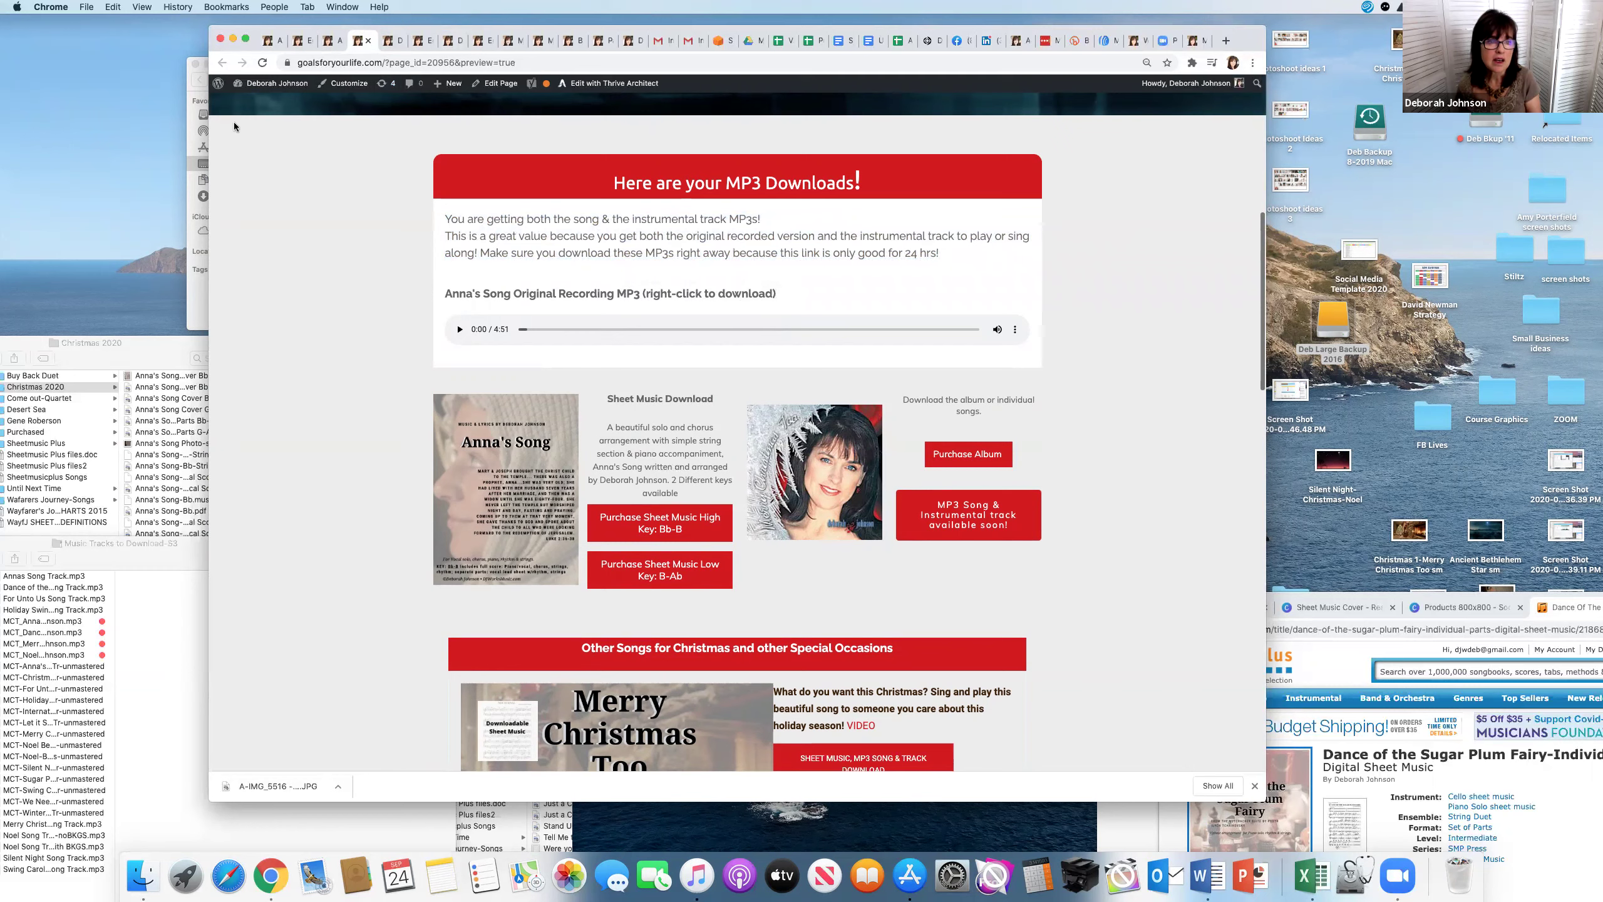
{"action": "left_click", "coordinate": [328, 41]}
{"action": "scroll", "coordinate": [628, 330], "scroll_direction": "up", "scroll_amount": 10}
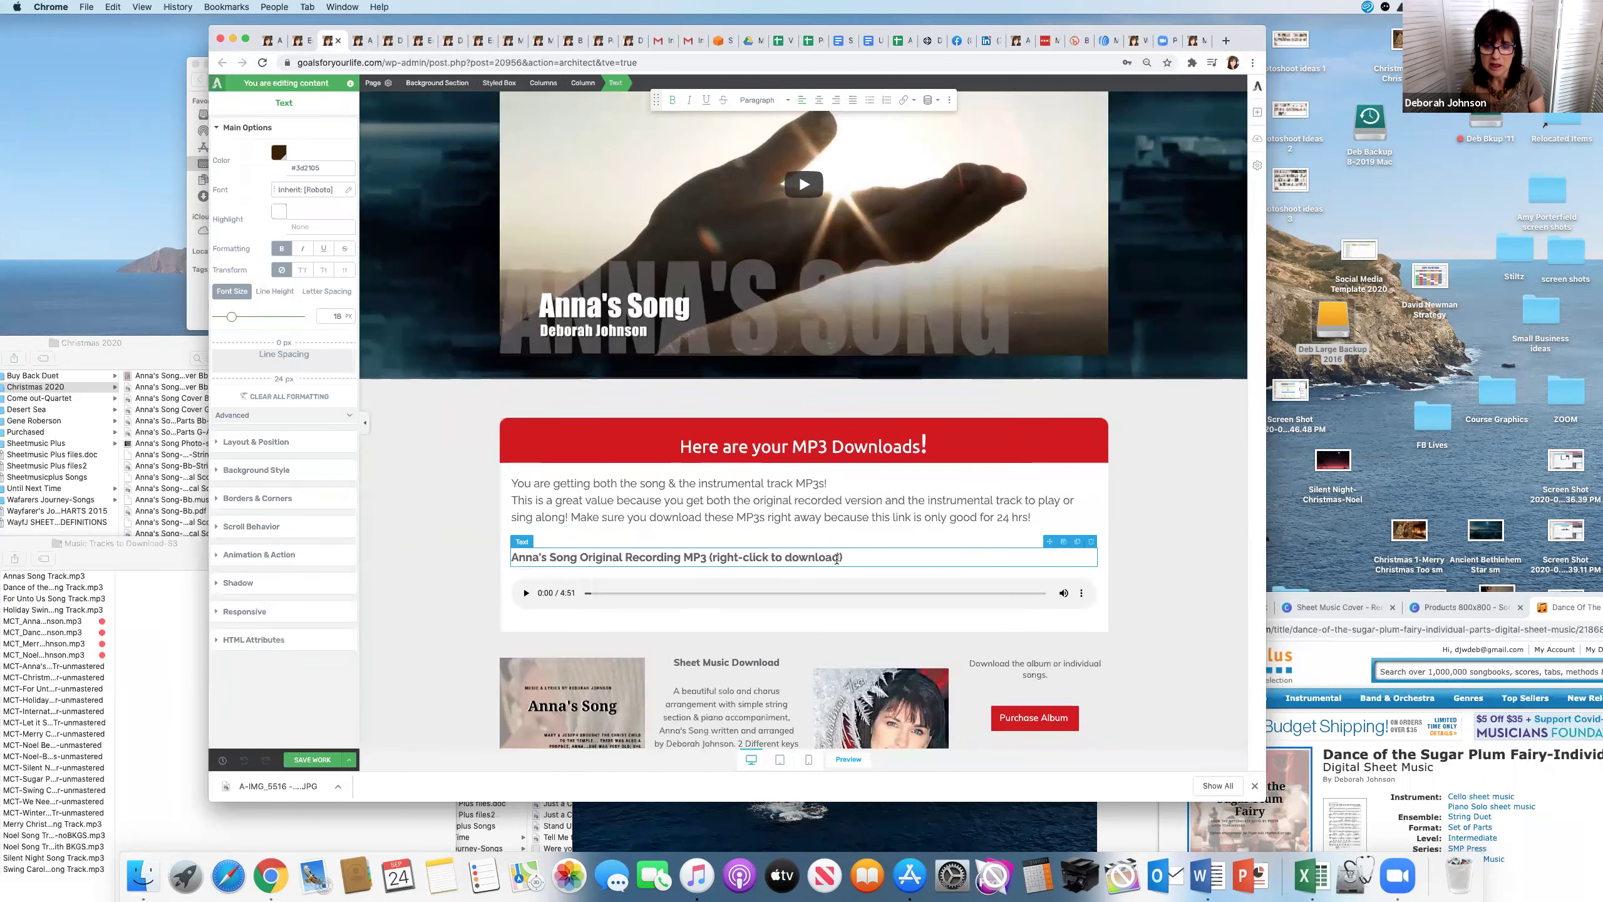
{"action": "left_click_drag", "start_coordinate": [839, 558], "coordinate": [512, 558]}
{"action": "key", "text": "super+c"}
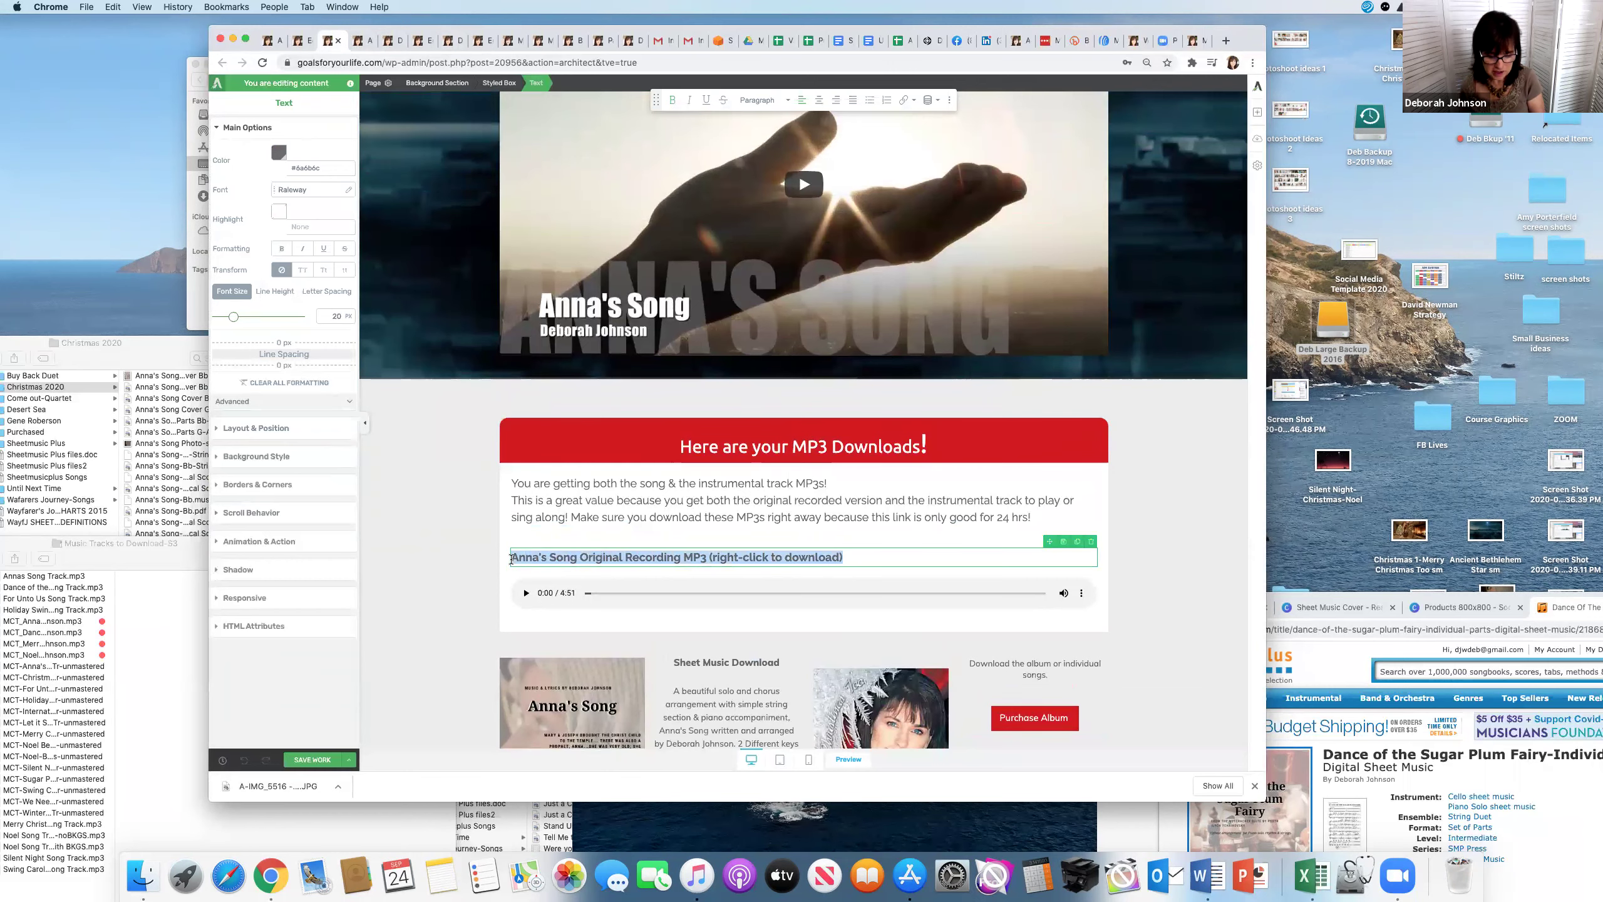
Step: Add a Text element above the Audio element in the Sugar Plum Fairy draft, and paste the copied recording caption into it
{"action": "left_click", "coordinate": [390, 42]}
{"action": "scroll", "coordinate": [526, 198], "scroll_direction": "down", "scroll_amount": 3}
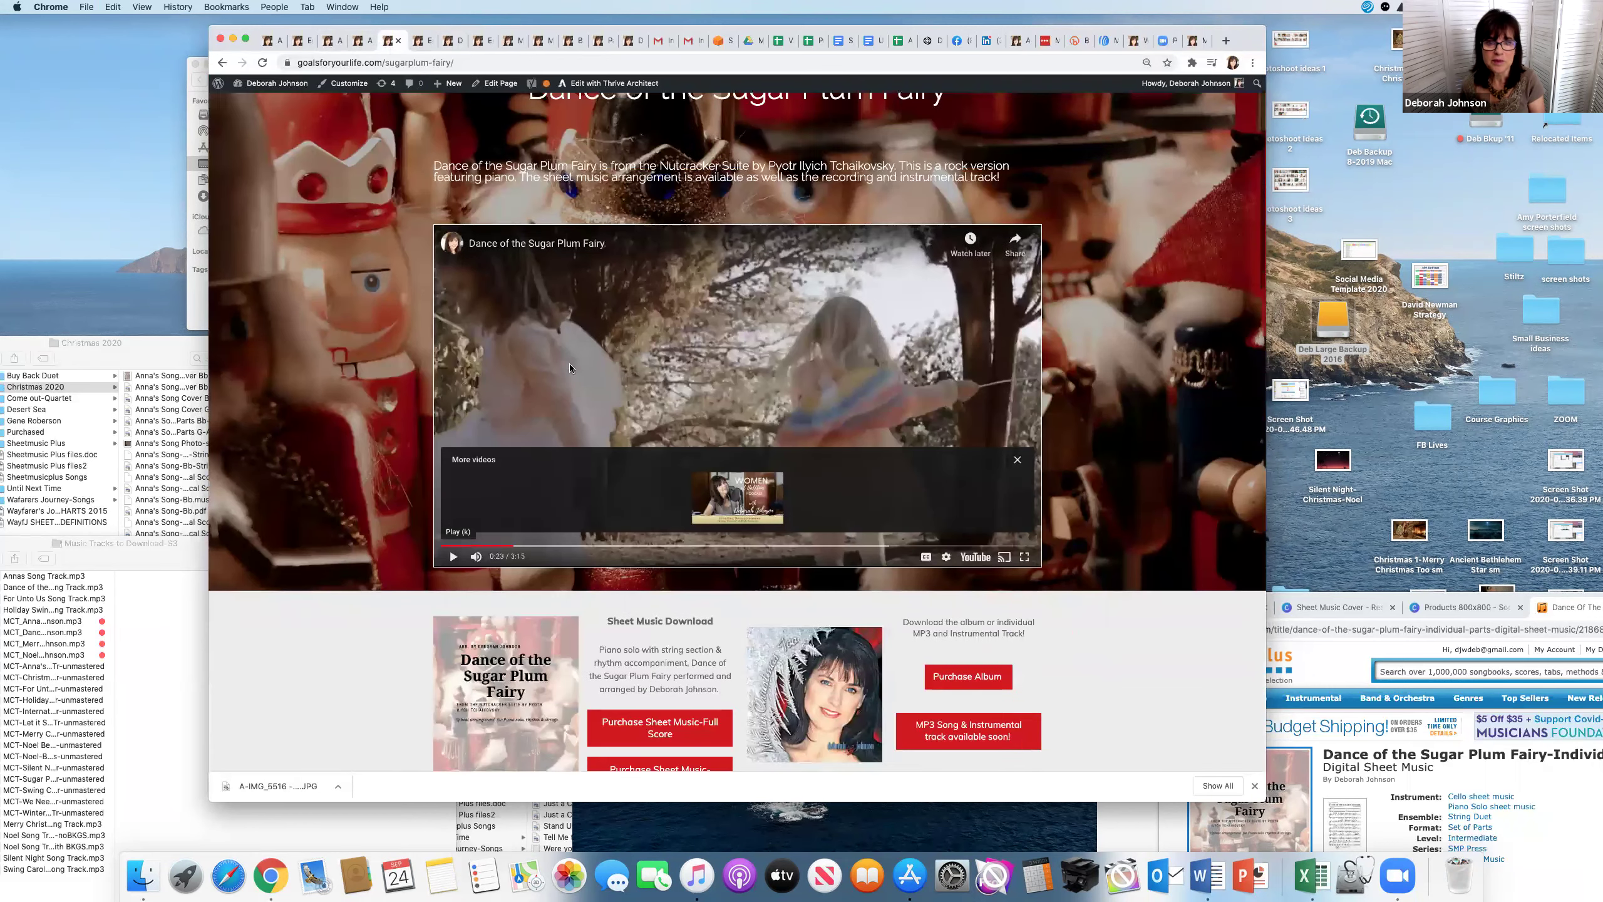
{"action": "scroll", "coordinate": [526, 198], "scroll_direction": "up", "scroll_amount": 2}
{"action": "left_click", "coordinate": [450, 41]}
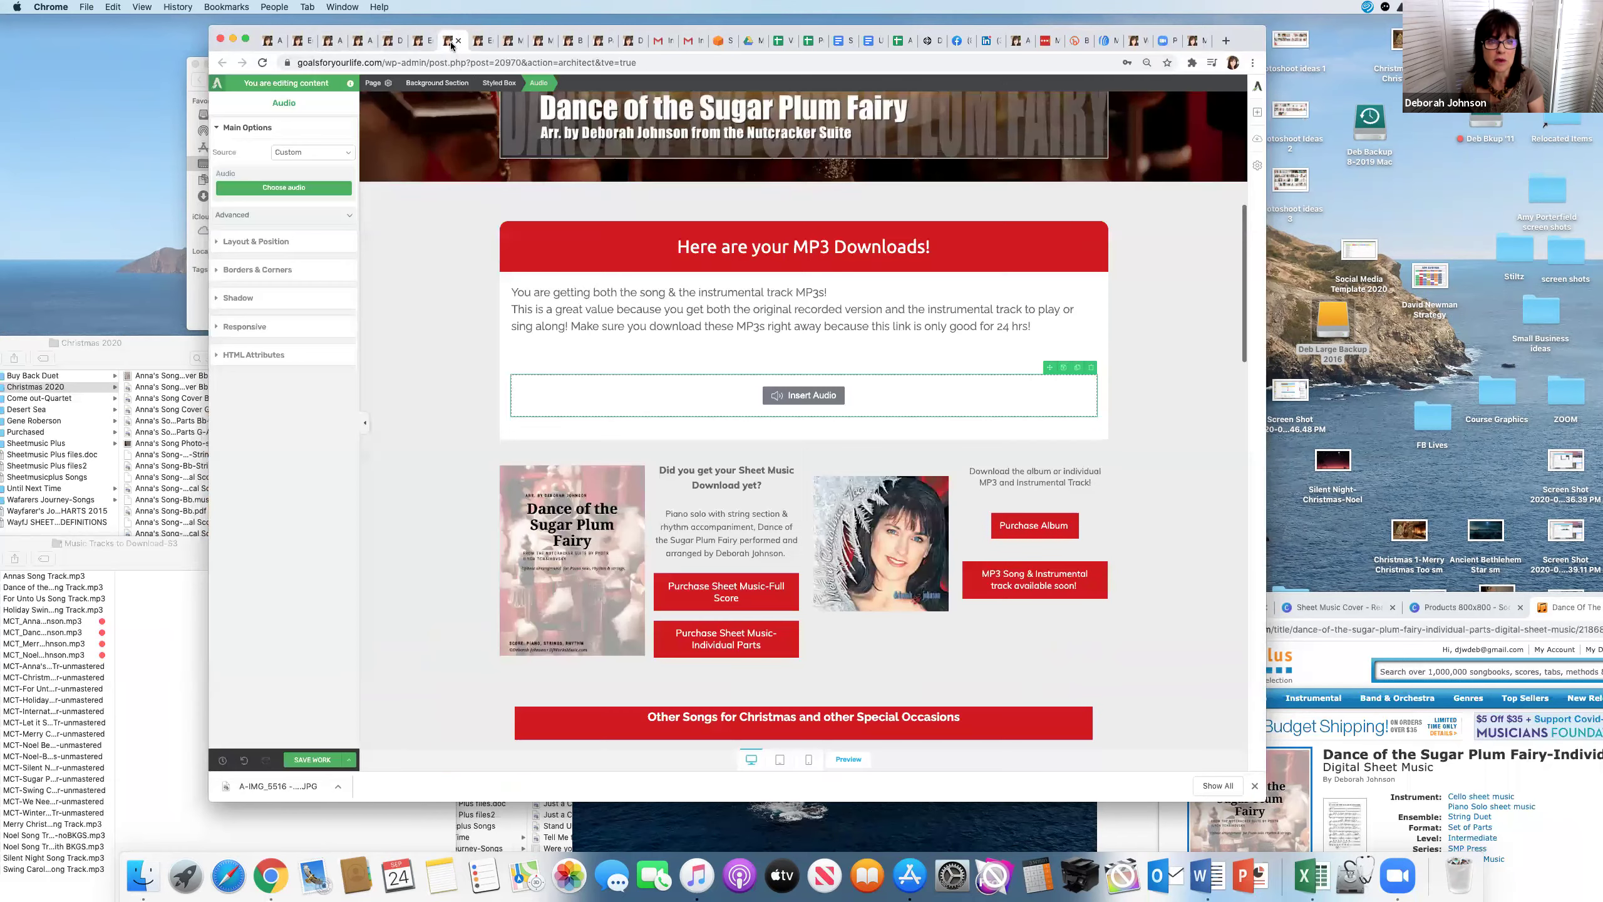
{"action": "scroll", "coordinate": [636, 299], "scroll_direction": "down", "scroll_amount": 3}
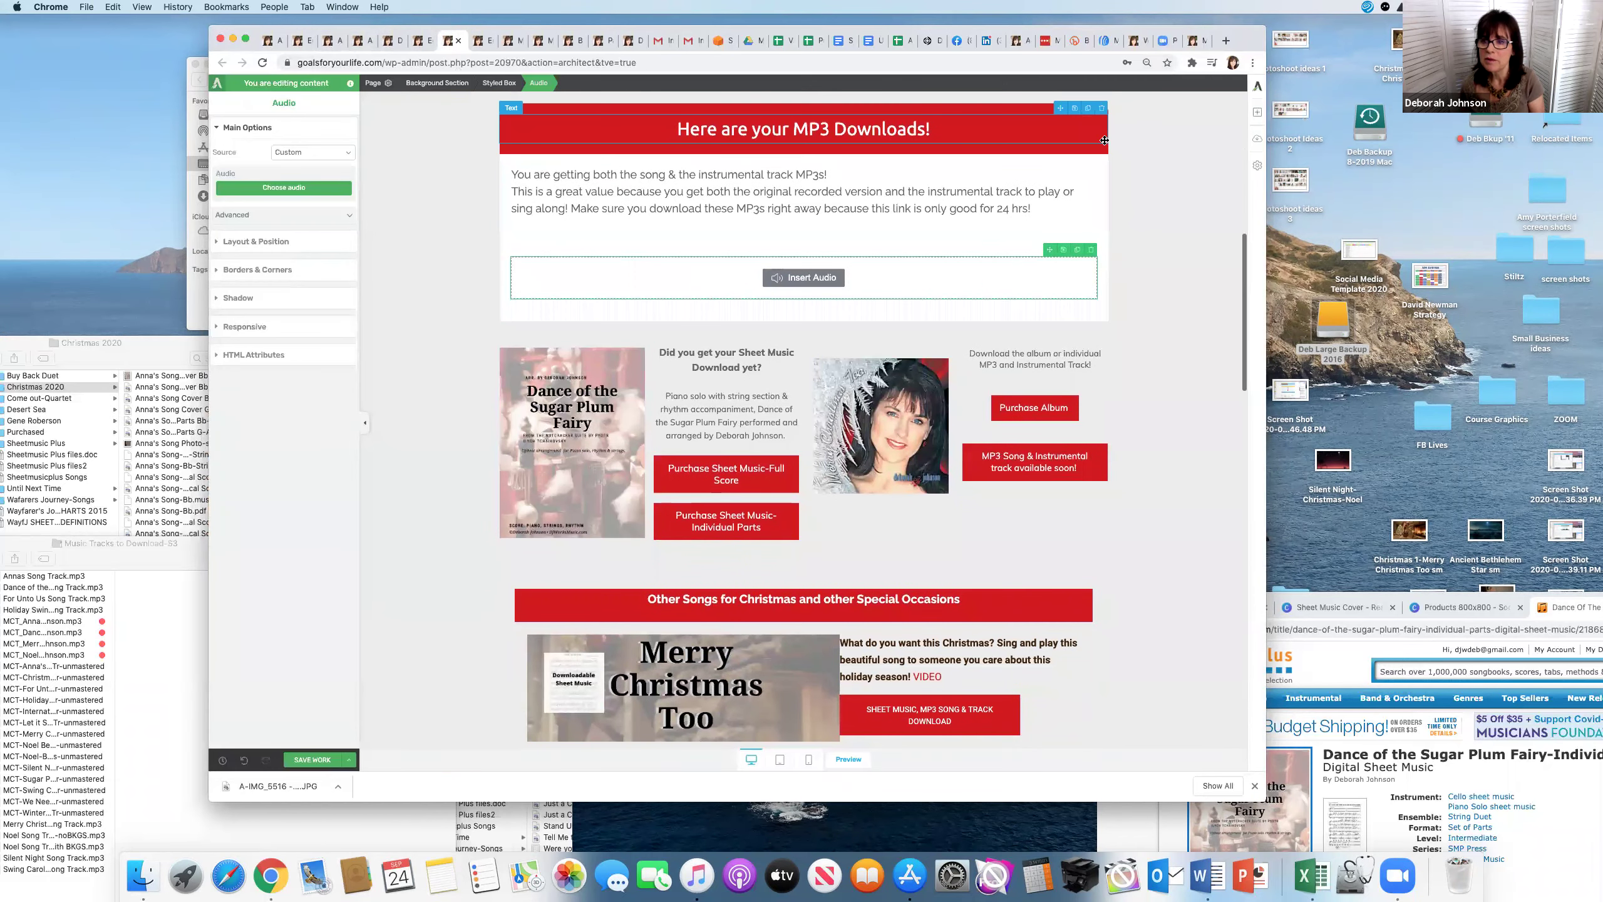
{"action": "left_click", "coordinate": [1256, 114]}
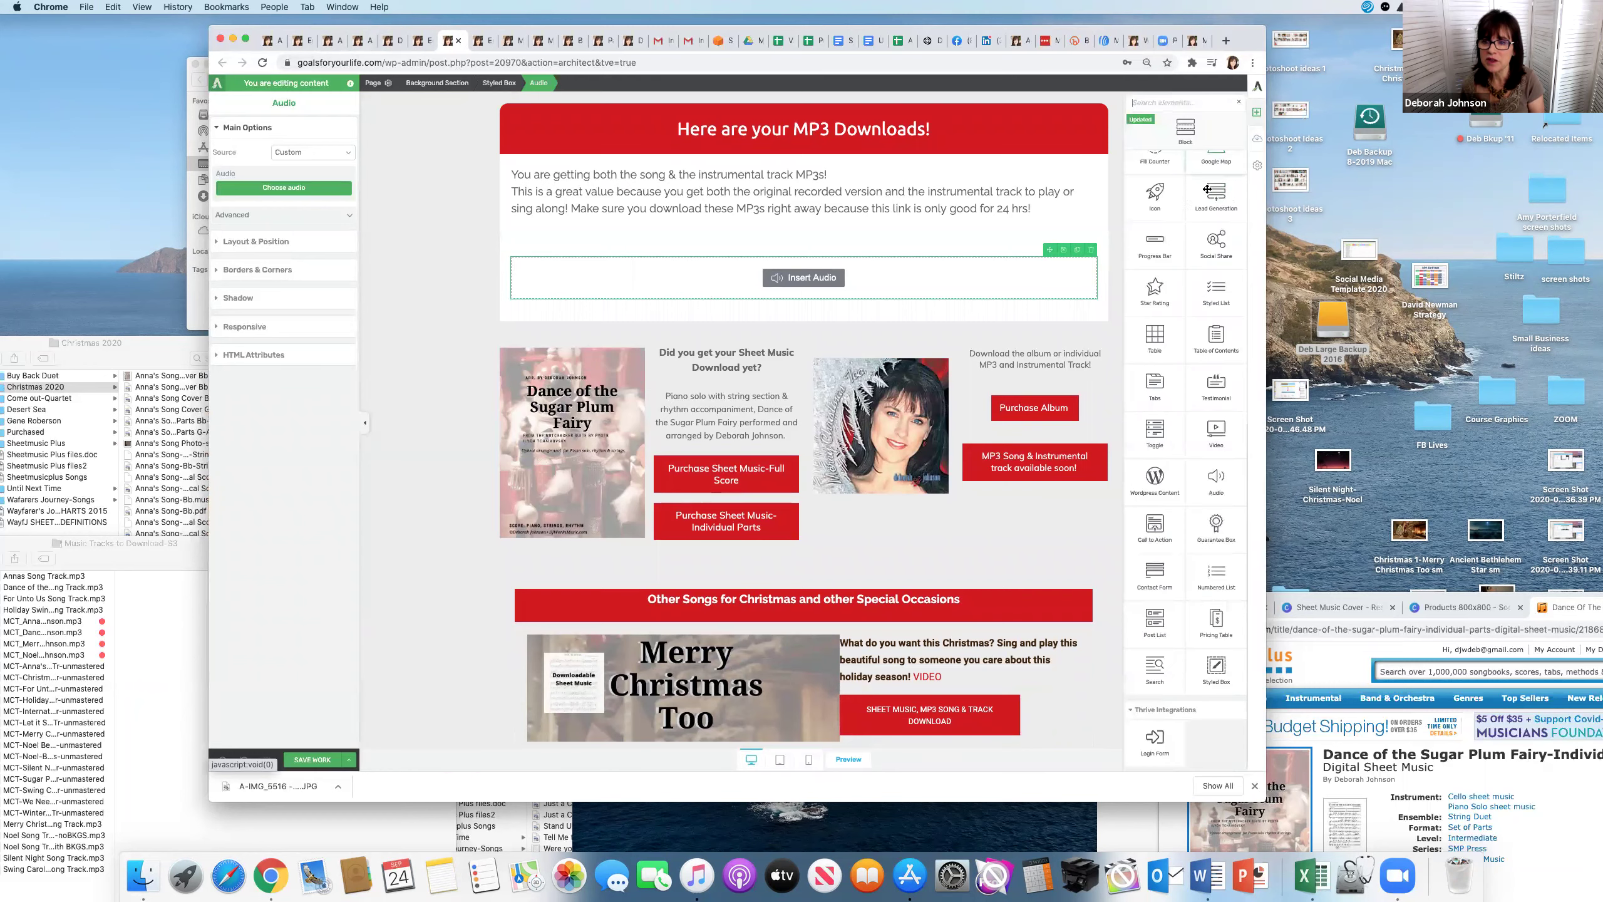
{"action": "left_click_drag", "start_coordinate": [1171, 197], "coordinate": [783, 259]}
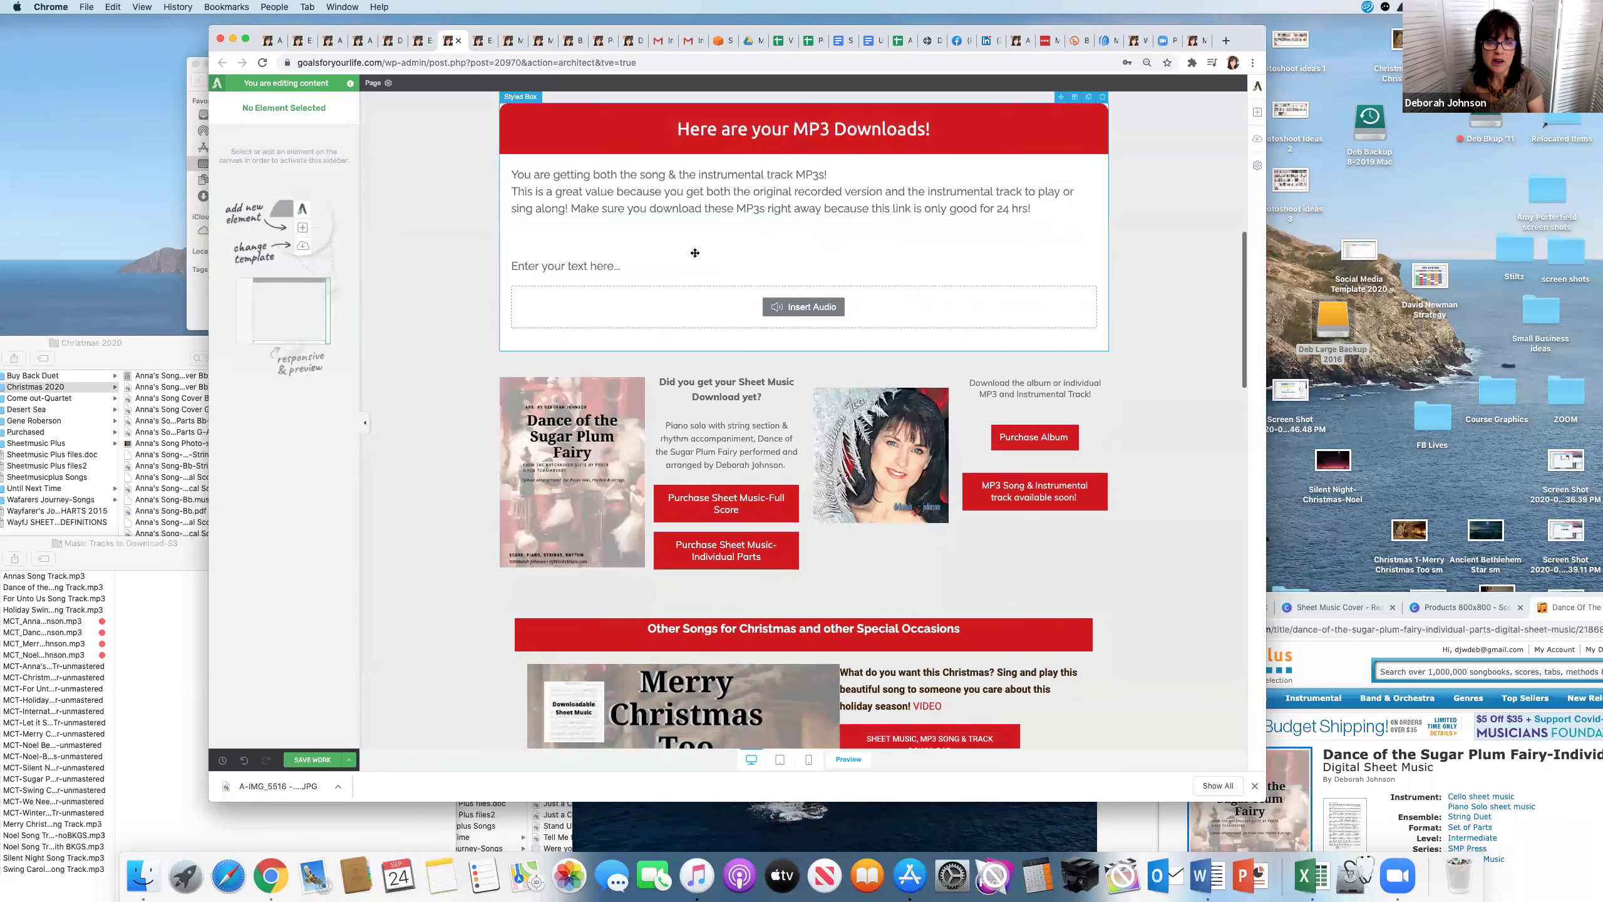
{"action": "key", "text": "super+v"}
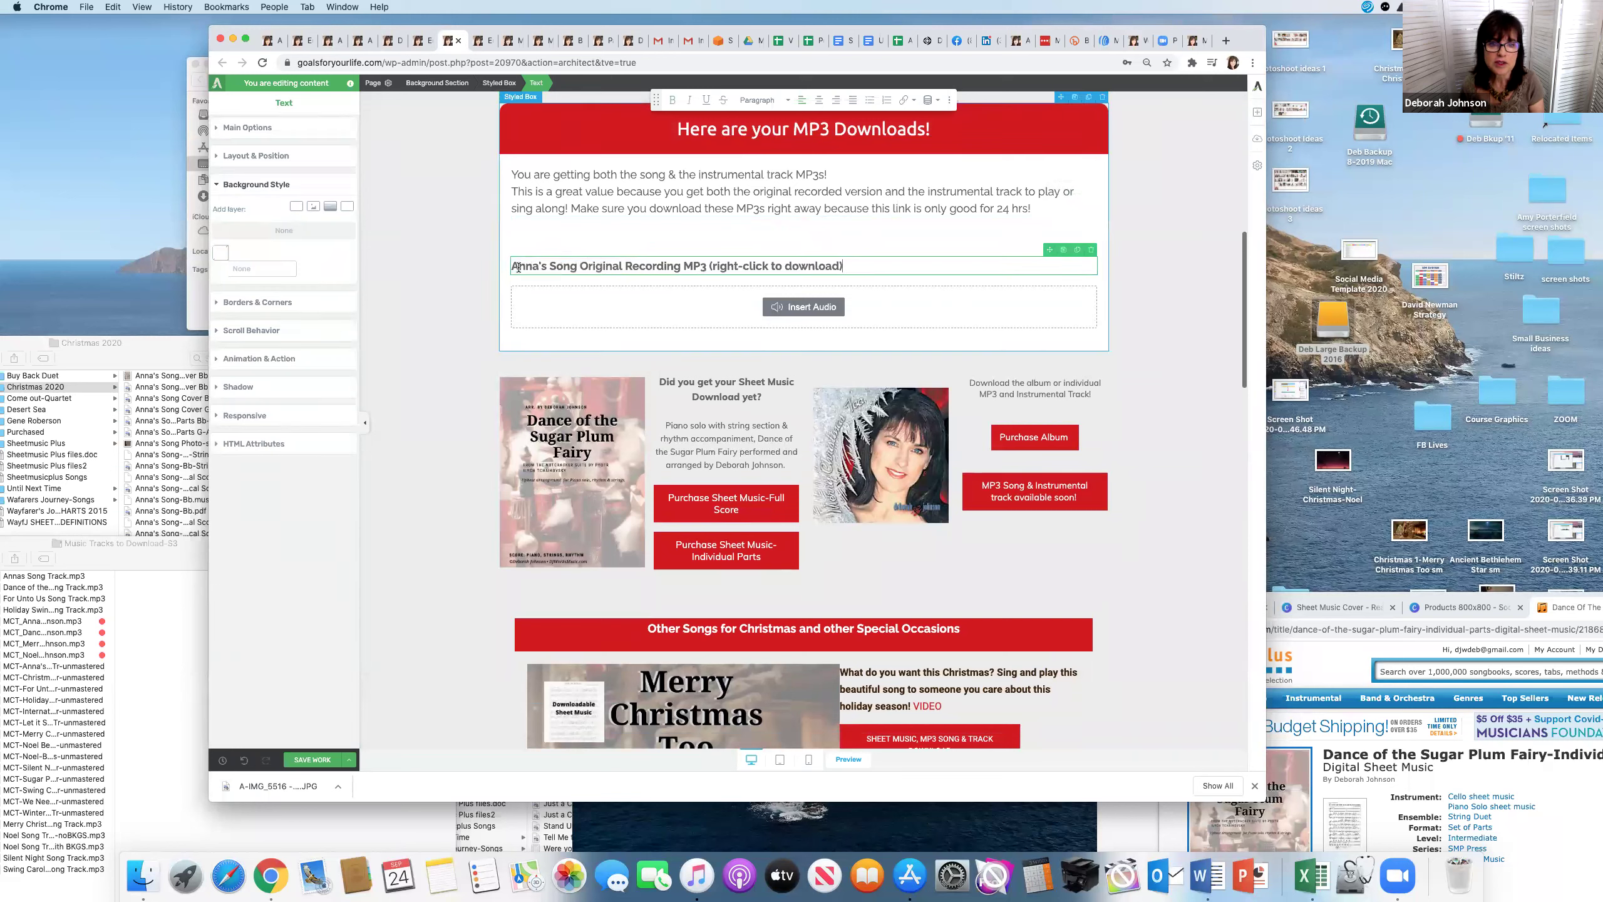
Step: Replace "Anna's Song" in the pasted caption with "Dance of the Sugar Plum Fairy", and save the page
{"action": "left_click_drag", "start_coordinate": [544, 265], "coordinate": [599, 266]}
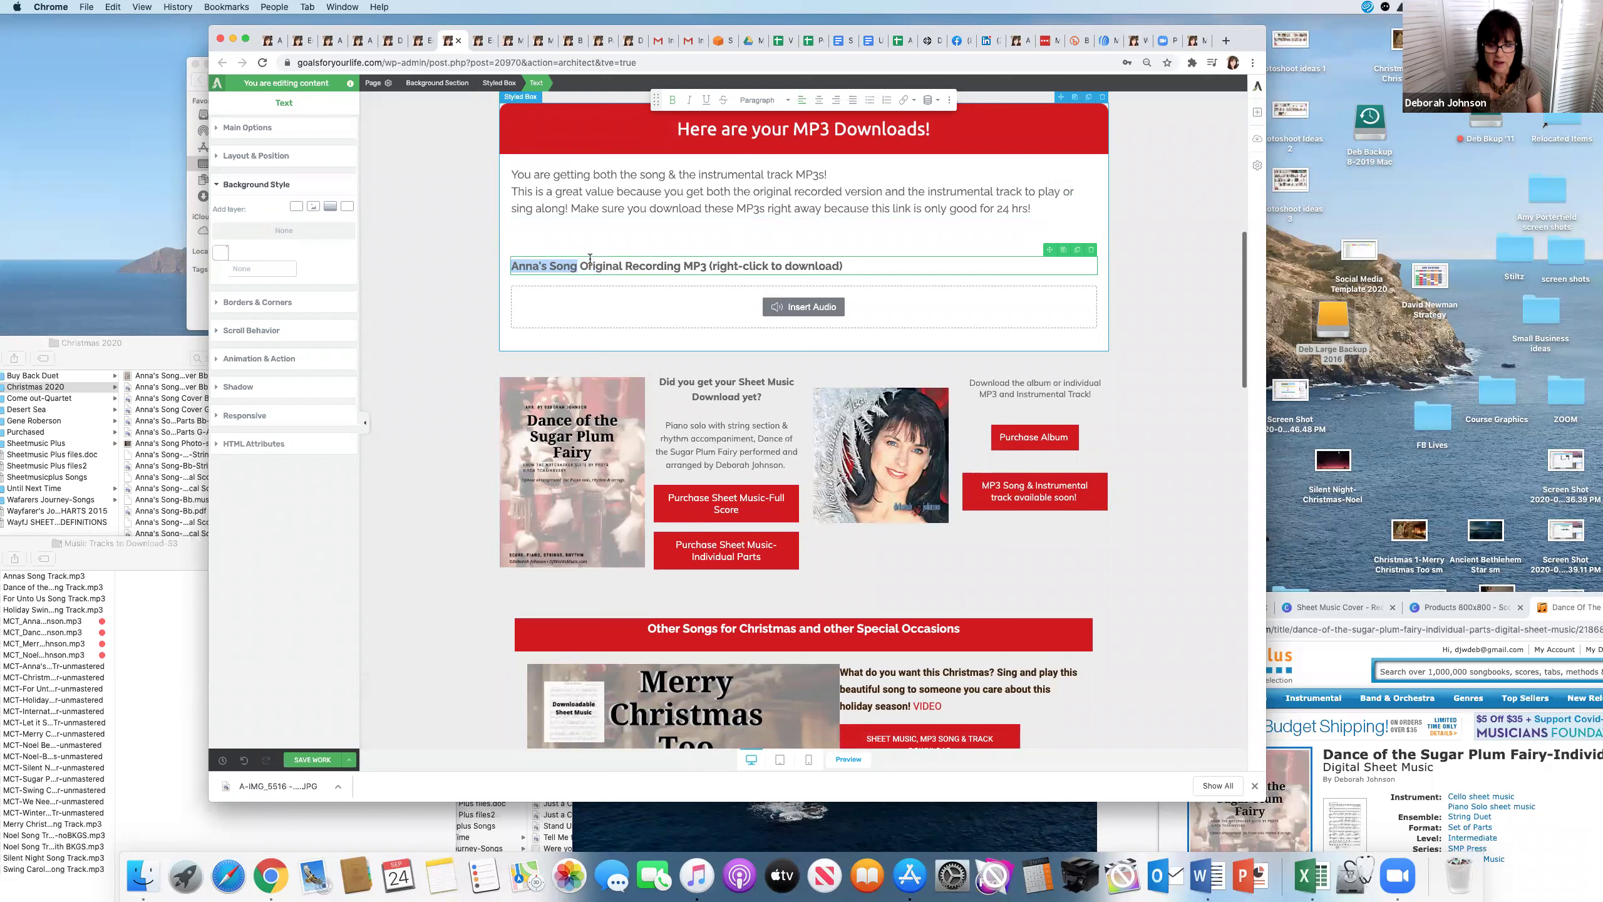
{"action": "type", "text": "Dance of the Su"}
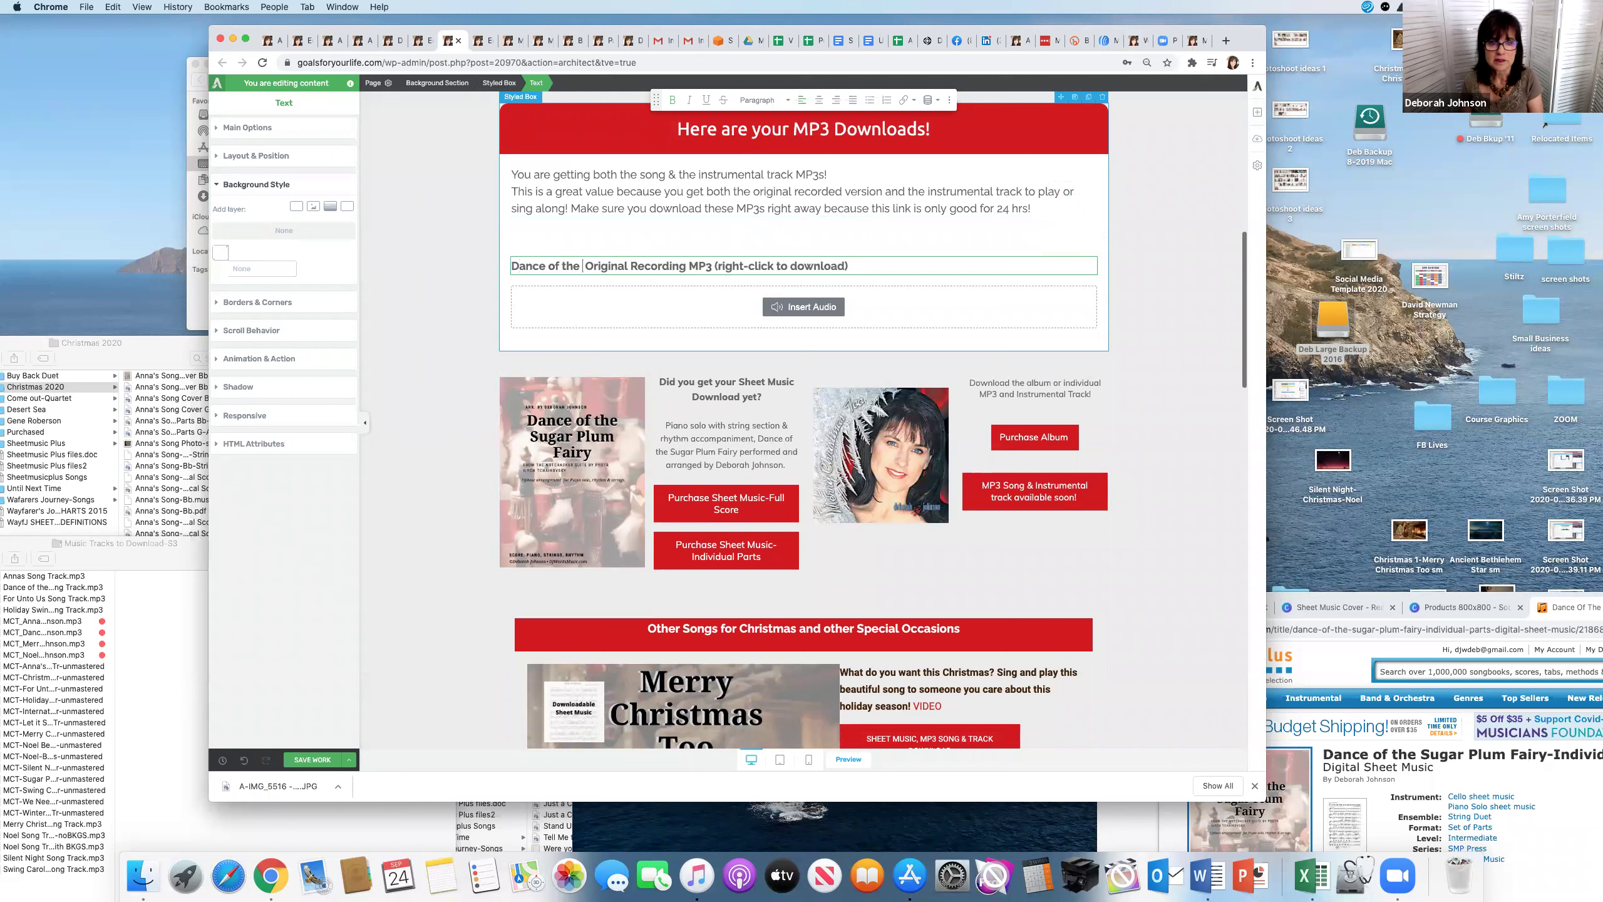
{"action": "type", "text": "gar Plum "}
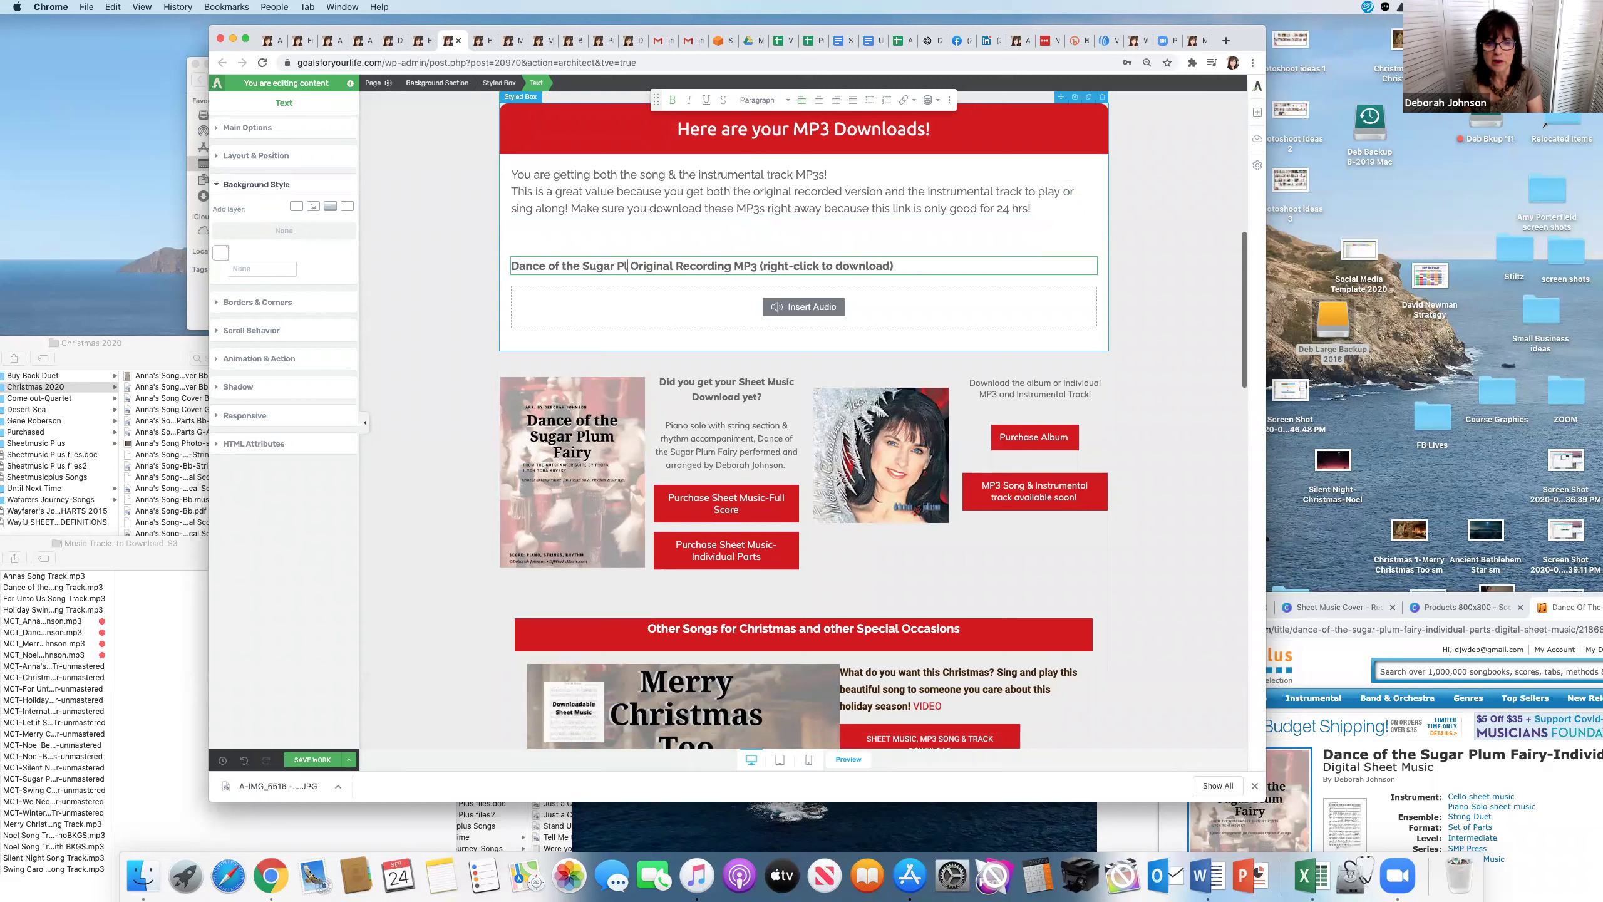
{"action": "type", "text": "Fairy"}
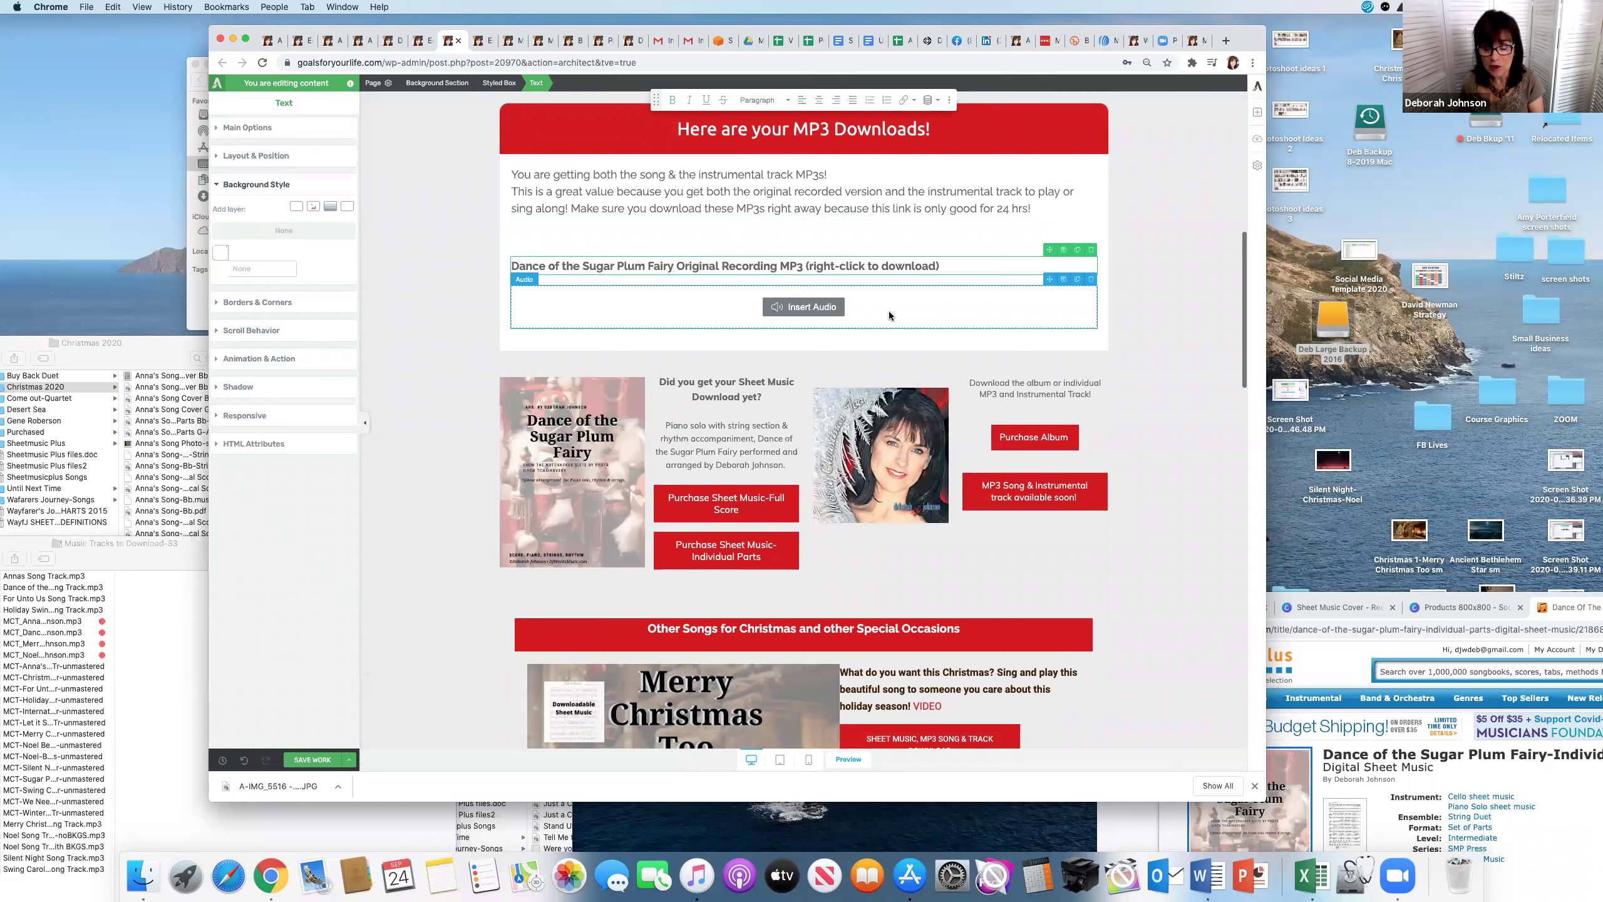
{"action": "left_click", "coordinate": [271, 130]}
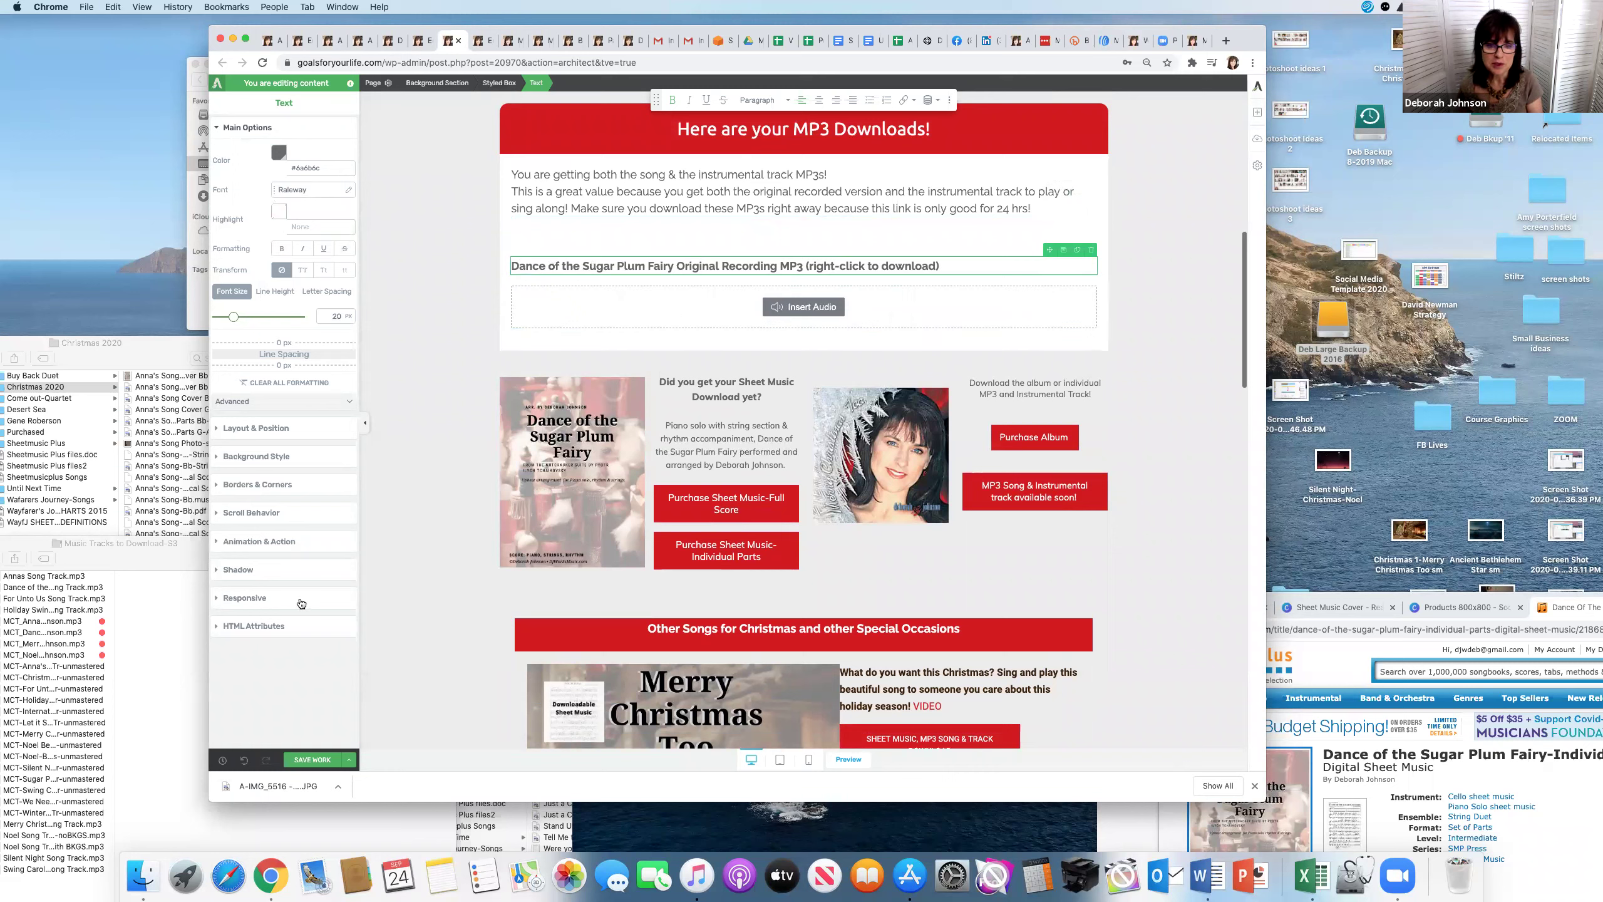
{"action": "left_click", "coordinate": [302, 761]}
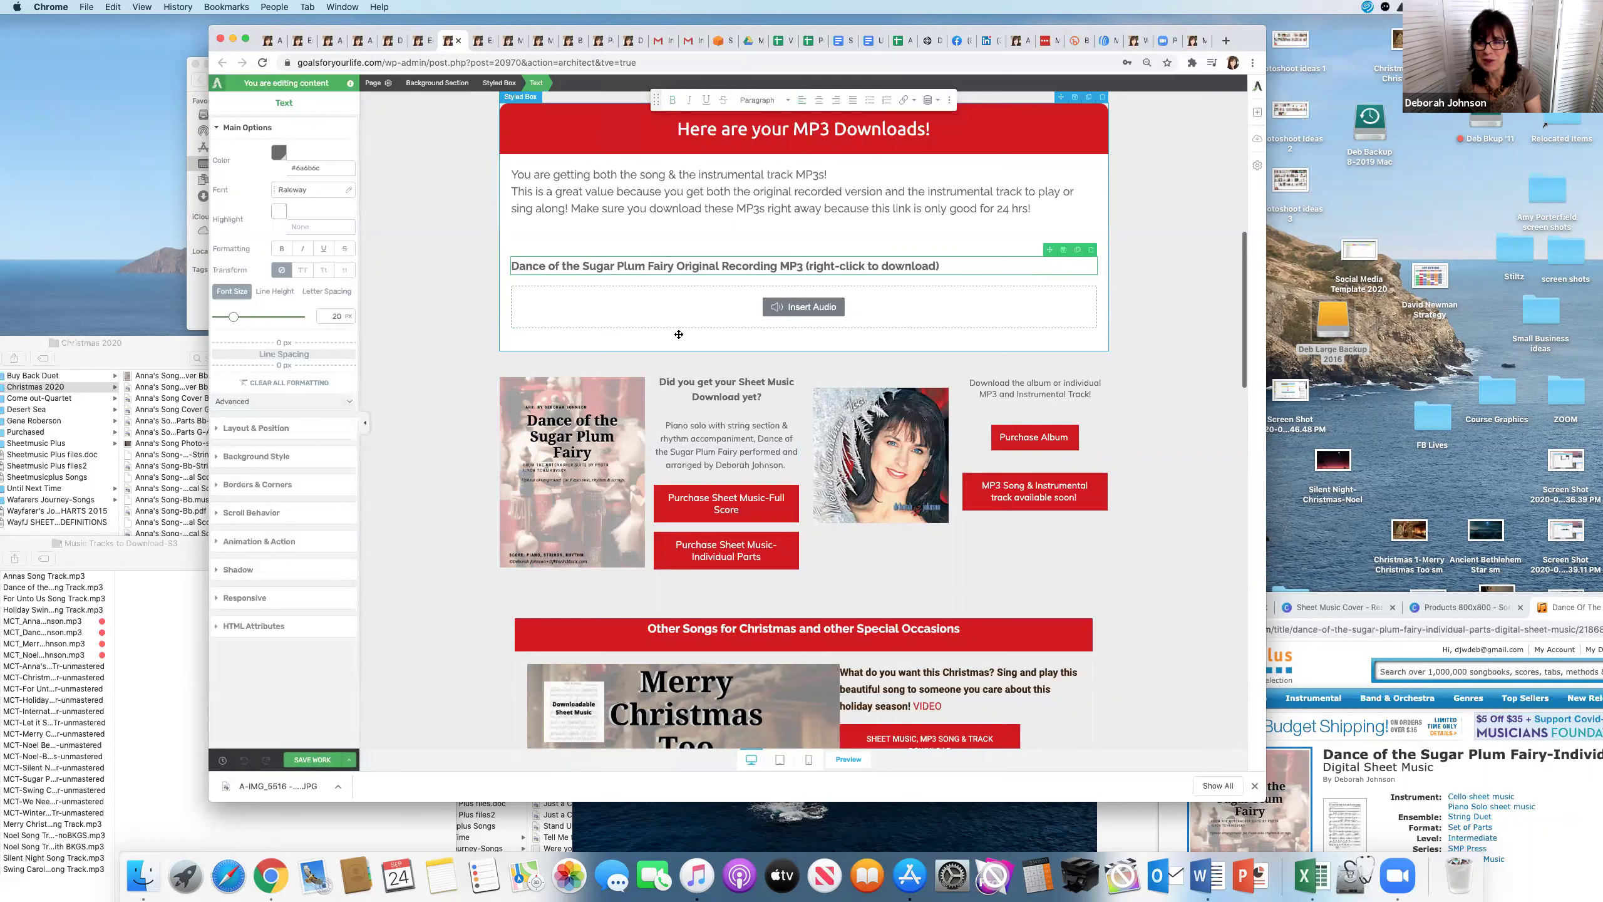
{"action": "scroll", "coordinate": [678, 335], "scroll_direction": "up", "scroll_amount": 1}
{"action": "scroll", "coordinate": [677, 336], "scroll_direction": "up", "scroll_amount": 3}
{"action": "scroll", "coordinate": [680, 335], "scroll_direction": "down", "scroll_amount": 6}
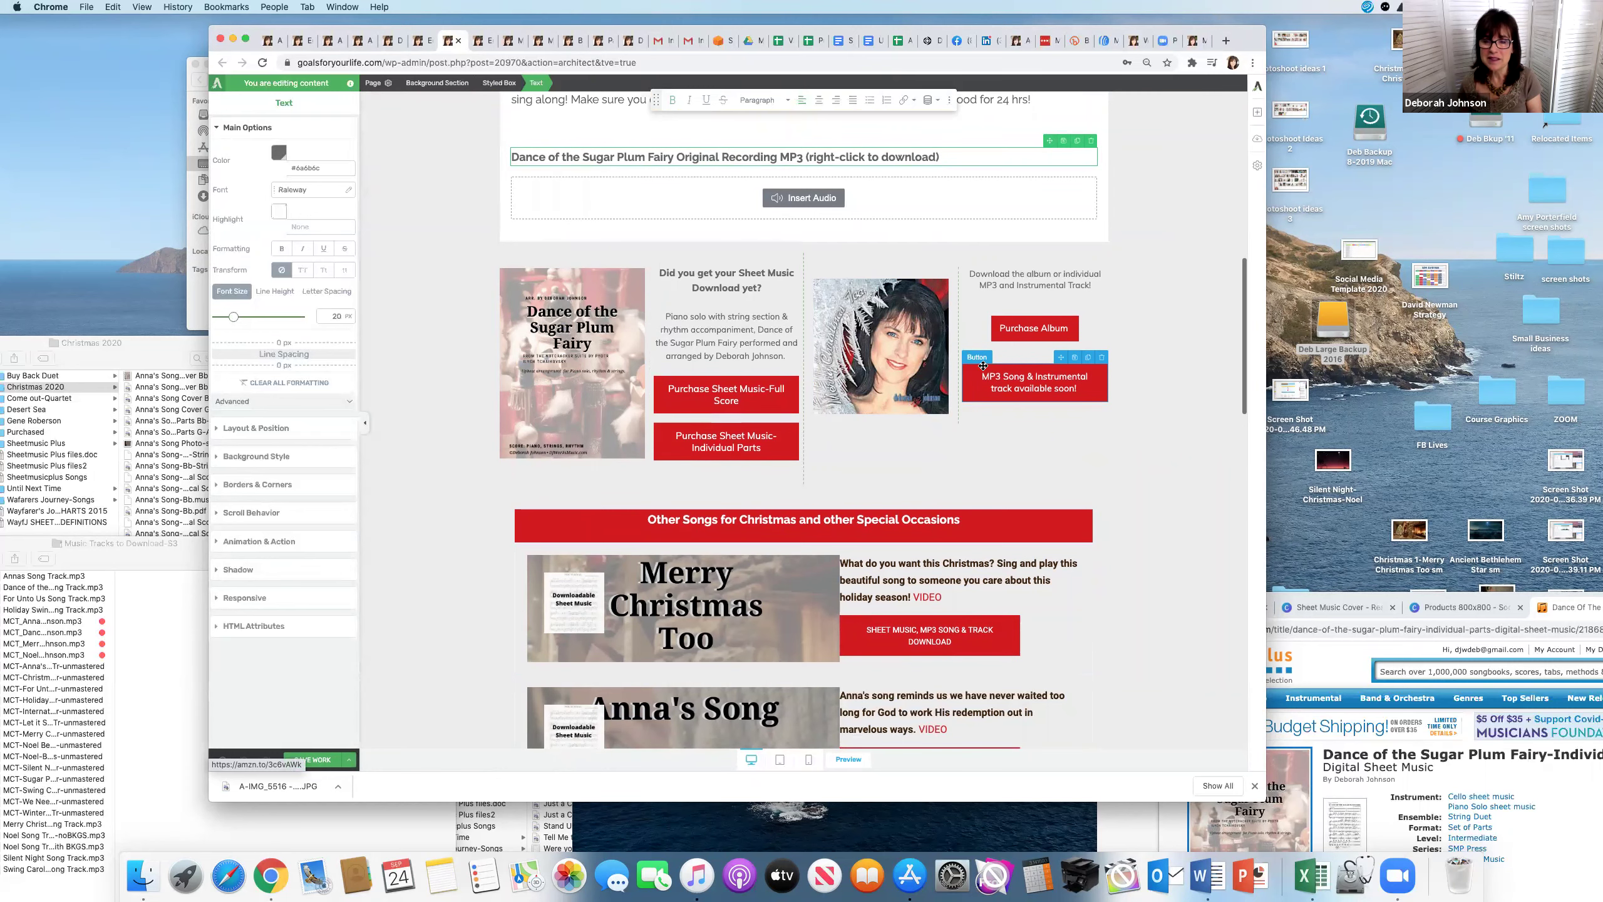
{"action": "scroll", "coordinate": [982, 367], "scroll_direction": "up", "scroll_amount": 3}
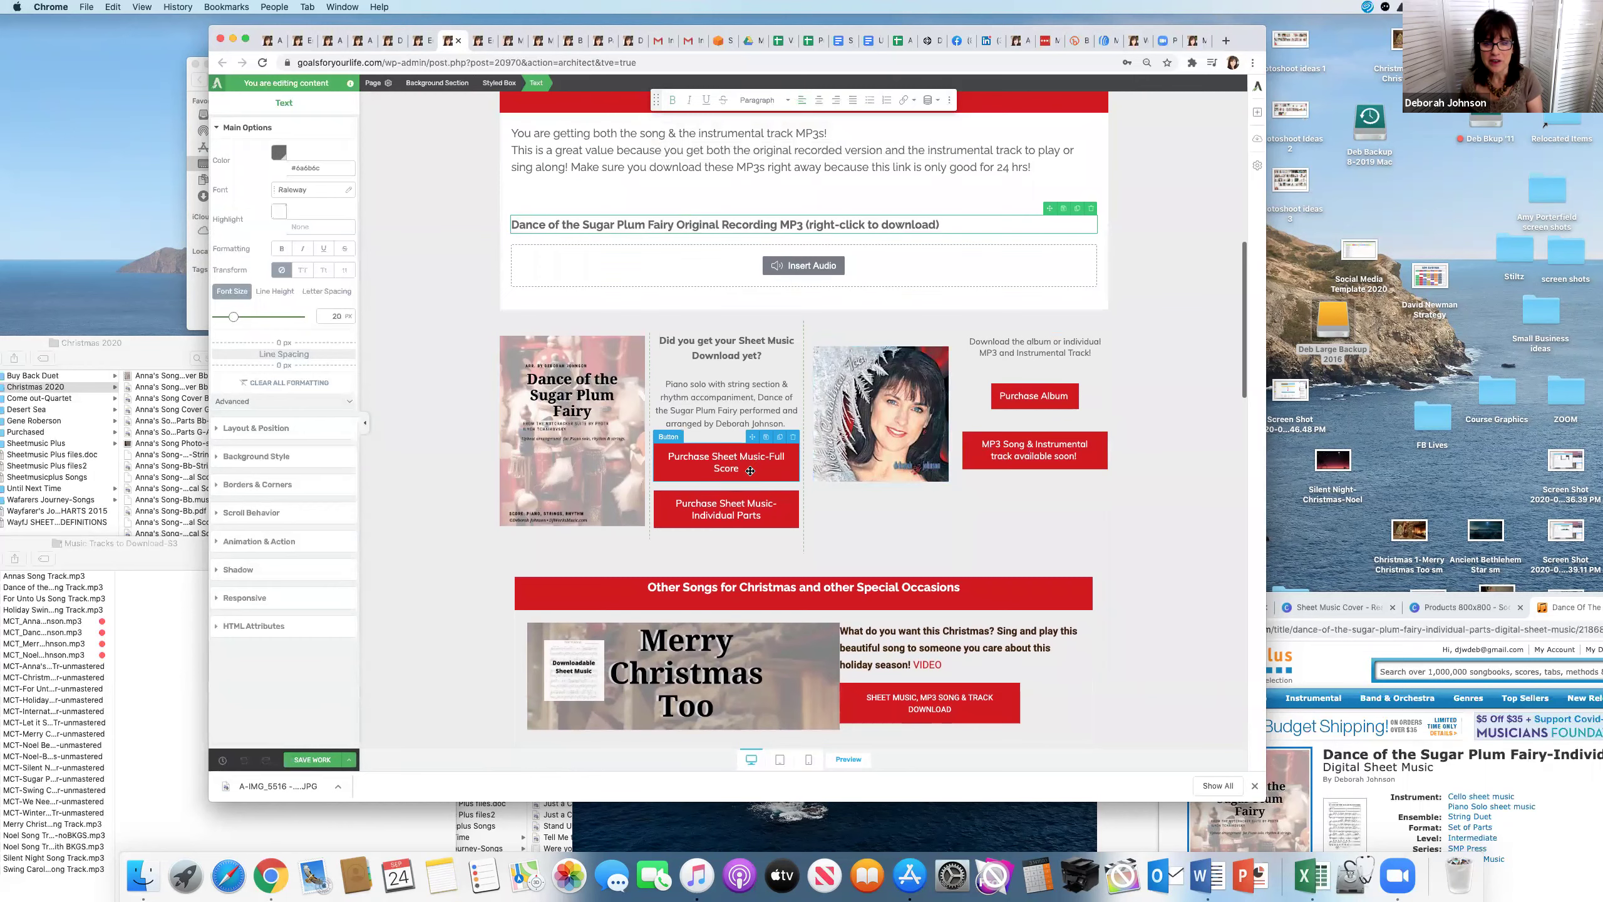
{"action": "scroll", "coordinate": [749, 470], "scroll_direction": "down", "scroll_amount": 7}
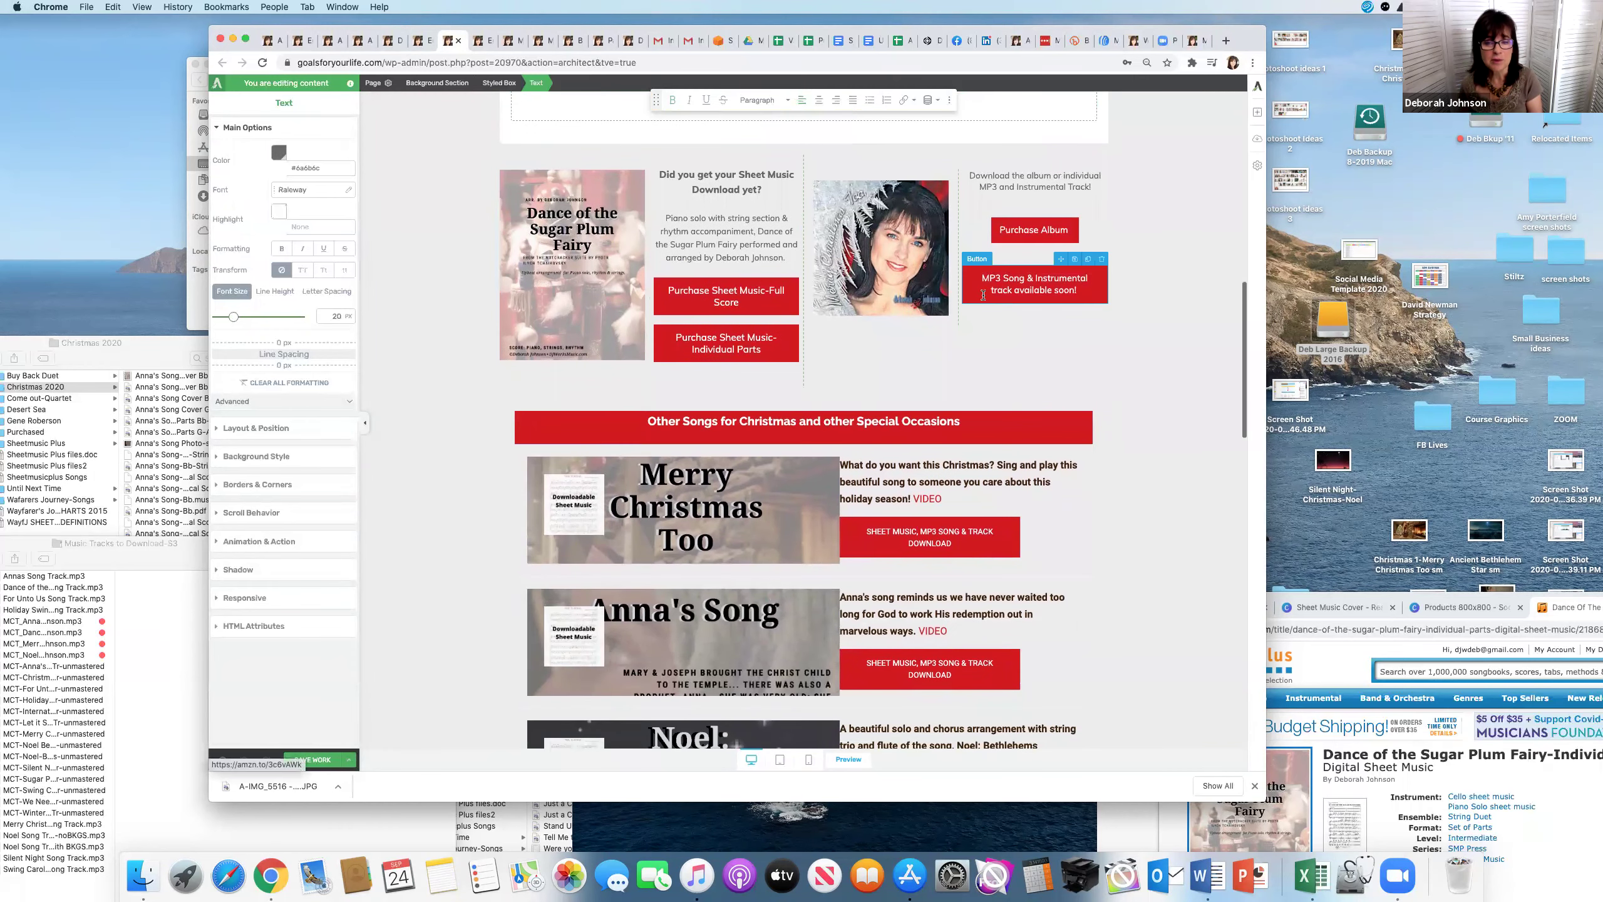
{"action": "scroll", "coordinate": [982, 295], "scroll_direction": "up", "scroll_amount": 20}
Step: Open the Anna's Song MP3 Song & Track Downloads product in Digital Access Pass, and examine its general, billing and welcome email settings
{"action": "left_click", "coordinate": [630, 40]}
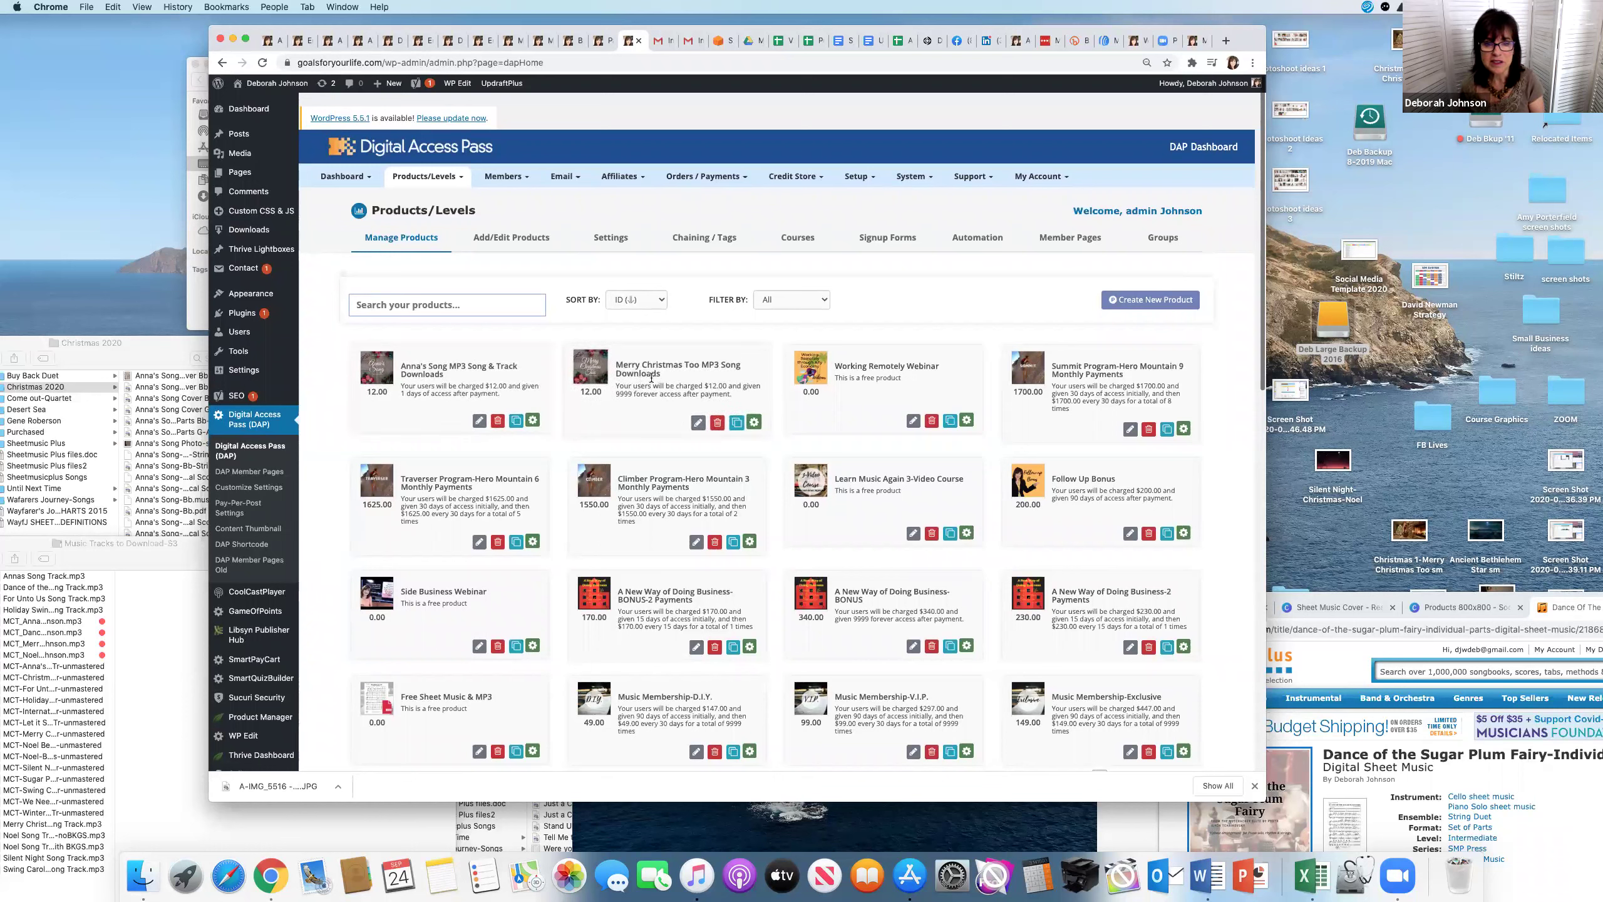
{"action": "left_click", "coordinate": [480, 422]}
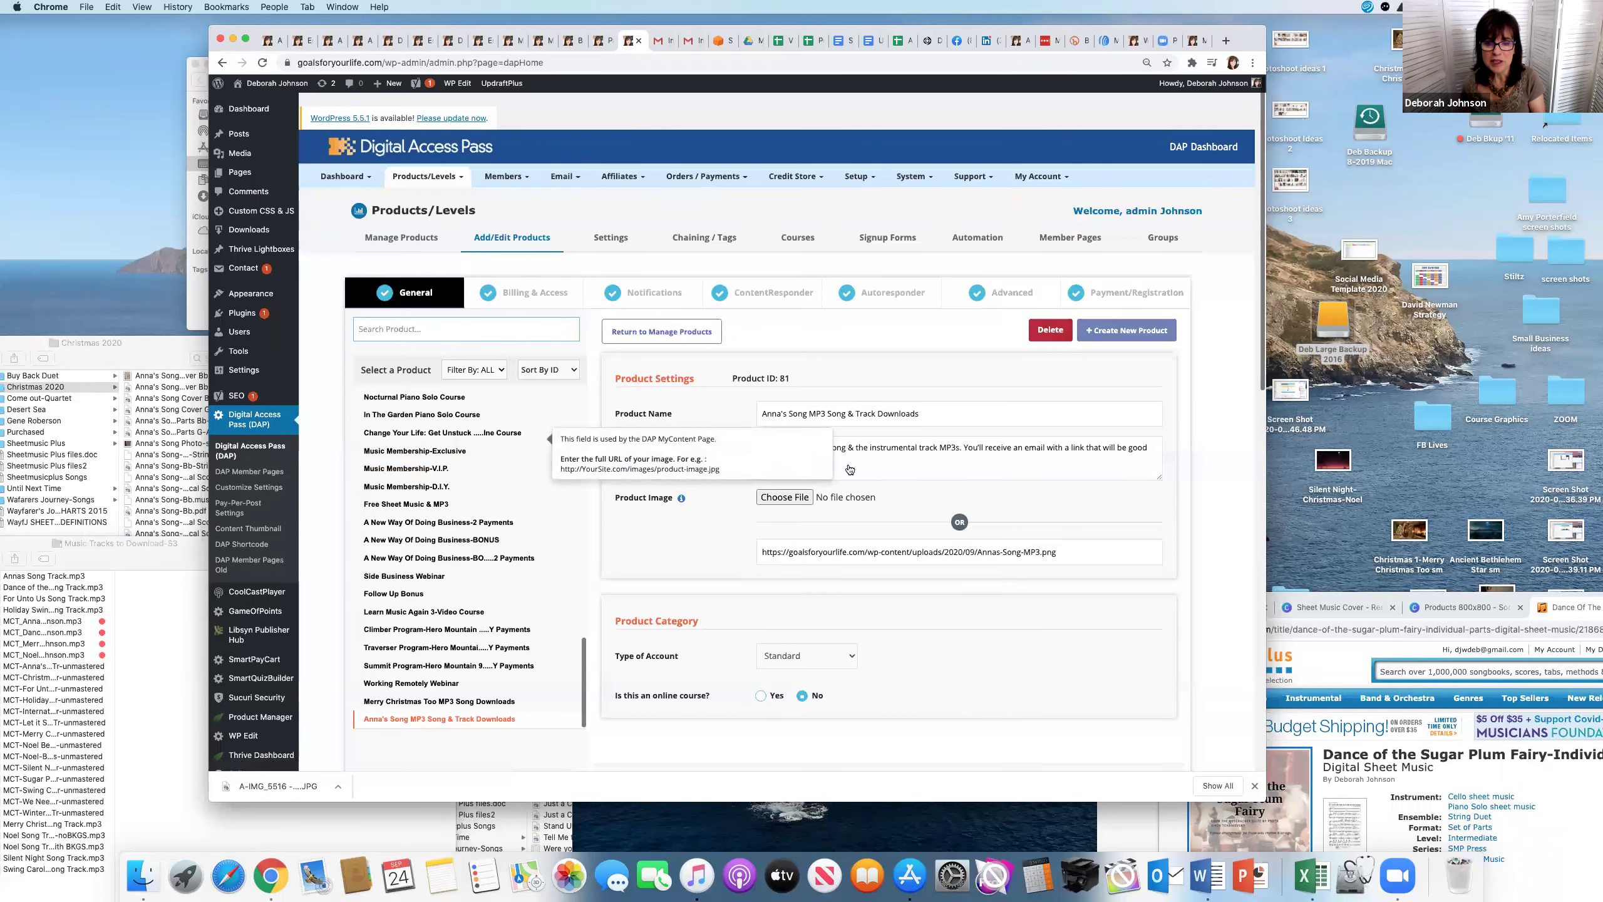
{"action": "scroll", "coordinate": [974, 481], "scroll_direction": "down", "scroll_amount": 5}
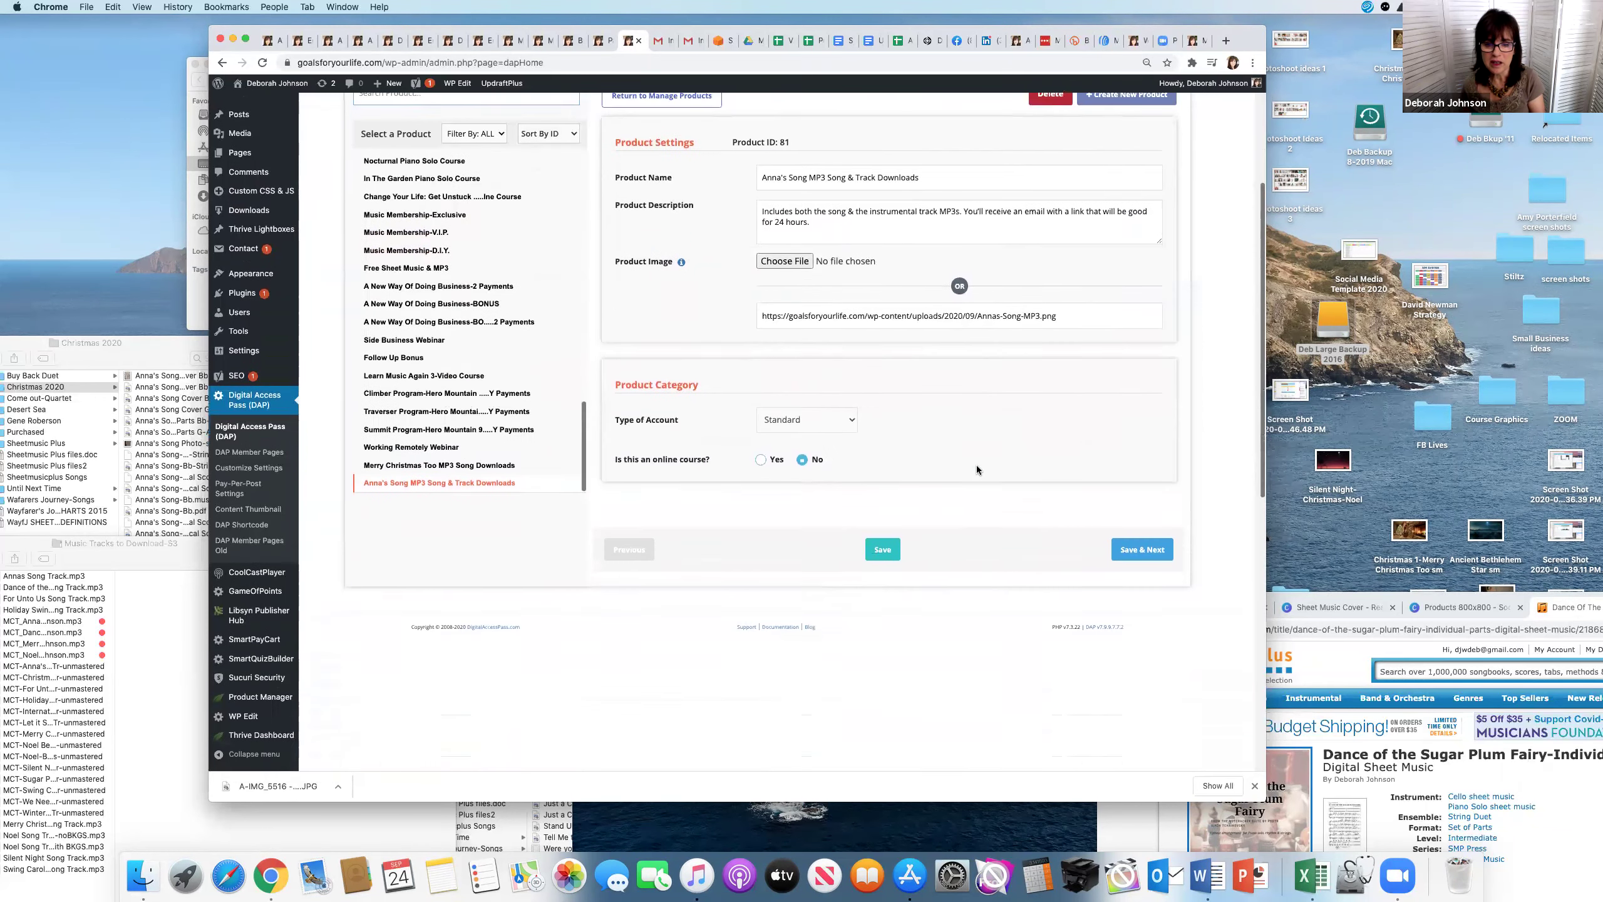
{"action": "scroll", "coordinate": [947, 474], "scroll_direction": "up", "scroll_amount": 3}
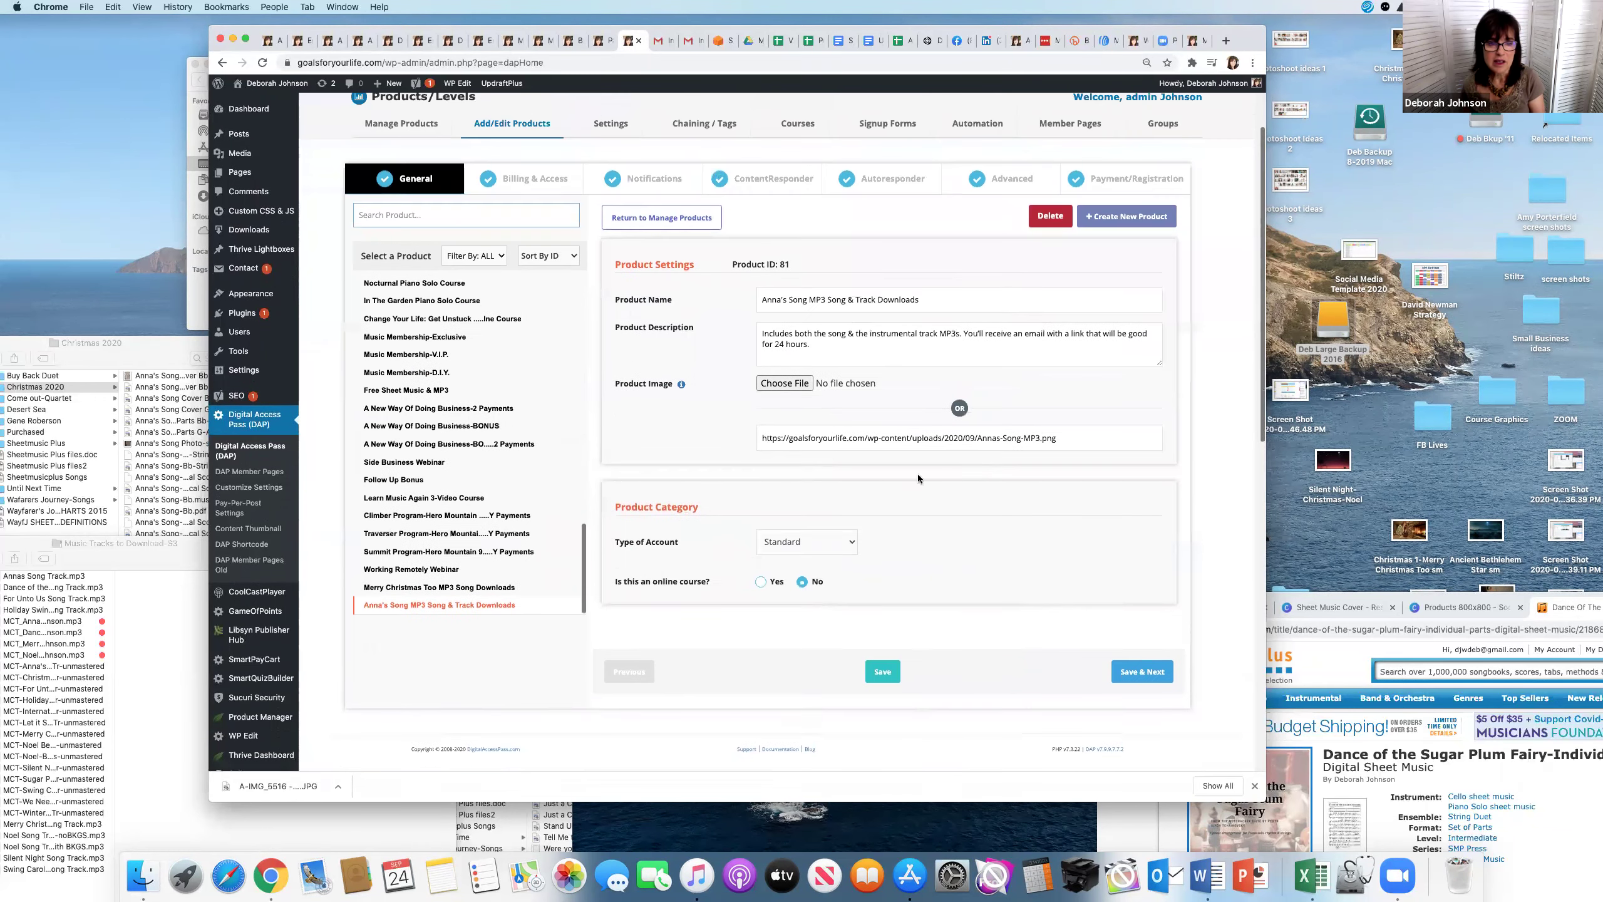
{"action": "left_click", "coordinate": [1159, 671]}
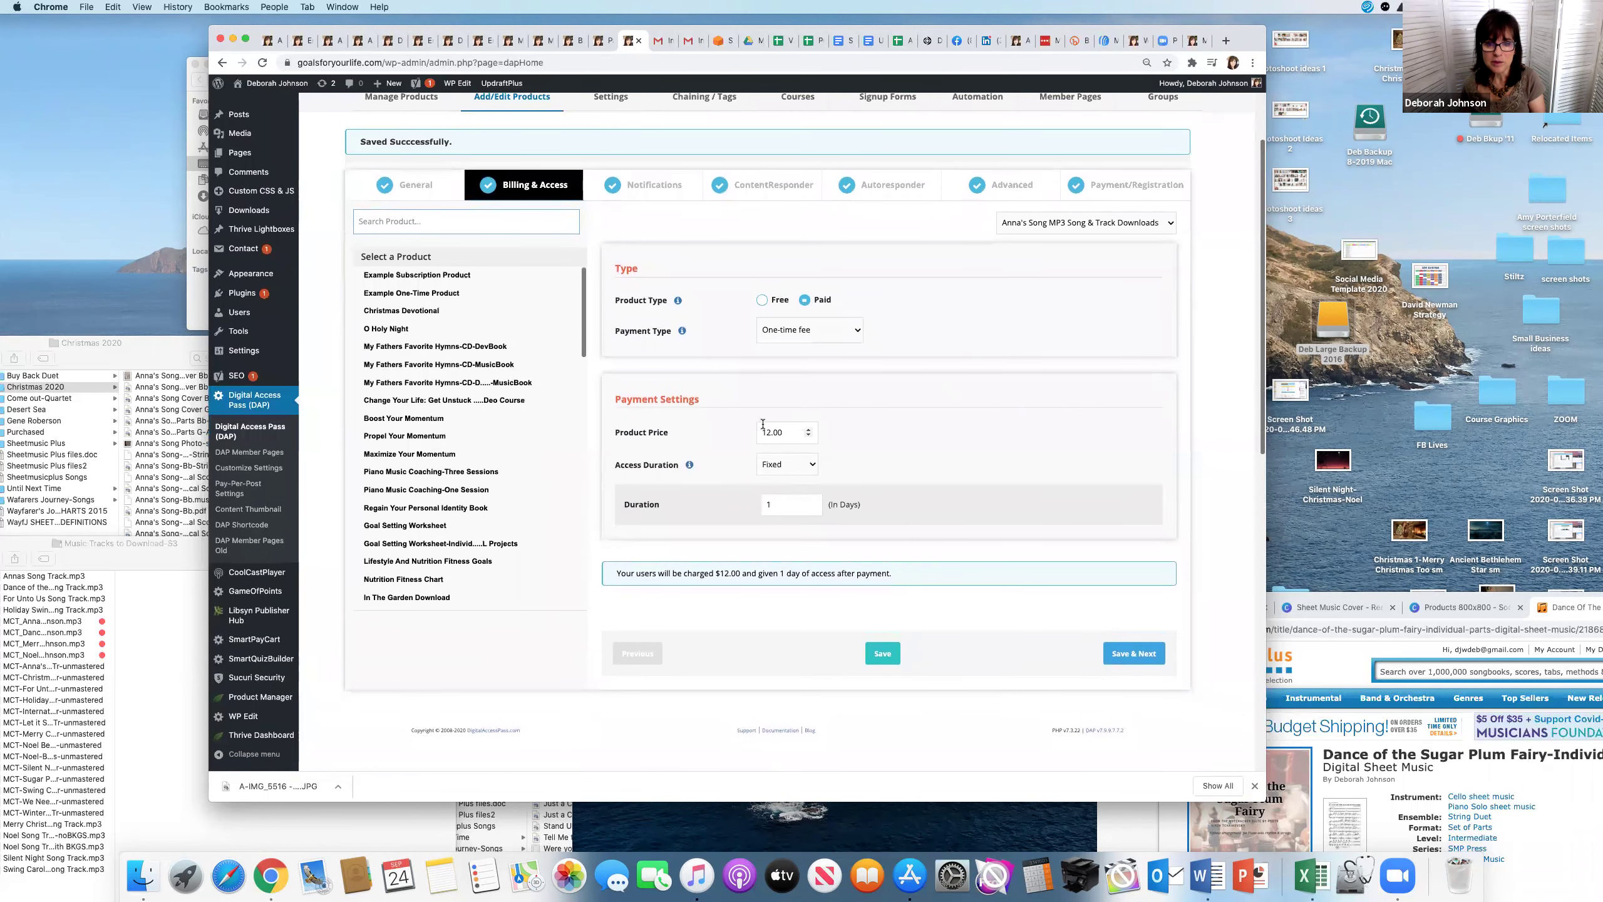
{"action": "left_click", "coordinate": [1112, 654]}
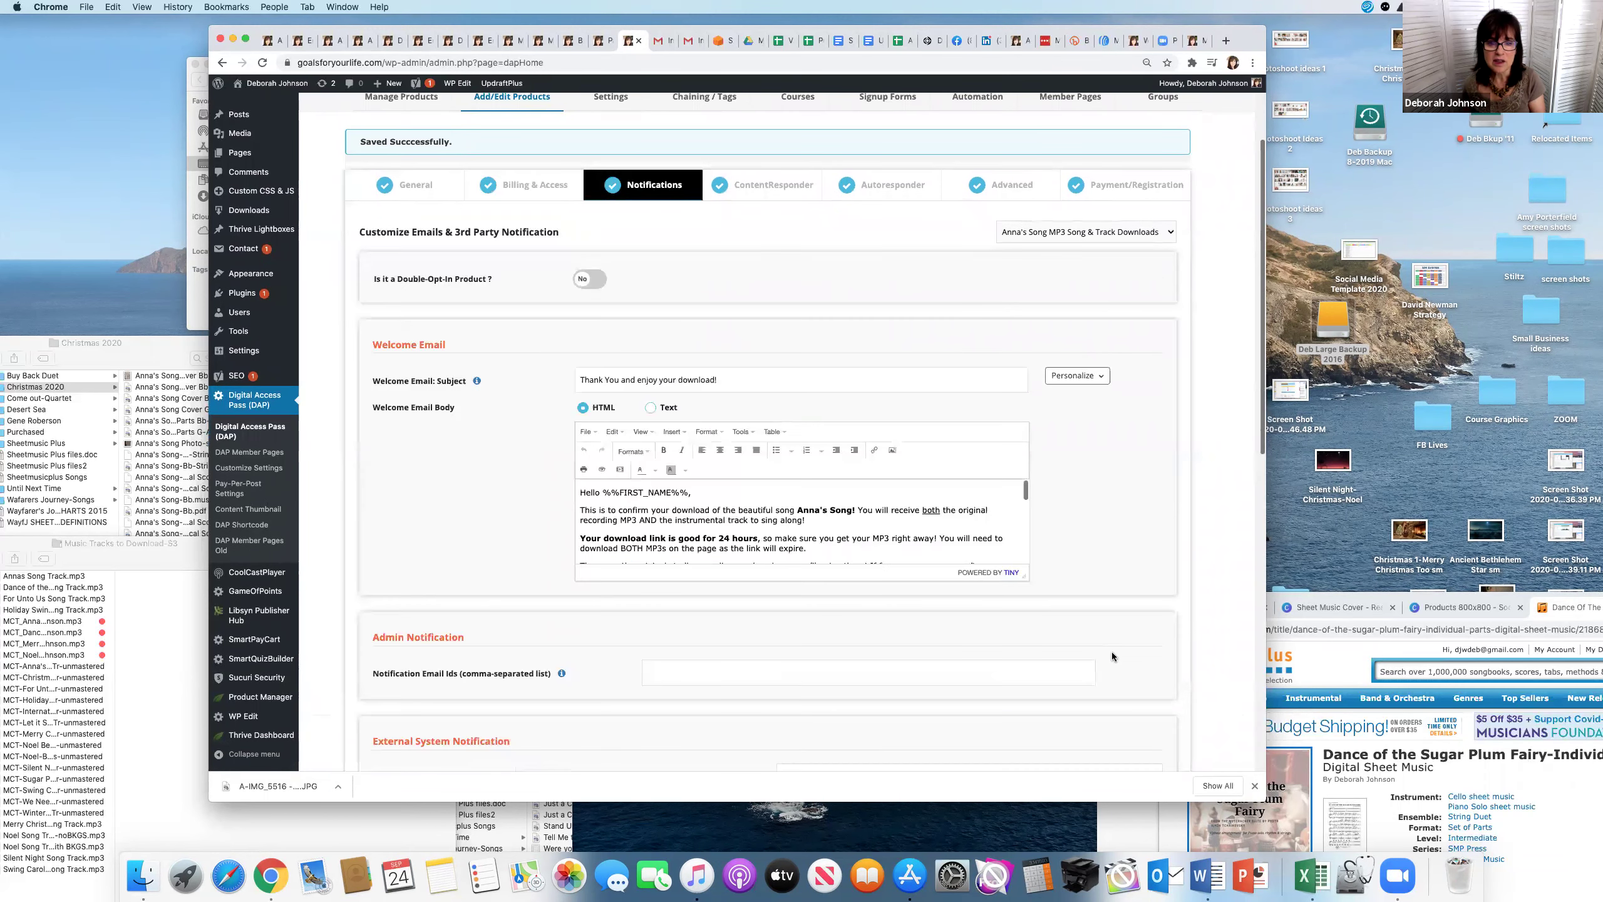
{"action": "scroll", "coordinate": [847, 504], "scroll_direction": "down", "scroll_amount": 5}
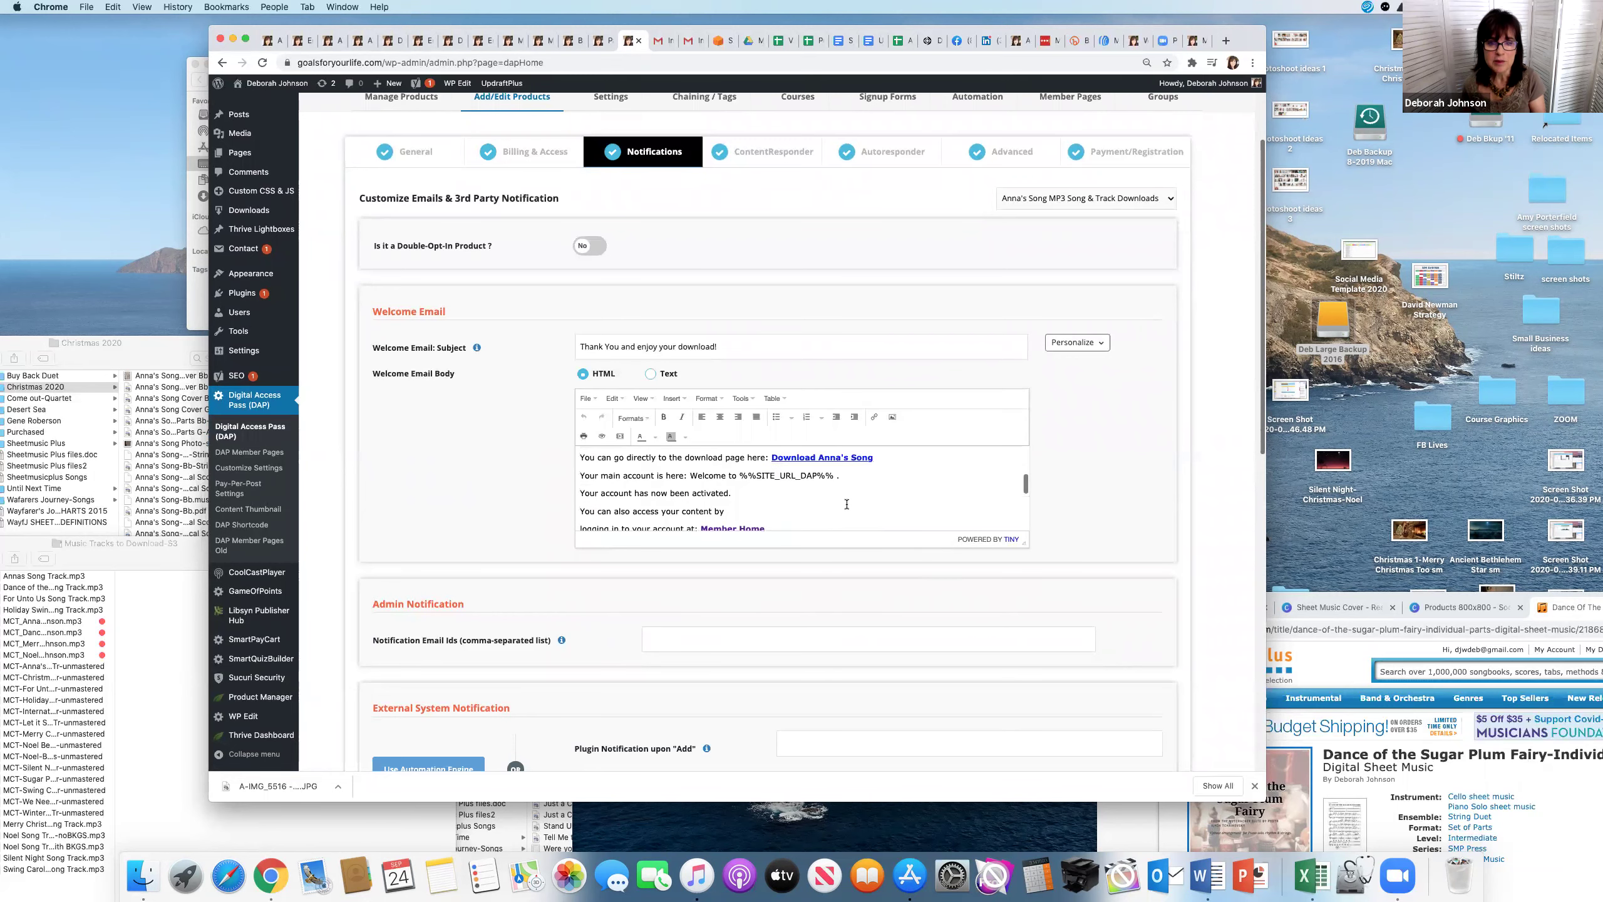
{"action": "scroll", "coordinate": [846, 505], "scroll_direction": "up", "scroll_amount": 10}
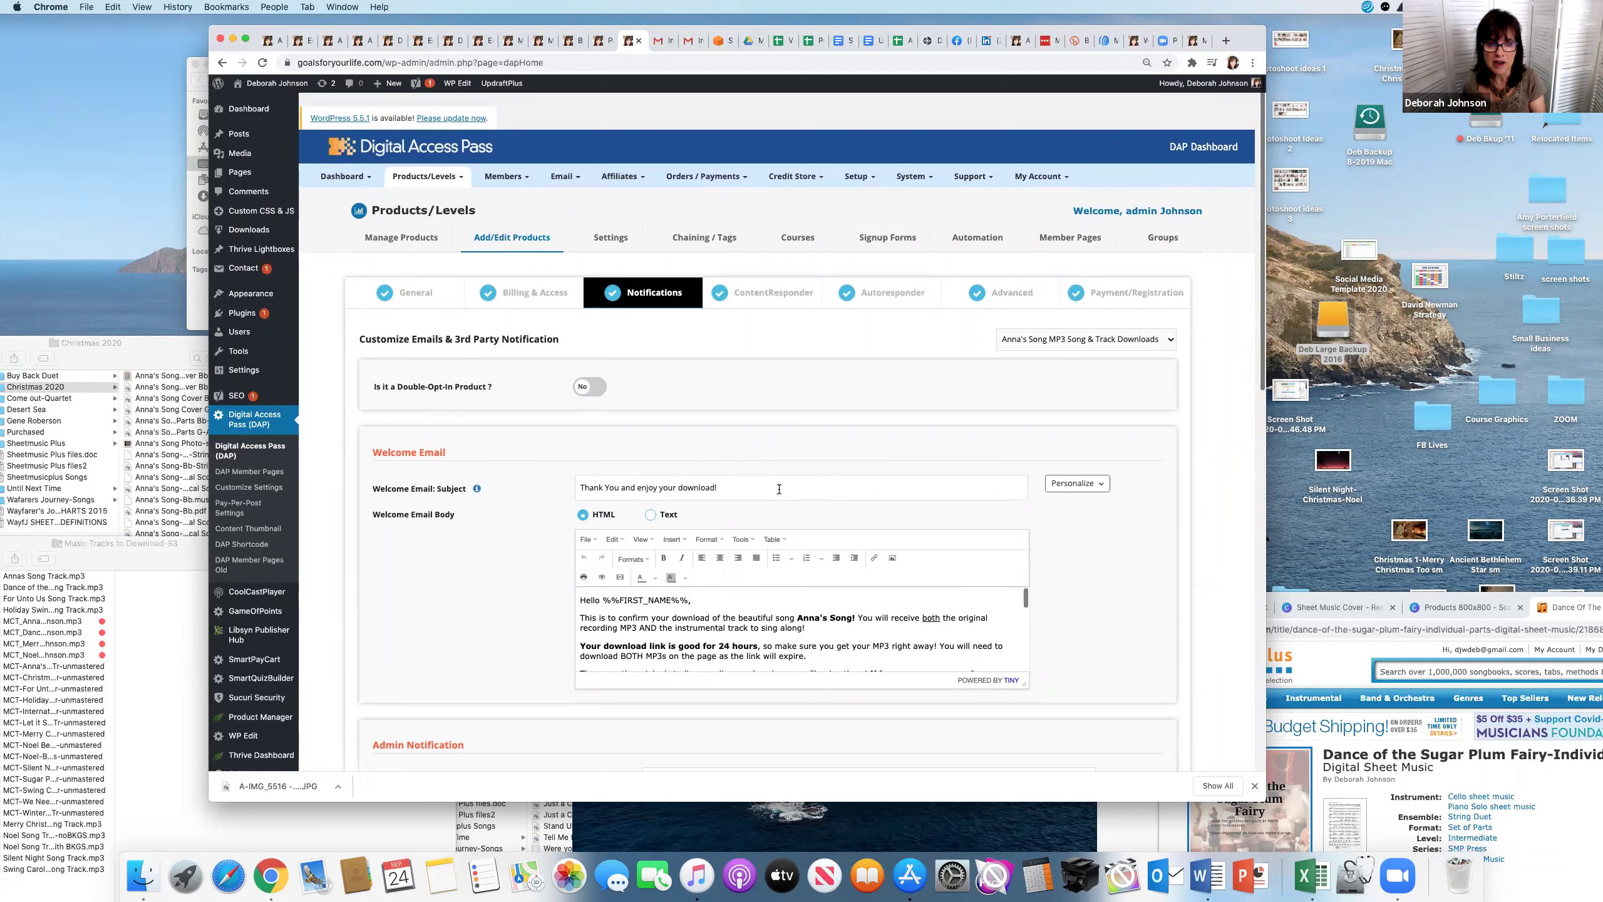
{"action": "left_click", "coordinate": [412, 293]}
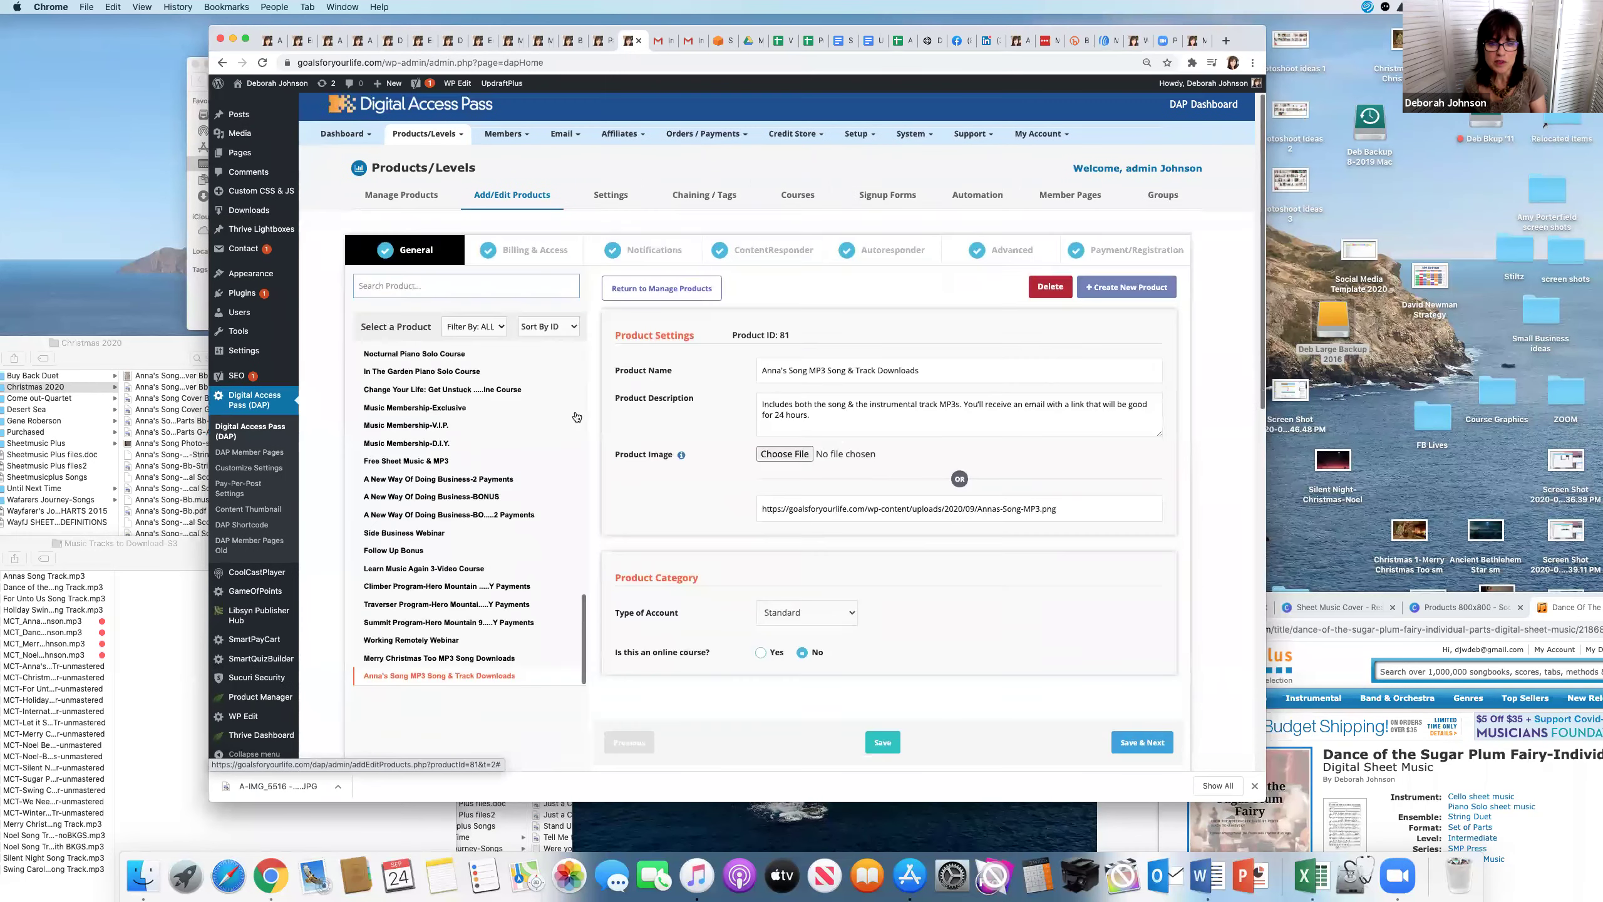
{"action": "scroll", "coordinate": [596, 387], "scroll_direction": "up", "scroll_amount": 2}
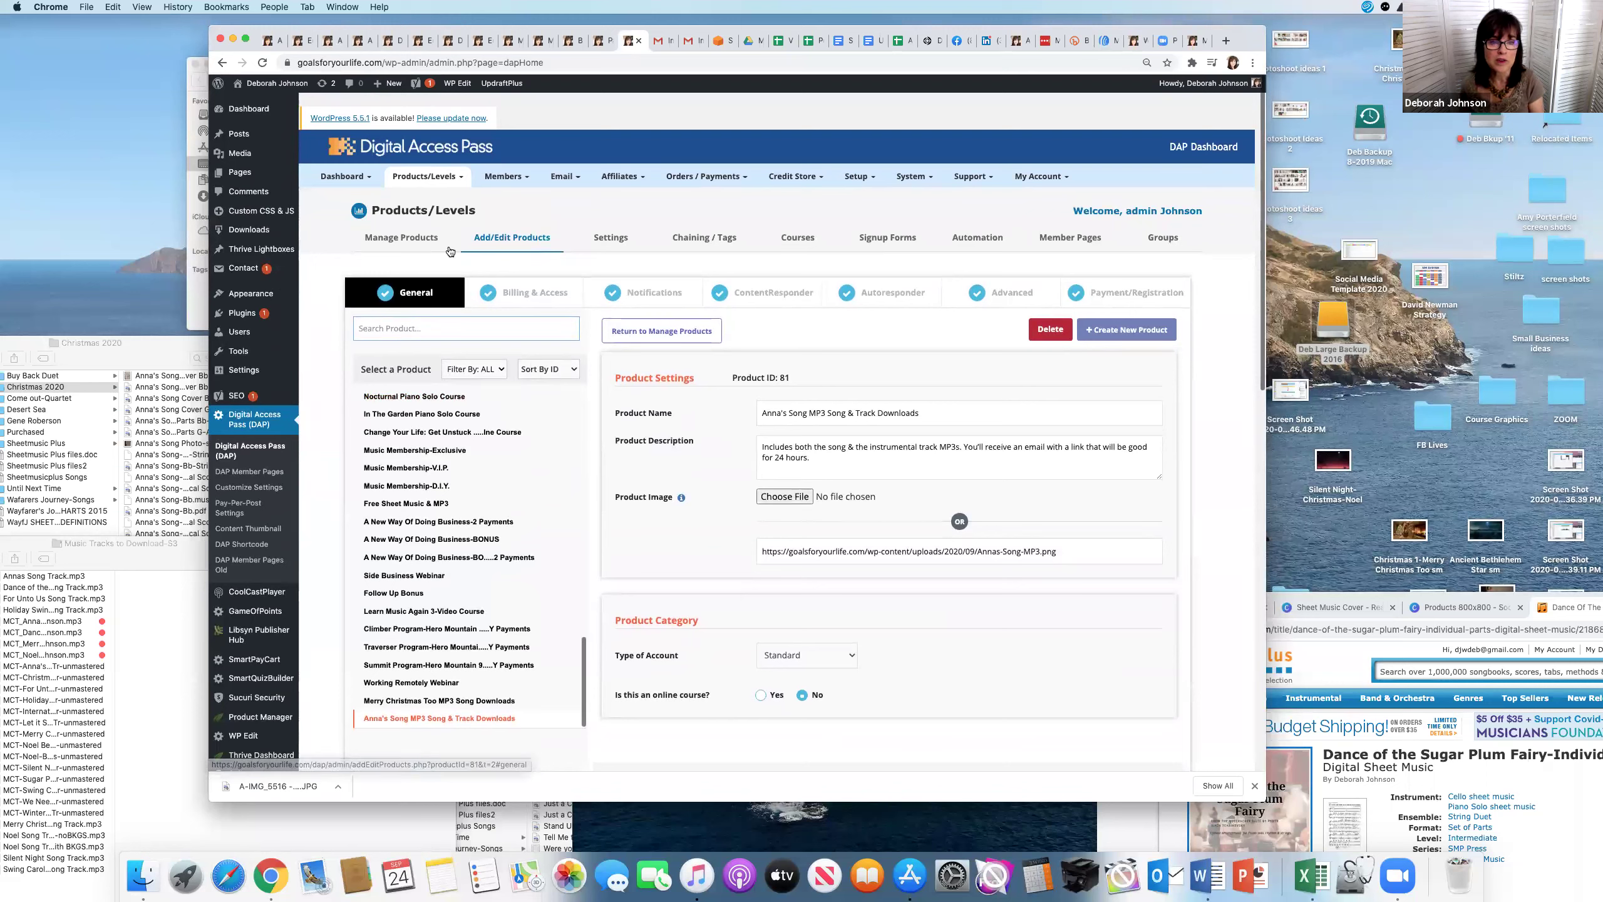
Step: Review the live Dance of the Sugar Plum Fairy page, including its video, purchase options, related songs and other resources
{"action": "left_click", "coordinate": [387, 42]}
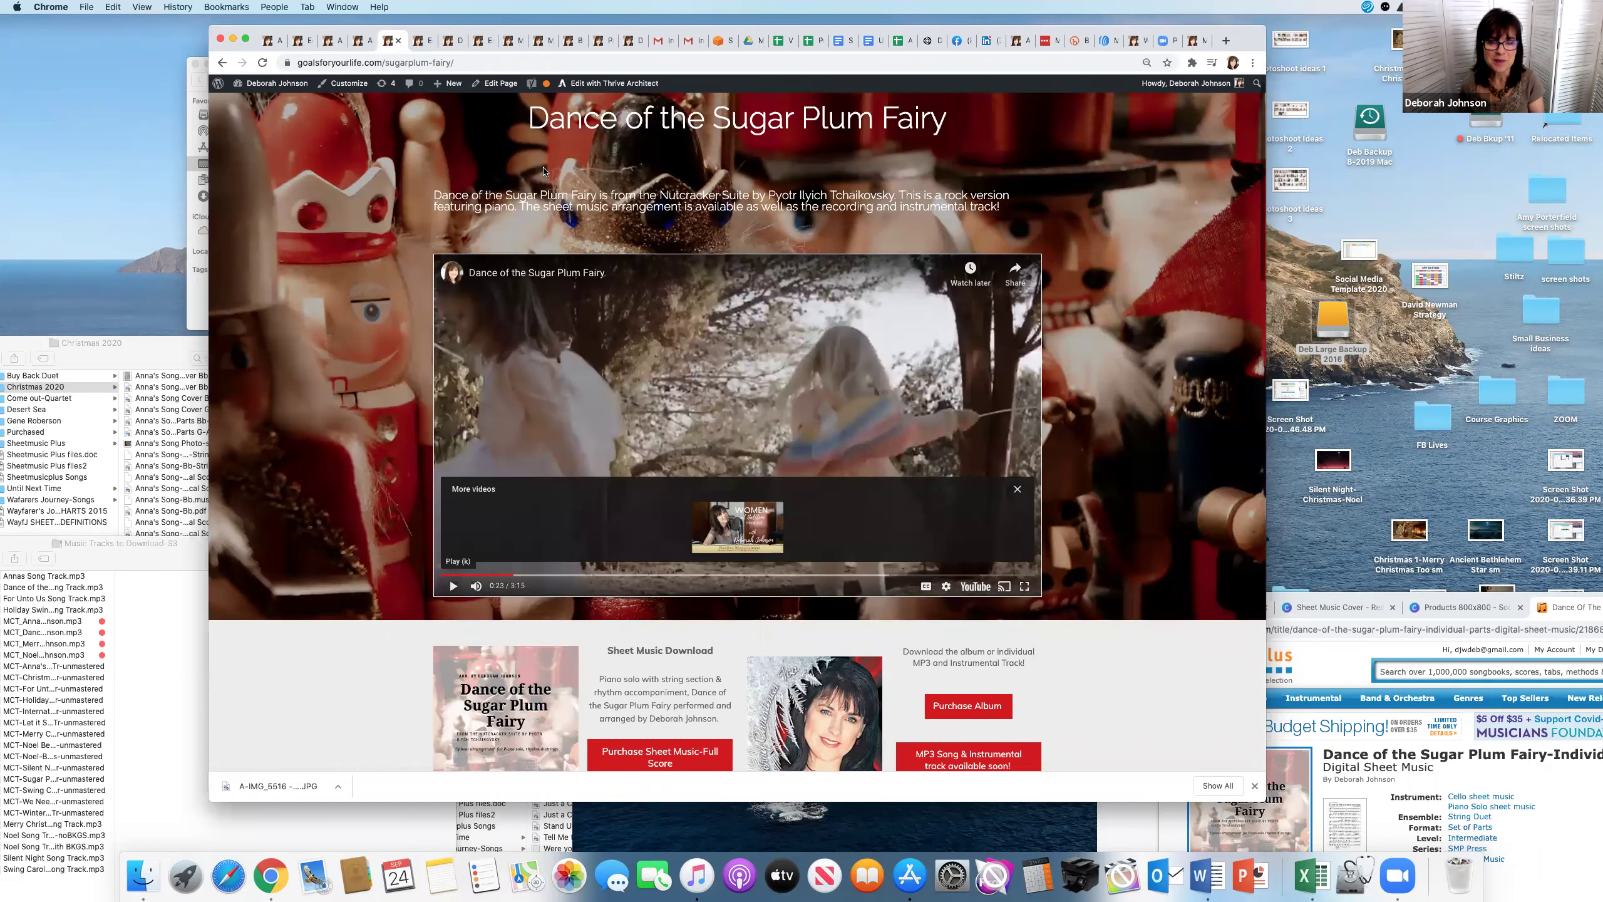
{"action": "scroll", "coordinate": [543, 171], "scroll_direction": "down", "scroll_amount": 1}
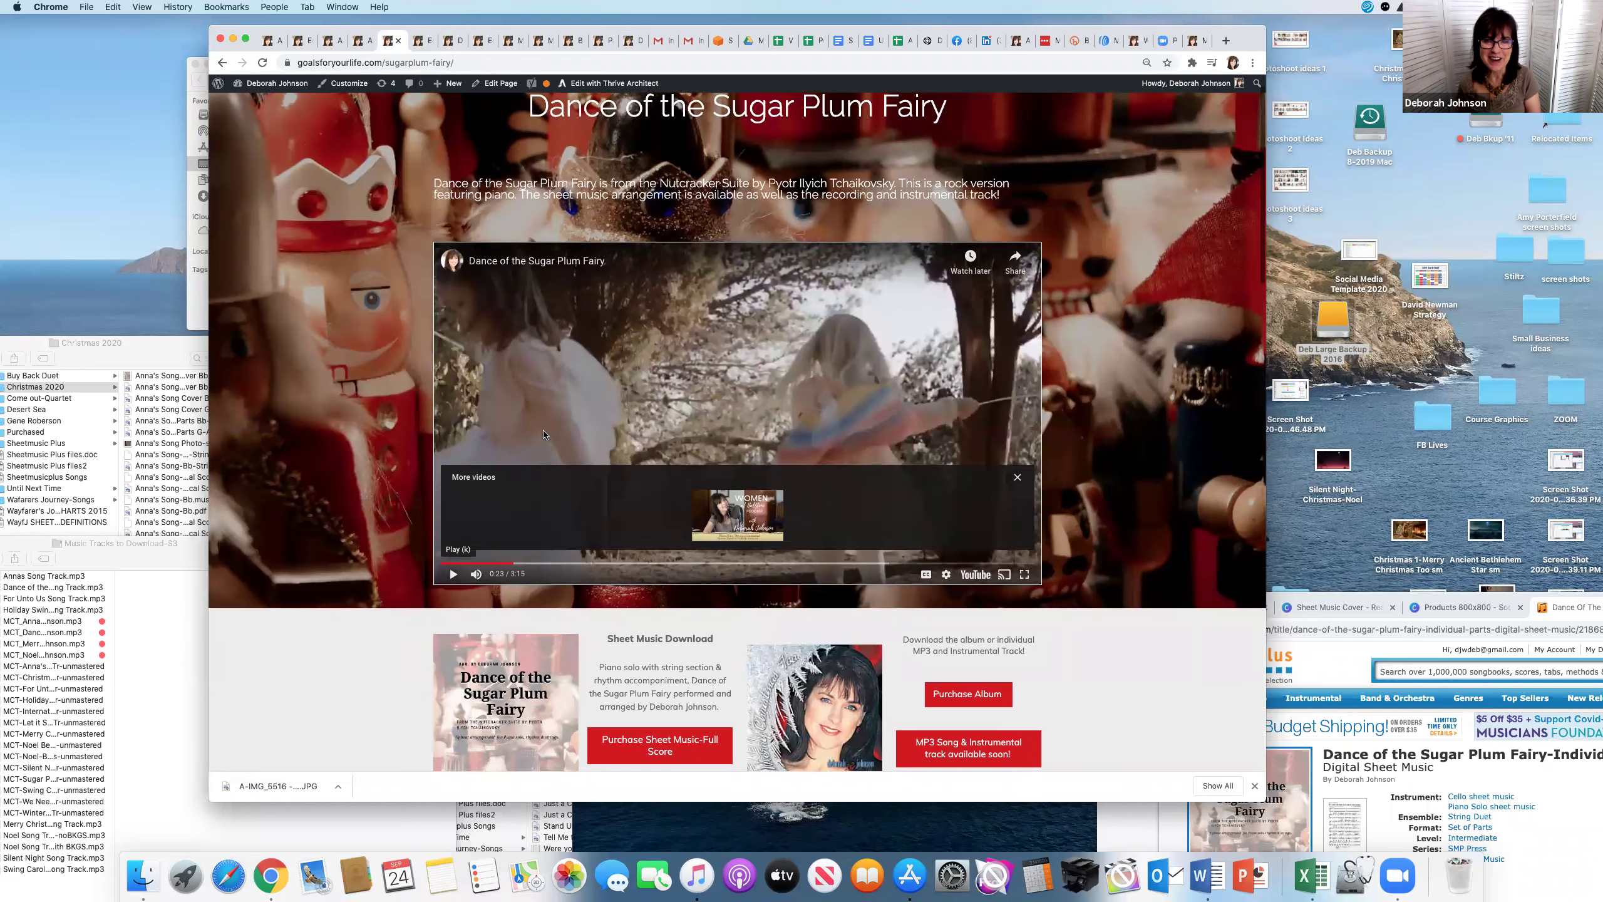
{"action": "scroll", "coordinate": [498, 436], "scroll_direction": "down", "scroll_amount": 15}
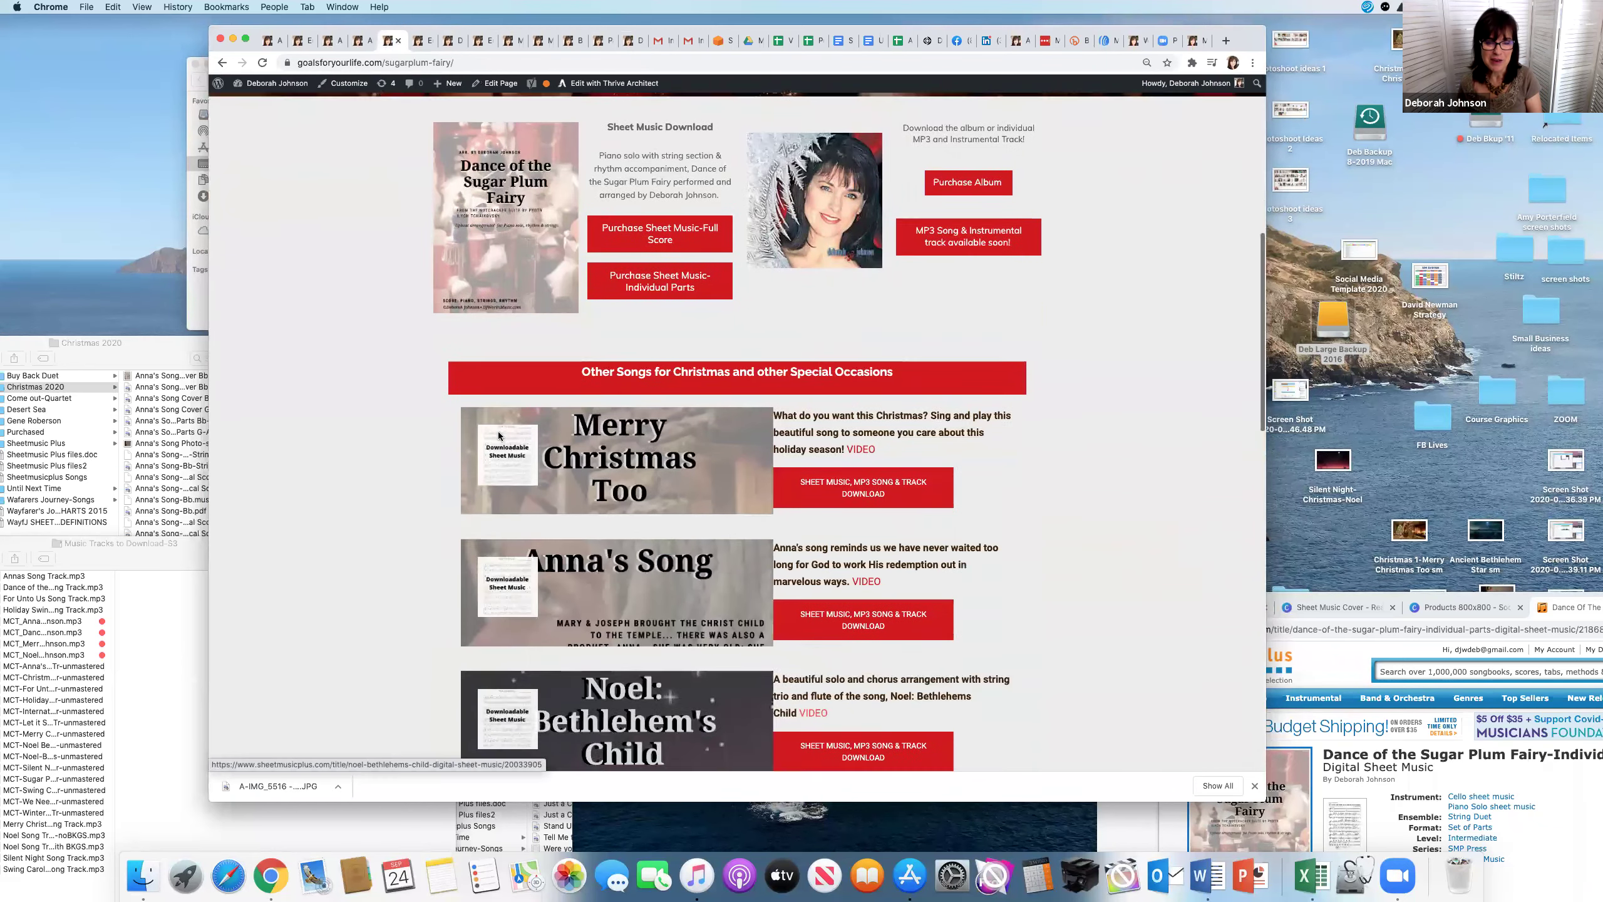
{"action": "scroll", "coordinate": [498, 436], "scroll_direction": "down", "scroll_amount": 15}
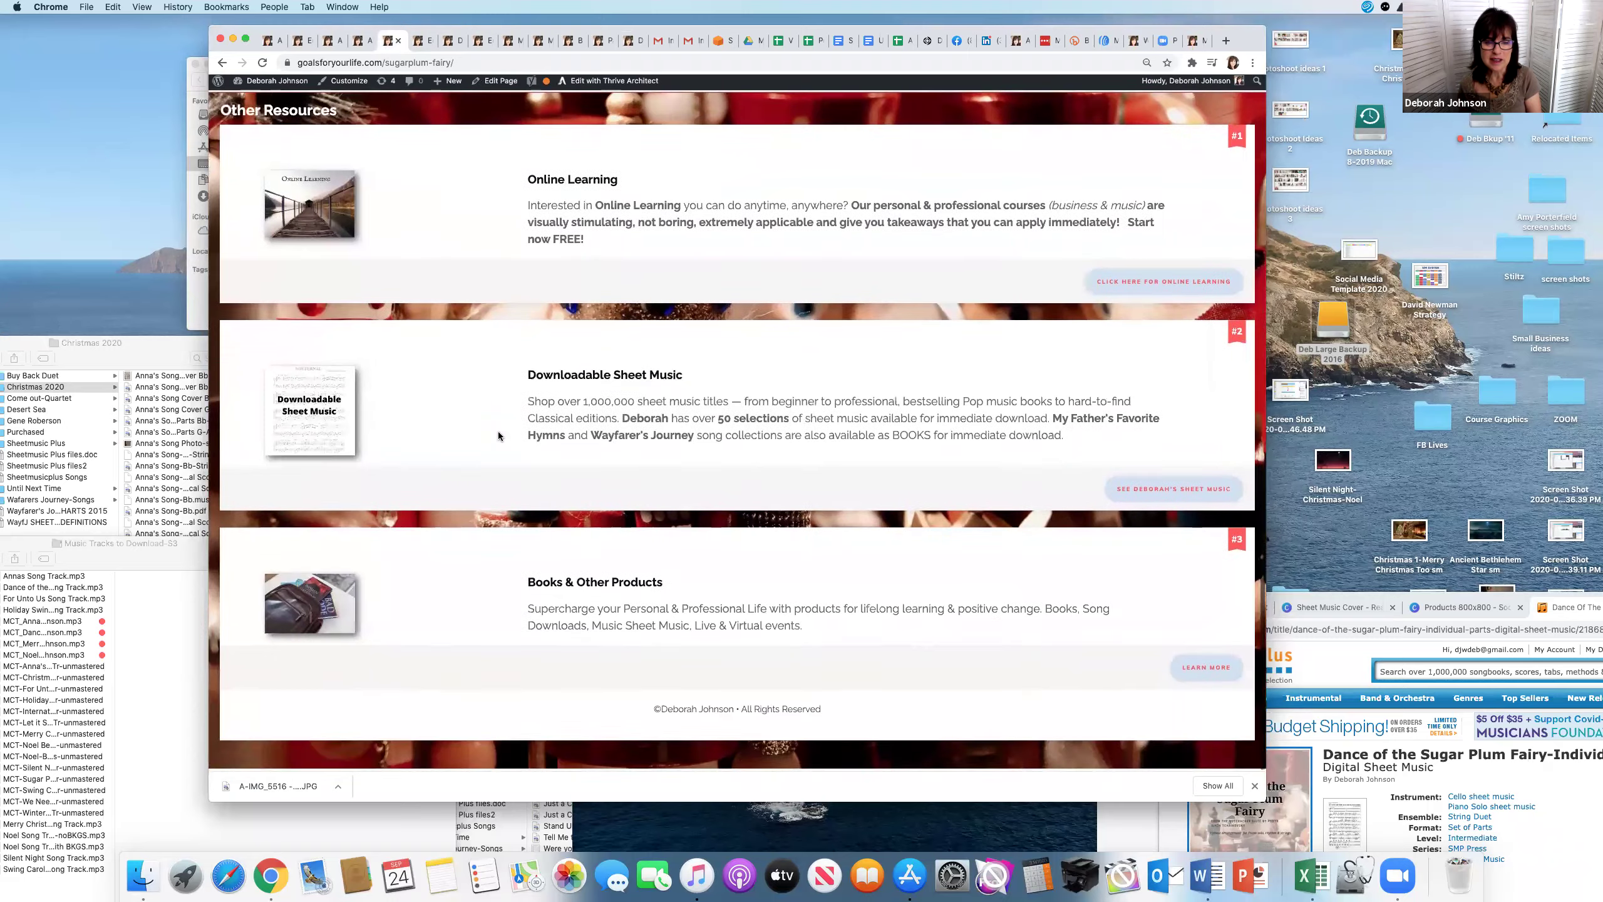
{"action": "scroll", "coordinate": [499, 435], "scroll_direction": "up", "scroll_amount": 15}
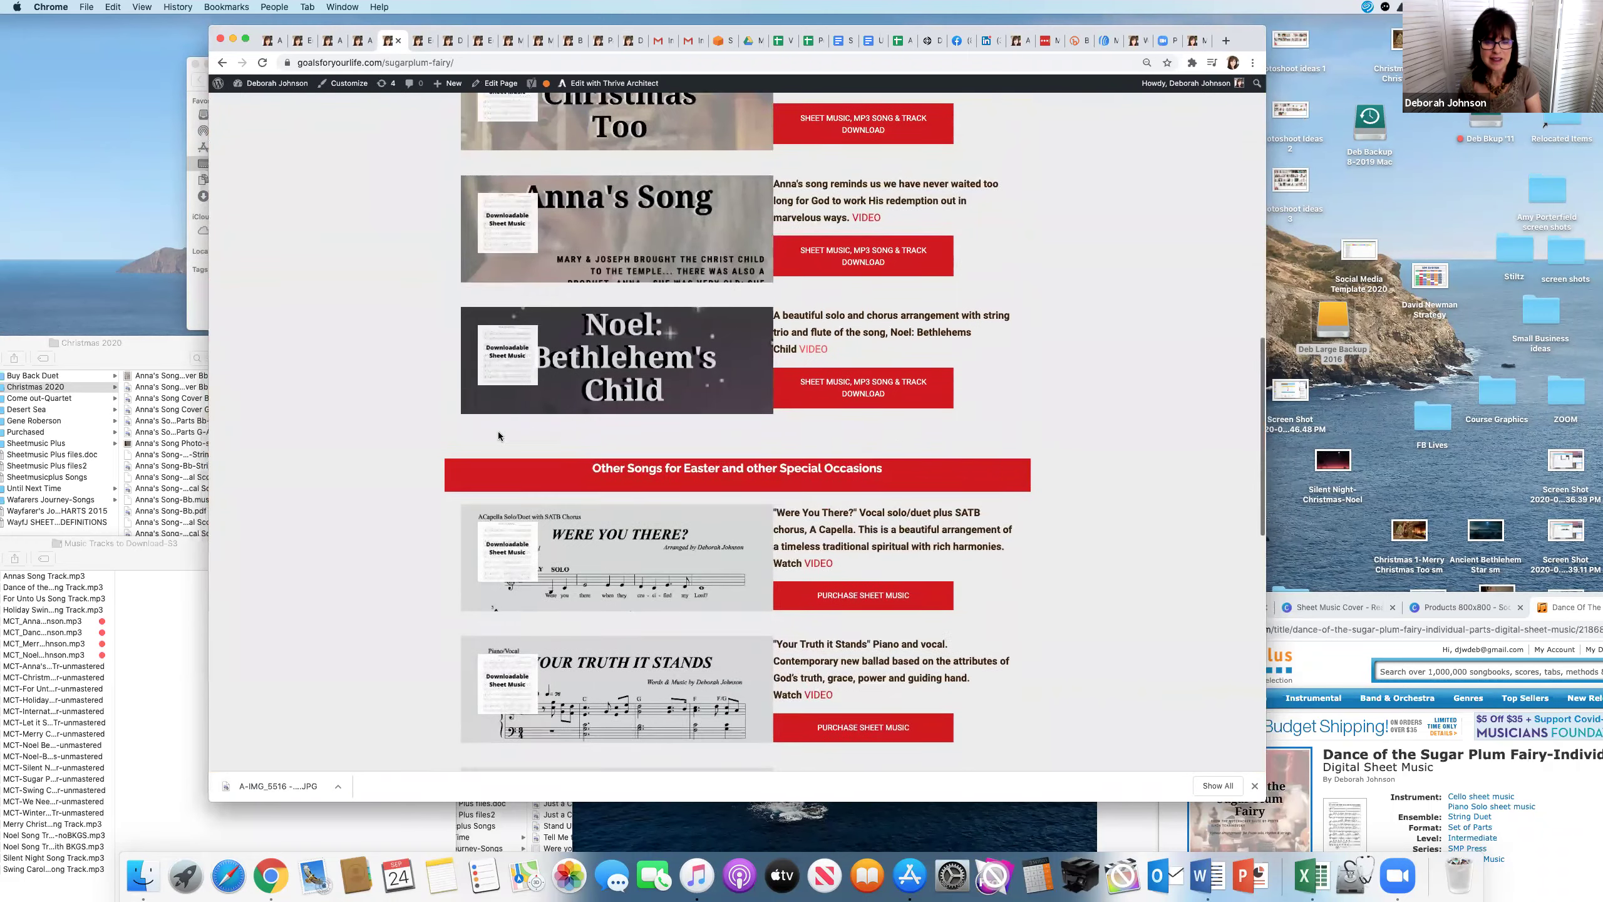
{"action": "scroll", "coordinate": [498, 435], "scroll_direction": "up", "scroll_amount": 10}
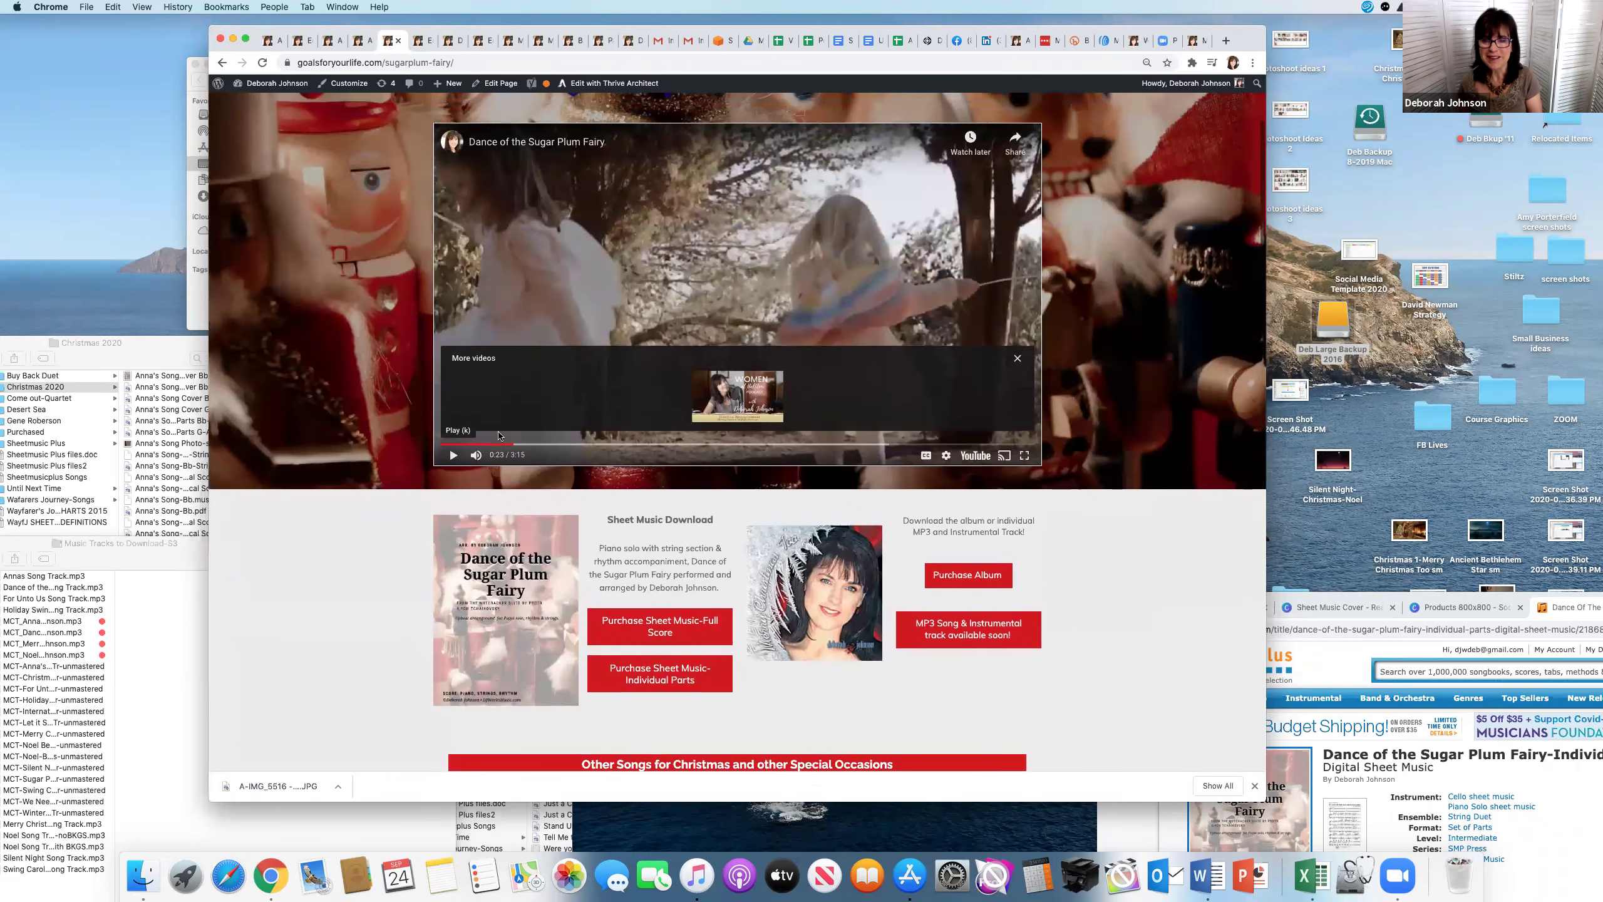
{"action": "scroll", "coordinate": [498, 435], "scroll_direction": "up", "scroll_amount": 4}
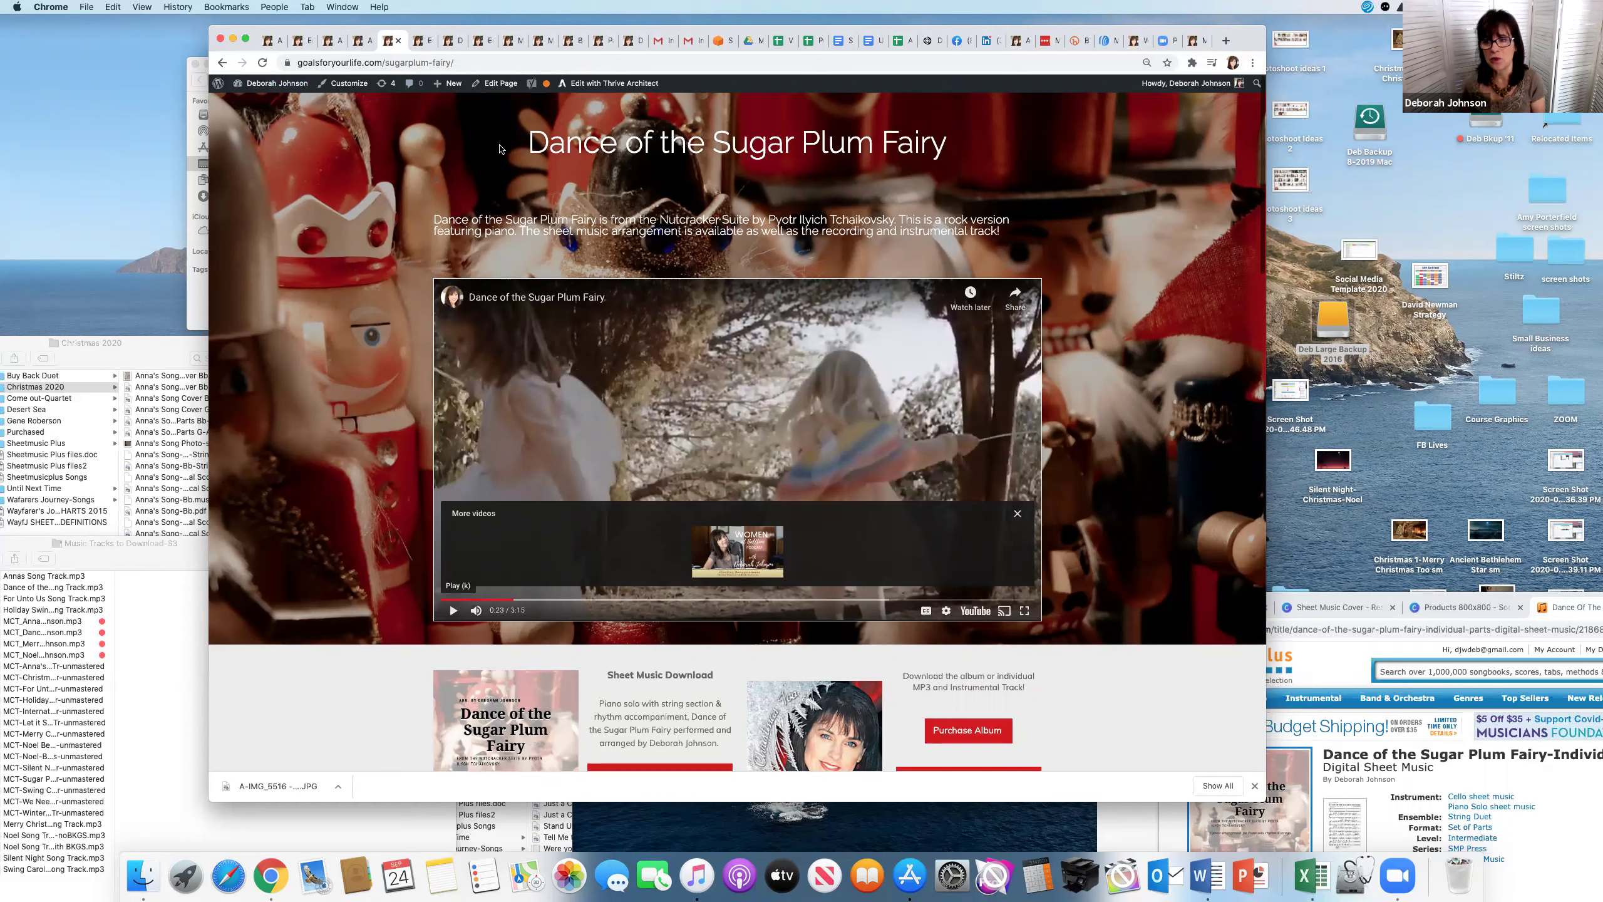
{"action": "scroll", "coordinate": [492, 154], "scroll_direction": "down", "scroll_amount": 2}
{"action": "scroll", "coordinate": [461, 163], "scroll_direction": "up", "scroll_amount": 2}
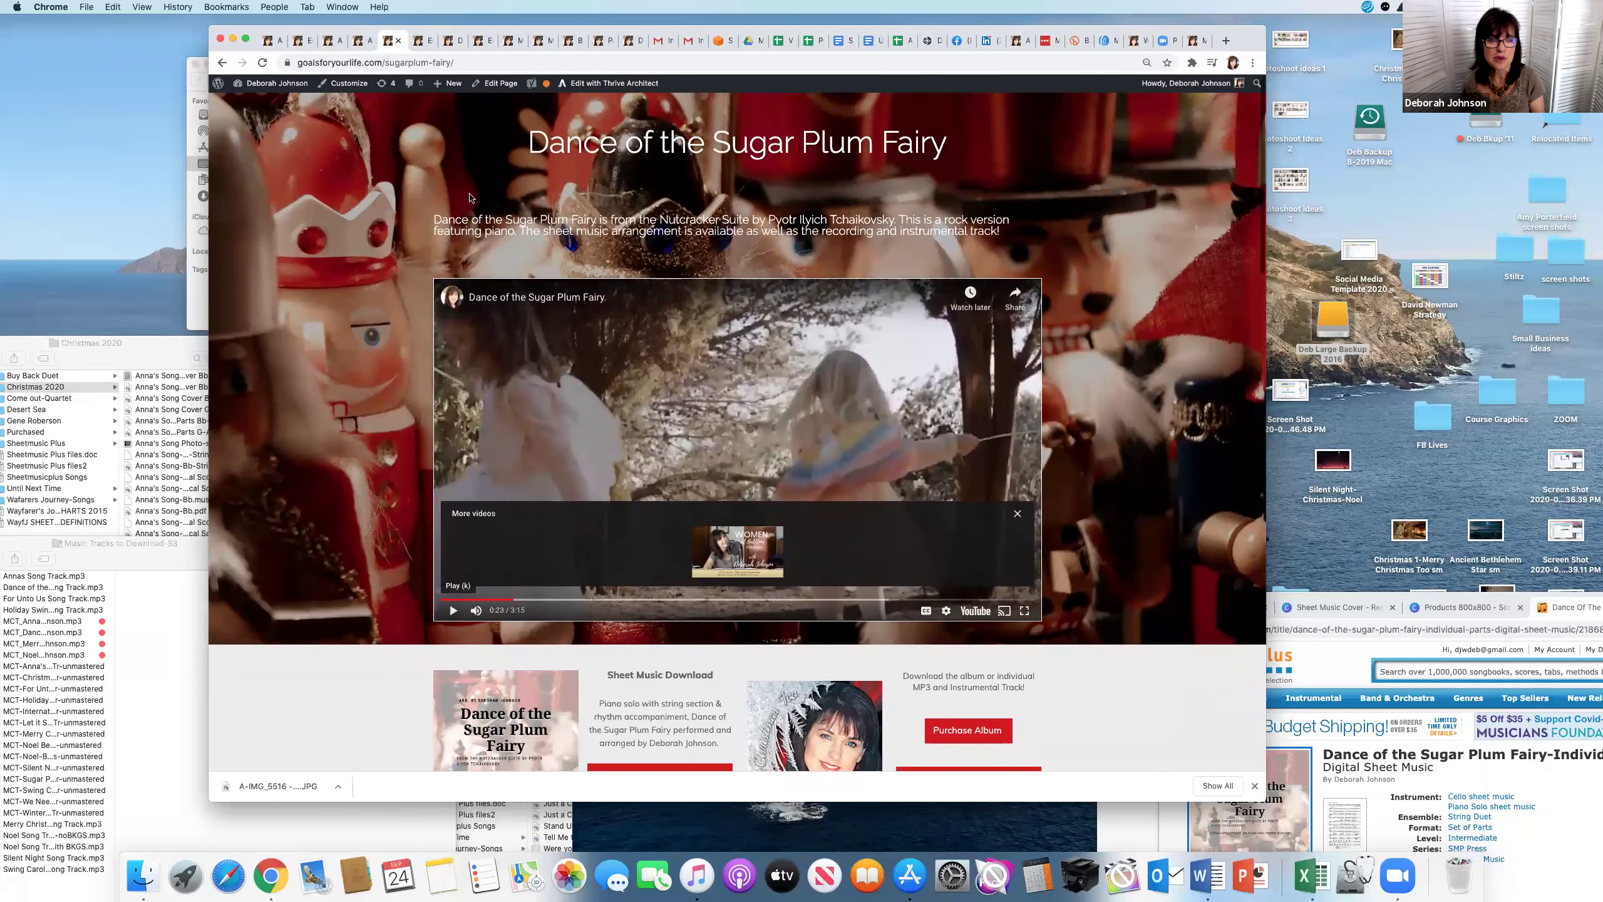